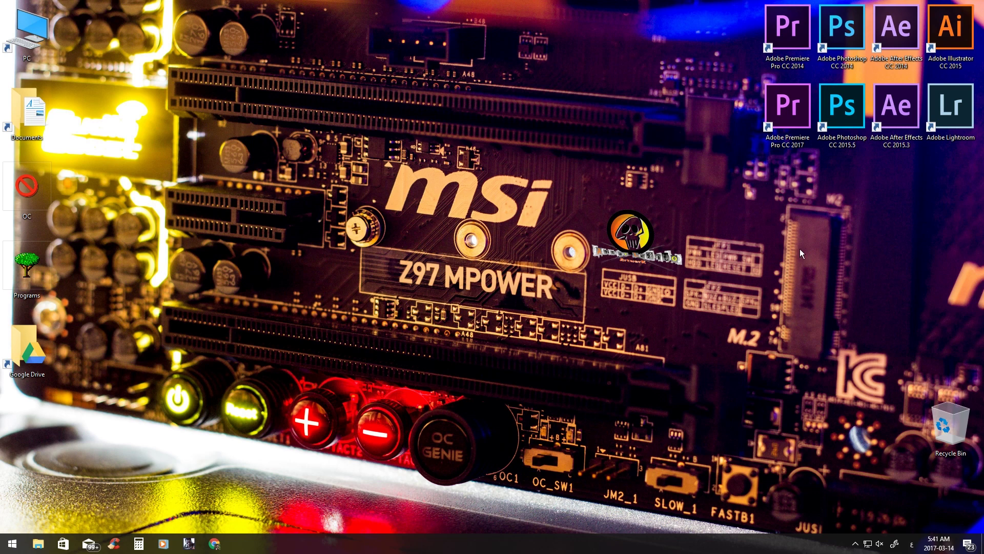
Launch Adobe Lightroom from its desktop shortcut so the Library shows _MG_2692.CR2.
double_click(952, 117)
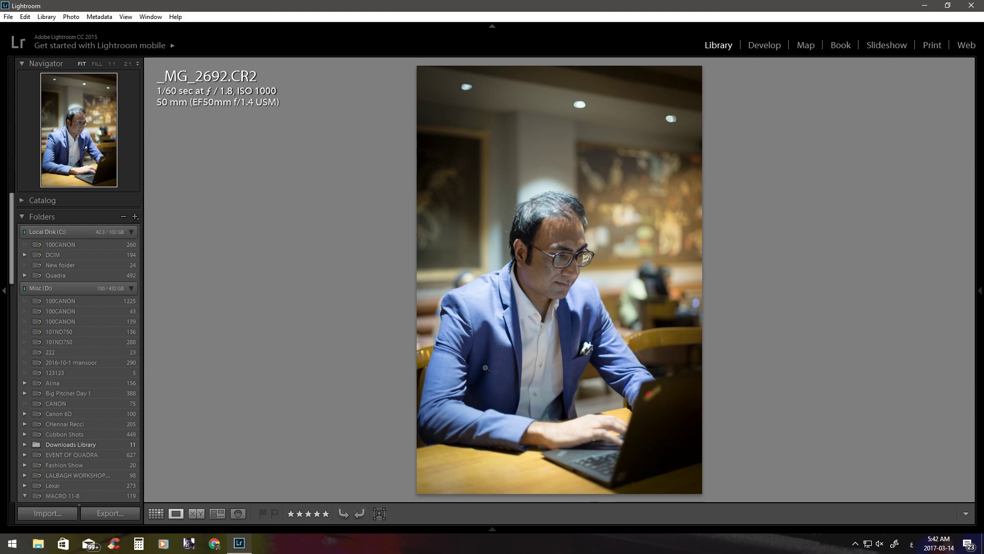
Open Pictures Library > 2017 > 2017-01-05 to display the backpack photo IMG_8025.CR2.
scroll(70, 336, "down", 5)
scroll(70, 337, "down", 5)
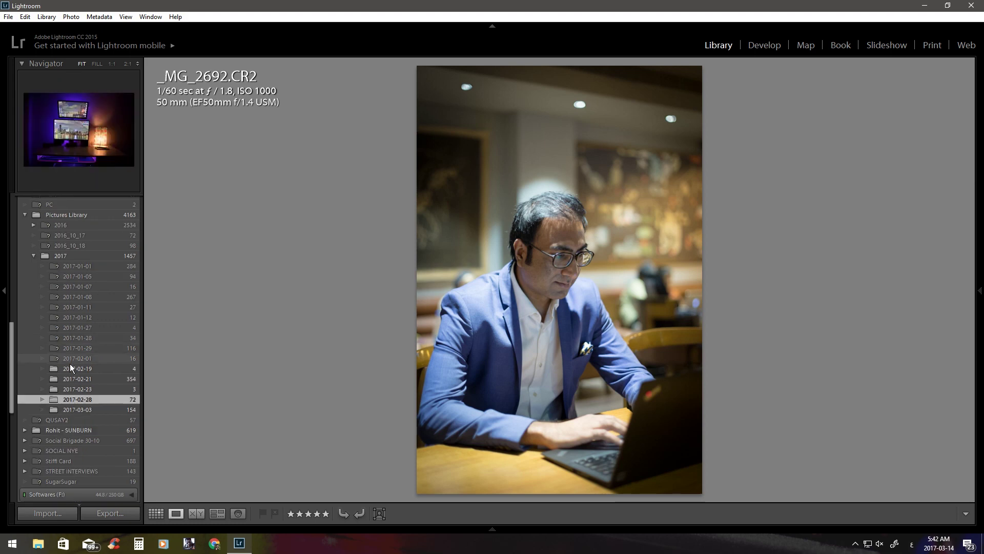
scroll(69, 366, "up", 5)
scroll(70, 366, "up", 5)
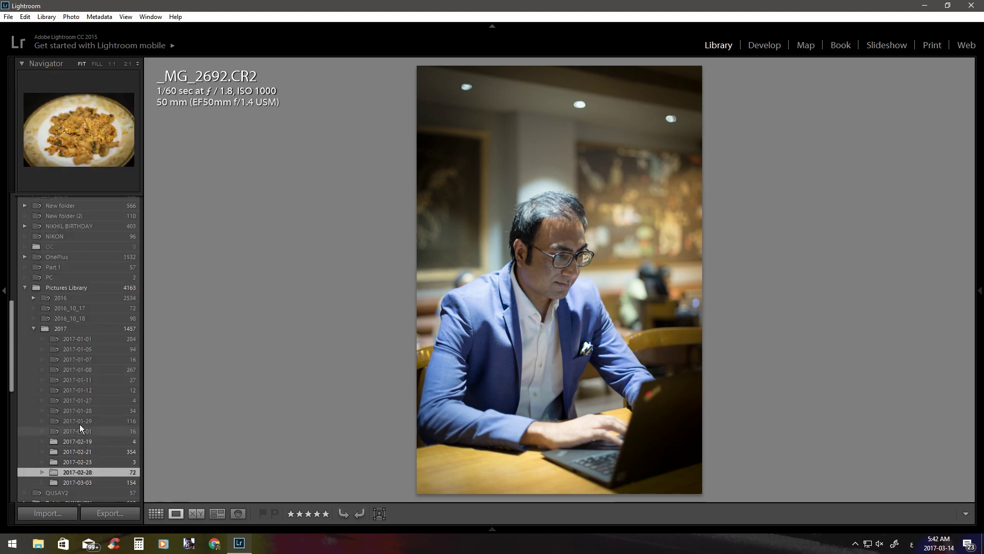
left_click(81, 350)
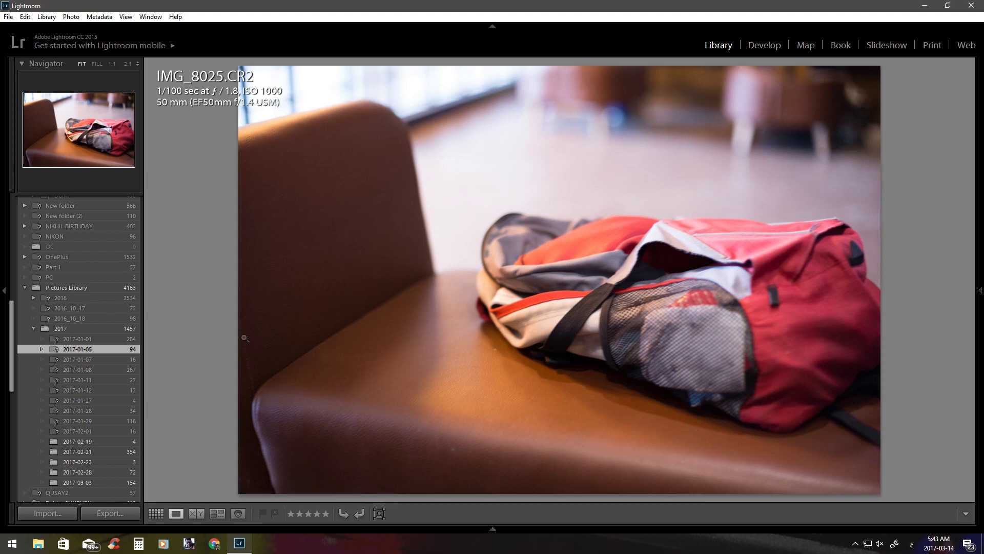
scroll(94, 413, "down", 3)
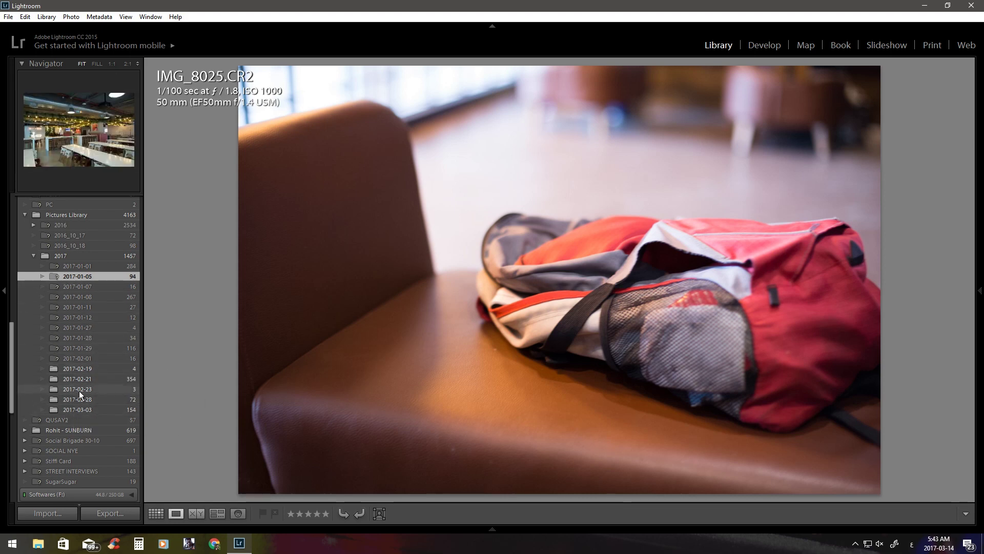
Open the 2017-03-03 folder and step through its photos in Loupe view.
left_click(81, 408)
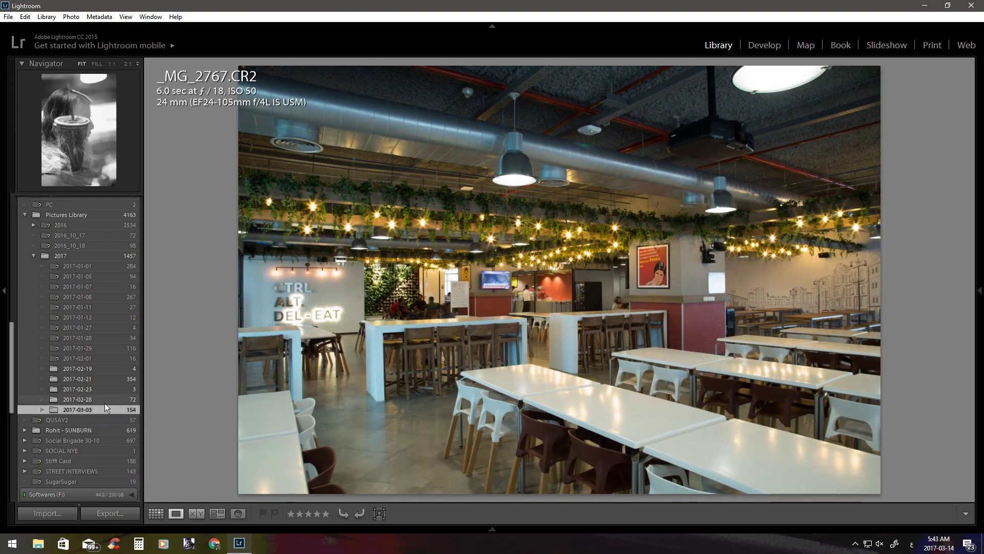
key("Right")
key("Right")
key("Right")
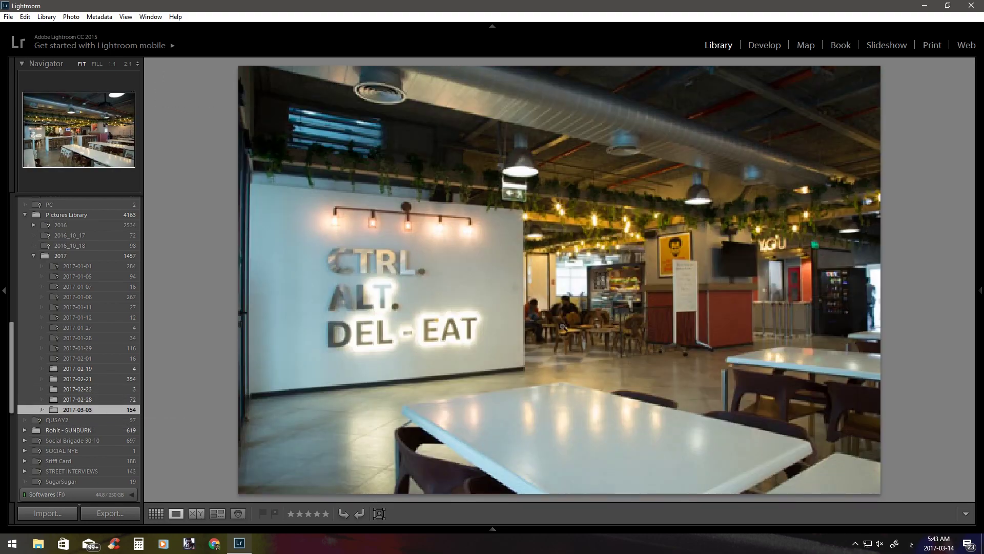
key("Right")
key("Right")
key("Right")
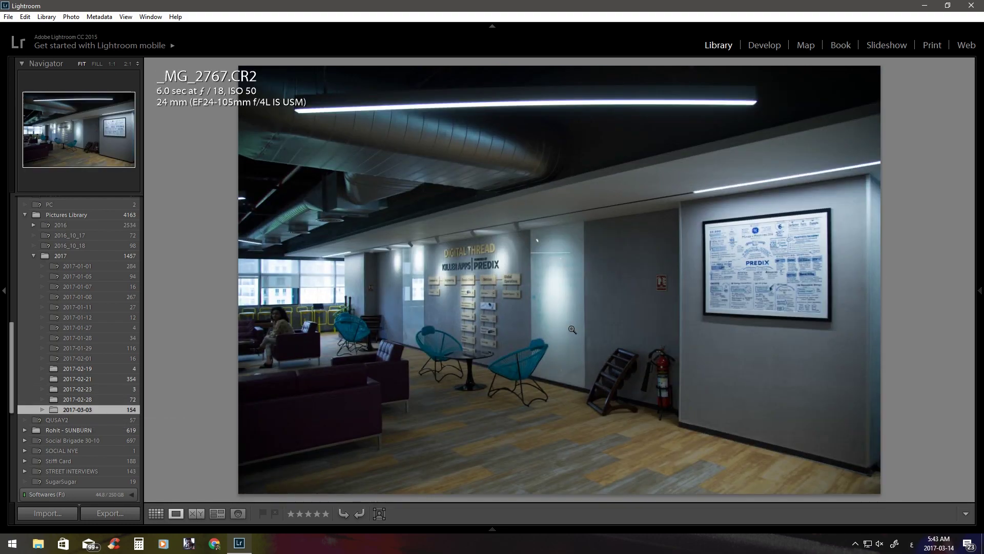
key("Right")
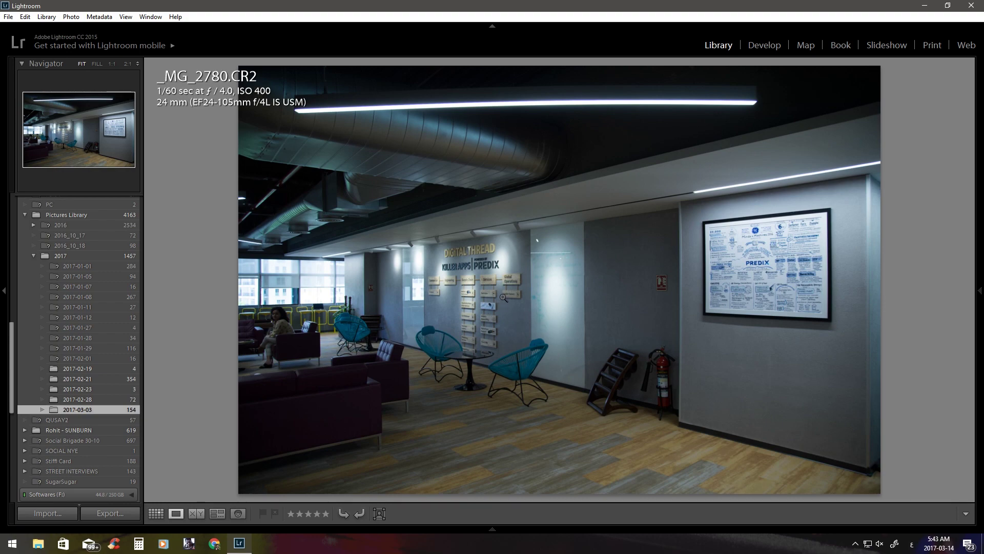
key("Right")
key("Right")
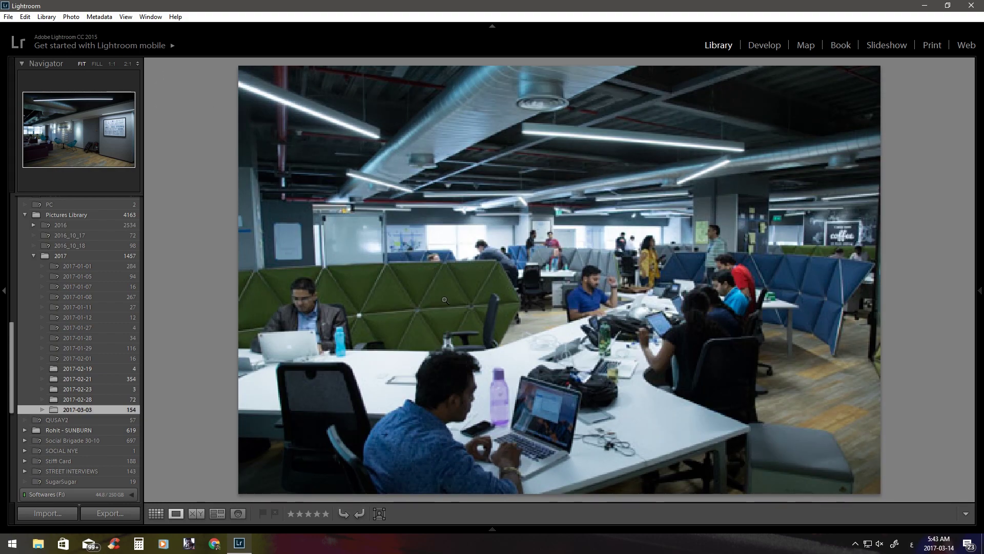
key("Right")
key("Right")
key("Right")
key("Right")
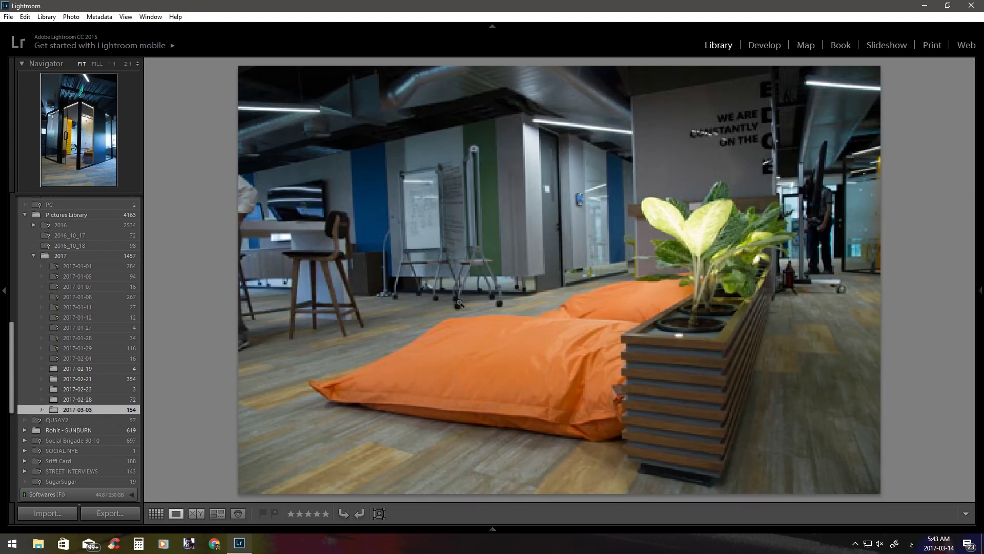
key("Right")
key("Right")
key("Right")
key("Right")
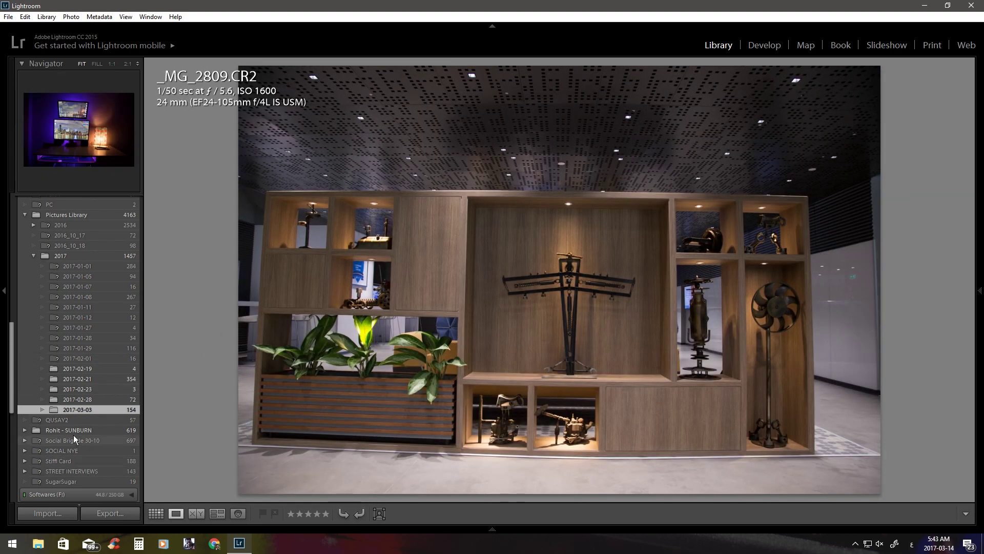
Browse to the bean-bag photo and back, ending on the planter shot _MG_2799.CR2.
scroll(55, 417, "down", 2)
scroll(54, 415, "up", 3)
scroll(54, 312, "up", 3)
scroll(65, 340, "up", 3)
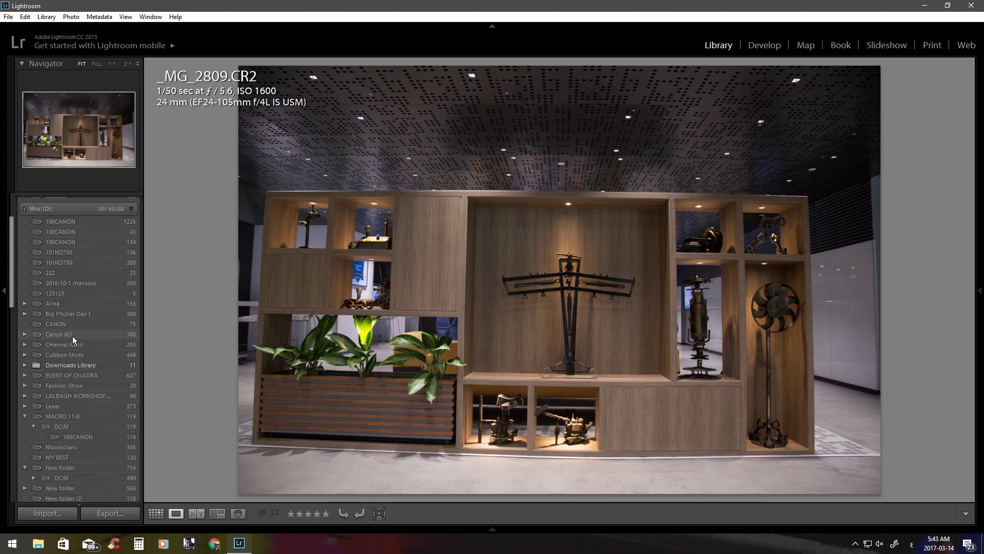
scroll(72, 337, "up", 3)
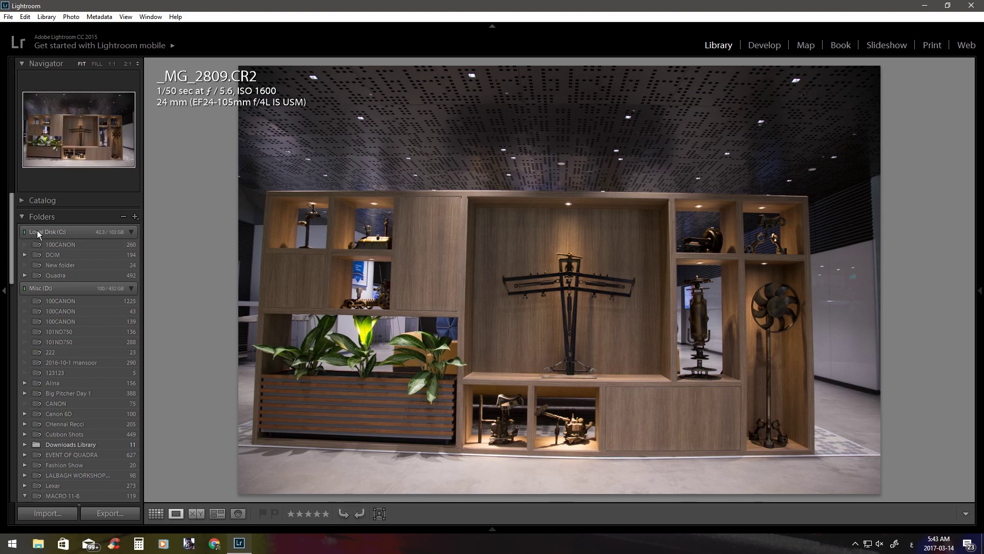
scroll(57, 297, "down", 5)
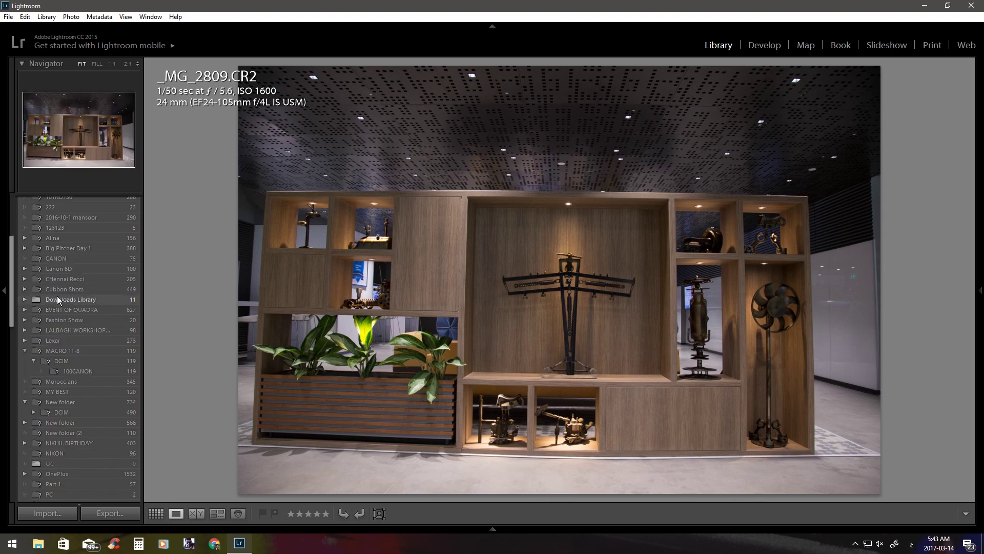
scroll(60, 288, "down", 5)
scroll(64, 291, "down", 5)
scroll(61, 339, "down", 3)
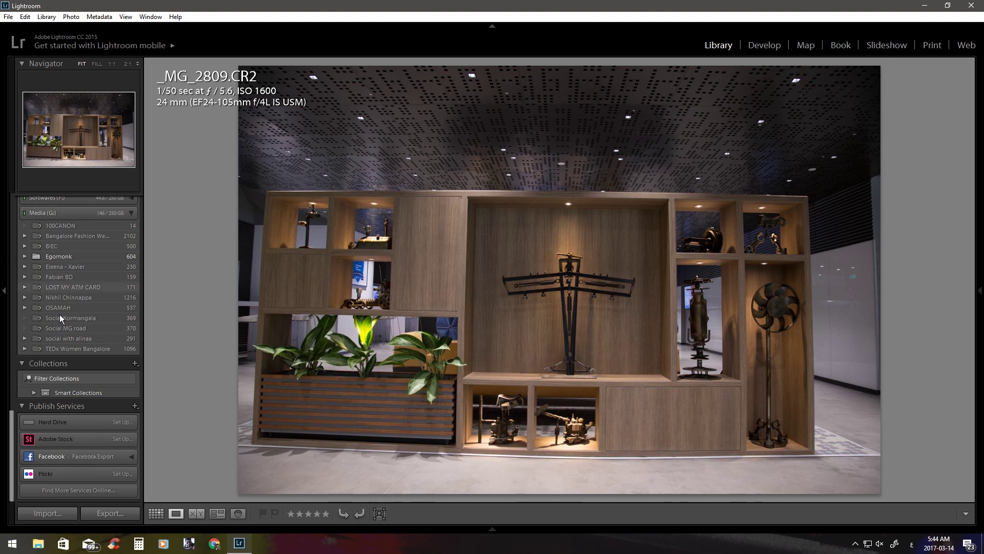
scroll(60, 297, "up", 10)
scroll(61, 293, "up", 5)
scroll(60, 334, "up", 5)
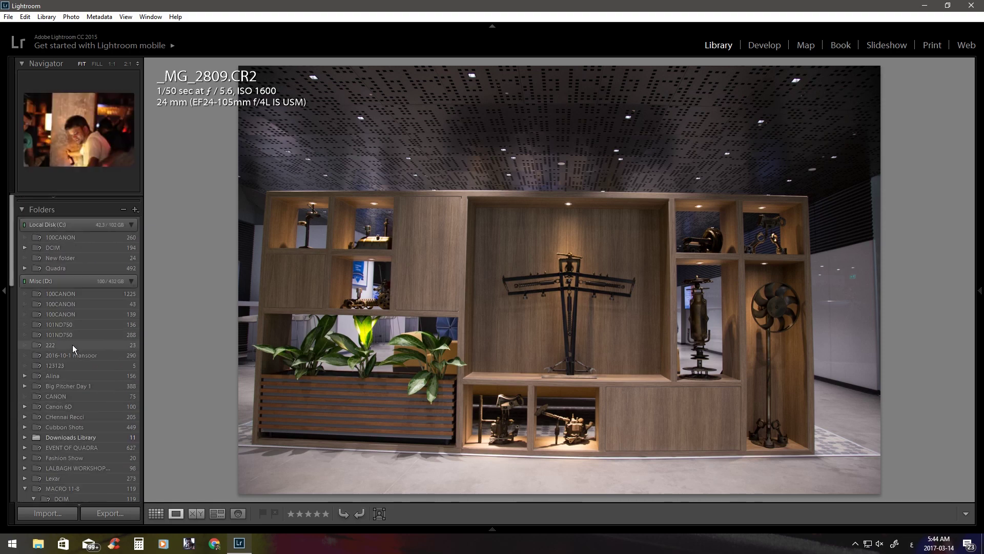
scroll(75, 353, "down", 10)
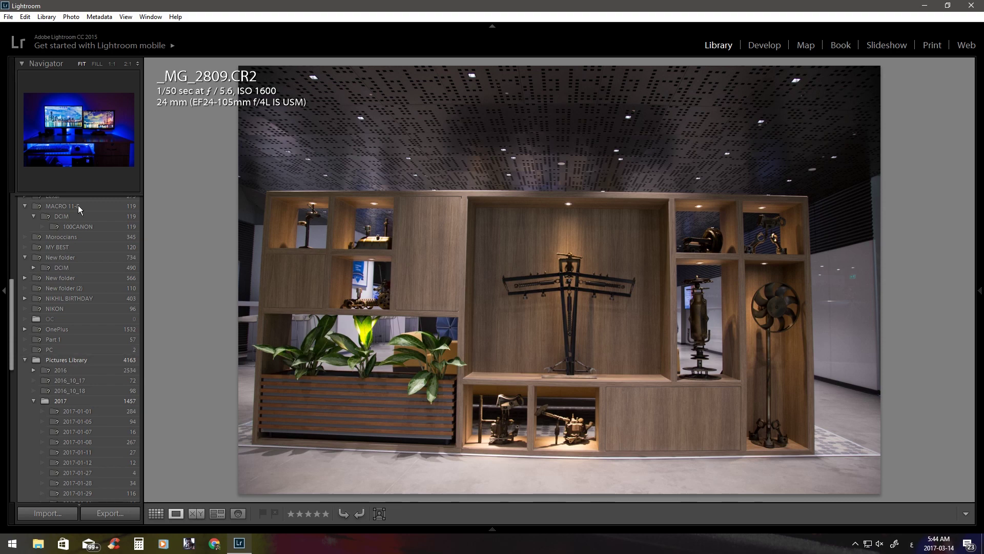
scroll(78, 205, "up", 10)
key("Right")
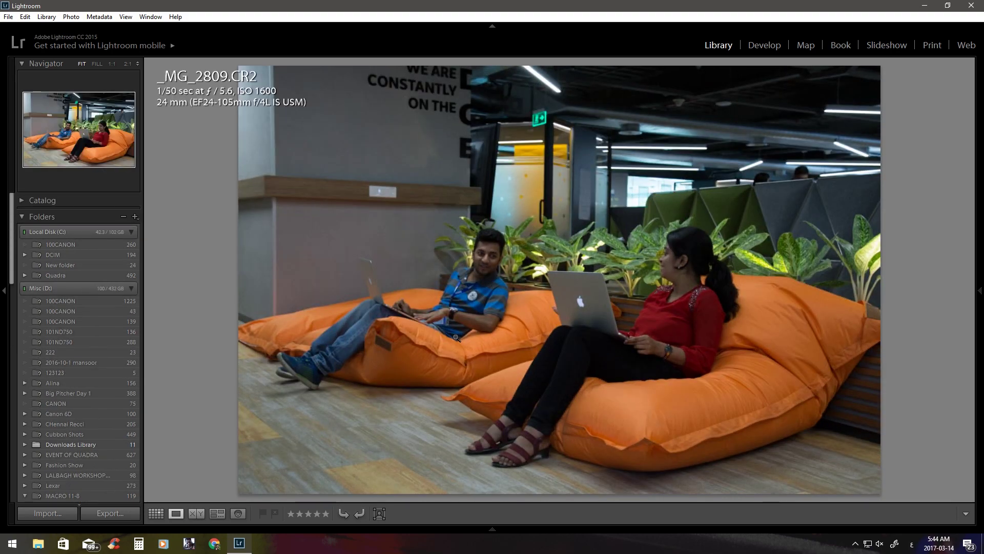
key("Left")
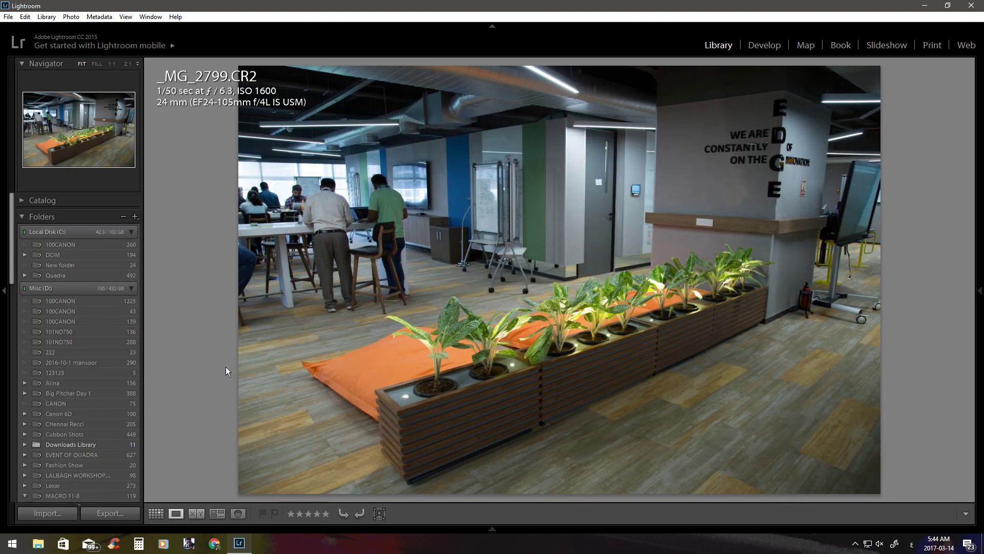
Start an import of the EOS_DIGITAL card's 351 photos and enlarge the thumbnails.
left_click(49, 514)
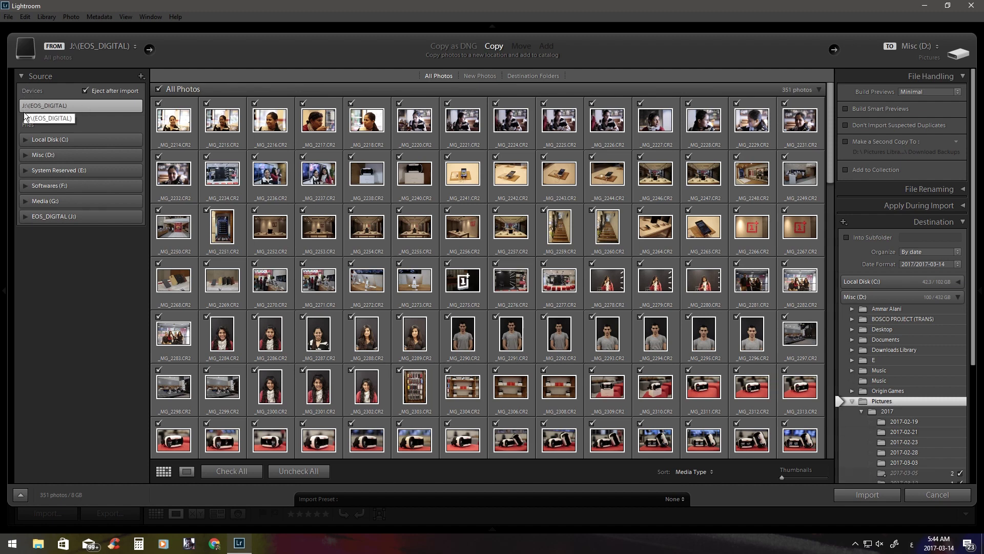
scroll(446, 273, "down", 10)
scroll(501, 325, "down", 5)
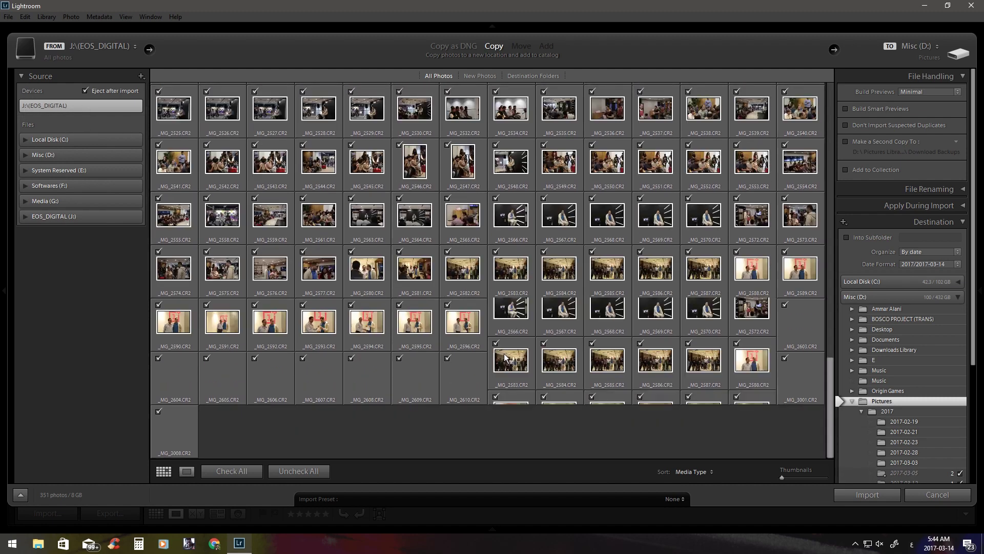
scroll(505, 357, "up", 15)
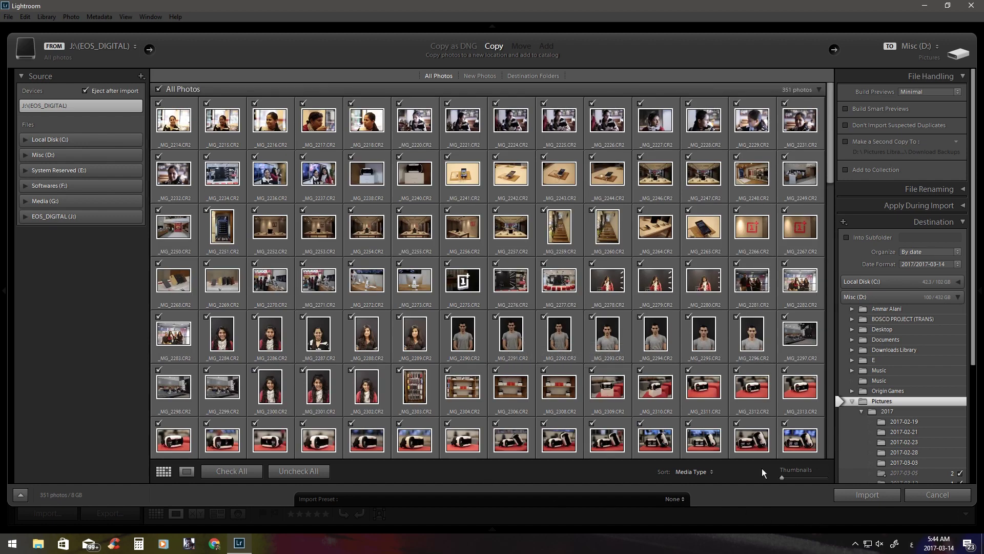
left_click_drag(786, 477, 799, 476)
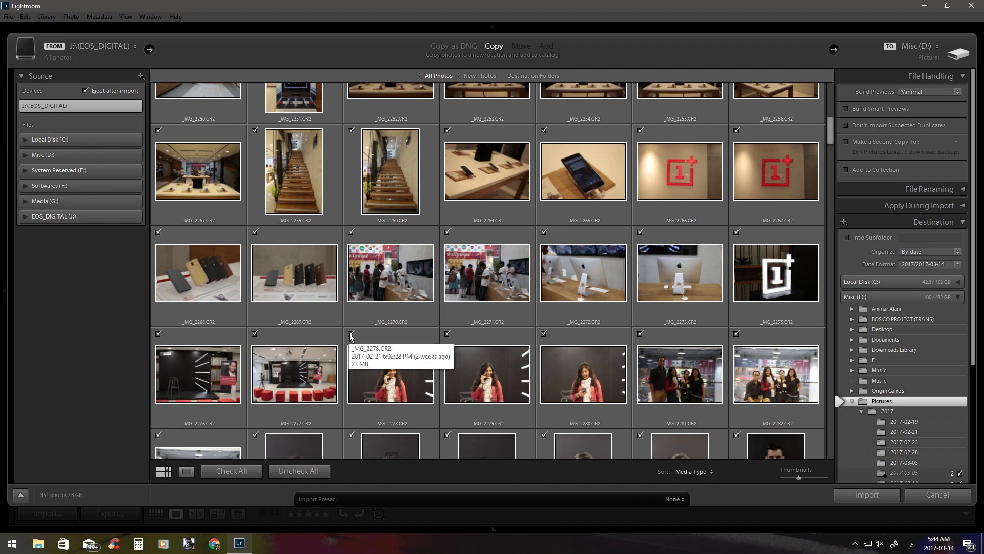
Uncheck all 351 card photos so none are selected for import.
left_click(306, 471)
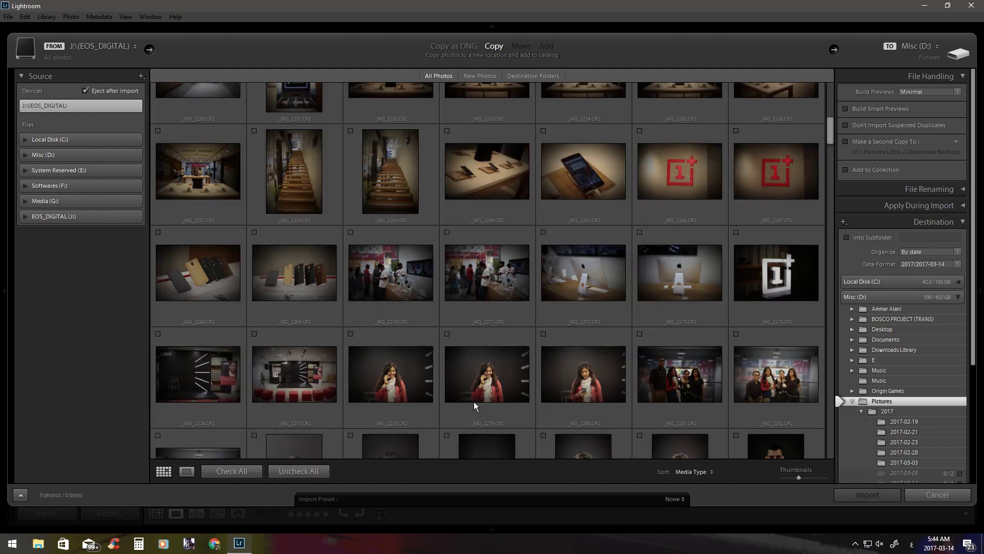
scroll(649, 384, "up", 5)
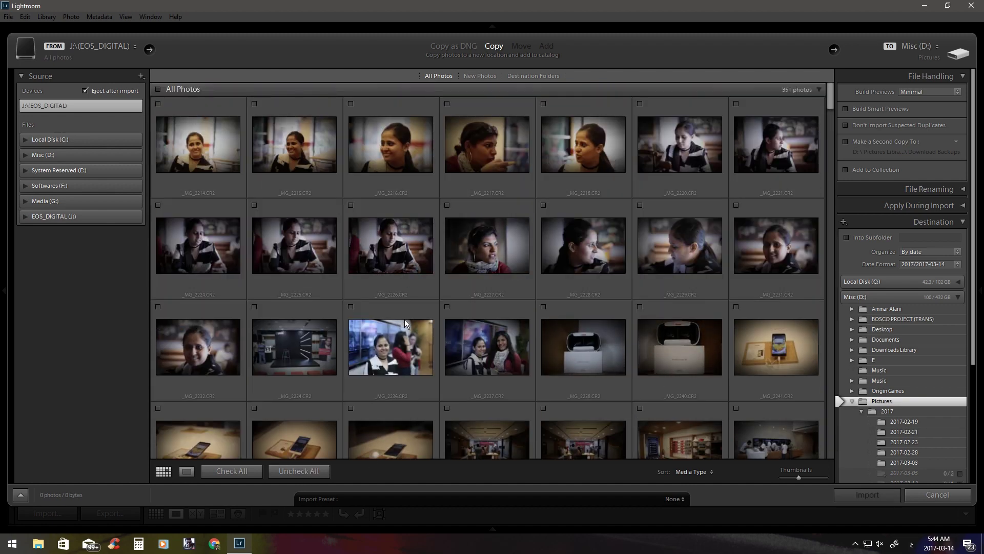
scroll(456, 377, "down", 5)
scroll(468, 377, "down", 5)
scroll(472, 375, "down", 5)
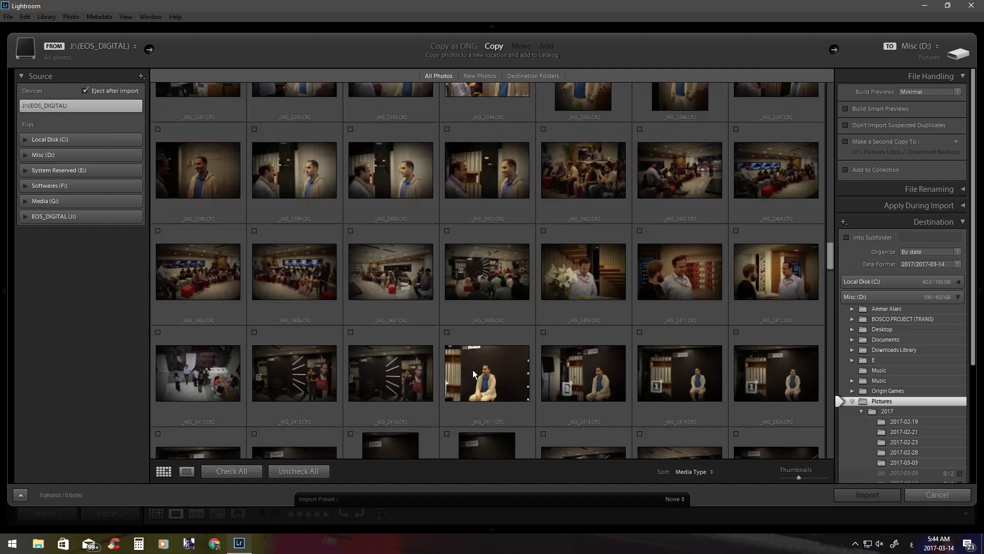
scroll(477, 373, "down", 5)
scroll(482, 369, "up", 5)
scroll(491, 364, "up", 5)
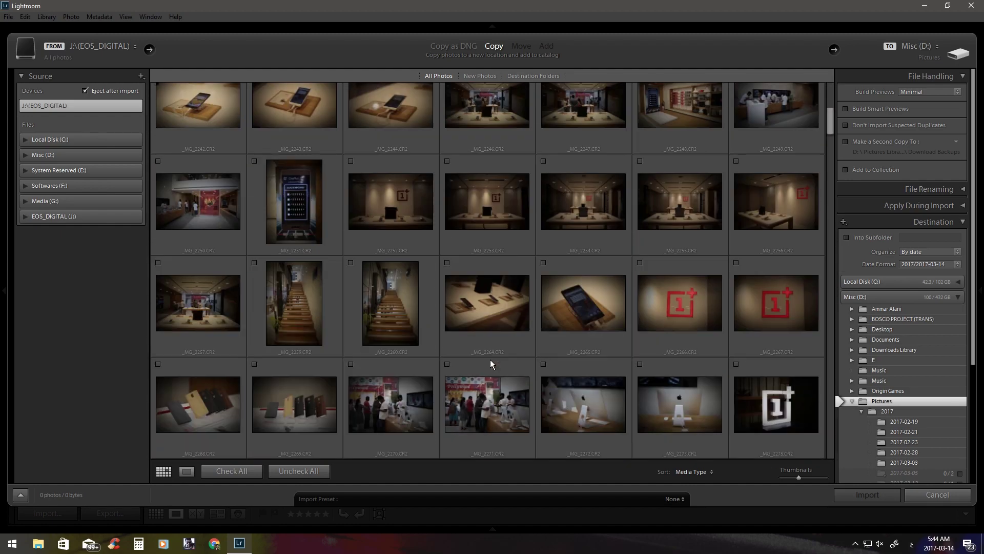
scroll(491, 364, "up", 5)
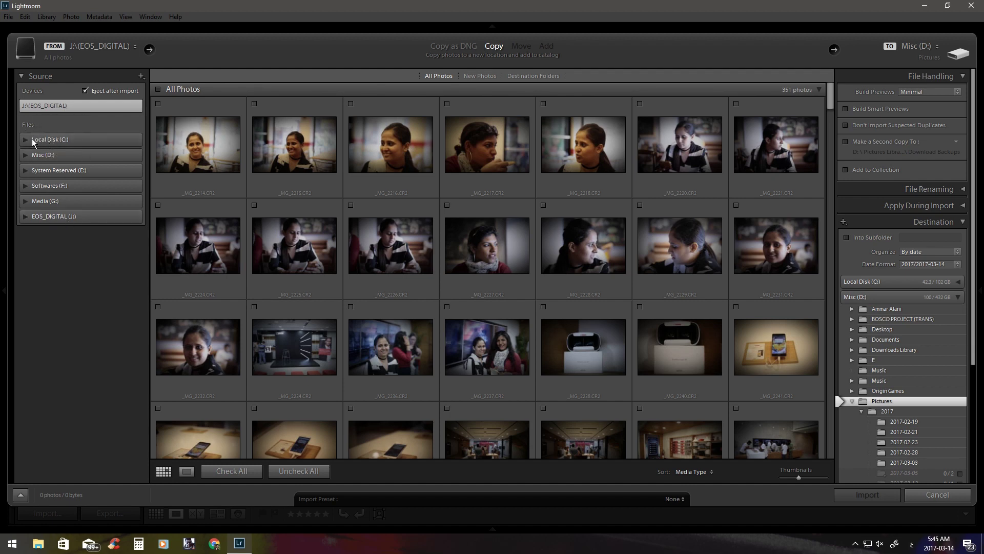
Expand and collapse Local Disk (C:), then bring the VR headset shots into view in the grid.
left_click(26, 141)
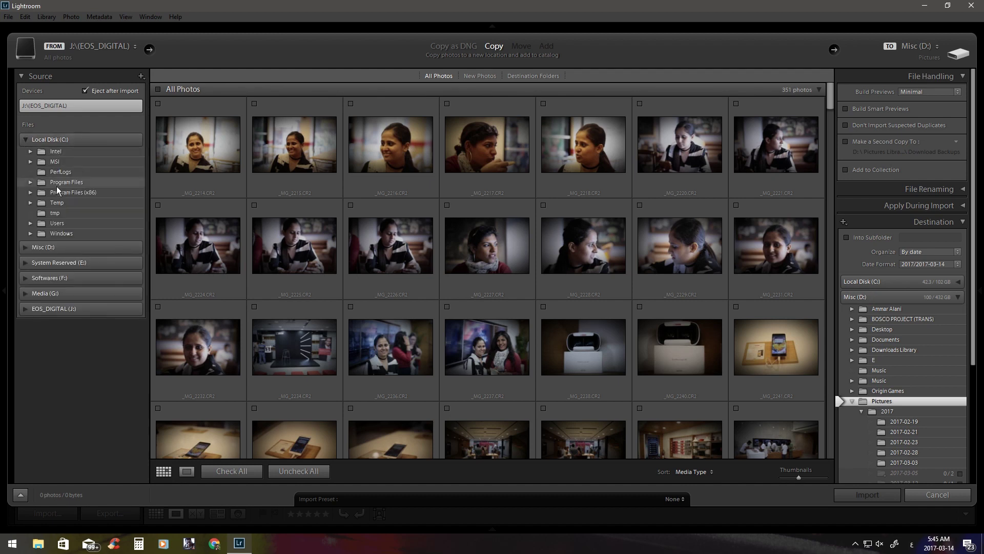
left_click(26, 140)
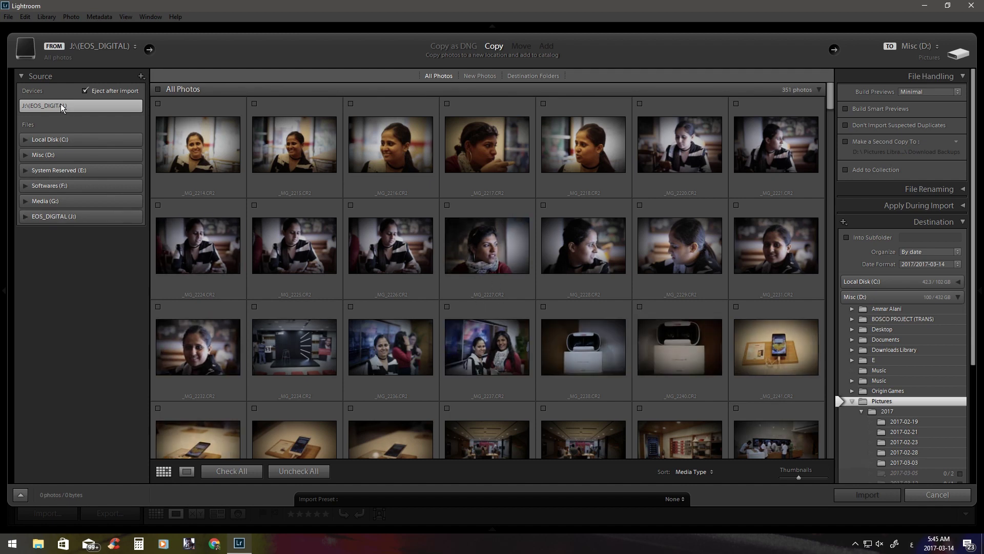
scroll(512, 303, "down", 5)
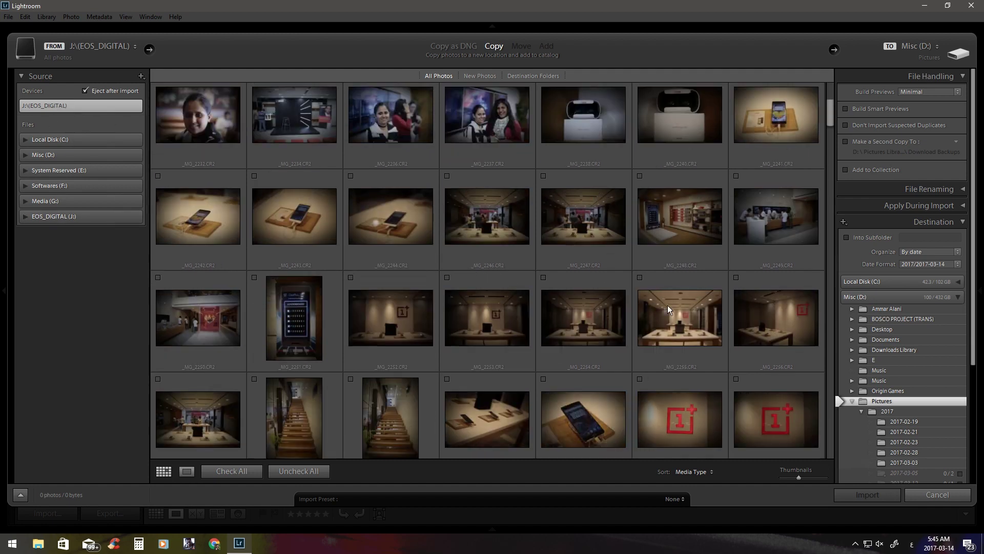
scroll(563, 336, "down", 2)
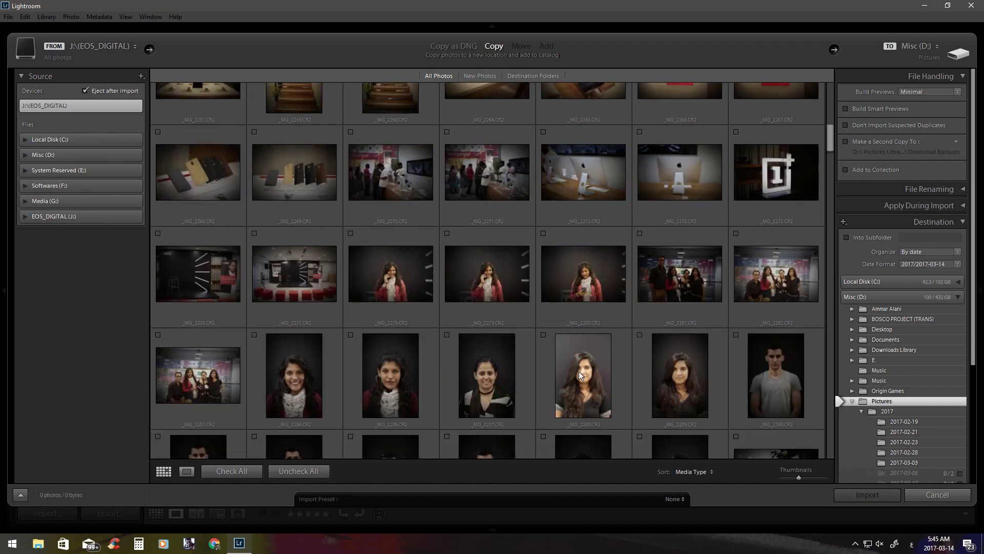
scroll(417, 366, "down", 5)
scroll(418, 367, "down", 2)
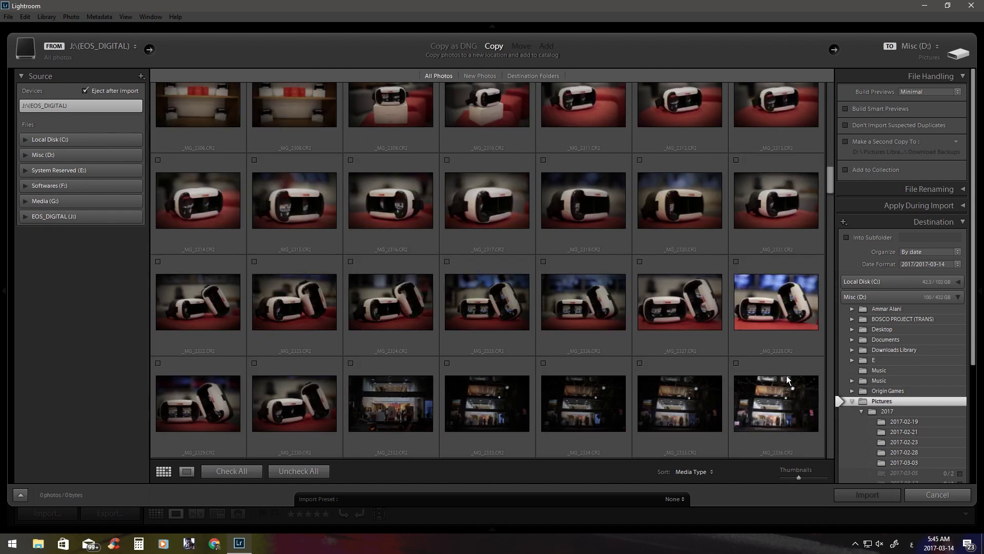
scroll(604, 382, "down", 5)
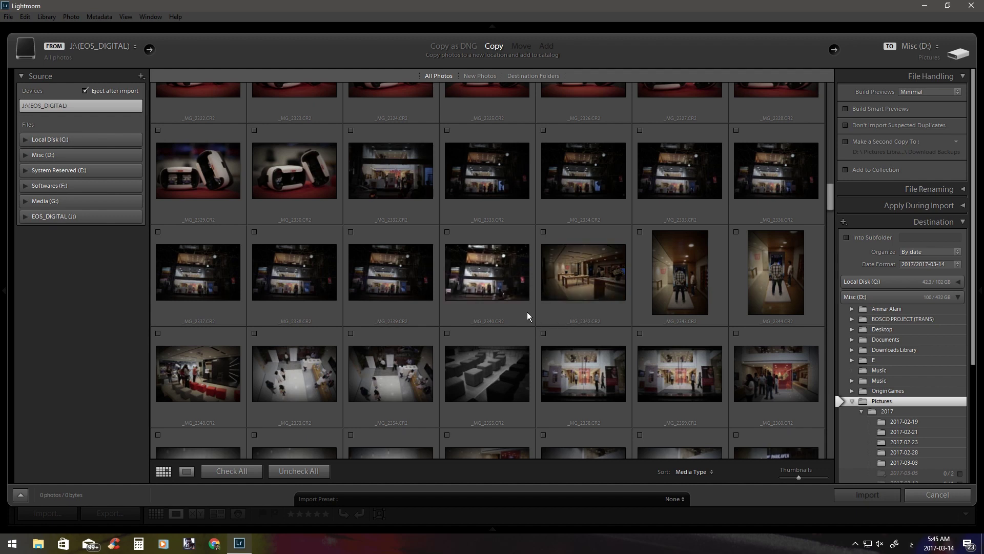
scroll(531, 315, "up", 2)
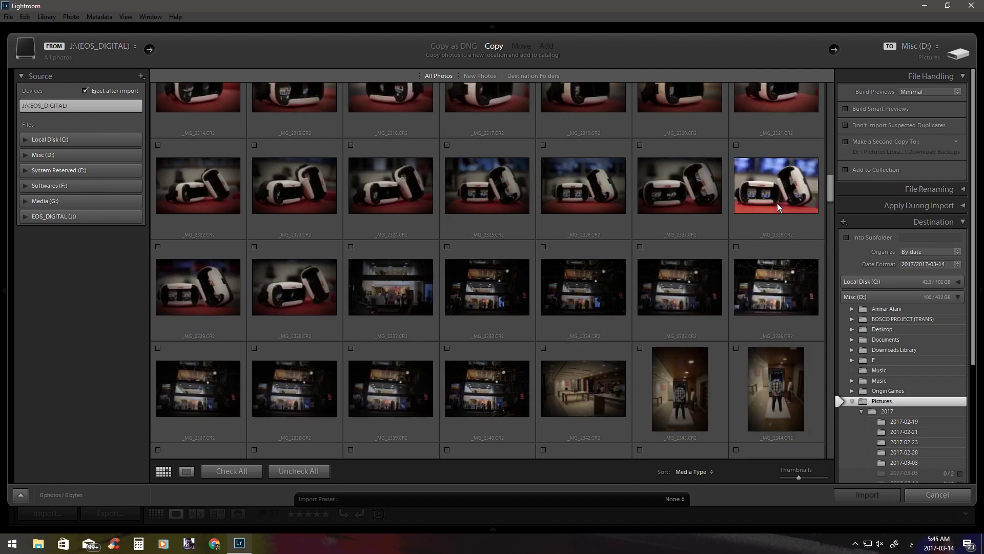
left_click(762, 187)
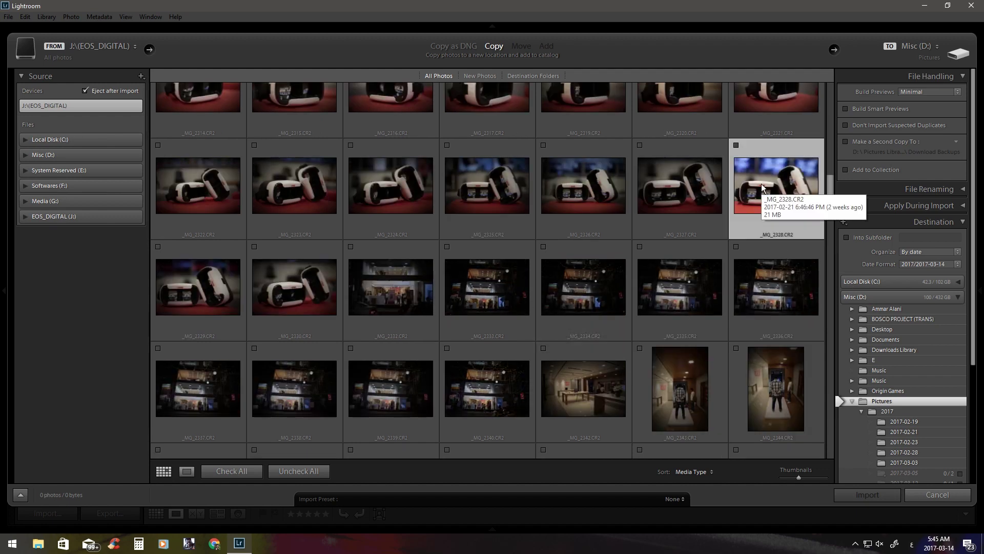
double_click(762, 188)
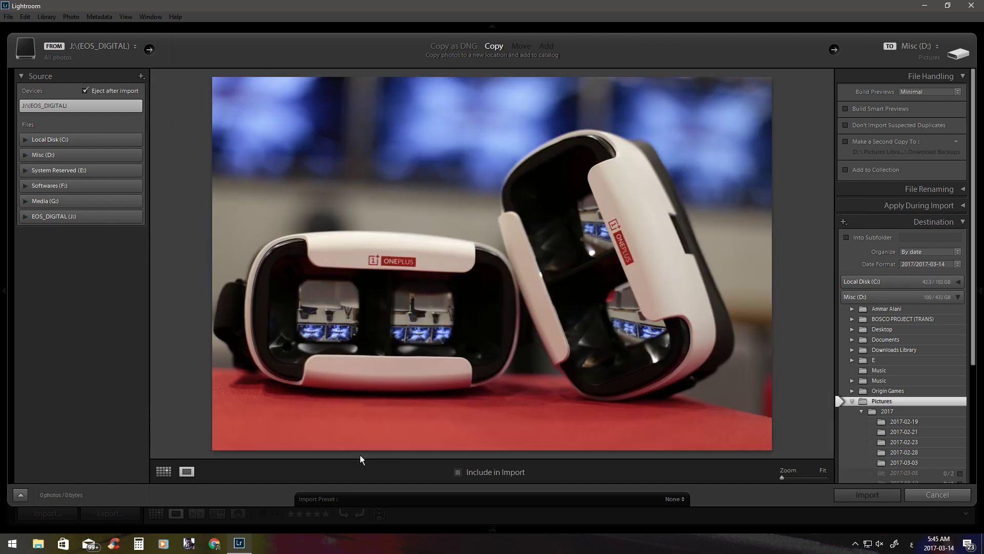
key("Right")
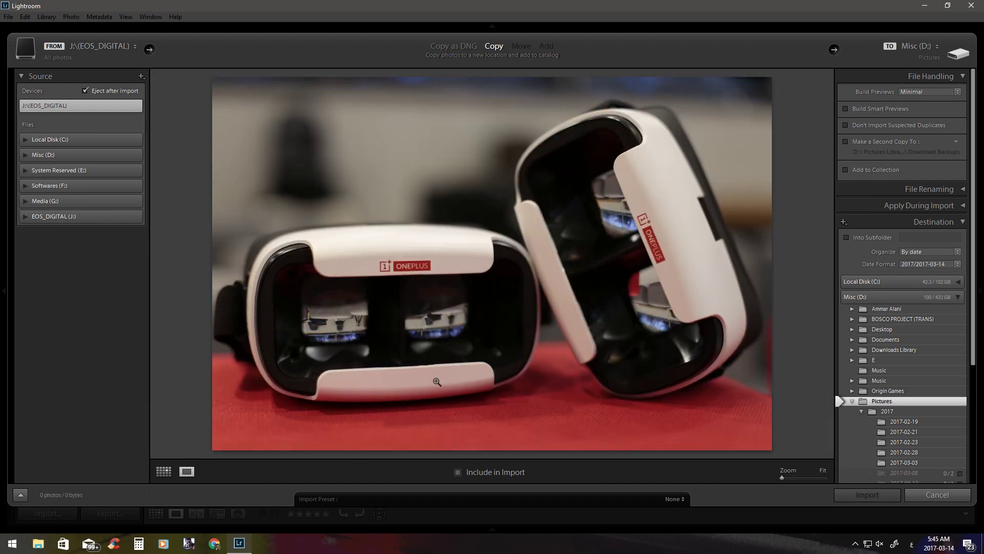
key("Right")
key("Right")
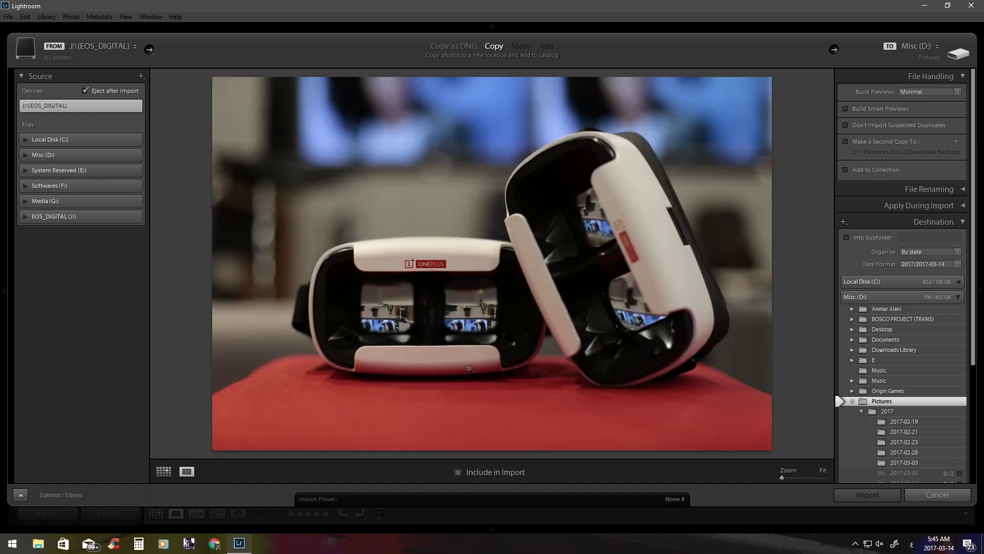
double_click(493, 327)
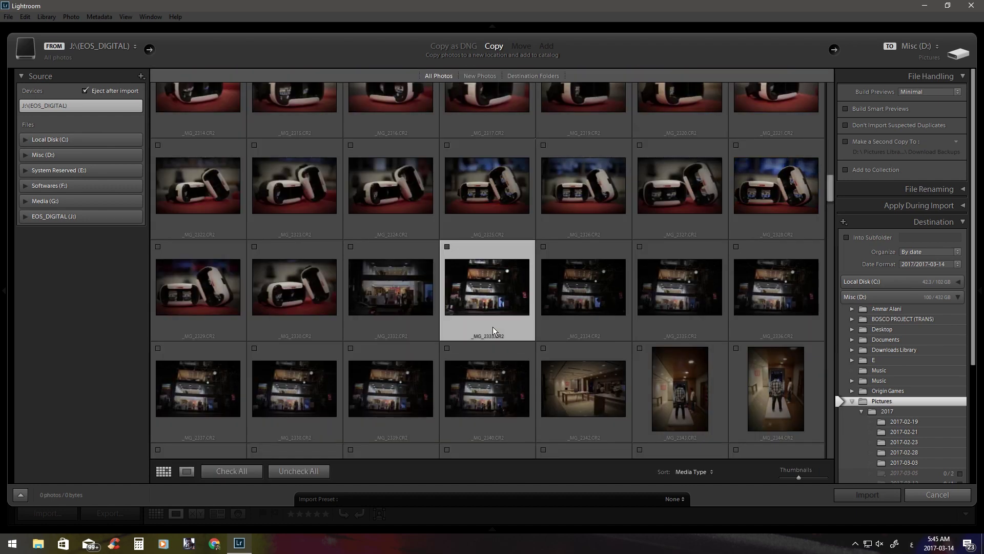
scroll(490, 267, "up", 2)
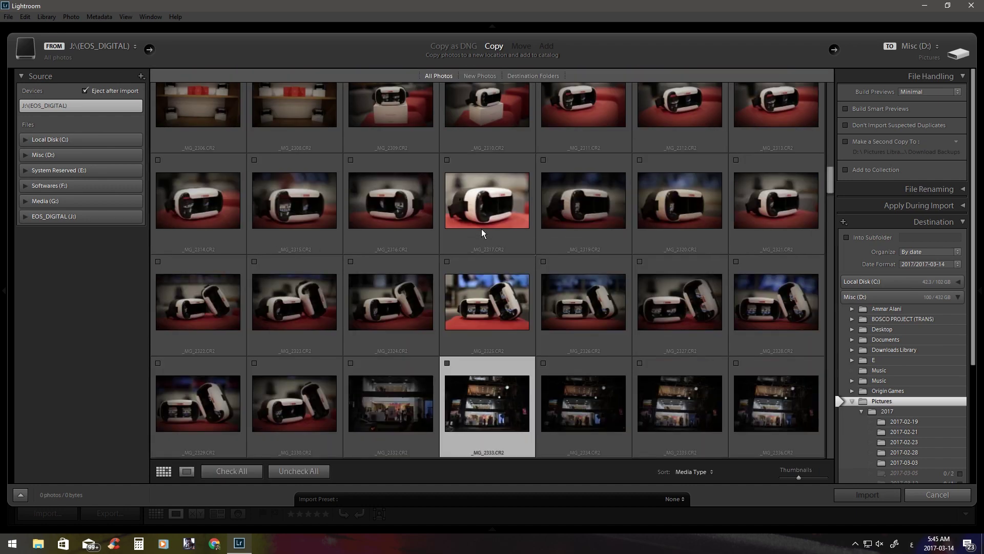
double_click(491, 300)
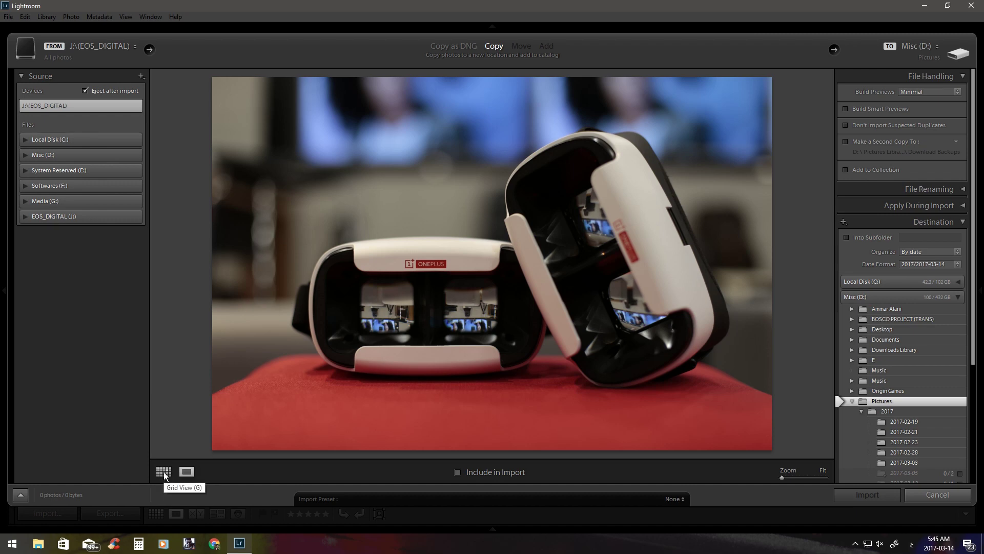
left_click(163, 471)
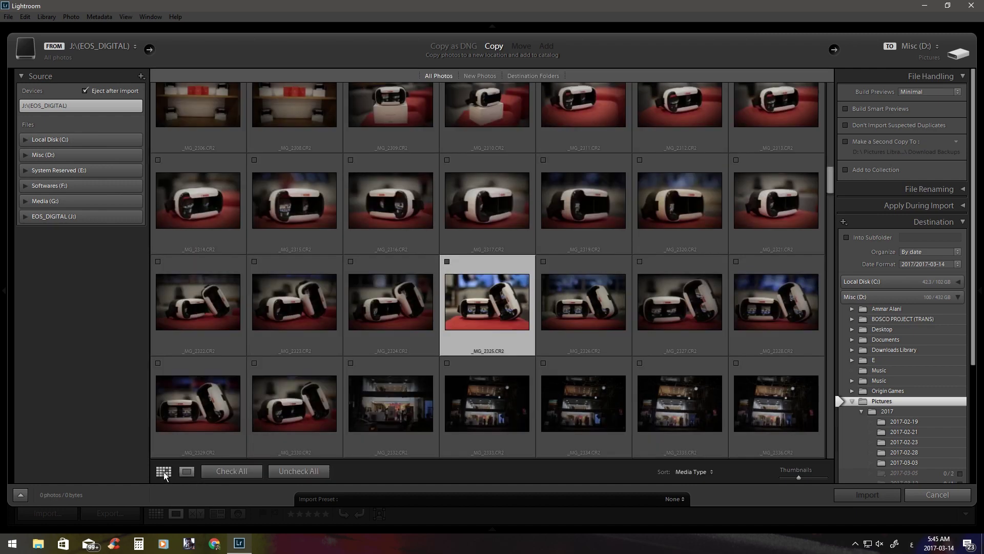
Check the headset shots _MG_2325, _MG_2316, _MG_2319 and _MG_2320 for import.
left_click(447, 262)
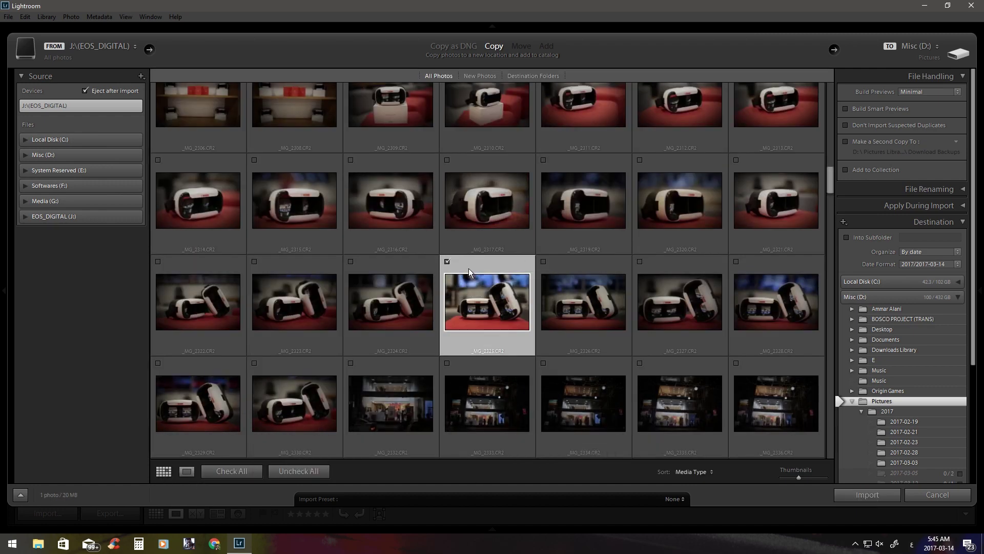
left_click(411, 220)
left_click(351, 160)
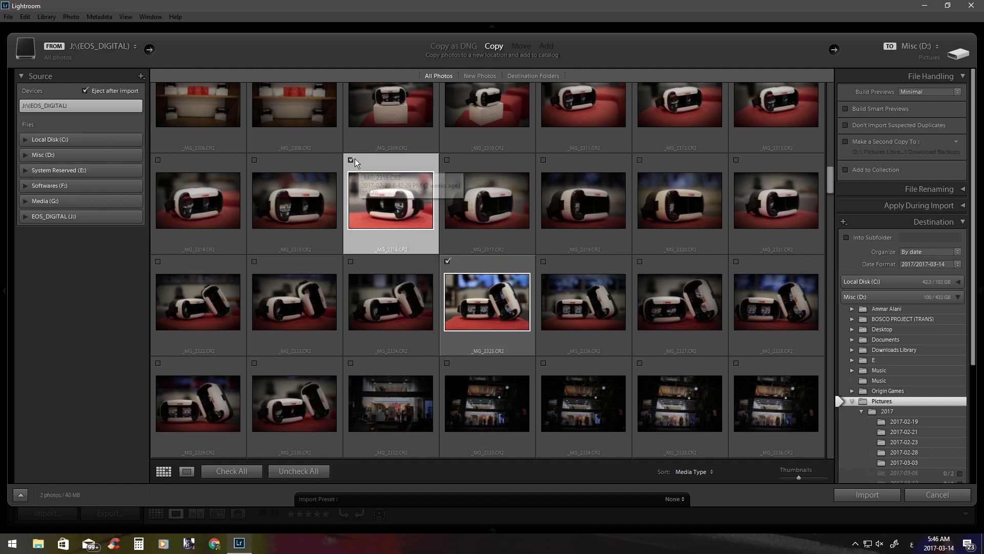
left_click(544, 160)
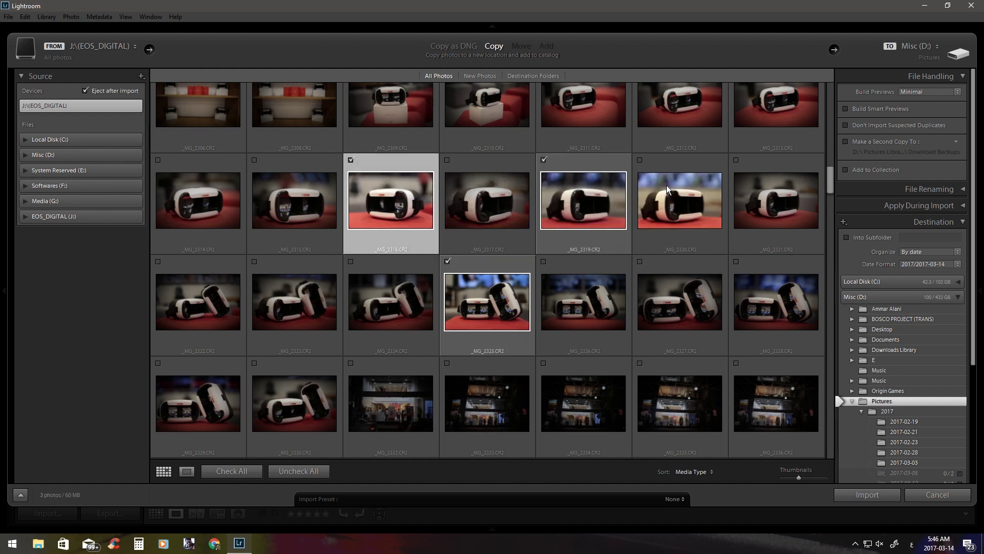
left_click(640, 160)
Also check the seated-speaker shots _MG_2462 and _MG_2478, bringing the selection to 123 MB.
scroll(687, 235, "up", 1)
scroll(273, 287, "down", 1)
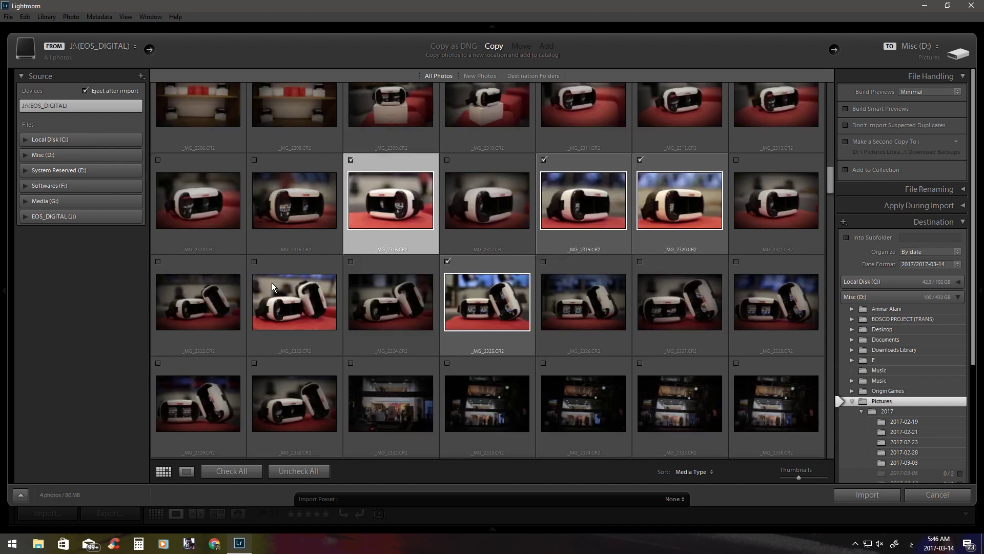
scroll(644, 393, "down", 2)
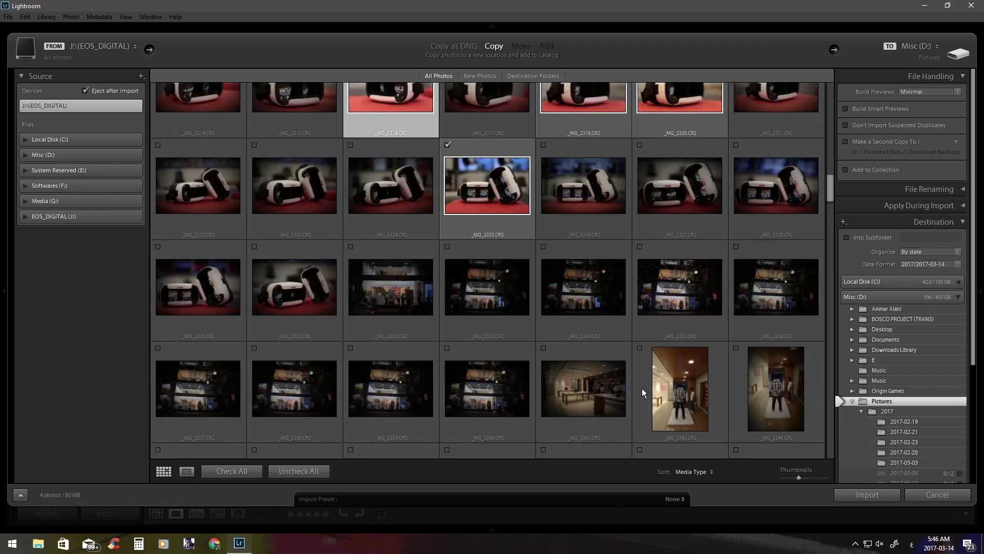
scroll(644, 392, "up", 2)
scroll(564, 400, "up", 2)
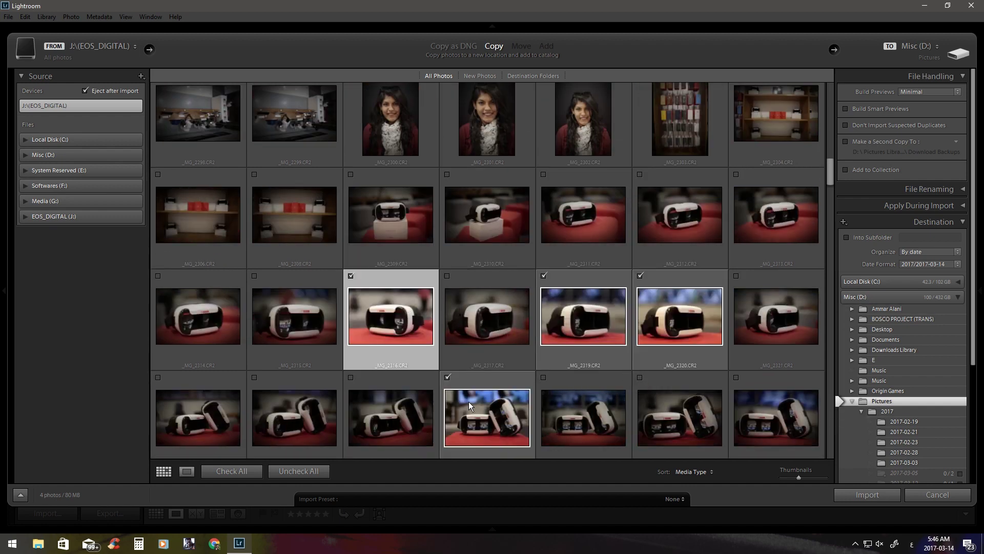
scroll(677, 248, "up", 2)
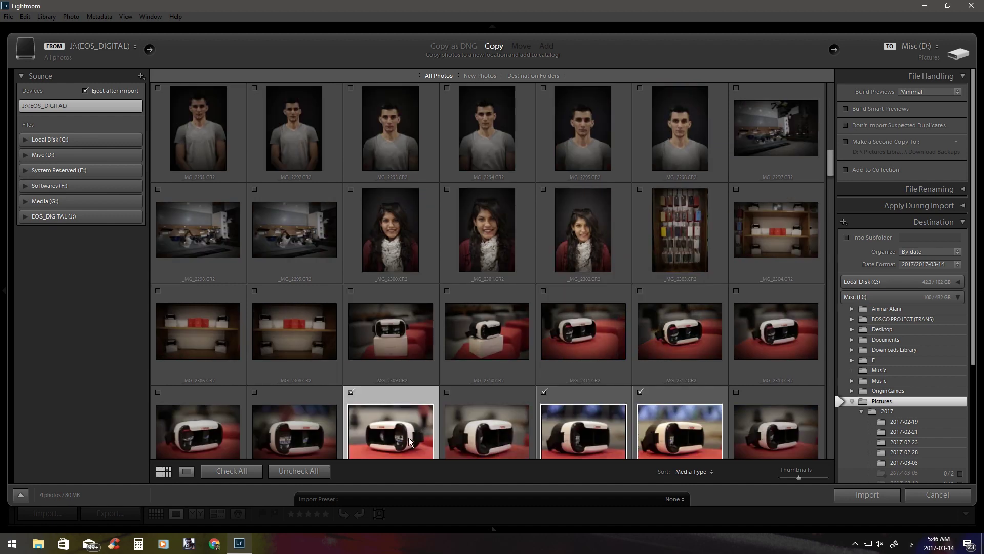
scroll(397, 416, "down", 2)
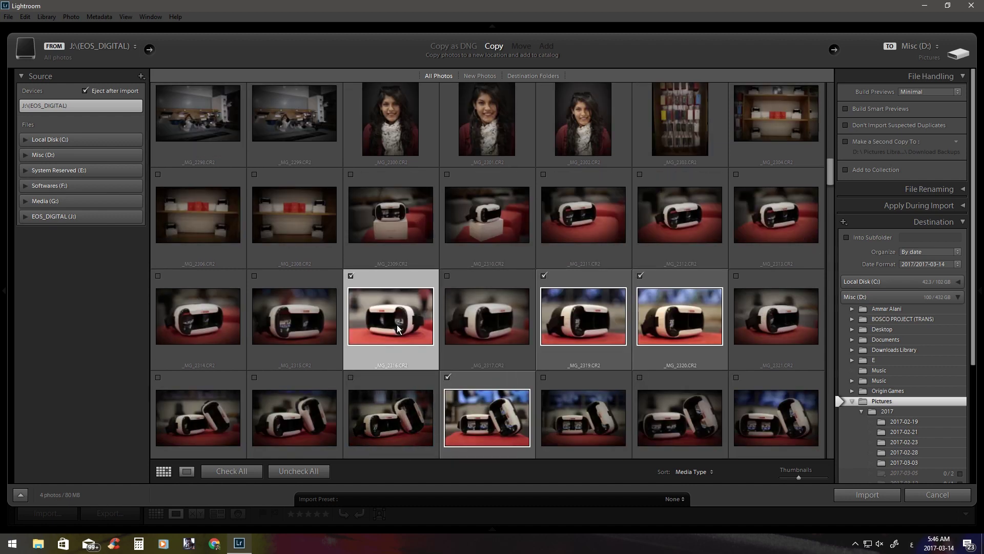
scroll(744, 215, "down", 2)
scroll(605, 297, "down", 8)
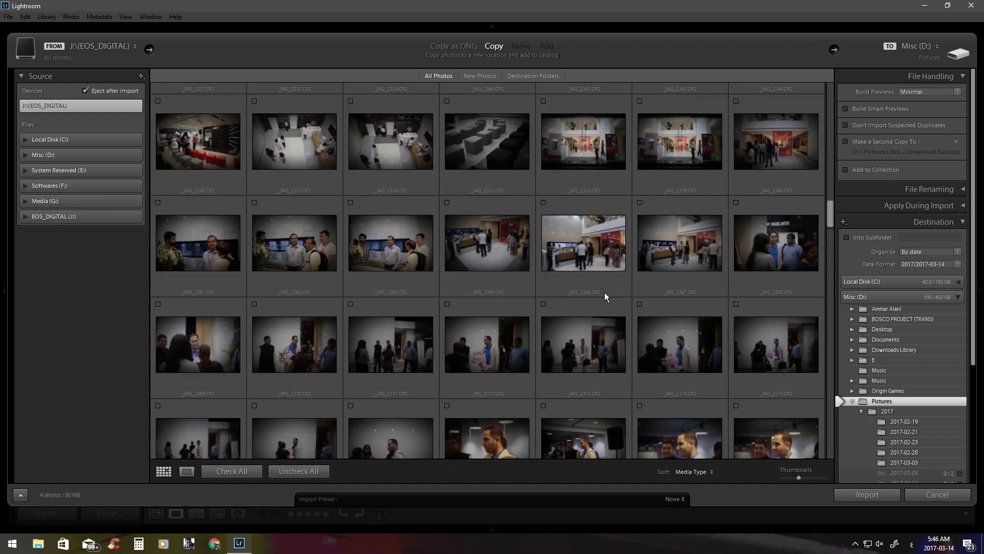
scroll(605, 297, "down", 5)
scroll(492, 333, "down", 5)
scroll(492, 333, "down", 5)
scroll(573, 374, "down", 3)
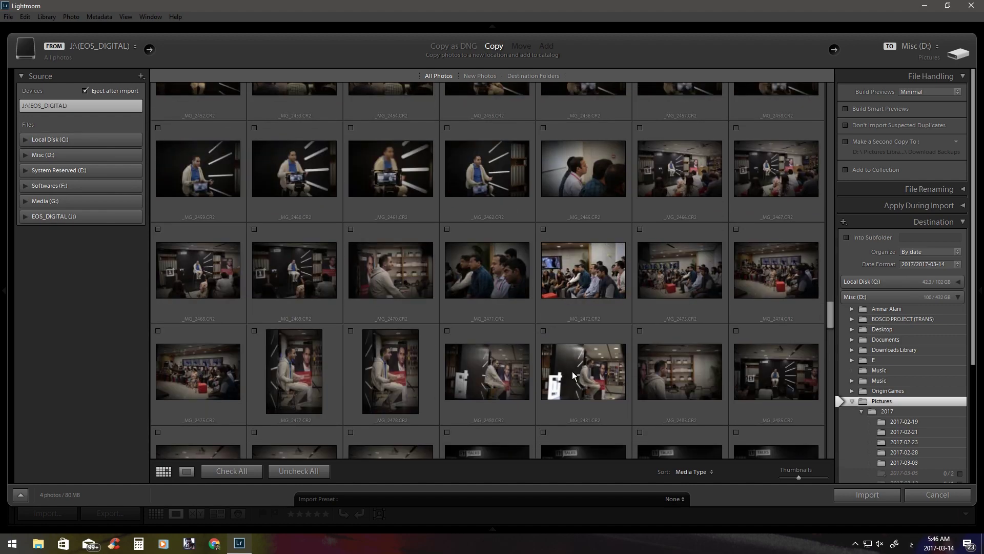
left_click(447, 128)
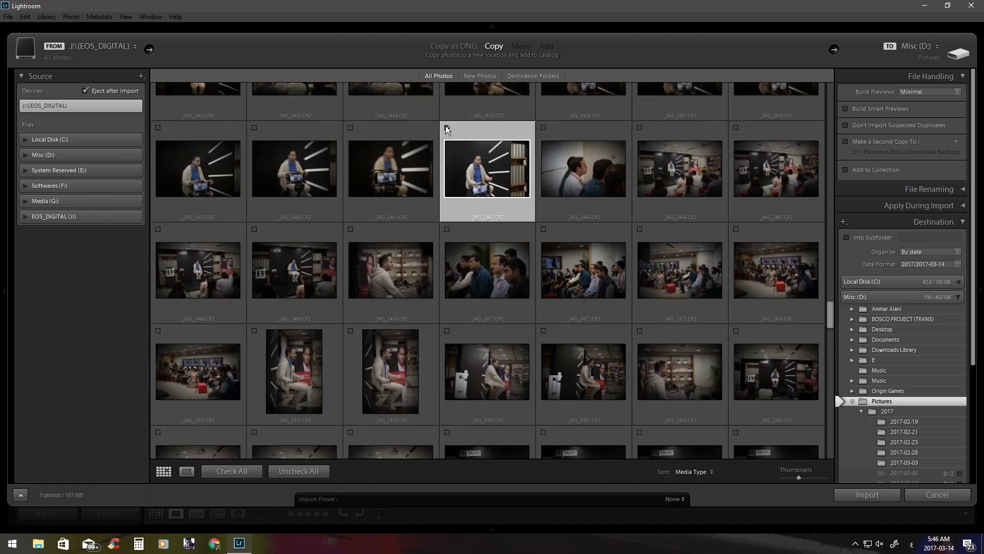
scroll(433, 343, "down", 2)
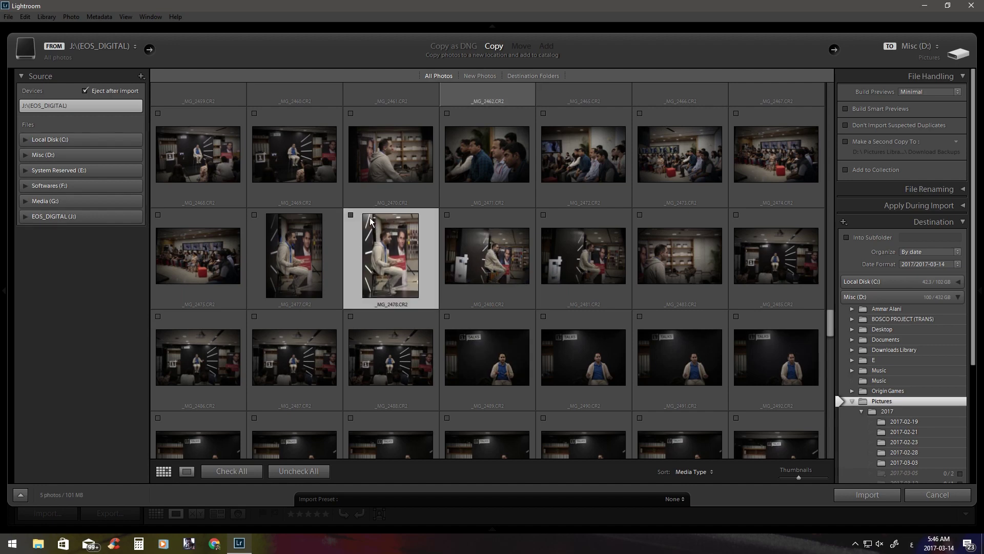
left_click(371, 221)
scroll(411, 257, "down", 5)
scroll(513, 277, "down", 5)
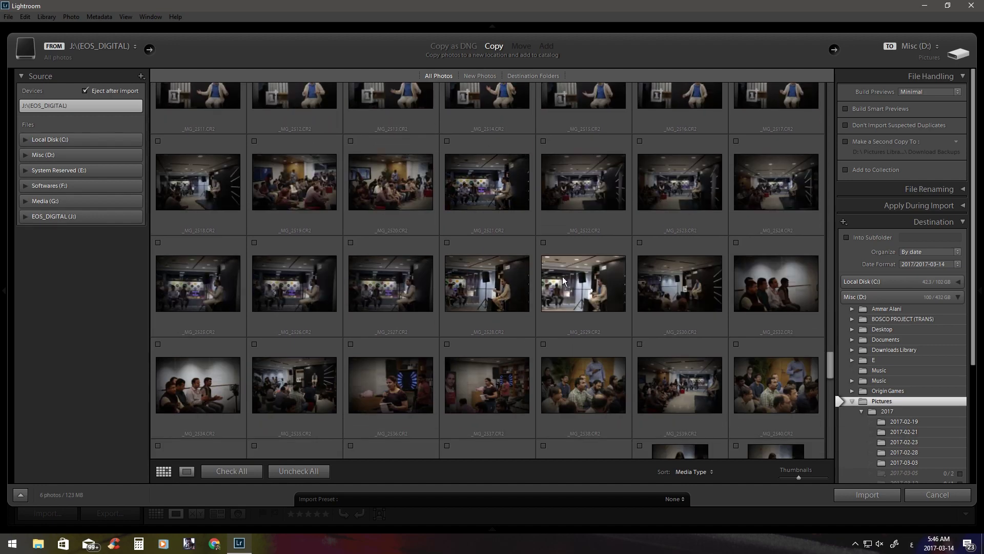
scroll(562, 279, "down", 3)
scroll(545, 308, "down", 3)
scroll(512, 344, "down", 5)
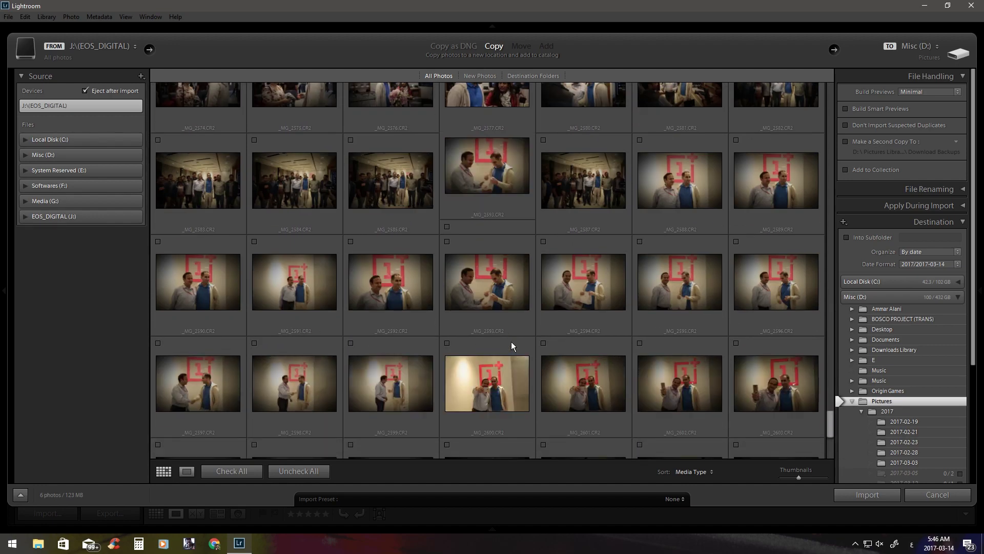
scroll(512, 345, "down", 5)
scroll(774, 349, "up", 10)
scroll(774, 349, "up", 10)
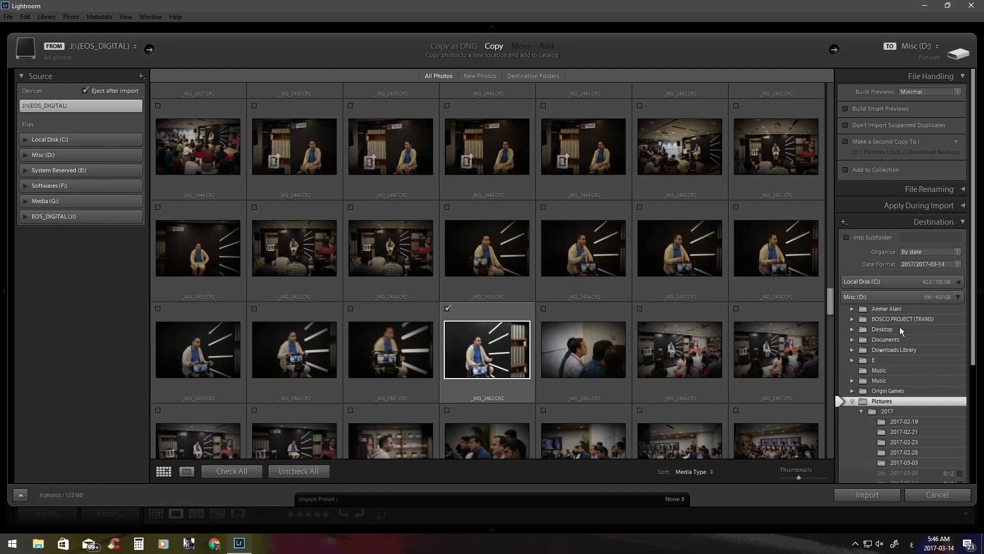
Import the six checked photos (123 MB) into Pictures on Misc (D:).
scroll(903, 111, "down", 3)
scroll(902, 112, "up", 3)
scroll(885, 423, "down", 2)
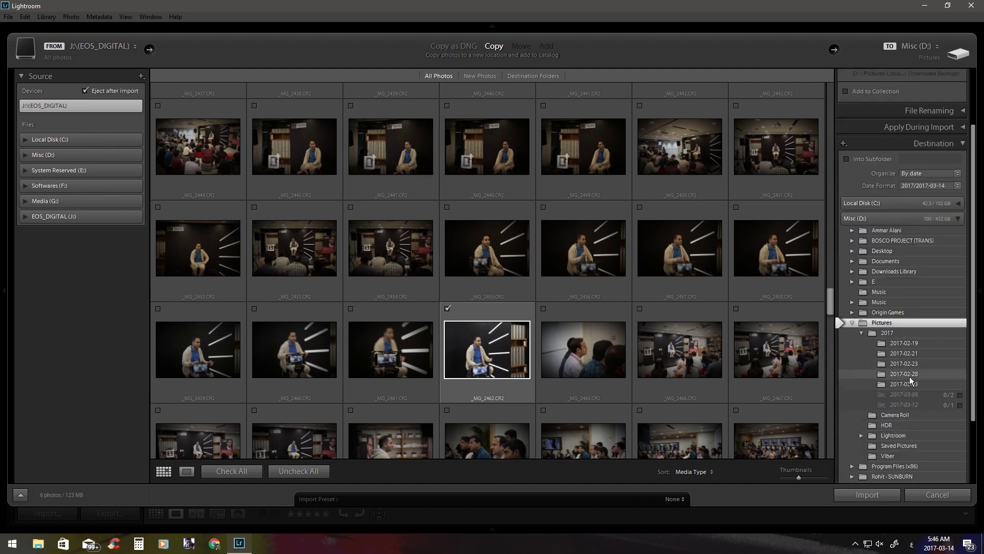
left_click(884, 491)
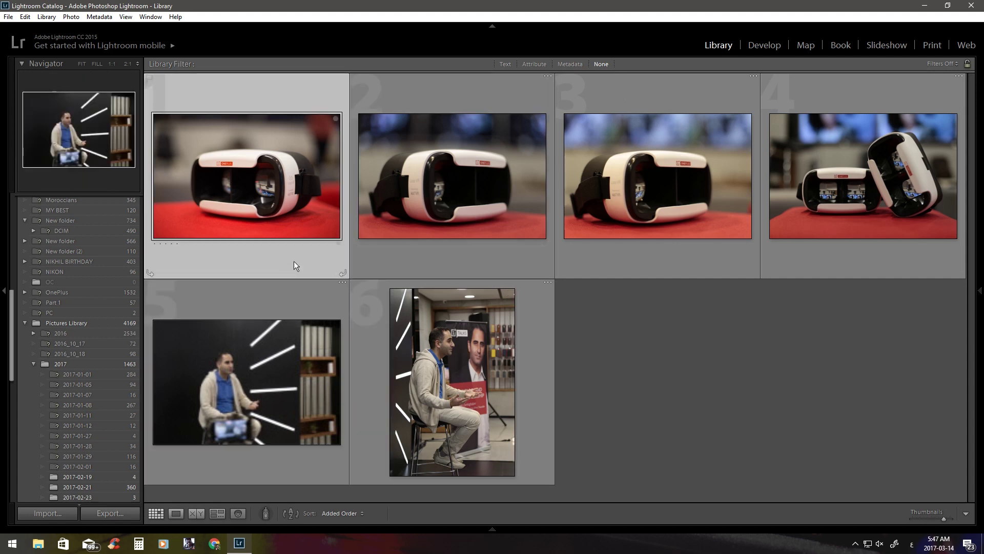
Select the second VR headset photo and collapse the left folder panel.
left_click(389, 223)
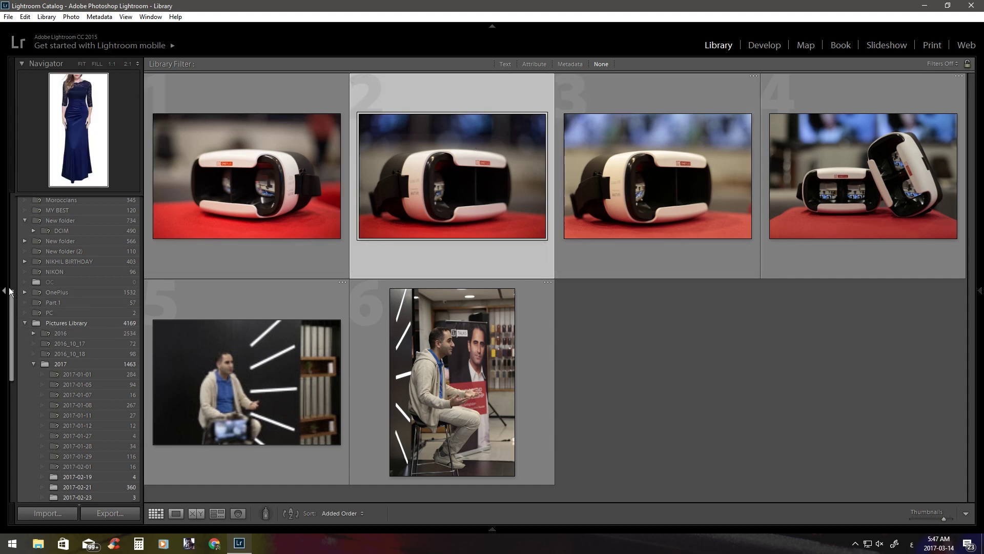
left_click_drag(11, 311, 5, 288)
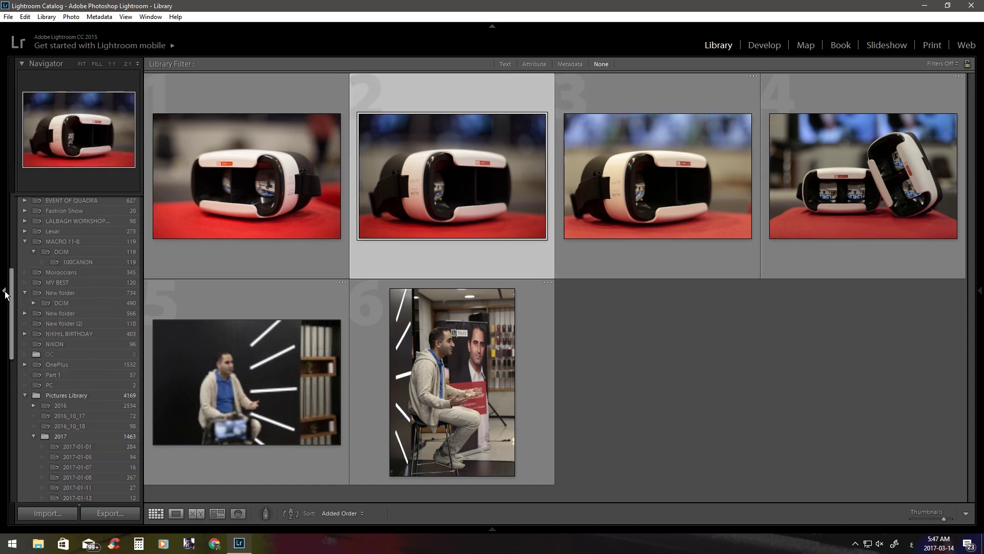
left_click(4, 292)
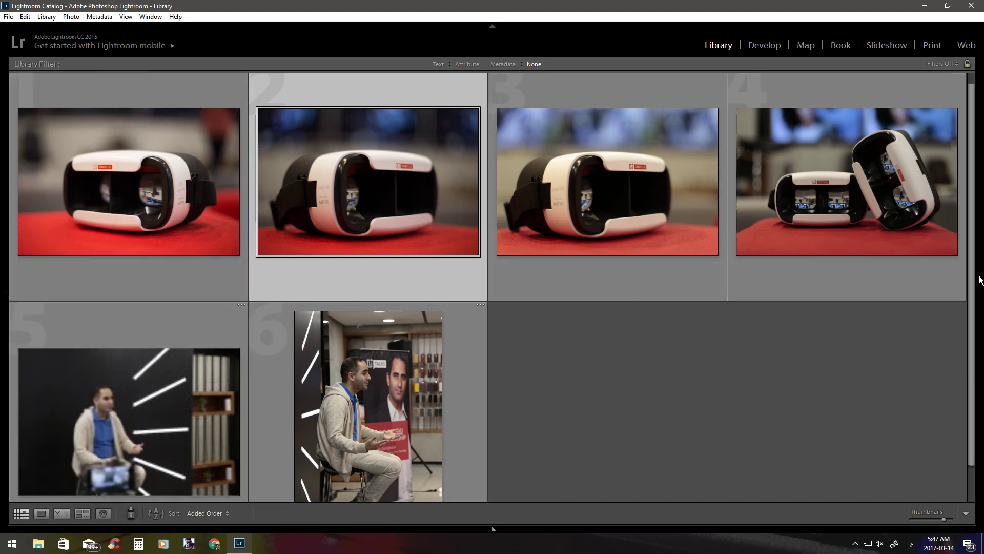
mouse_move(493, 527)
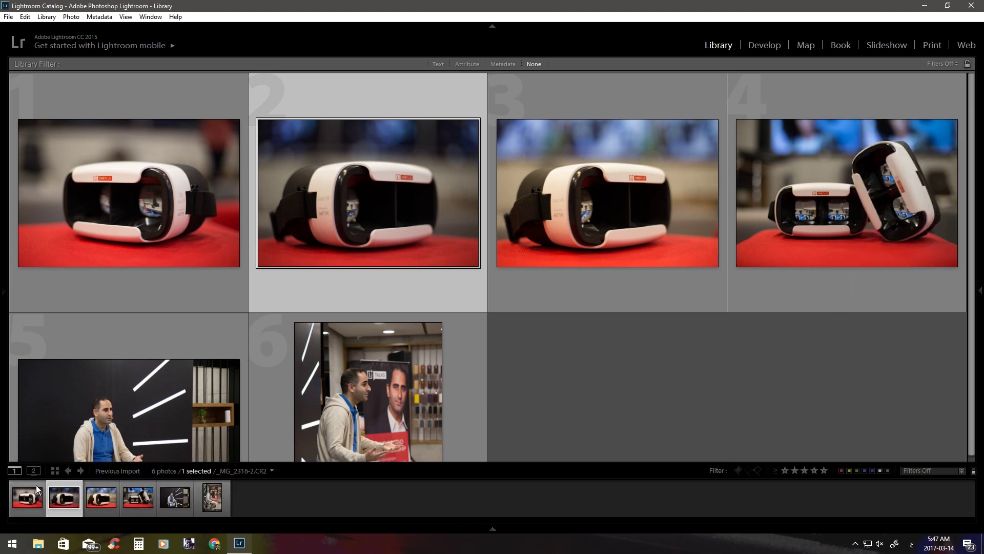
Browse the imported photos in the filmstrip, returning to the headset photo _MG_2316-2.CR2.
left_click(101, 497)
left_click(138, 497)
left_click(170, 499)
left_click(211, 498)
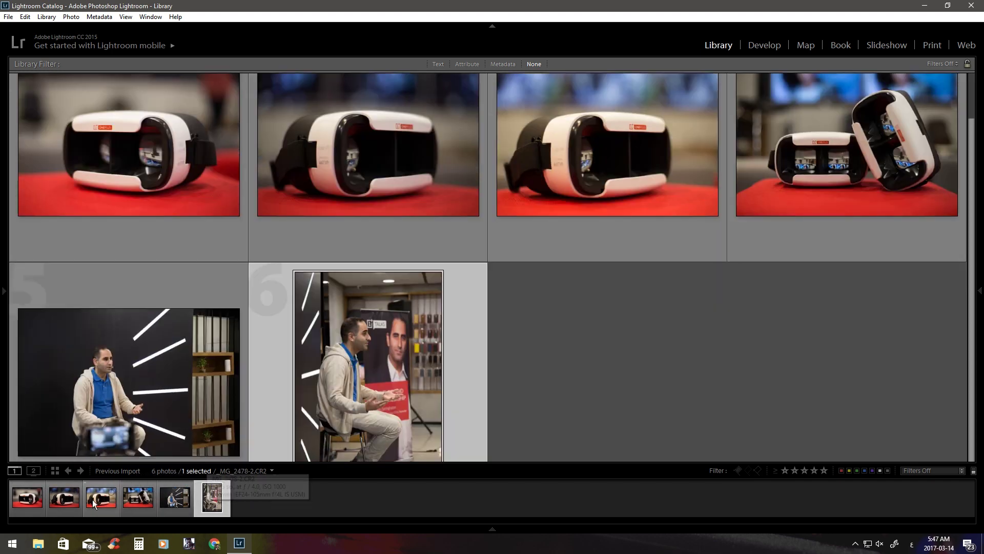
left_click(60, 499)
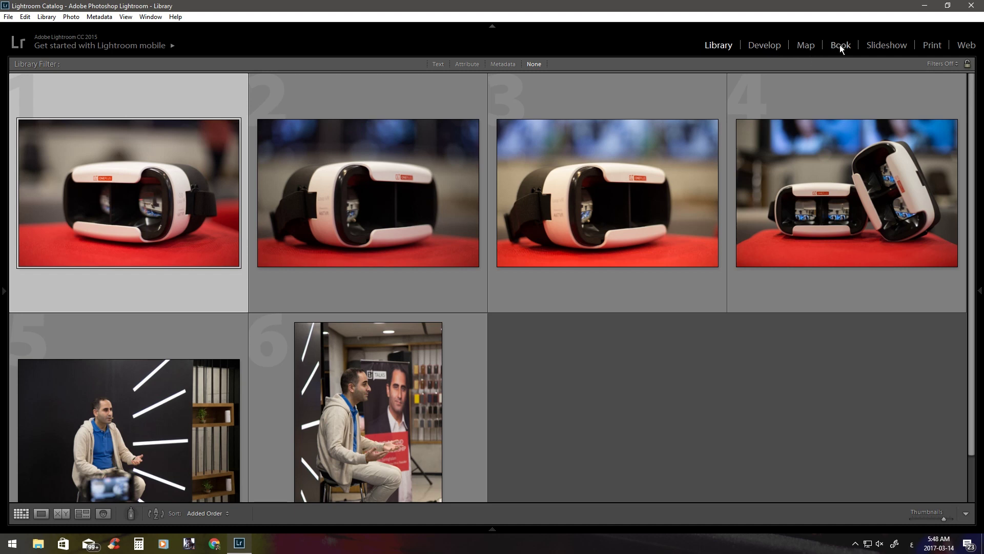
Switch to Develop, then to the Map module for _MG_2316-2.CR2.
left_click(765, 45)
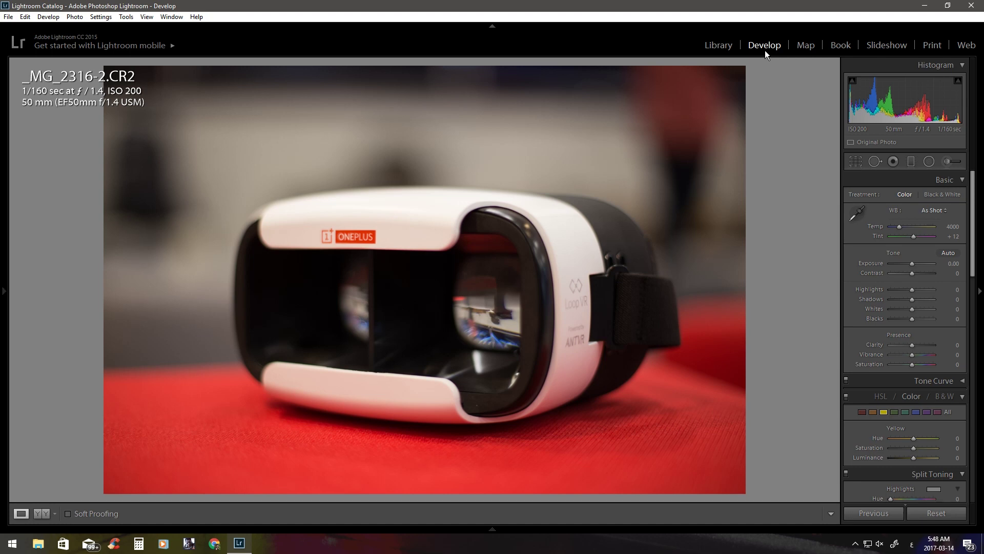
left_click(805, 45)
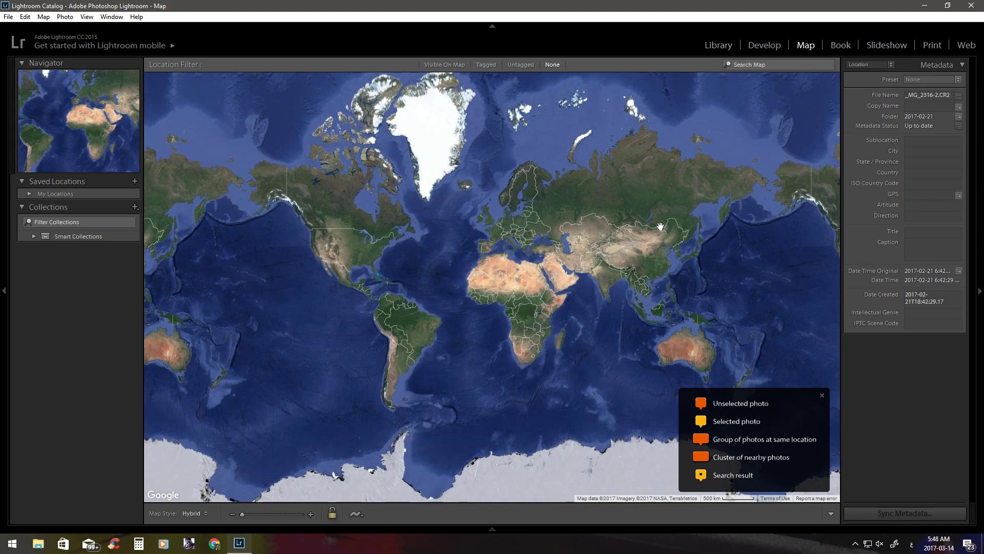
Zoom in on the Hybrid map and pan it to frame North Africa and Arabia.
scroll(623, 256, "up", 1)
scroll(622, 267, "up", 1)
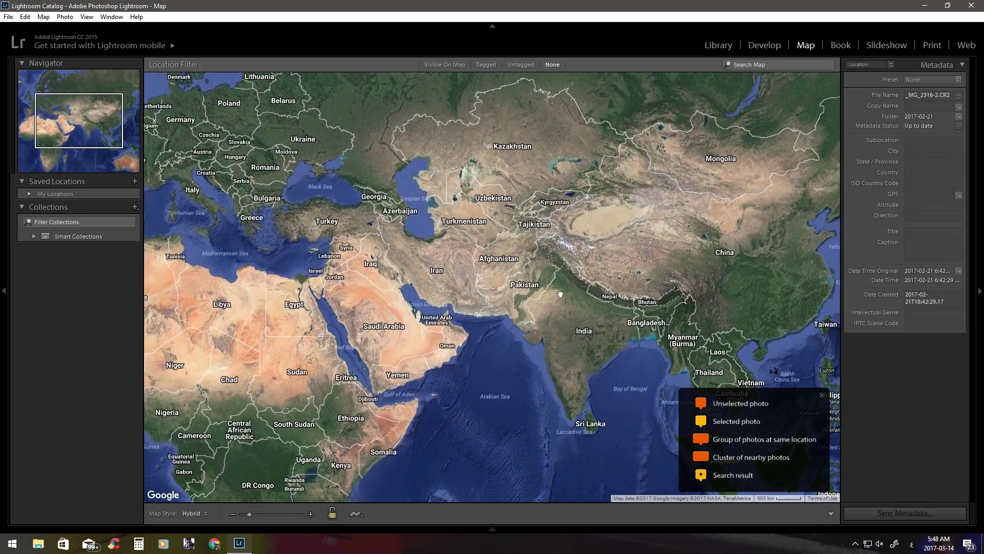
scroll(562, 301, "down", 1)
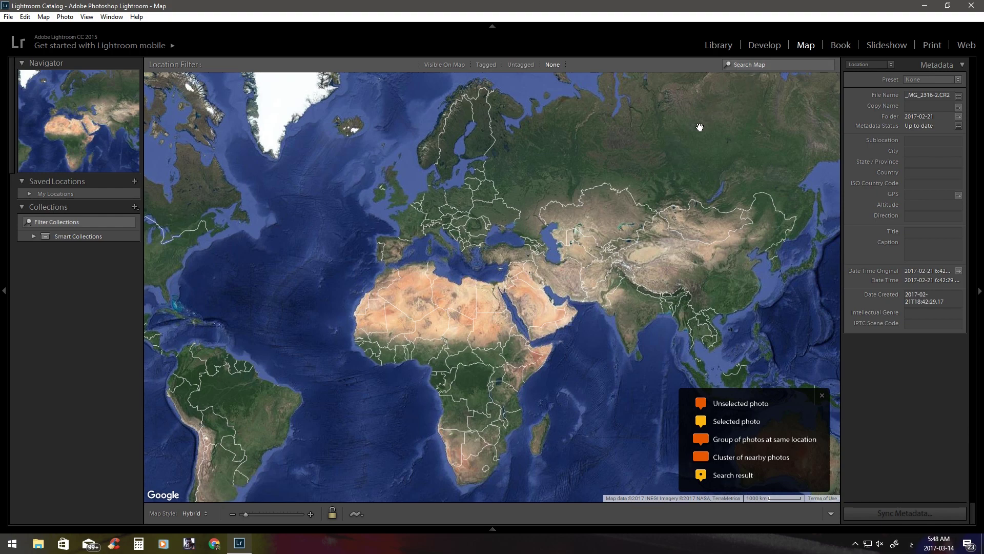
scroll(547, 295, "up", 1)
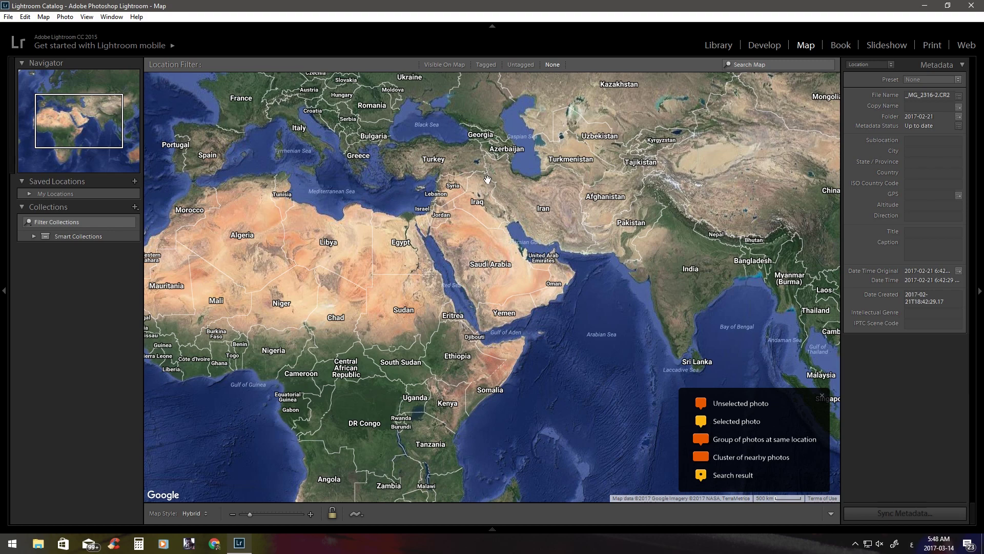
left_click_drag(467, 195, 516, 192)
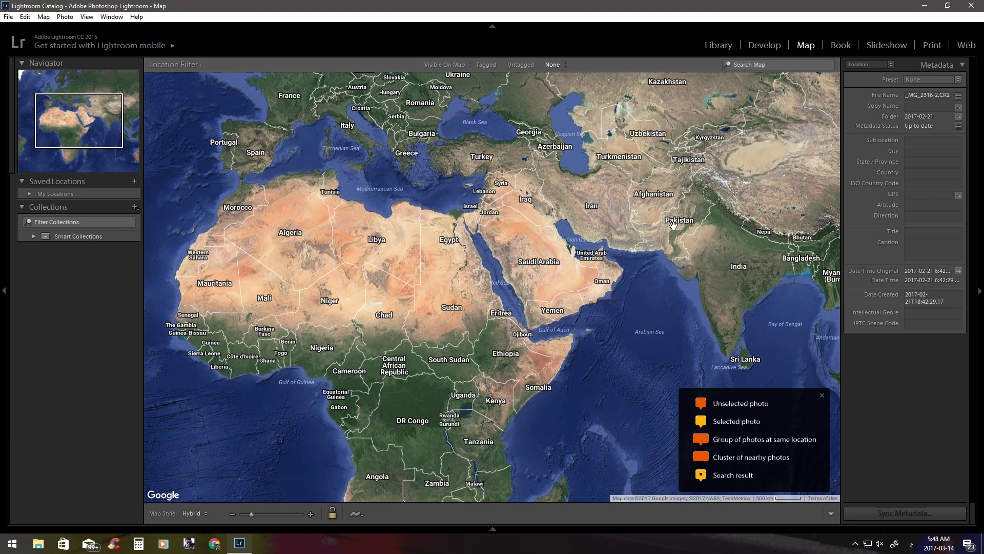
left_click_drag(601, 195, 635, 195)
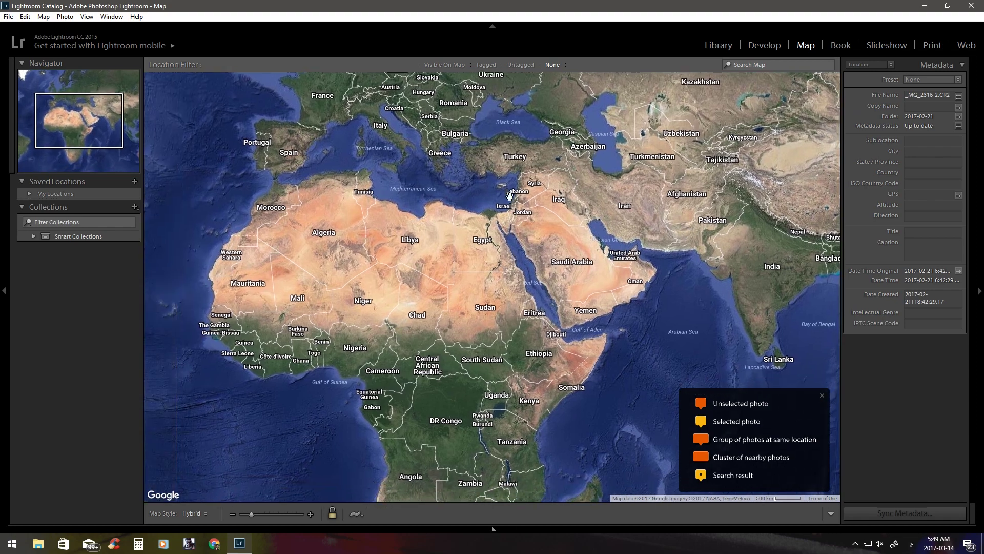
left_click_drag(755, 288, 730, 282)
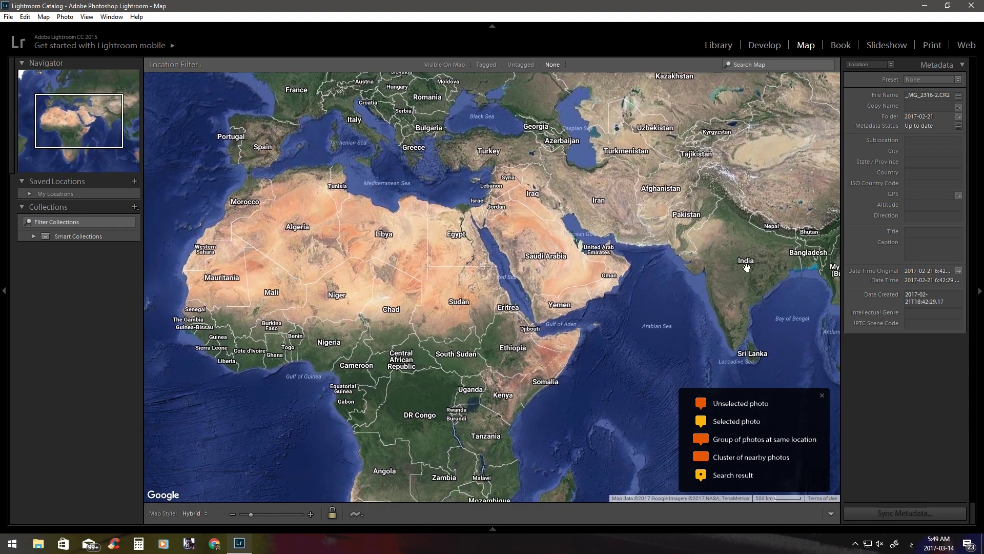
Open the Book layout and select the cover spread, page 1 and page 3.
left_click(841, 45)
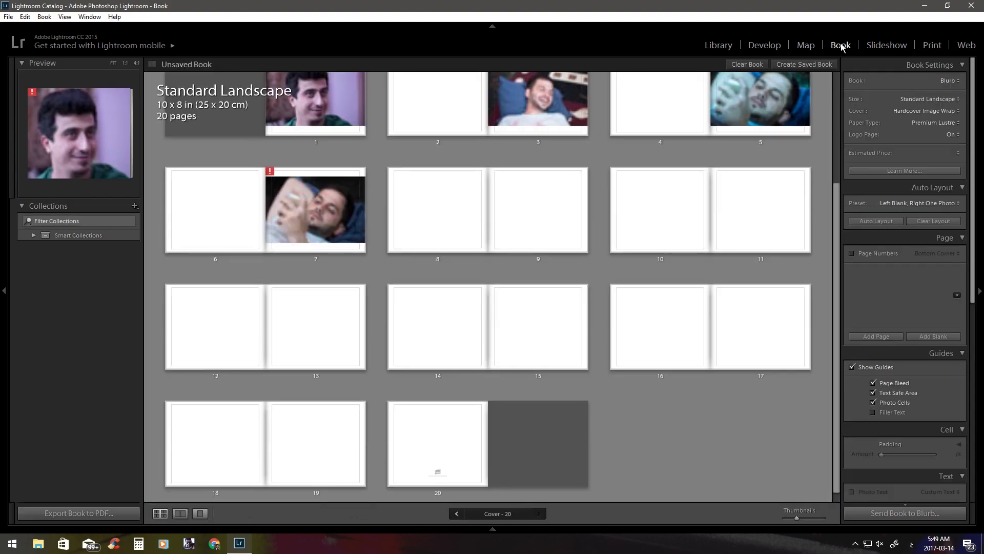
scroll(825, 315, "up", 3)
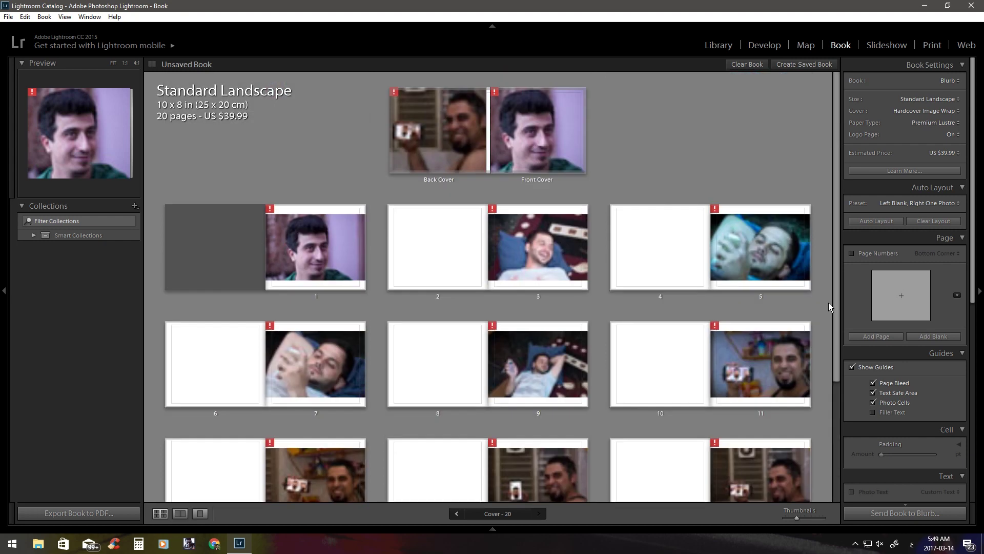
left_click(518, 121)
left_click(315, 271)
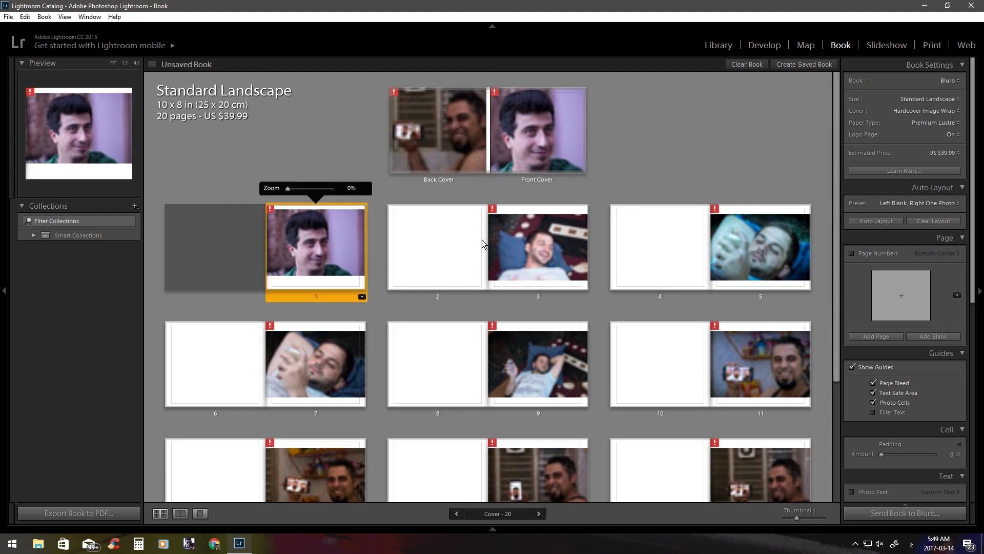
left_click(539, 251)
Select book pages 5, 11, 9 and blank page 6, then move to Slideshow.
scroll(773, 266, "down", 1)
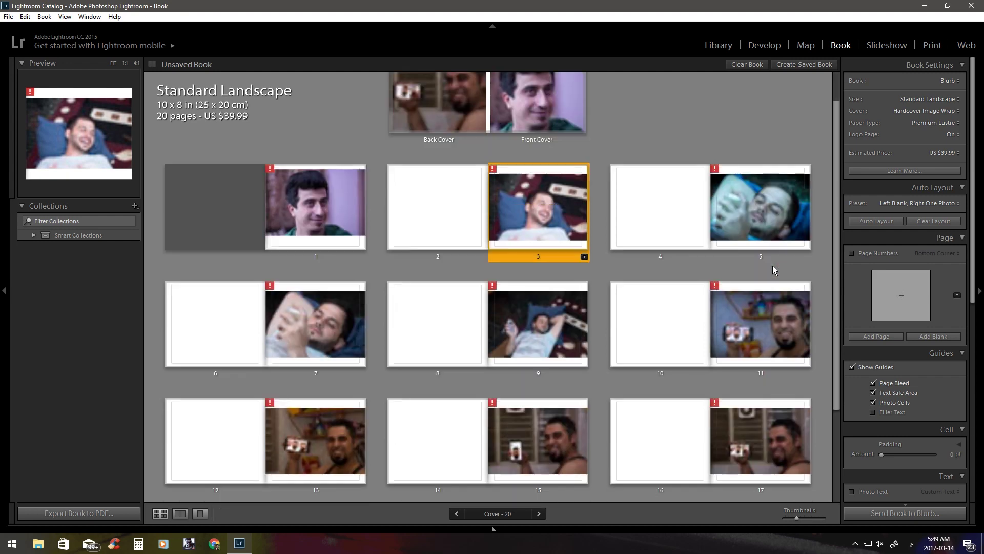
scroll(773, 265, "down", 2)
scroll(514, 297, "up", 3)
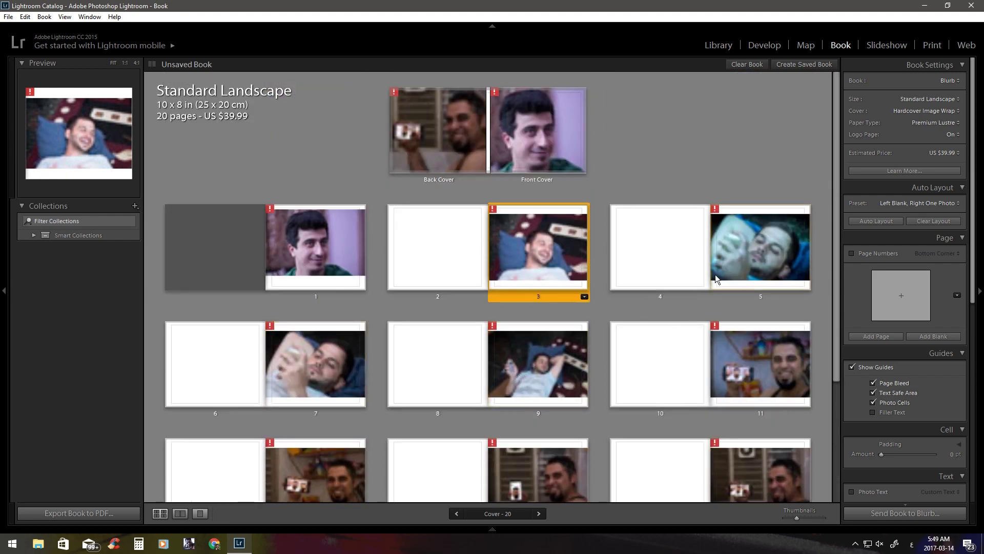
left_click(749, 255)
left_click(759, 362)
left_click(534, 362)
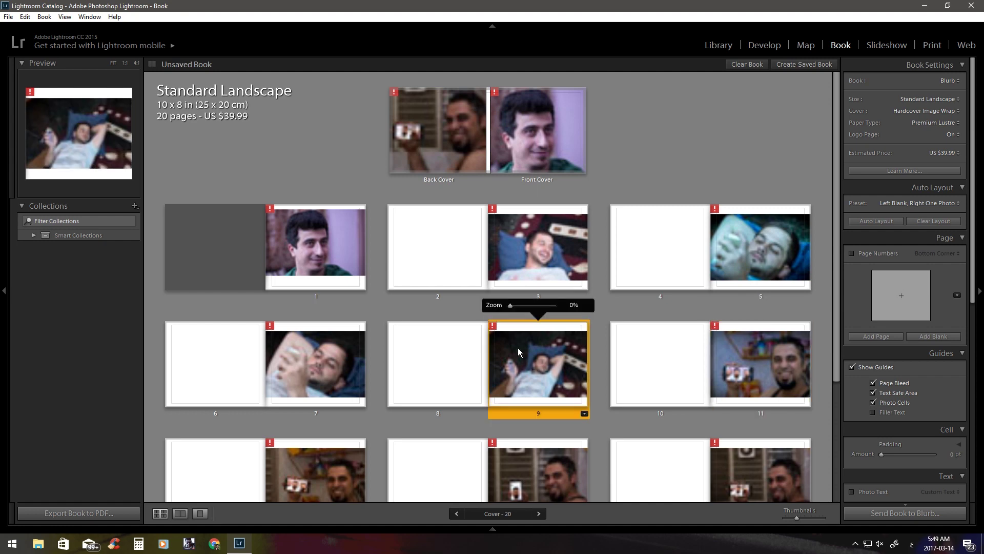
left_click(230, 336)
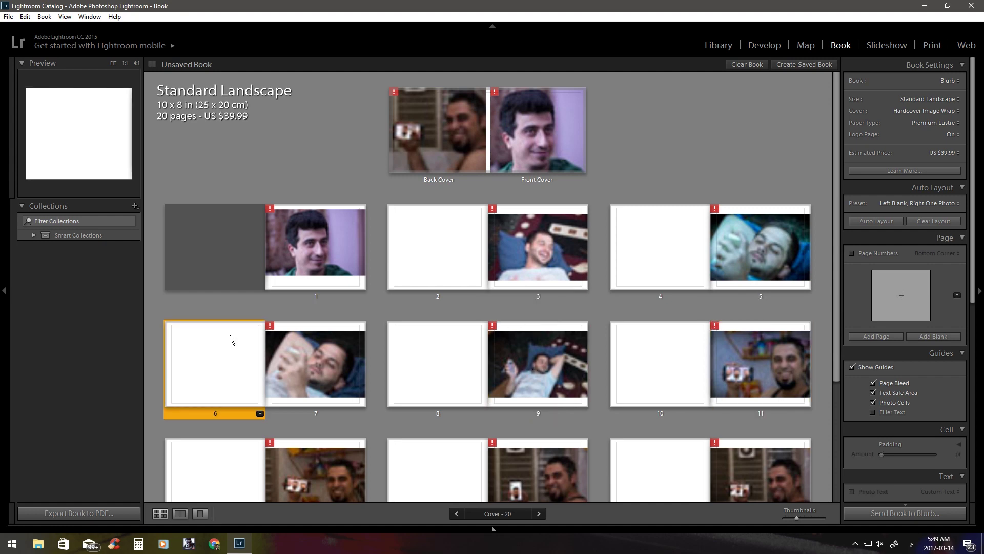
left_click(881, 46)
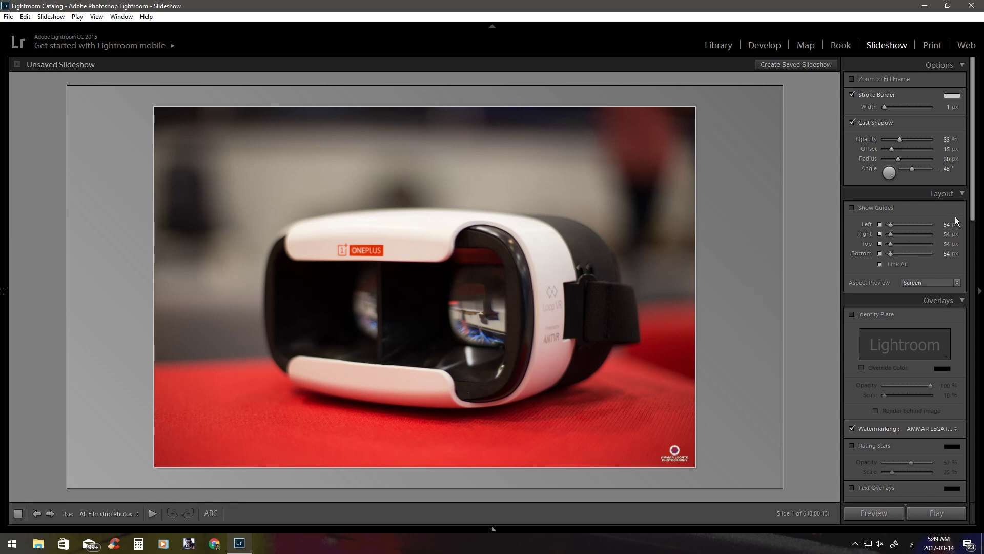
Hide and restore the slideshow settings panel, then move on to the Print module.
left_click(978, 211)
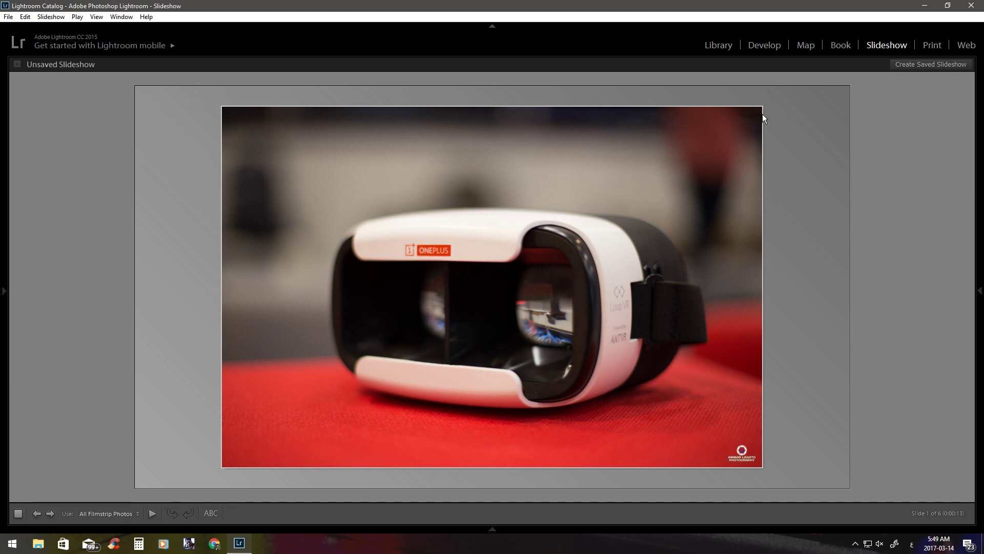
left_click(981, 292)
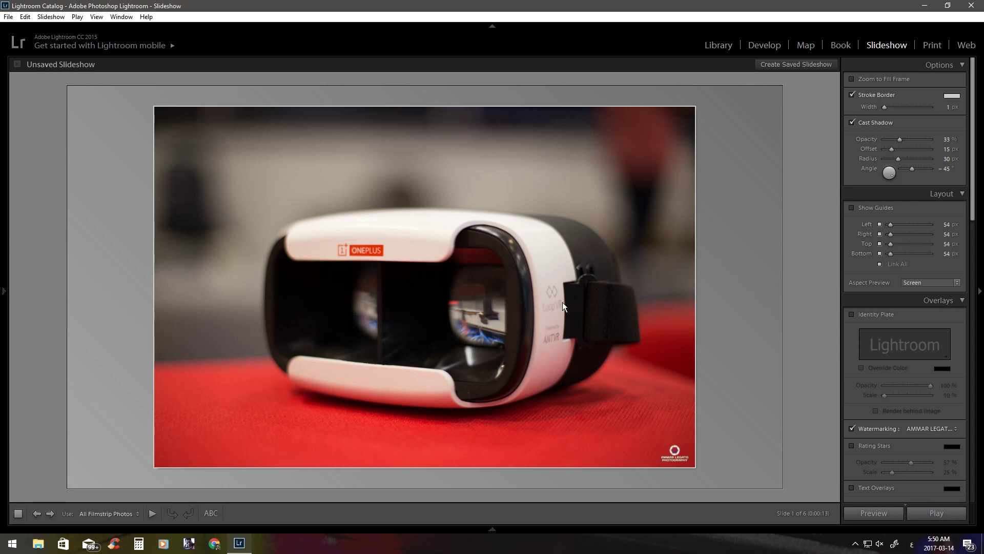
left_click(928, 45)
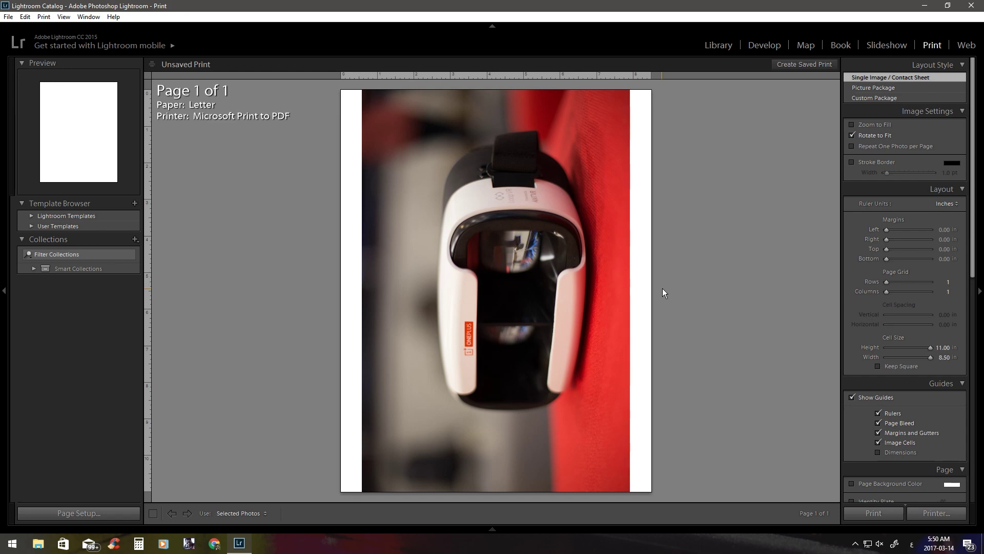
Scroll through the Print module's right-hand layout and page settings panels.
scroll(867, 220, "down", 5)
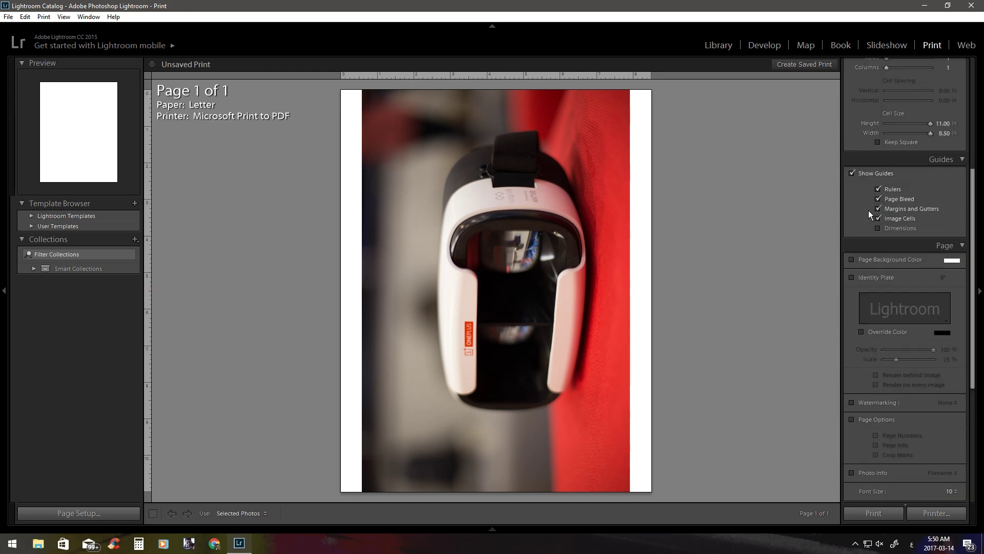
scroll(897, 247, "down", 4)
scroll(928, 338, "down", 2)
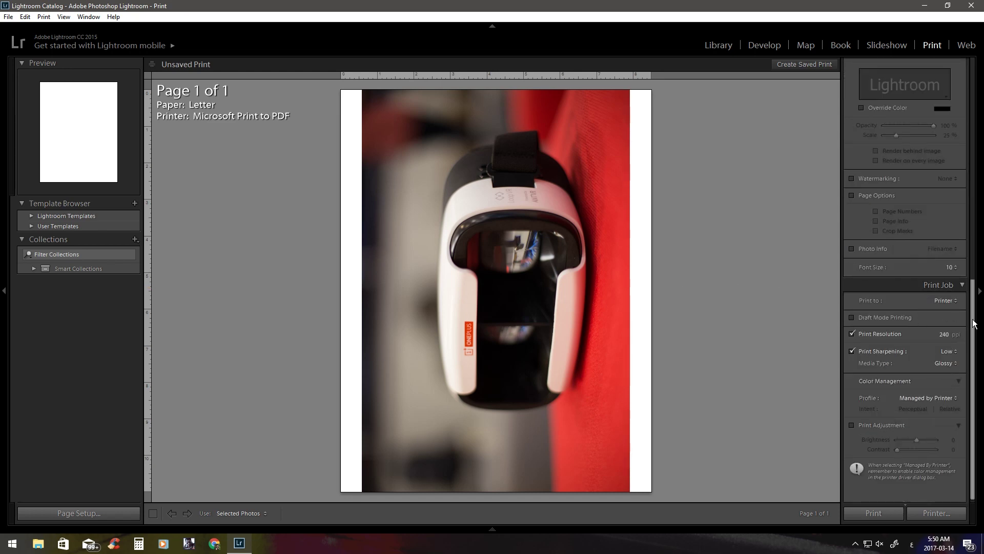
left_click_drag(974, 324, 973, 101)
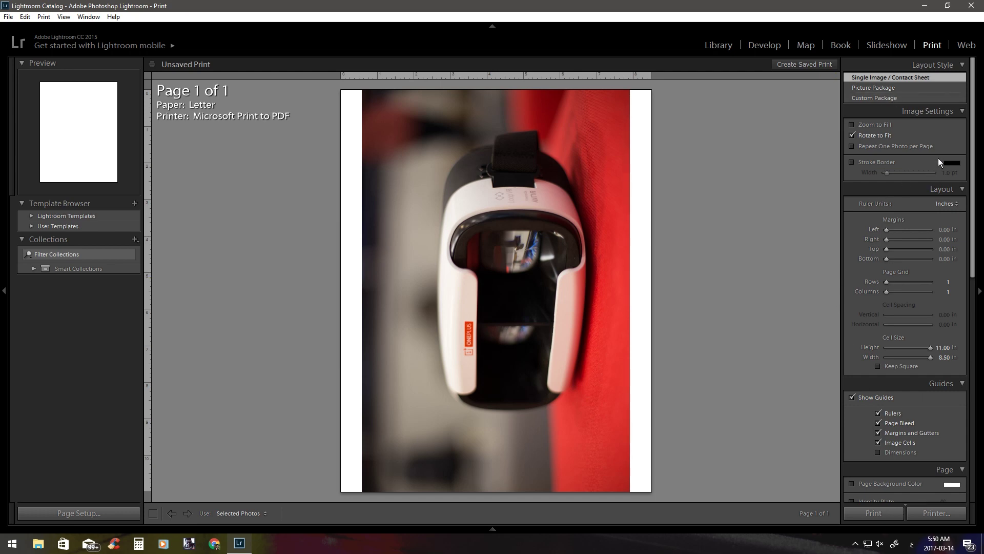
Preview the six photos as a Web gallery page, then return to the Library.
left_click(967, 45)
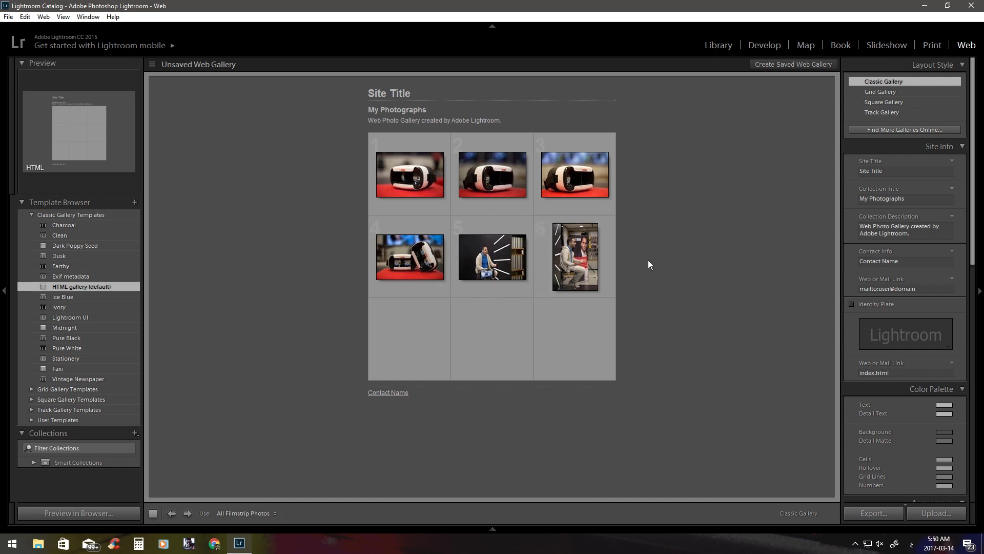
scroll(884, 294, "down", 10)
scroll(933, 318, "up", 10)
scroll(937, 373, "down", 10)
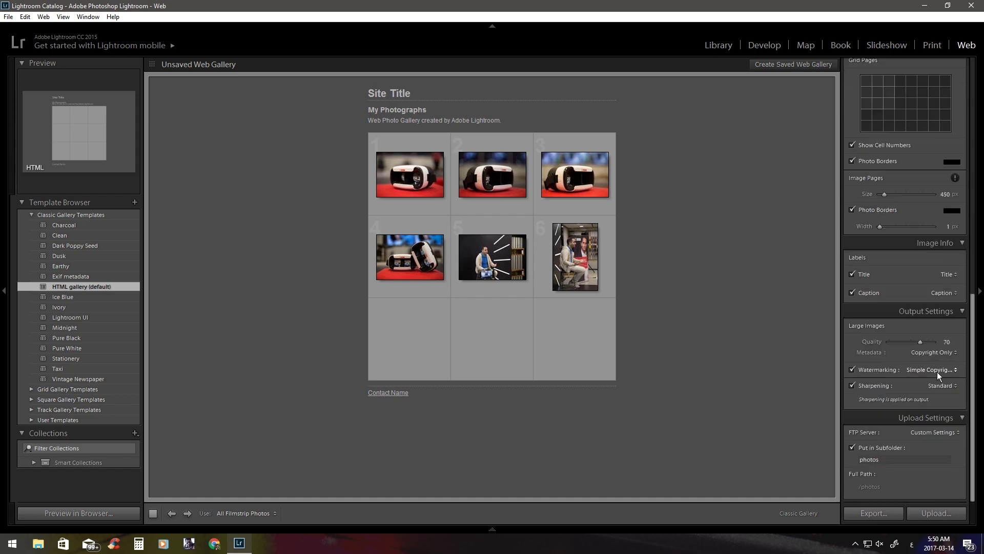
left_click(716, 45)
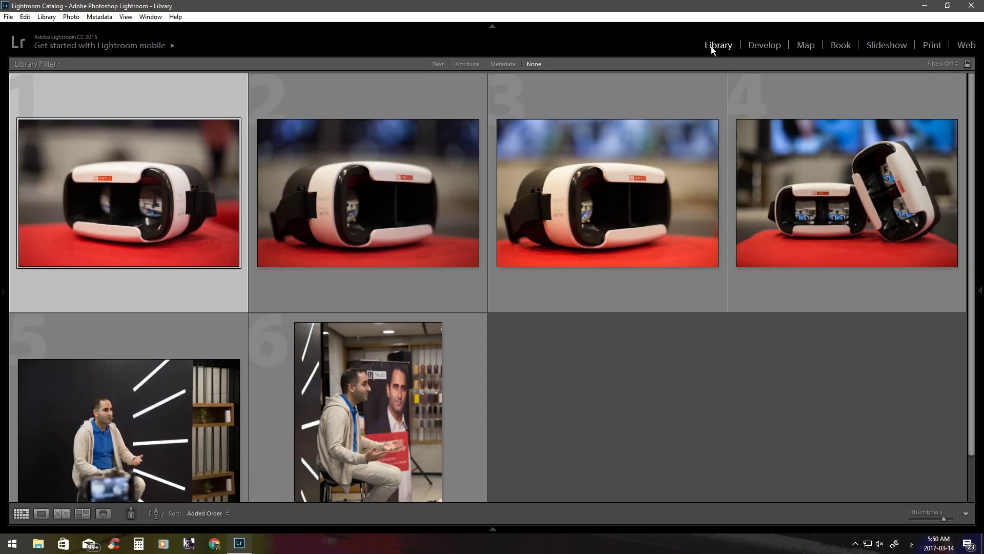
left_click(757, 45)
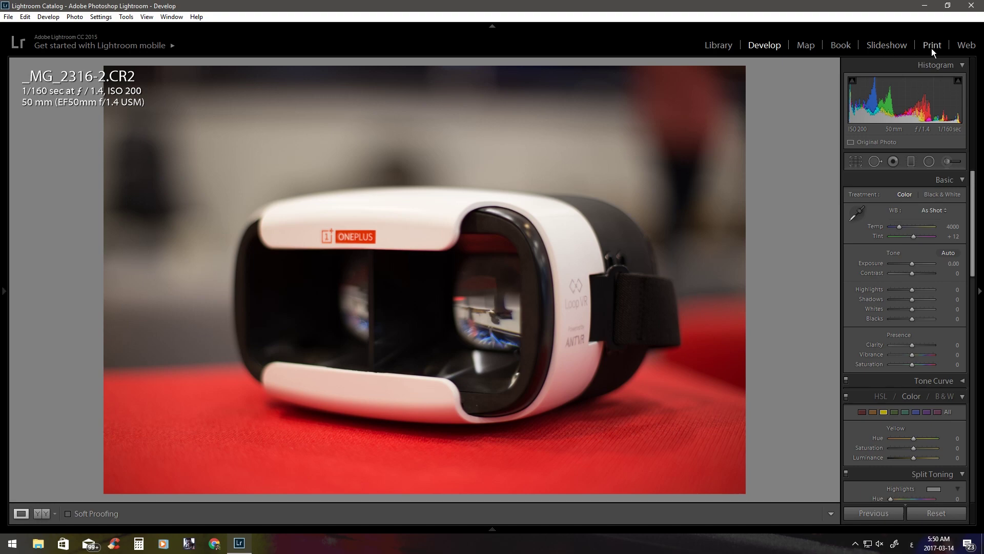
key("Right")
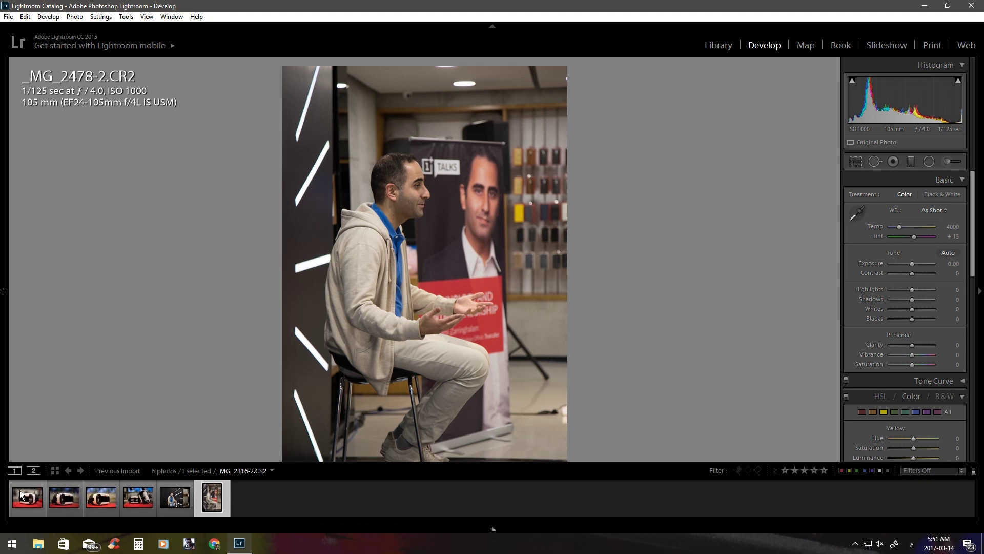
left_click(25, 499)
left_click(63, 500)
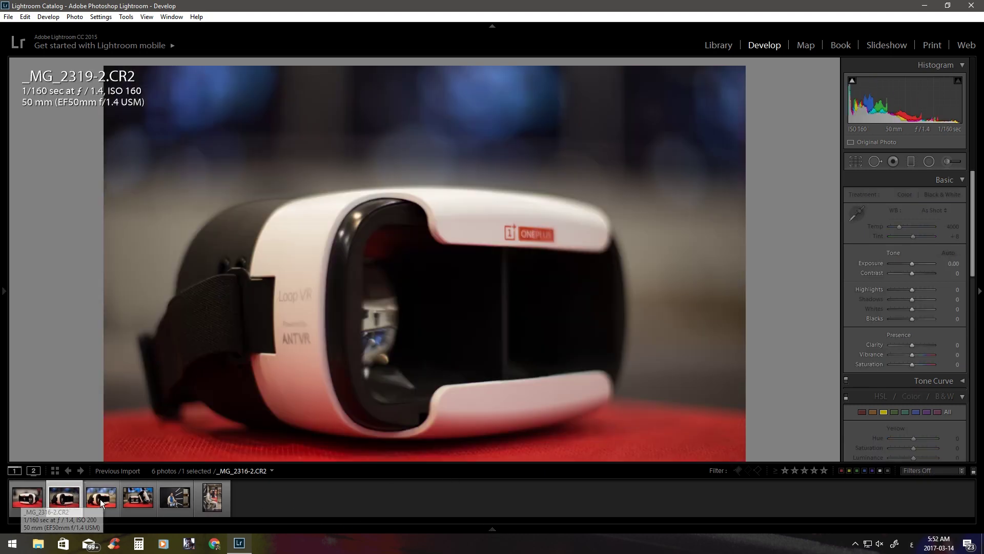
left_click(101, 499)
left_click(135, 500)
left_click(173, 504)
left_click(210, 502)
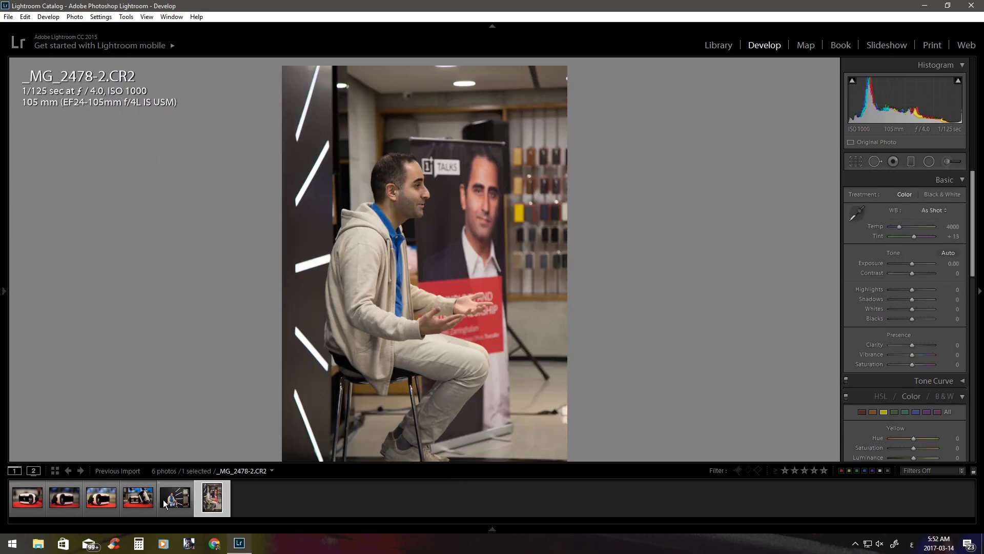
left_click(34, 470)
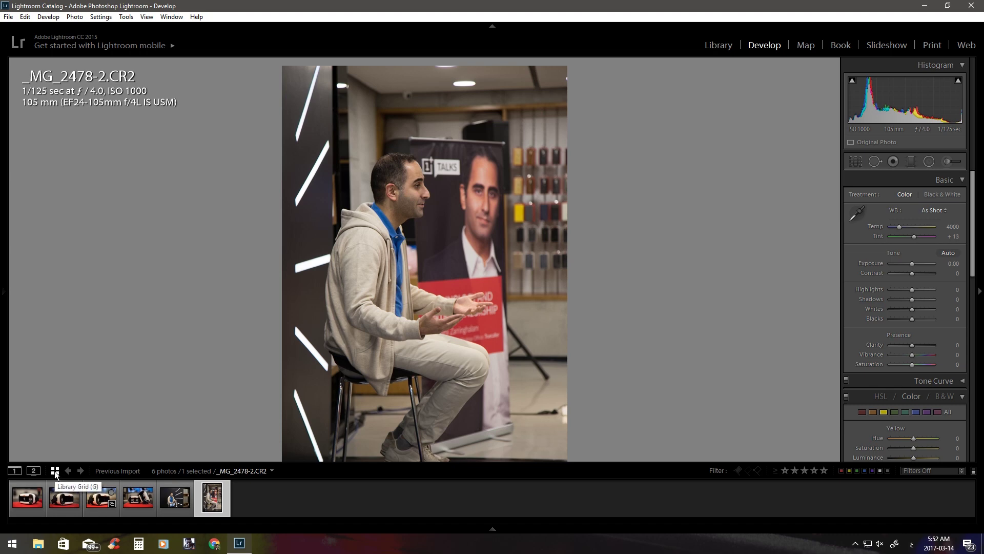
left_click(55, 470)
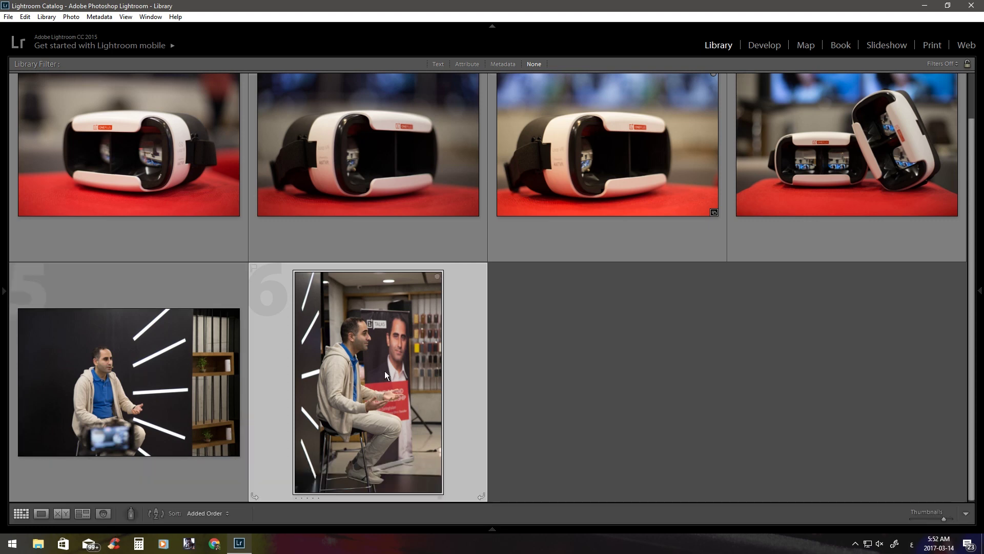
Show portrait _MG_2478-2.CR2 in Loupe view, toggling Grid and Develop with G, D, E.
double_click(385, 370)
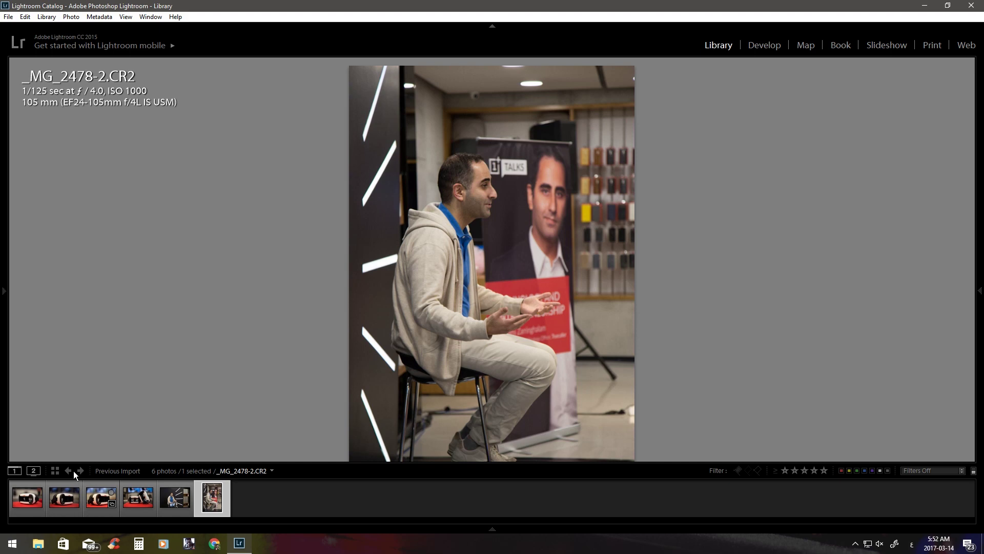
key("g")
key("d")
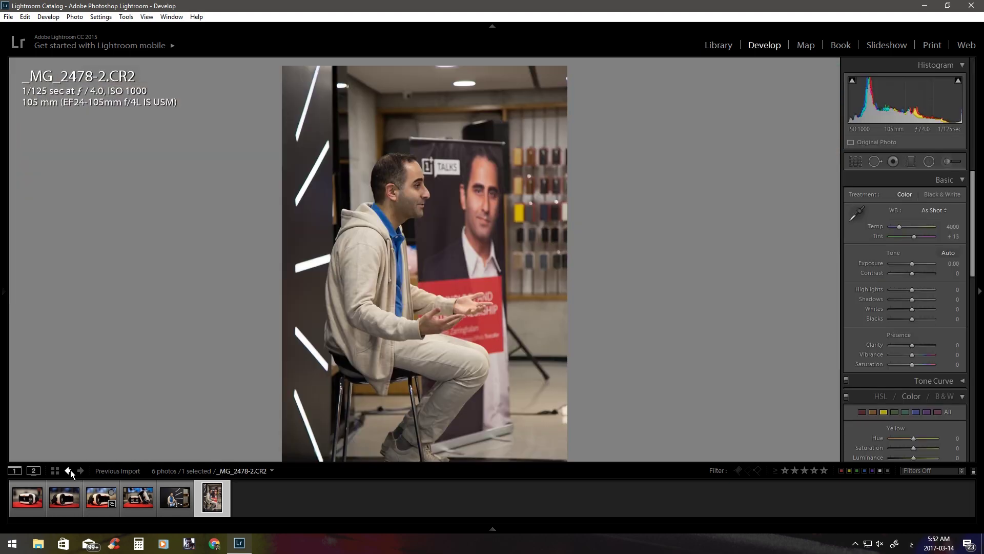
key("g")
key("e")
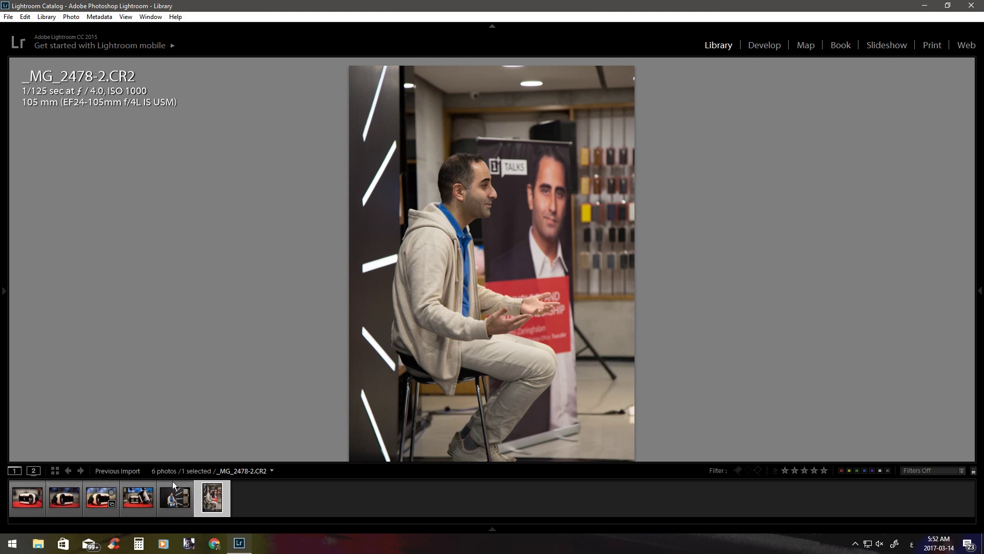
Practise selecting filmstrip photos: the stage photos, photos four to six, and the third headset photo.
left_click(160, 497)
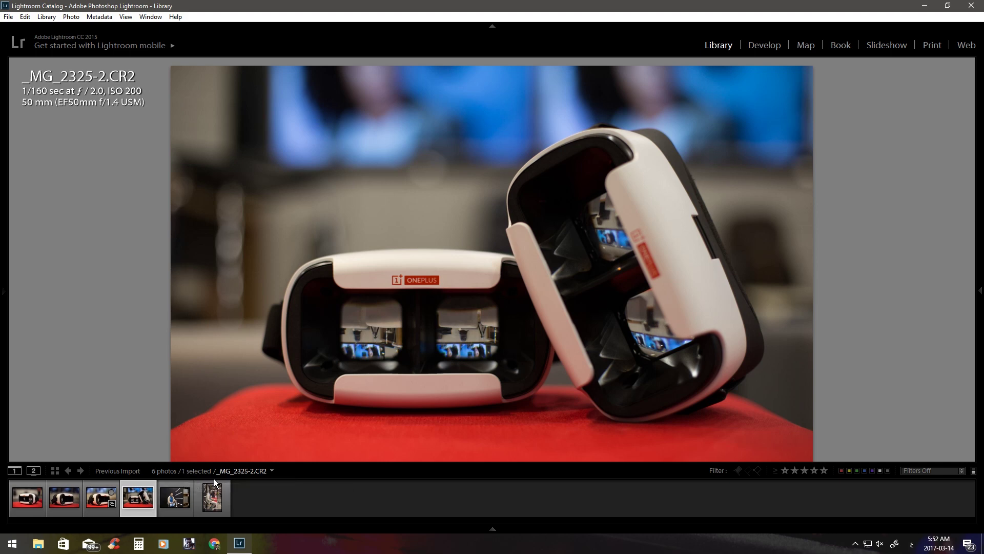
left_click(208, 496, "ctrl")
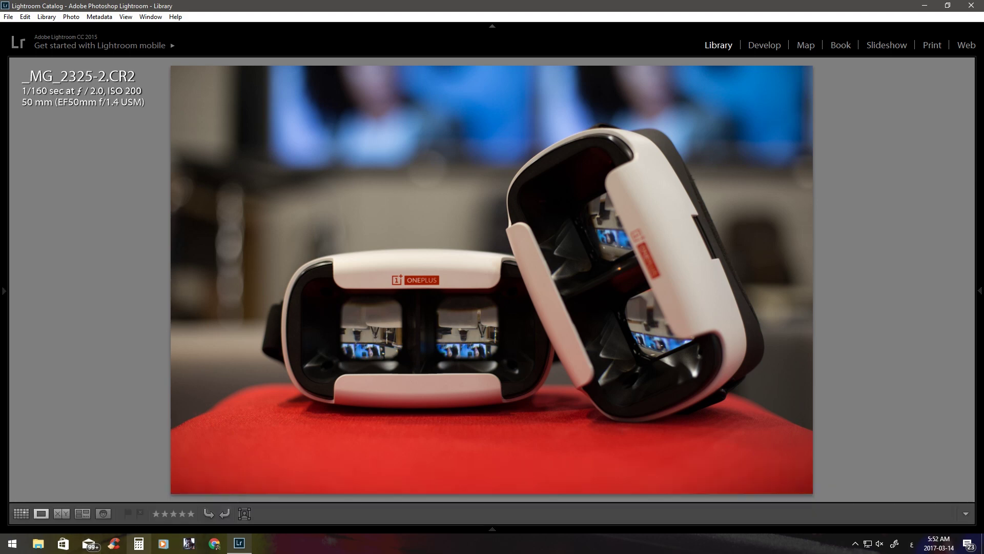
mouse_move(164, 510)
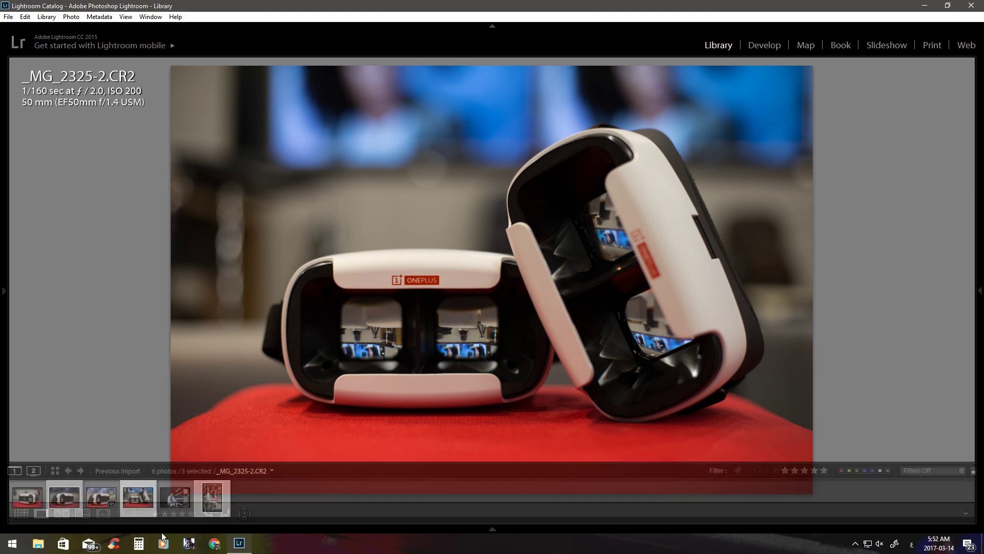
left_click(222, 503)
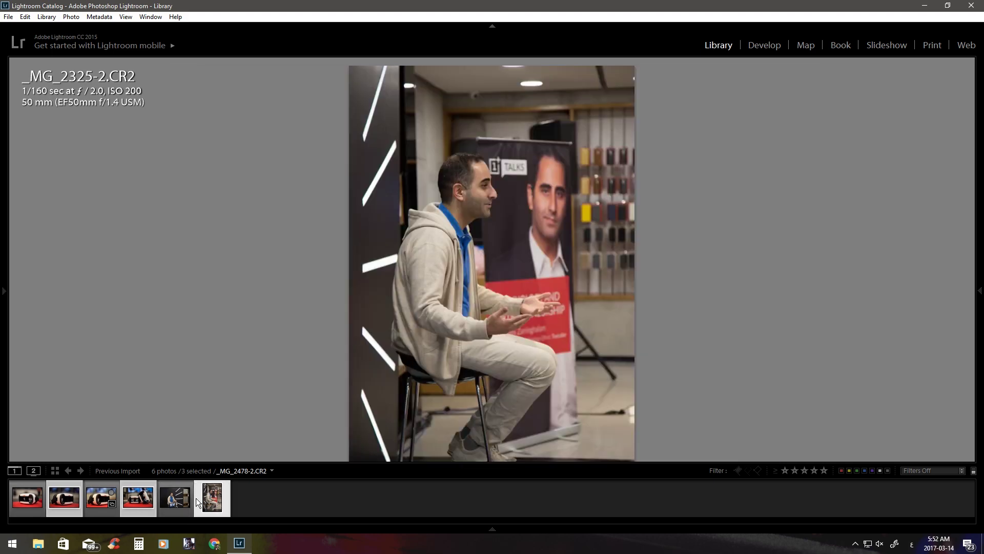
left_click(175, 500)
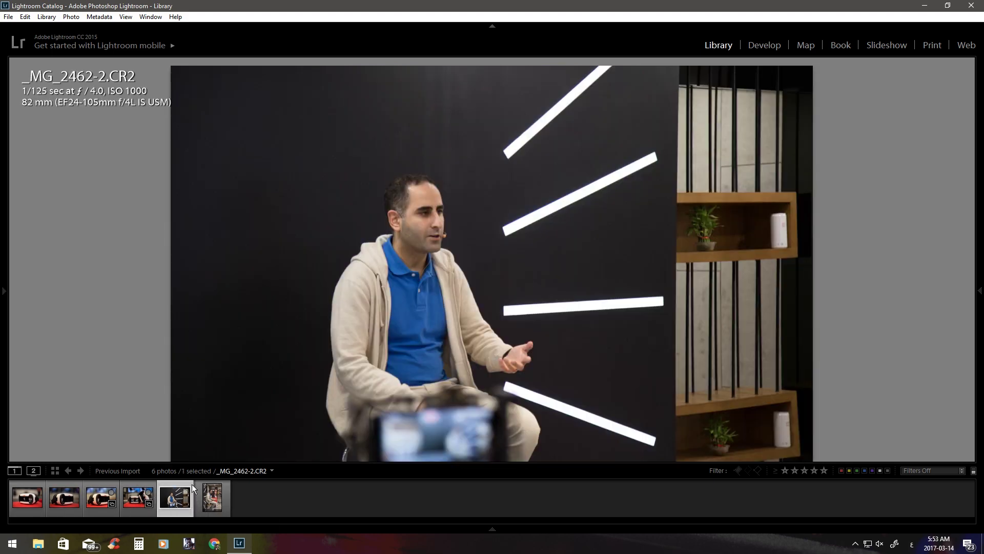
left_click(212, 505, "ctrl")
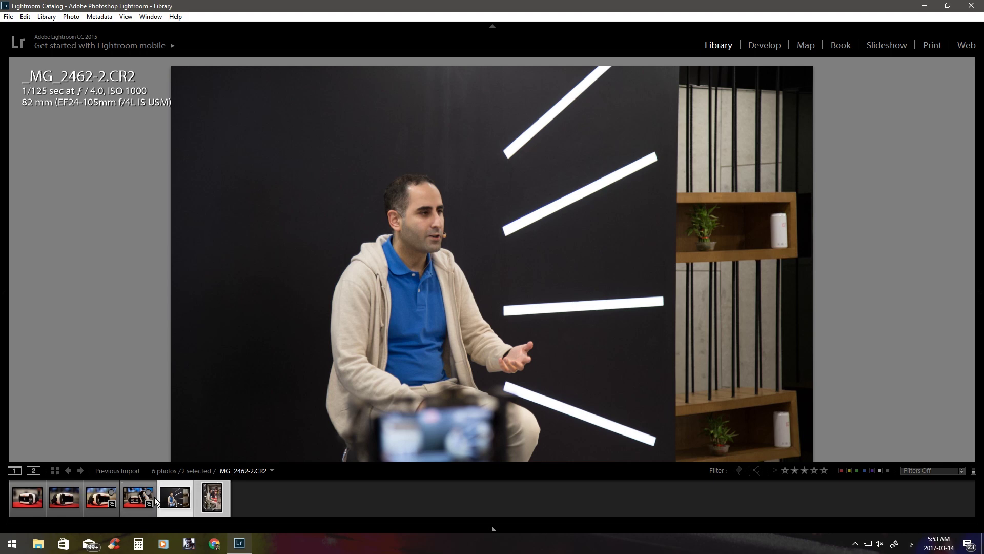
left_click(137, 497, "ctrl")
left_click(109, 494, "ctrl")
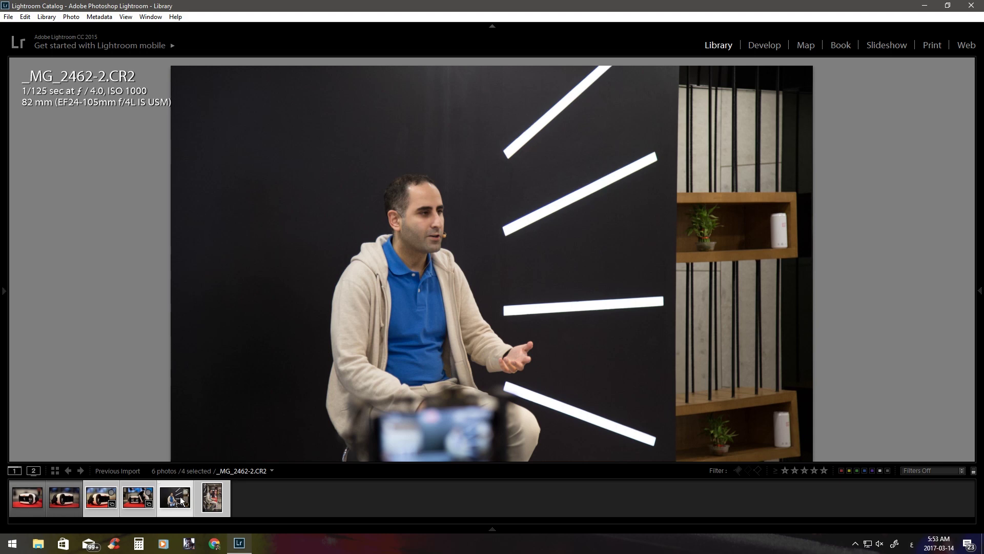
Deselect all, then select portrait _MG_2478-2 together with the stage photo.
key("ctrl+d")
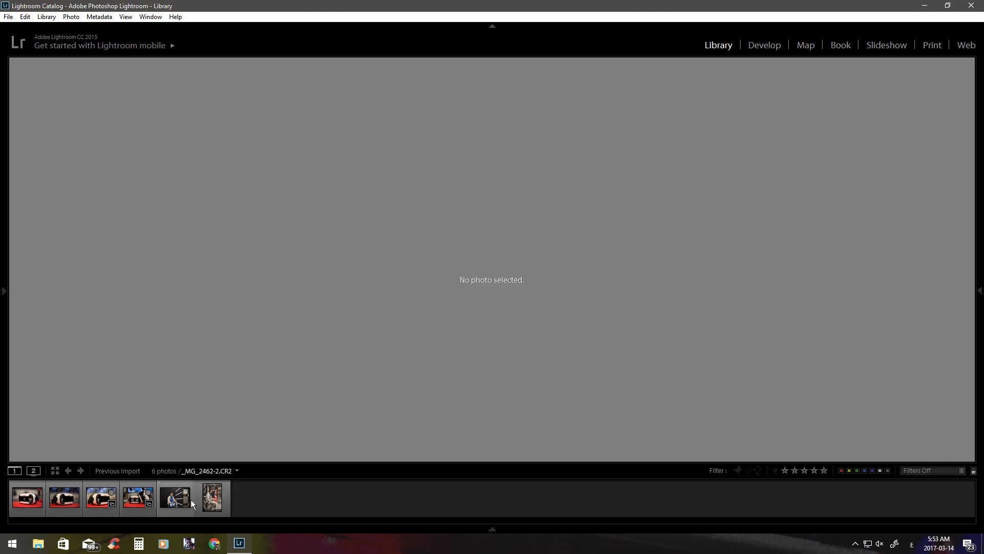
left_click(212, 505)
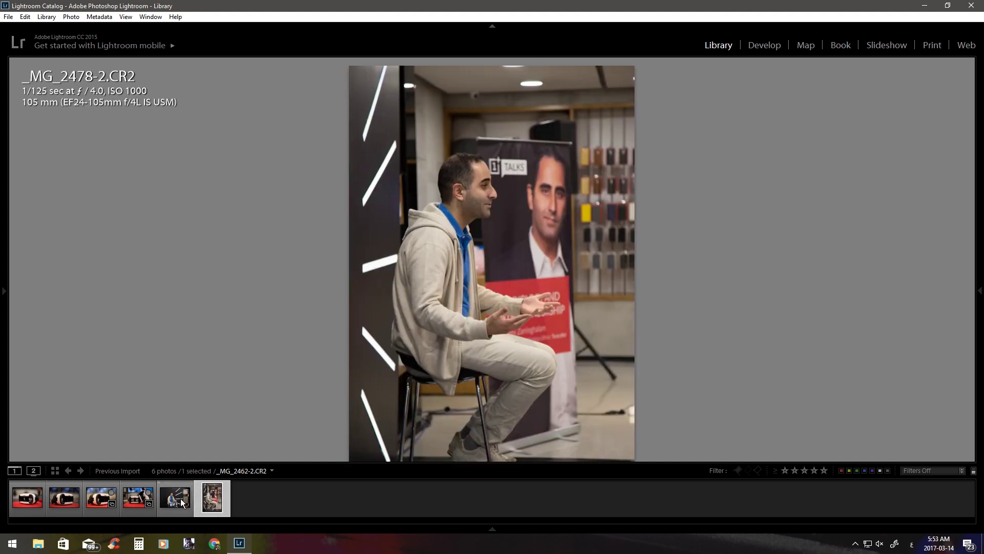
left_click(182, 503, "shift")
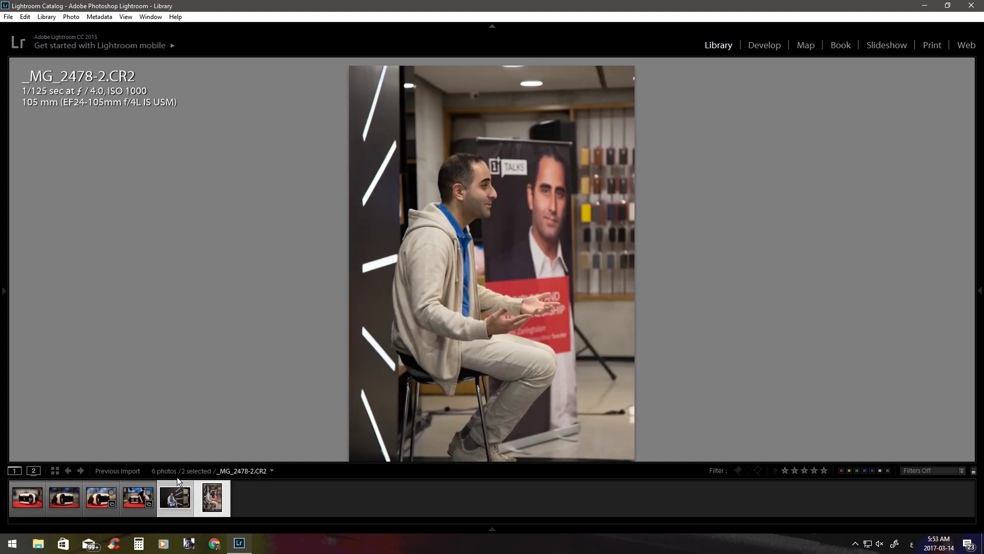
Open and dismiss the thumbnail context menu, deselect both photos, and switch to Grid view.
right_click(181, 493)
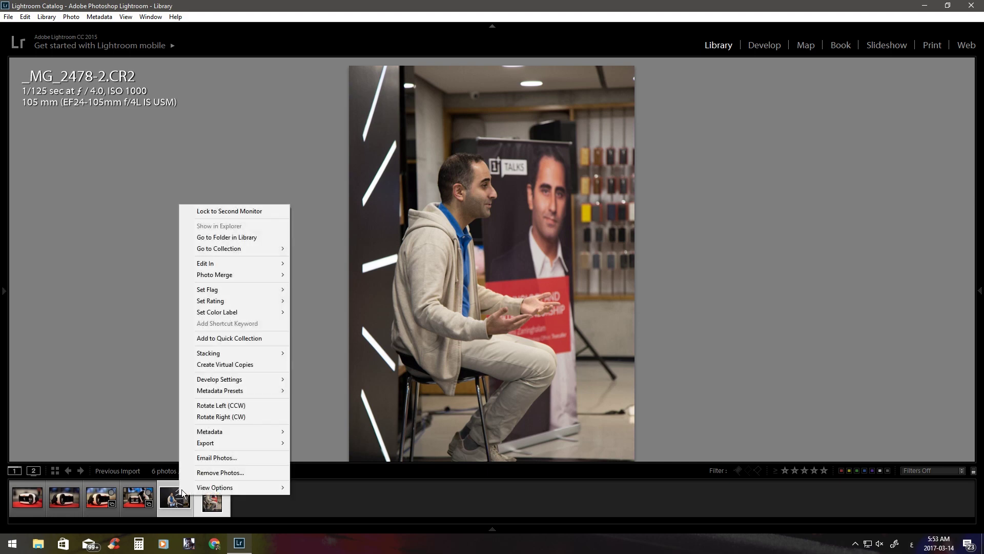
mouse_move(230, 443)
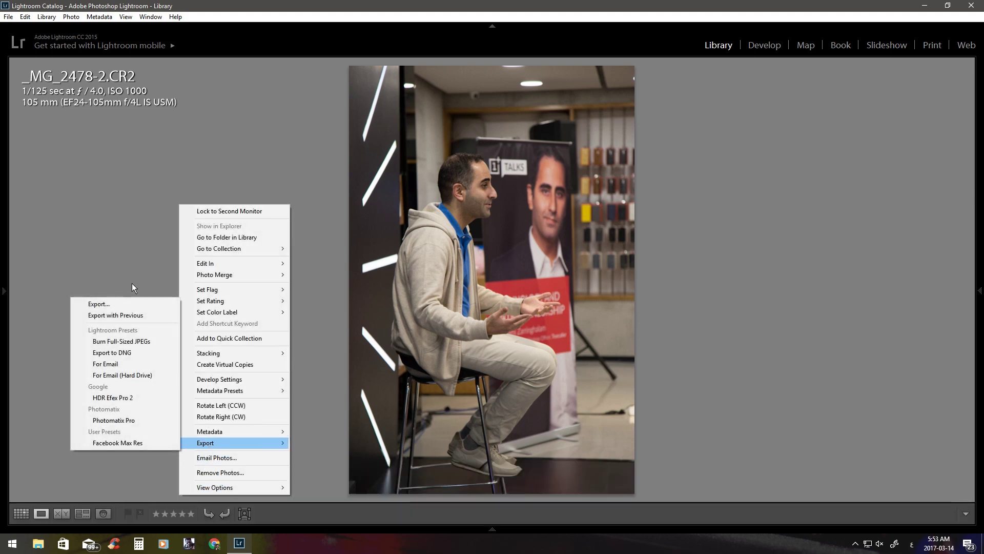
left_click(143, 475)
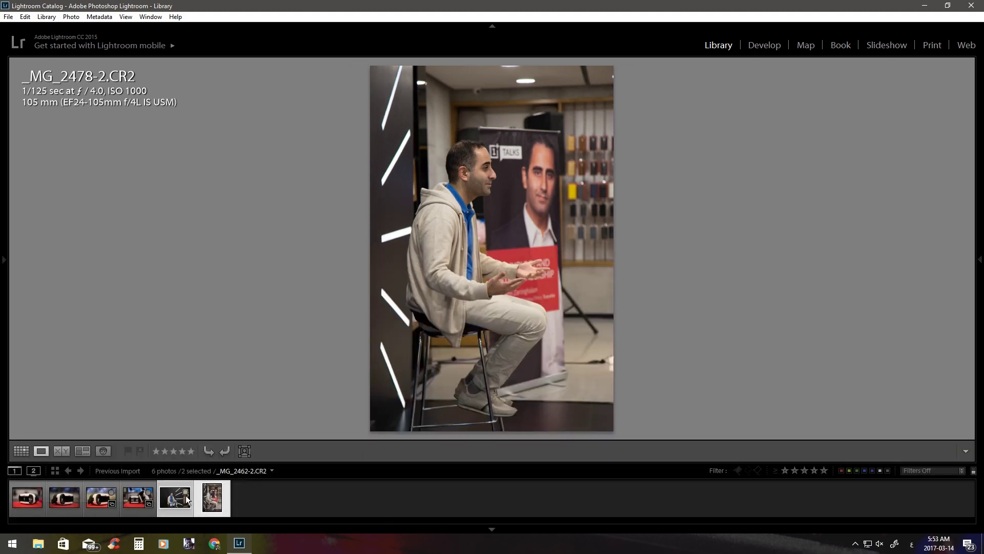
left_click(237, 501)
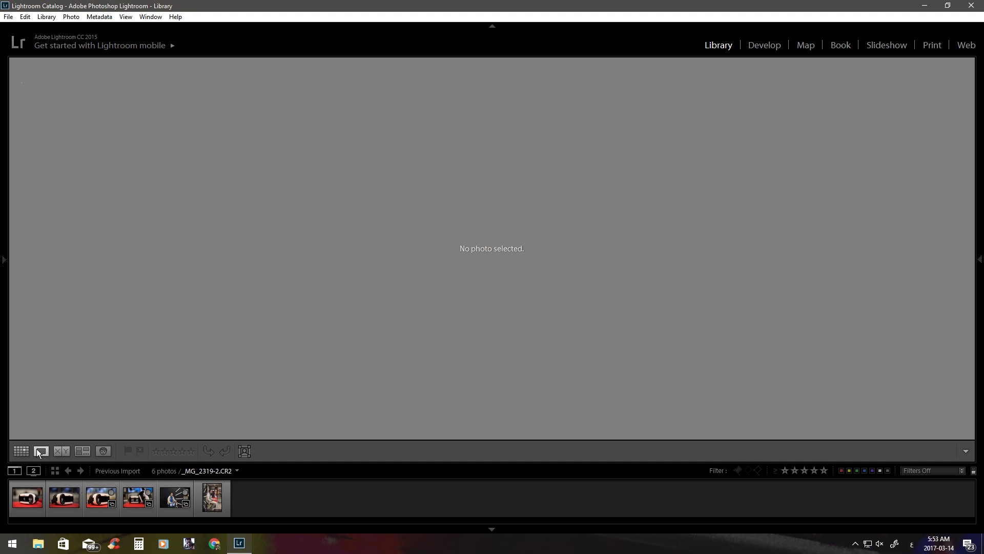
left_click(21, 450)
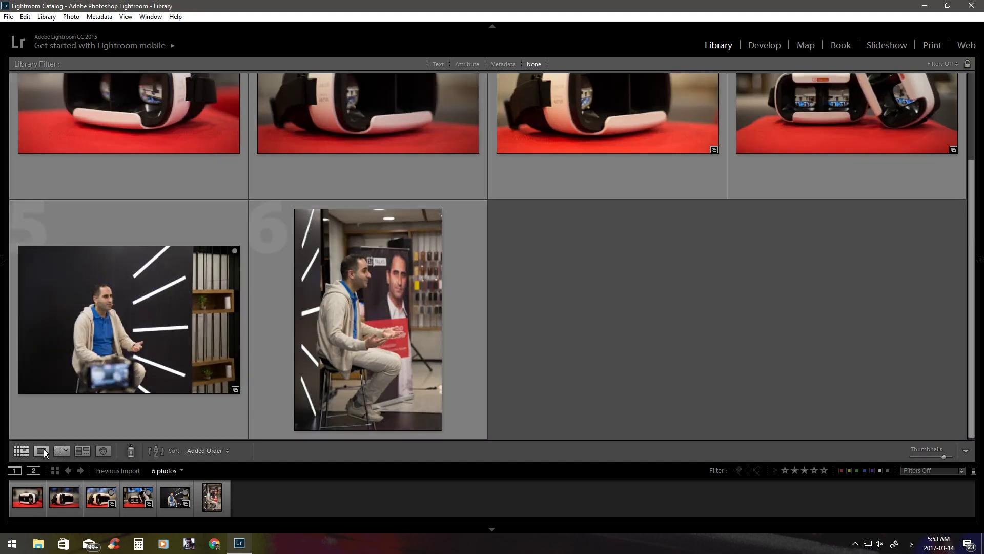
Try the Loupe, Compare, Survey and People views on the selected photos.
left_click(41, 451)
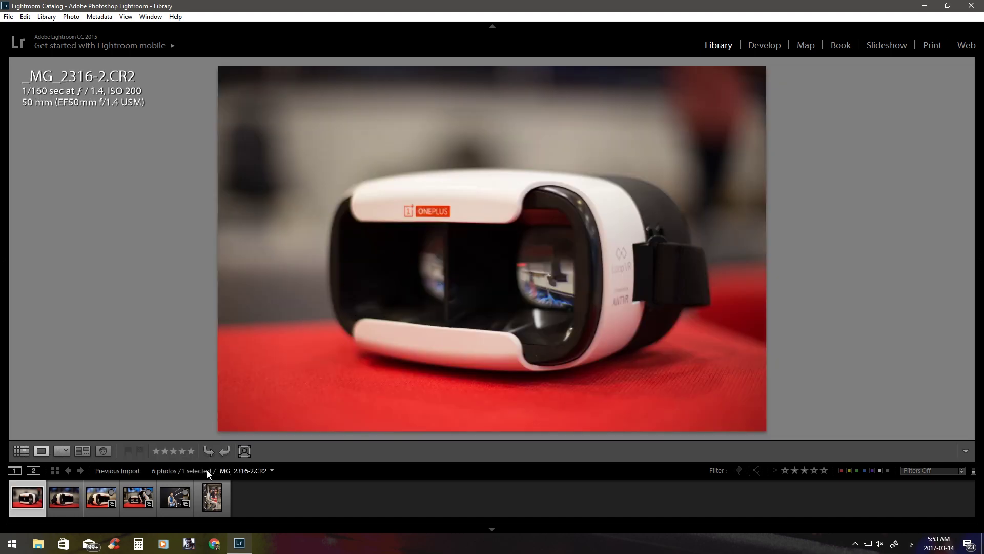
left_click(68, 451)
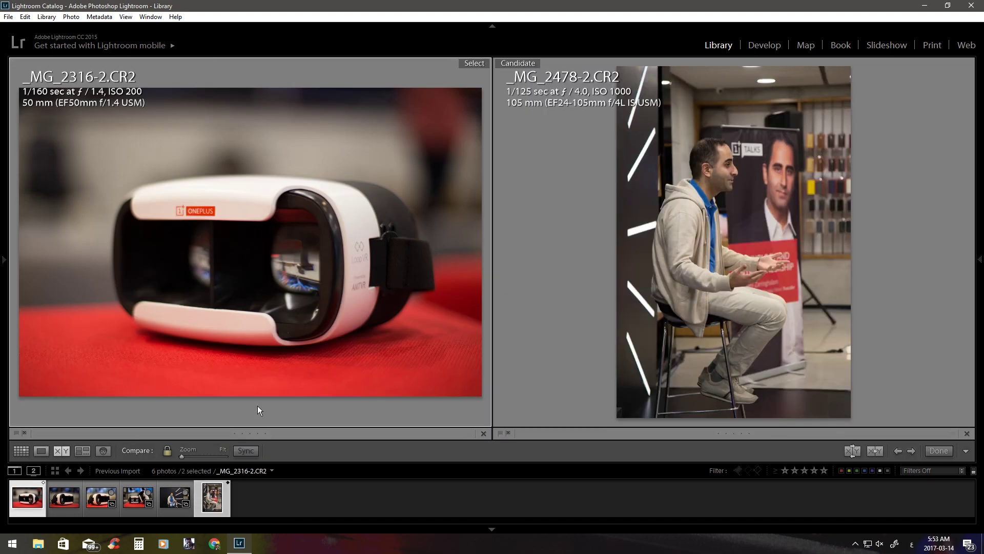
left_click(330, 484)
left_click(64, 497, "ctrl")
left_click(88, 450)
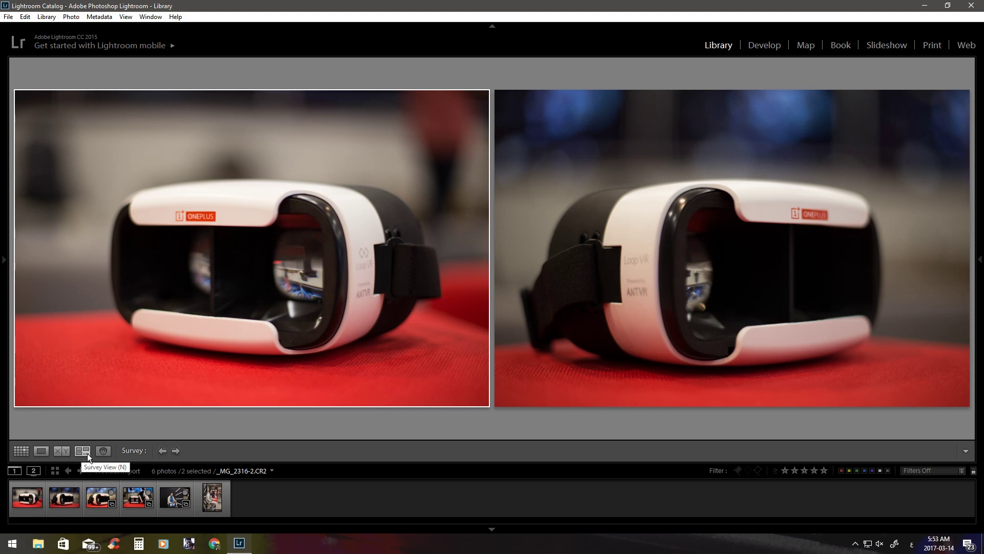
left_click(101, 454)
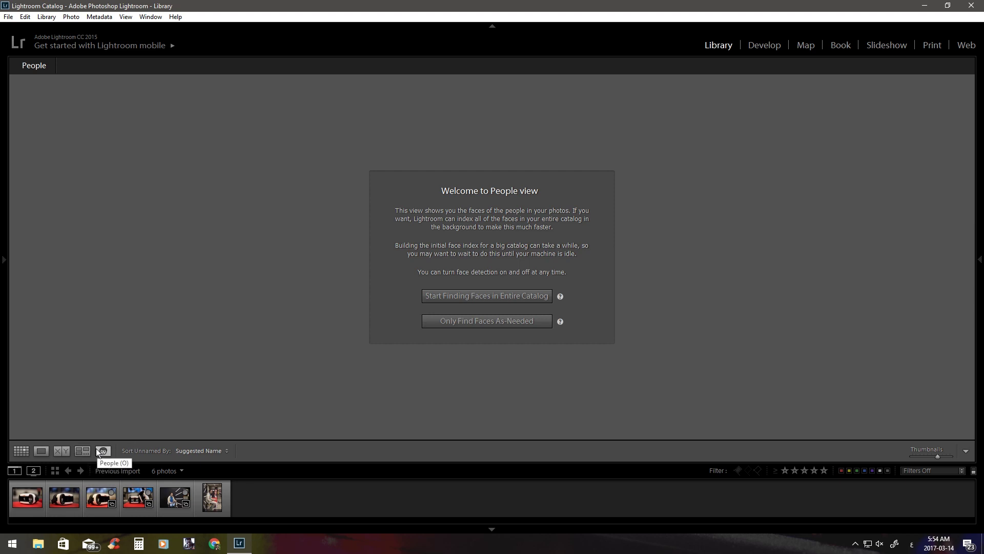
Cycle Grid, Loupe and Compare views, ending in Grid with the selection cleared.
left_click(22, 451)
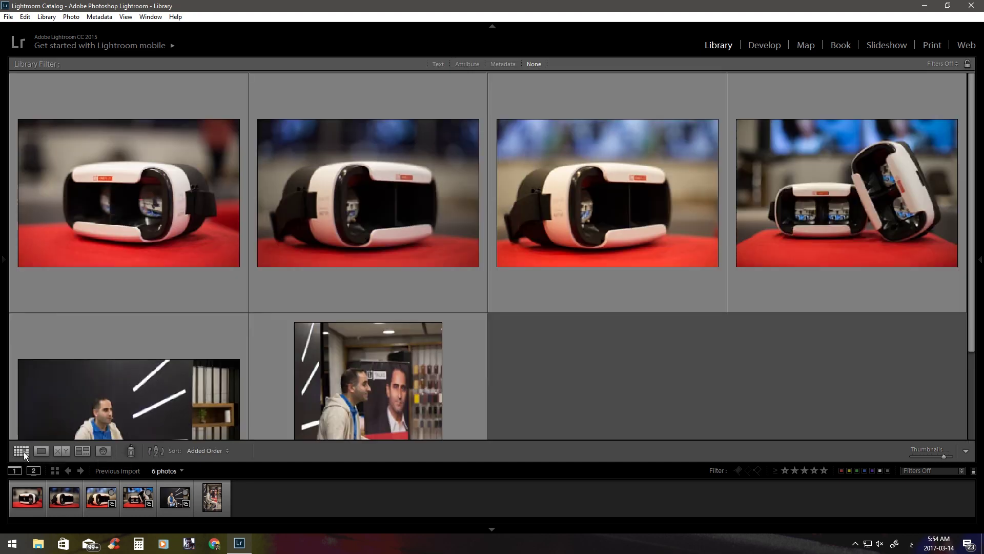
left_click(39, 455)
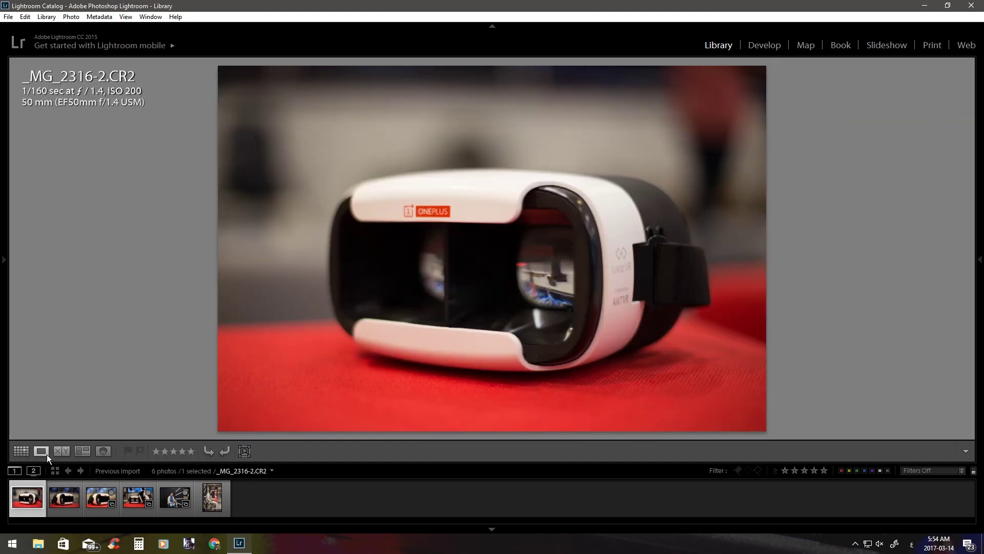
left_click(60, 452)
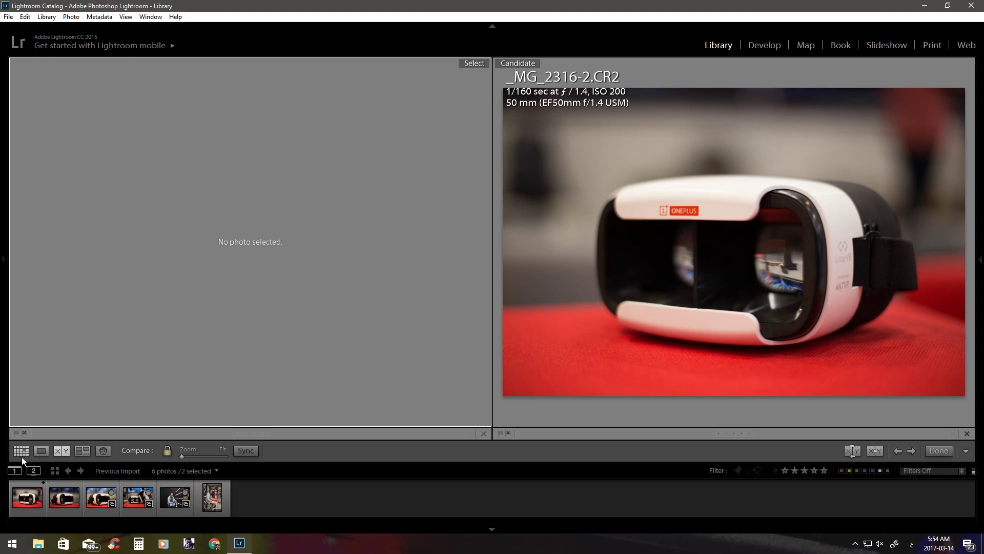
left_click(22, 456)
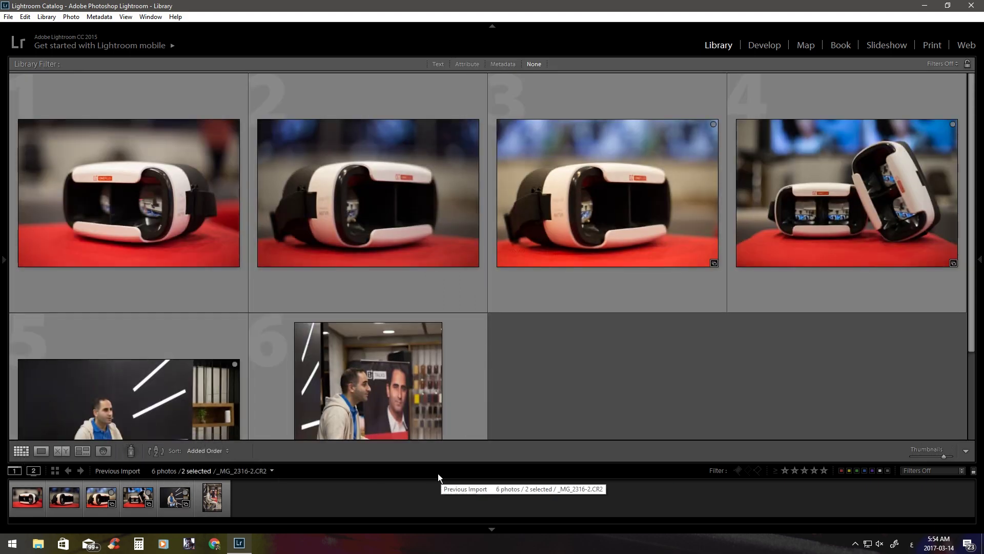
left_click(24, 497)
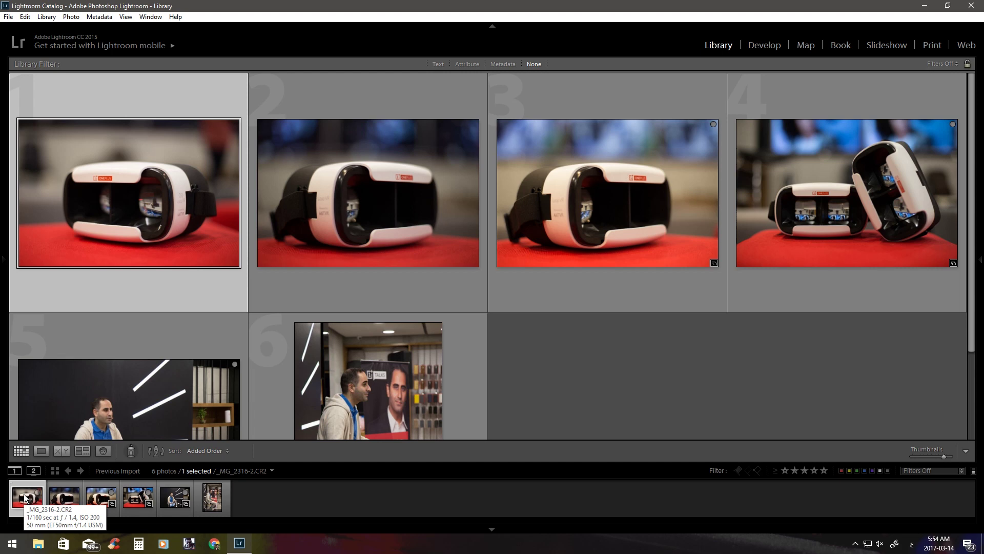
left_click(553, 385)
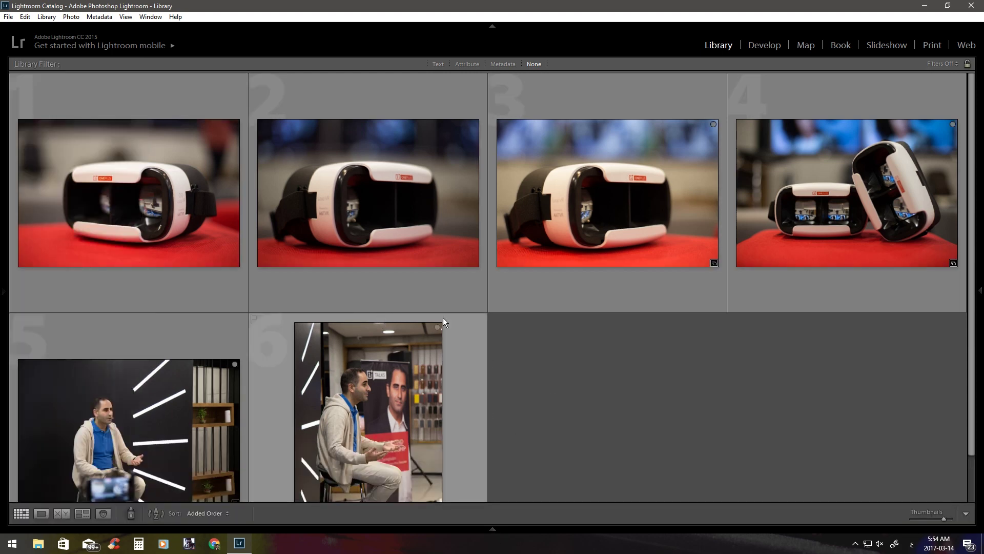
Load headset photo _MG_2316-2.CR2 in Develop and zoom in and out on its lens.
left_click(762, 45)
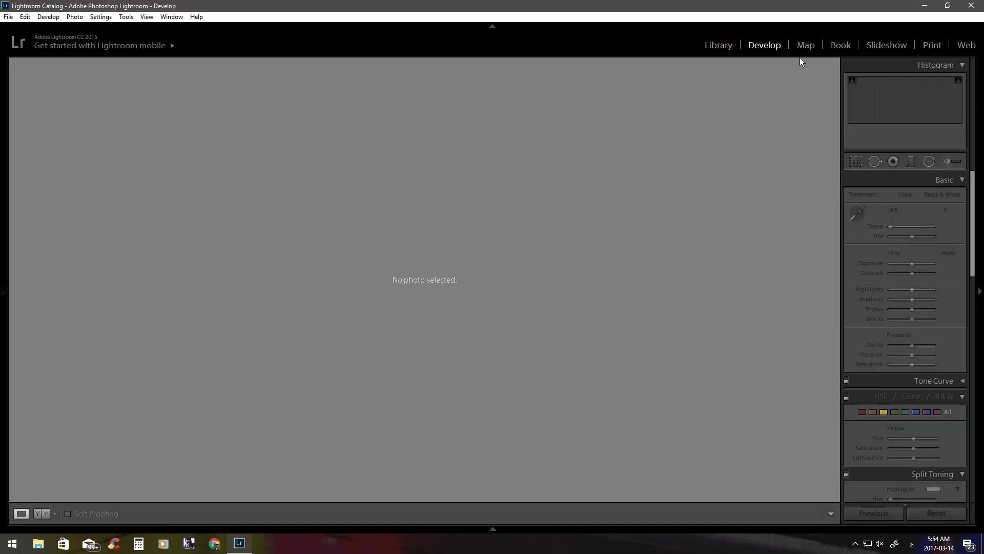
left_click(727, 47)
left_click(767, 47)
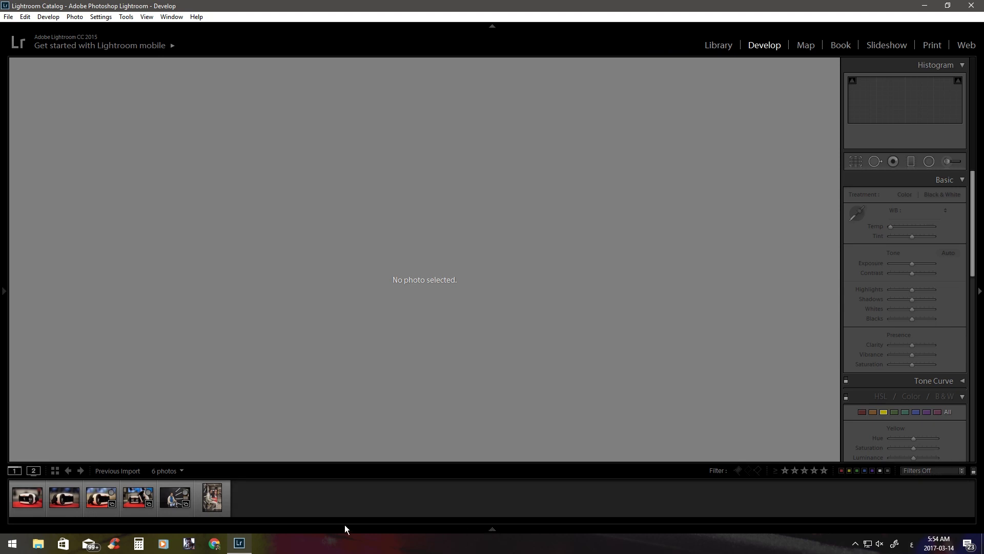
left_click(25, 499)
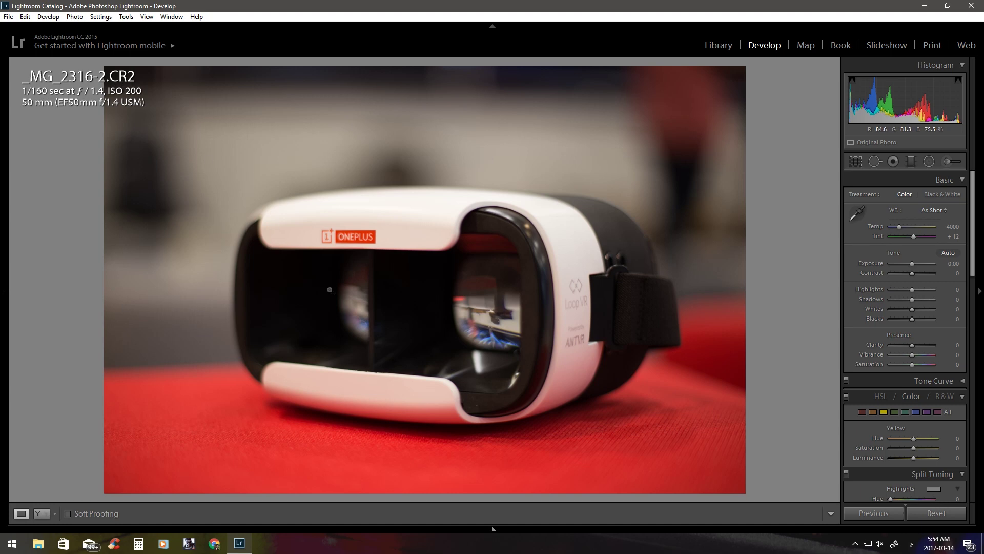
left_click(523, 308)
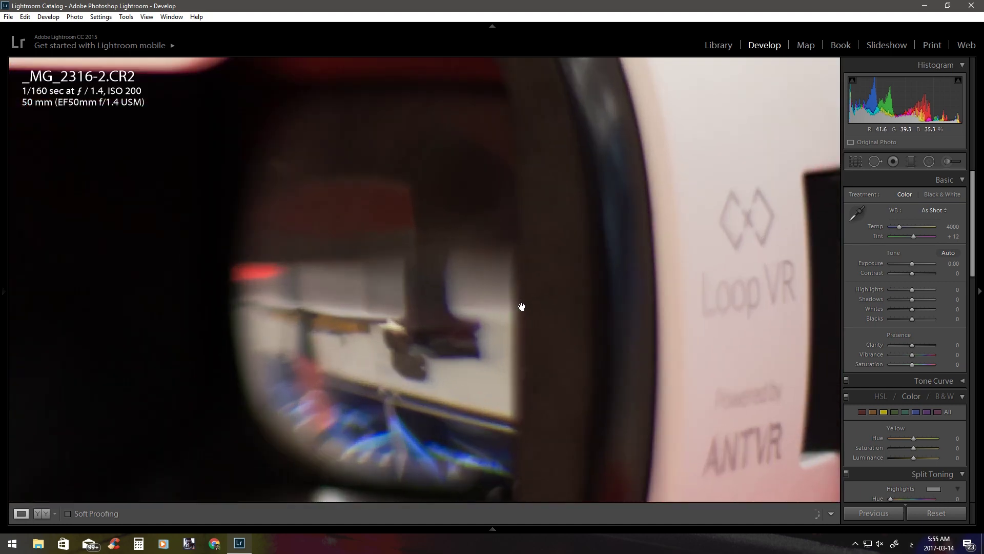
left_click(523, 307)
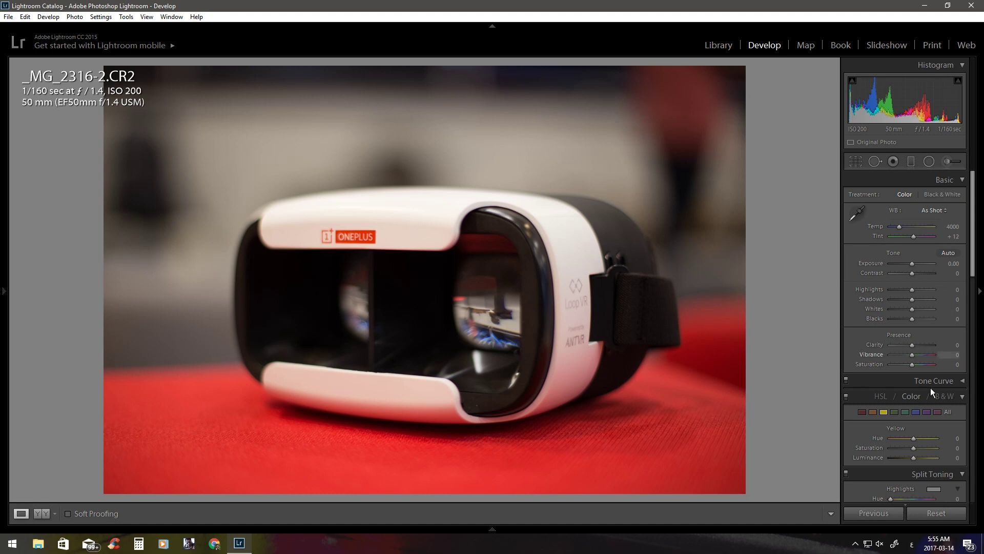
scroll(932, 398, "down", 3)
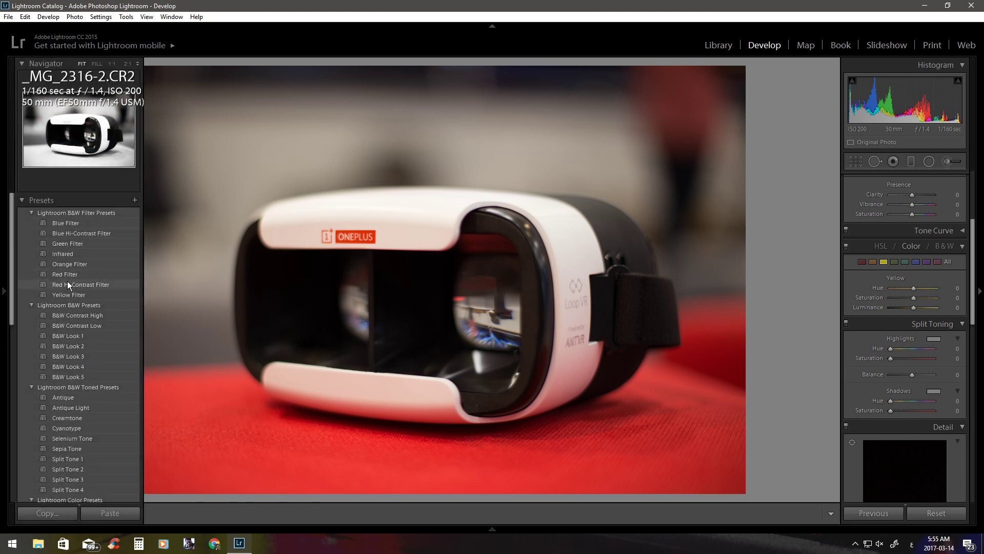
Collapse and re-expand the Presets list, then hide and restore the left panel.
left_click(21, 200)
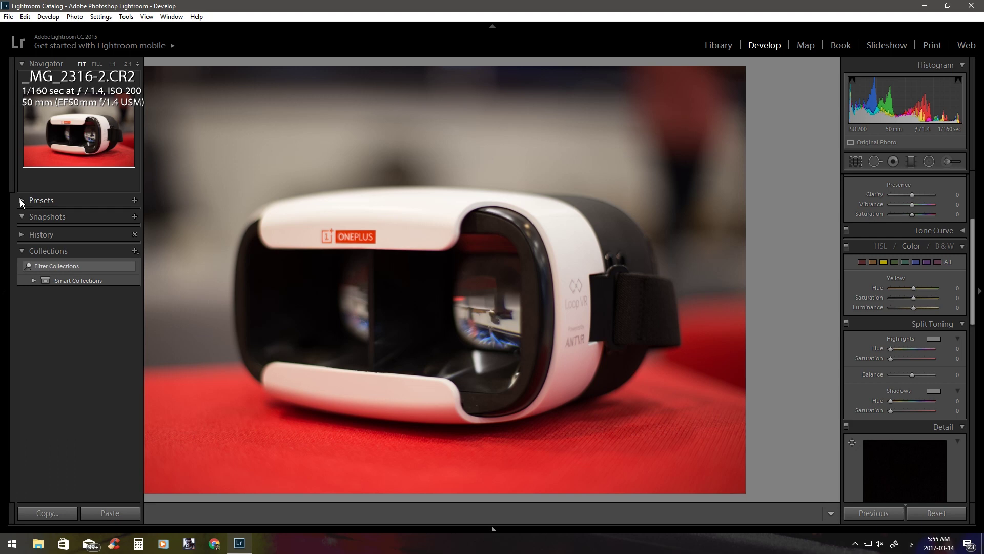
left_click(22, 201)
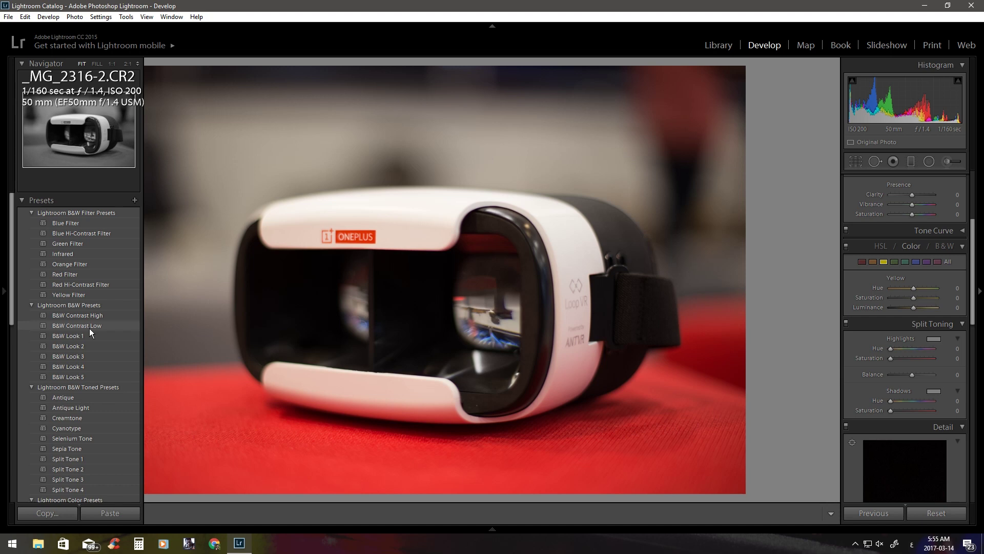
key("F7")
scroll(897, 306, "down", 2)
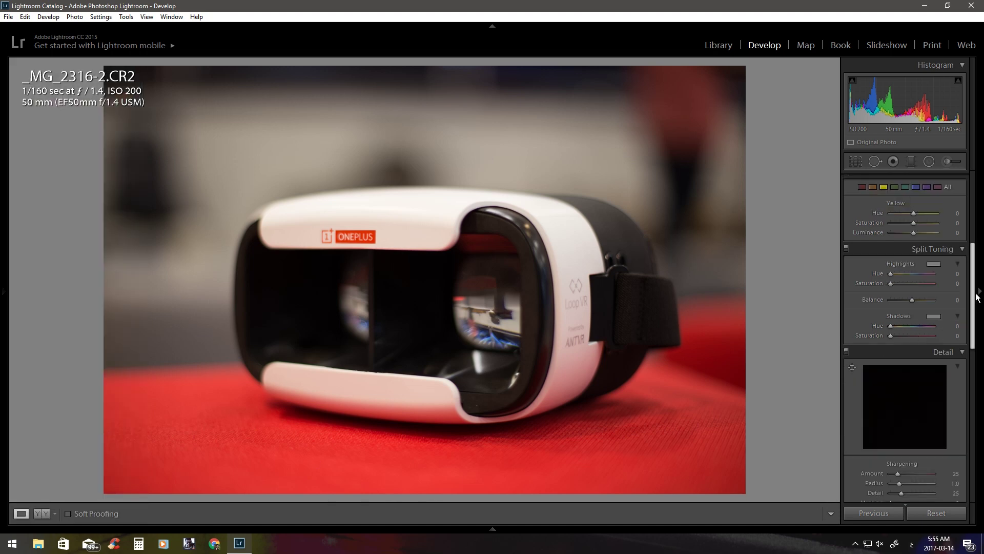
left_click_drag(977, 297, 968, 219)
left_click(3, 291)
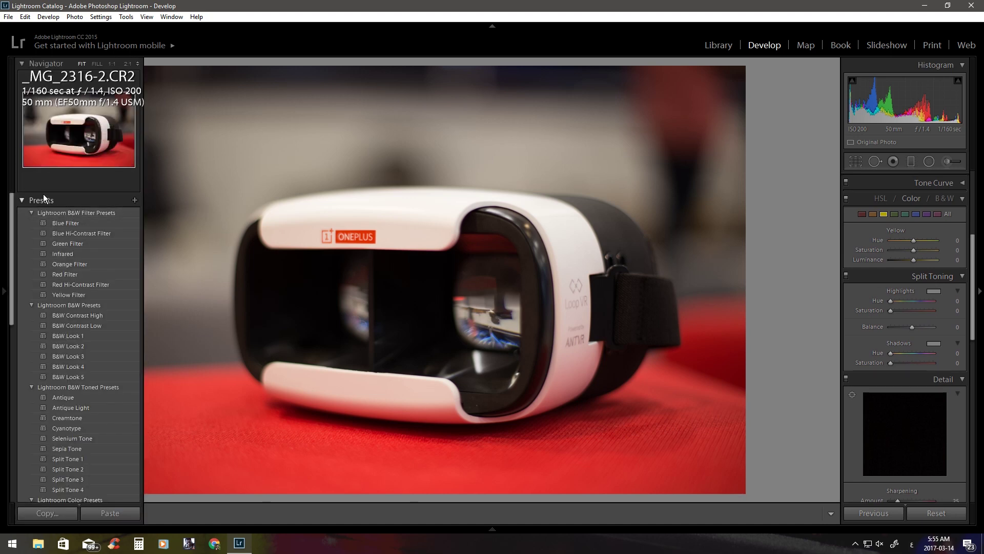
Apply Orange Filter, Cross Process 2, 3 and 1 presets, then reset the photo.
left_click(80, 263)
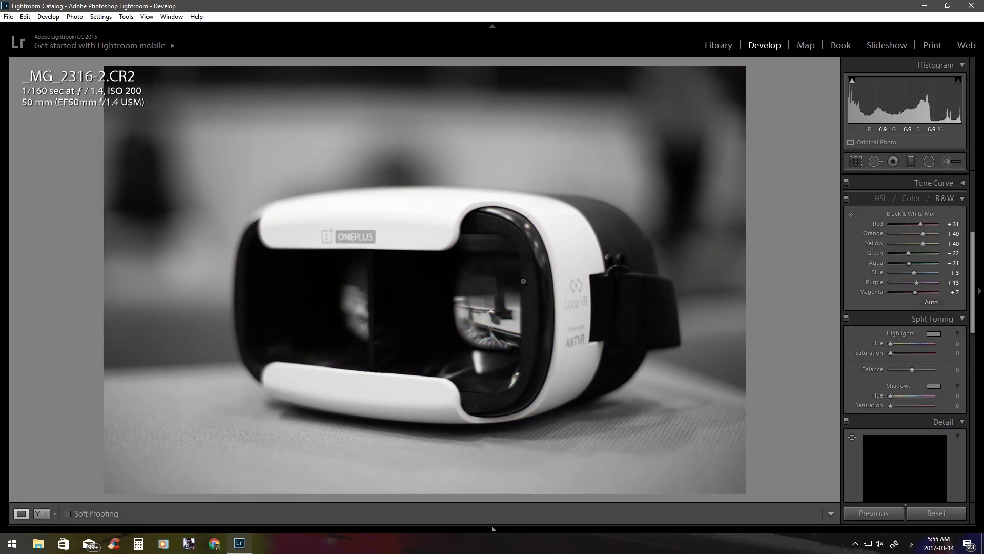
scroll(76, 333, "down", 5)
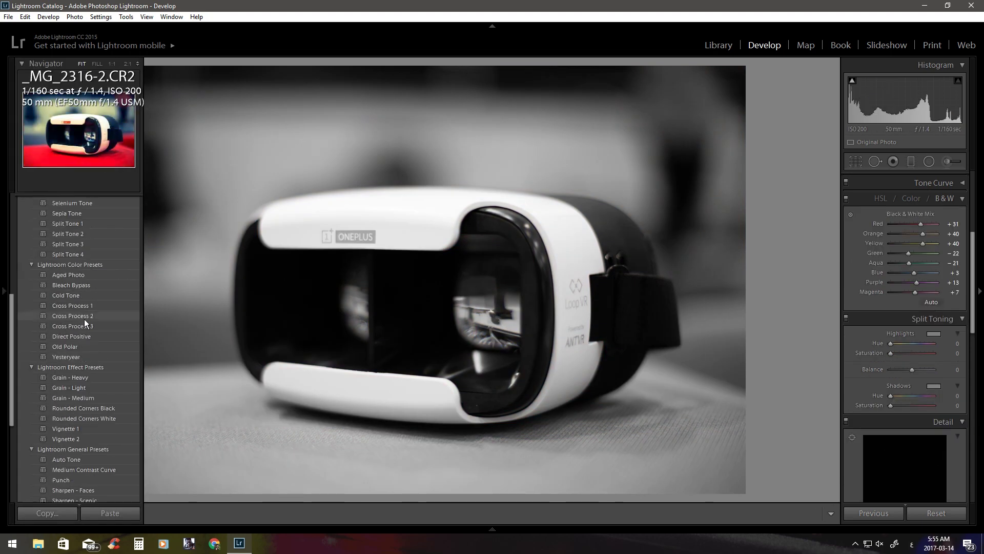
left_click(82, 316)
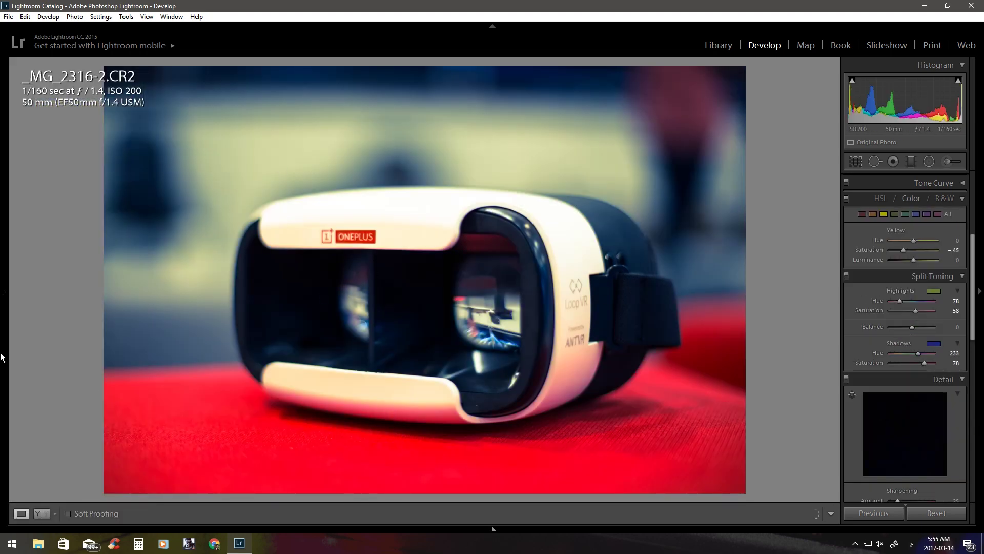
left_click(64, 326)
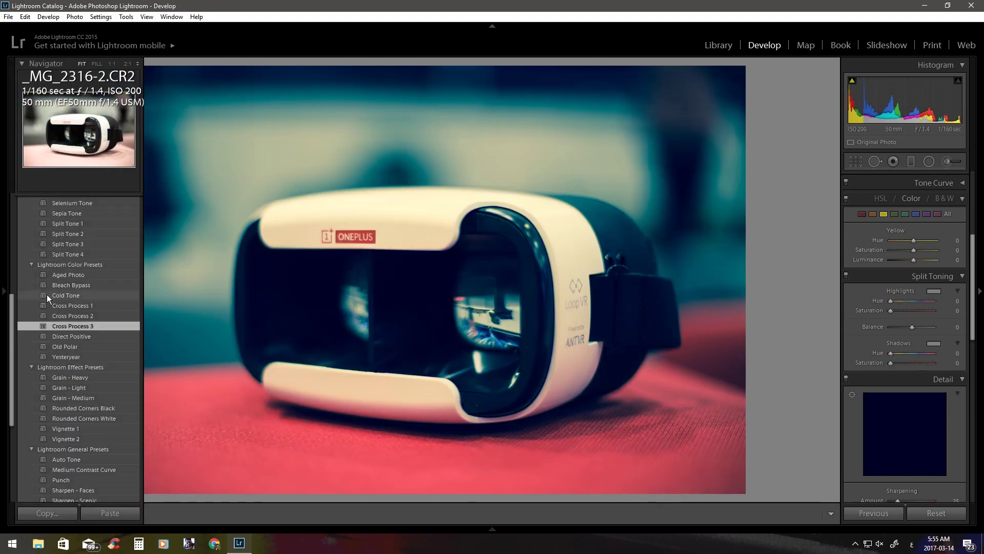
left_click(76, 304)
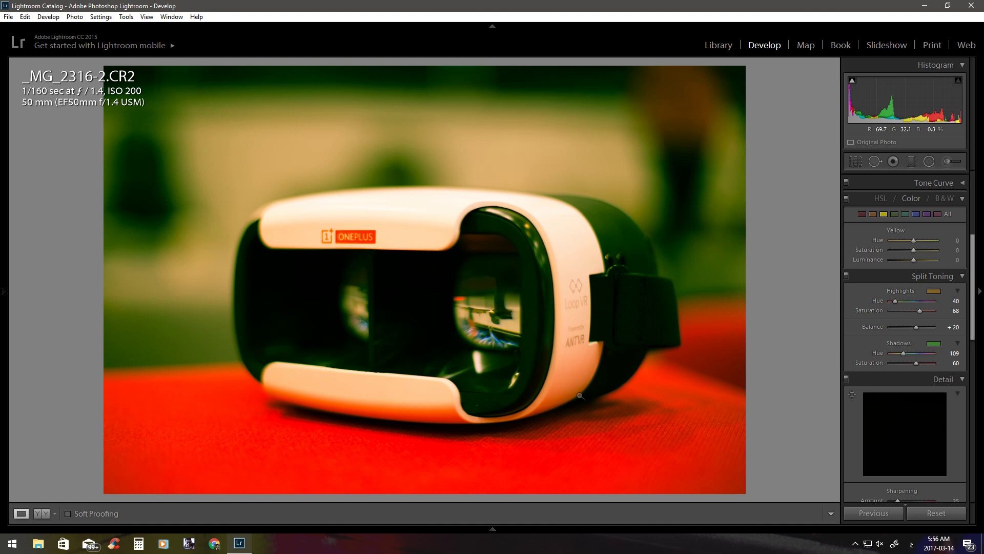
left_click(932, 515)
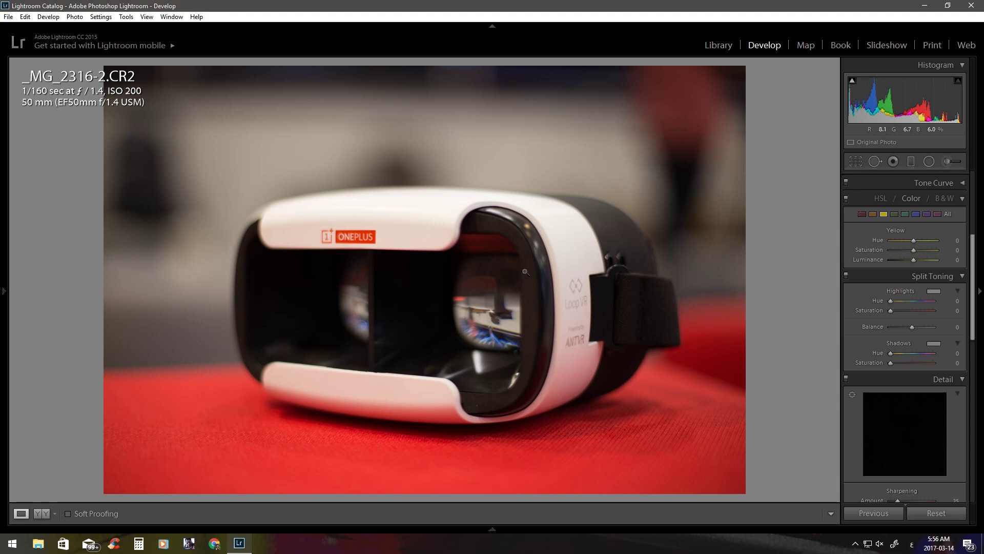
Collapse Presets, toggle History, try the collection filter box, then hide the left panel with F7.
scroll(26, 238, "up", 5)
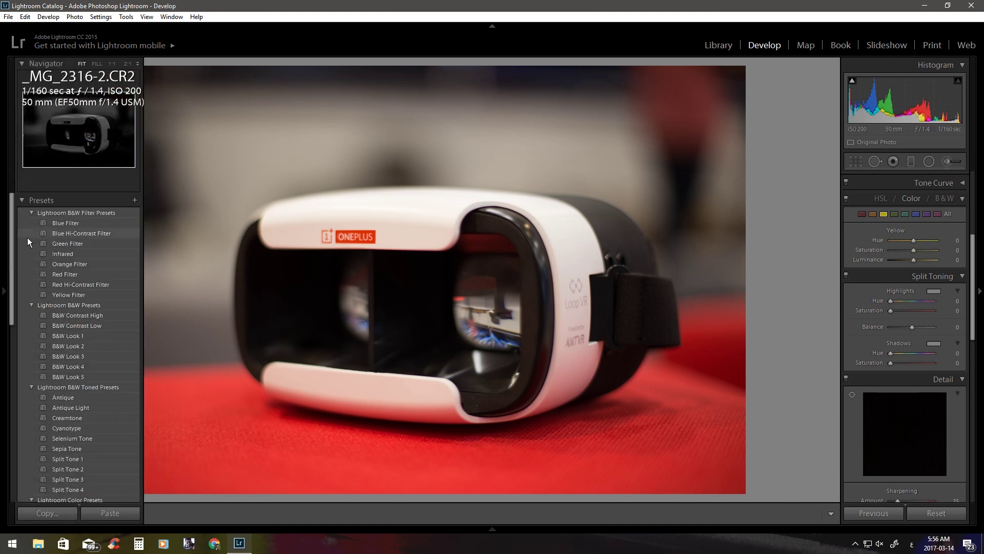
left_click(23, 200)
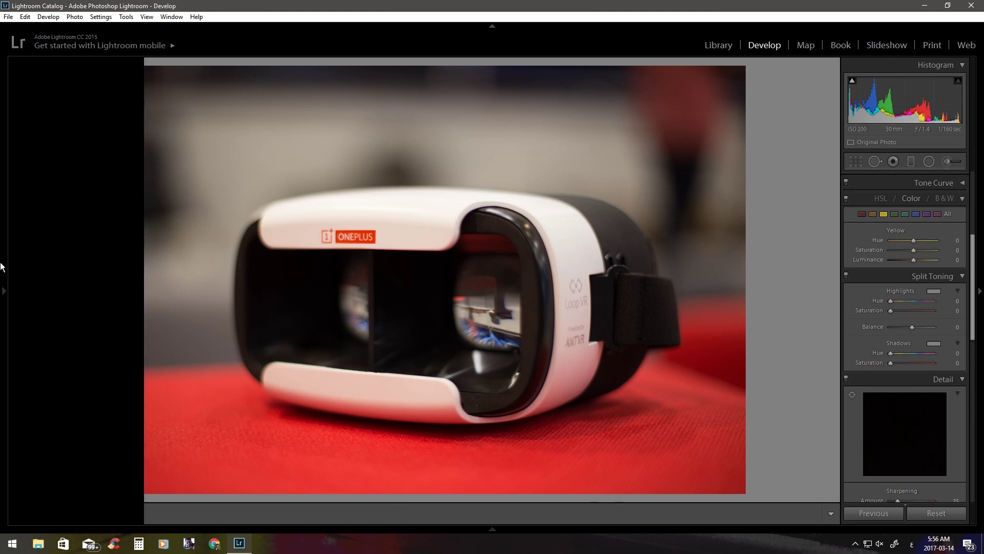
left_click(22, 234)
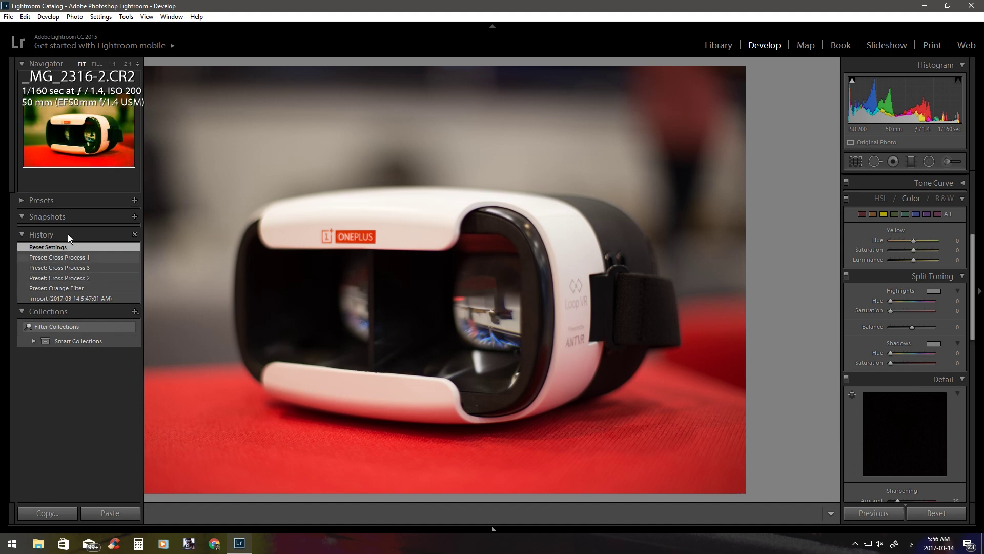
left_click(23, 235)
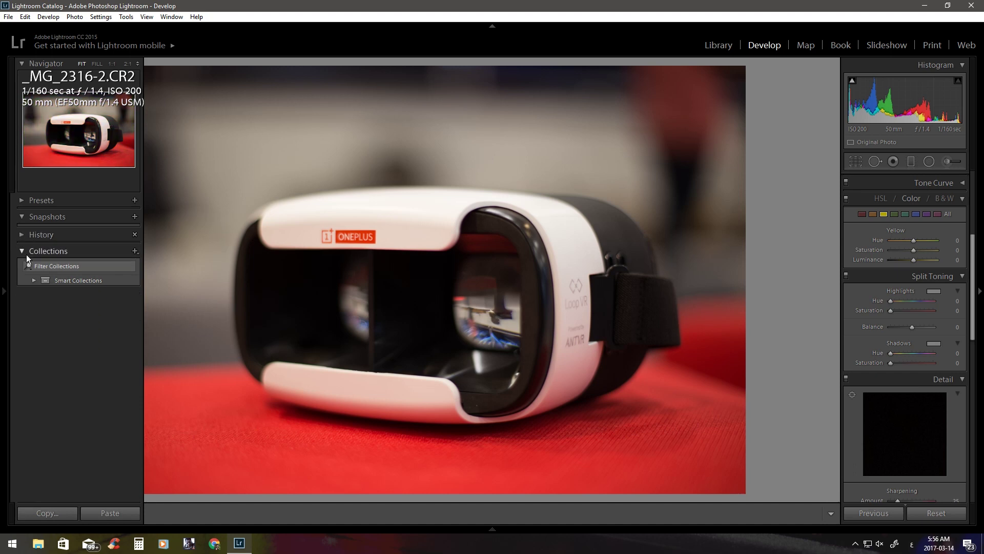
left_click(70, 267)
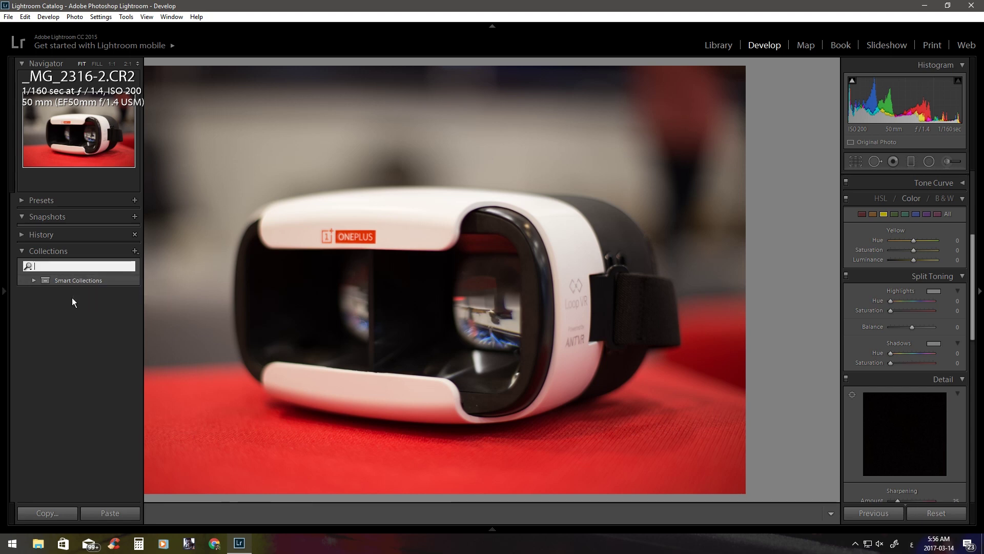
left_click(4, 290)
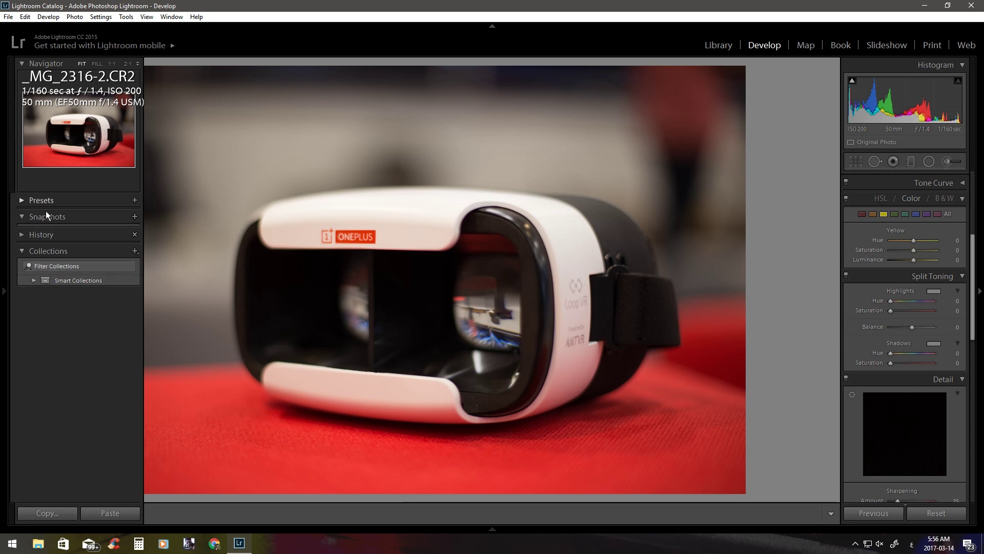
key("t")
key("F7")
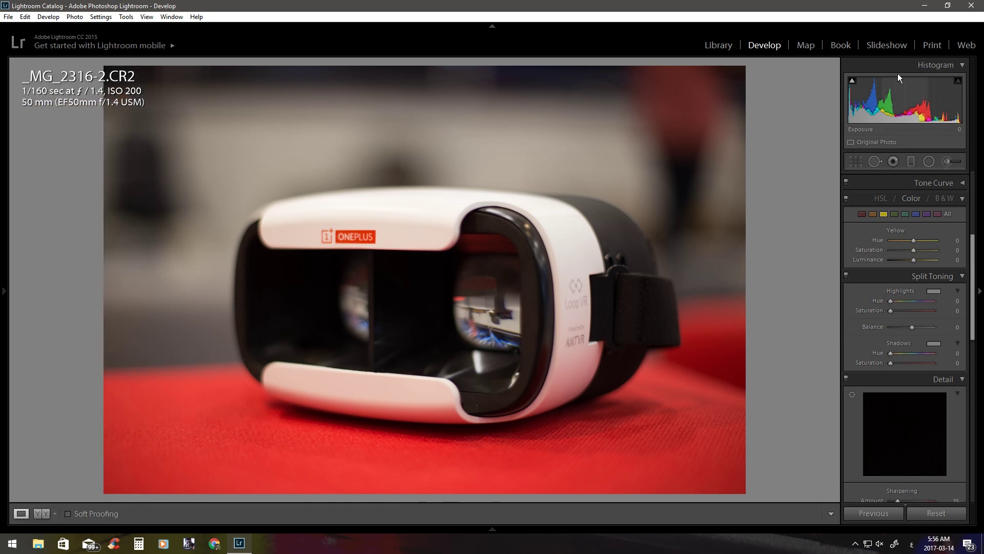
Collapse the Basic, HSL, Split Toning, Detail, Lens Corrections and Effects panels, then hide and reshow the Histogram.
scroll(897, 308, "down", 3)
scroll(922, 308, "up", 4)
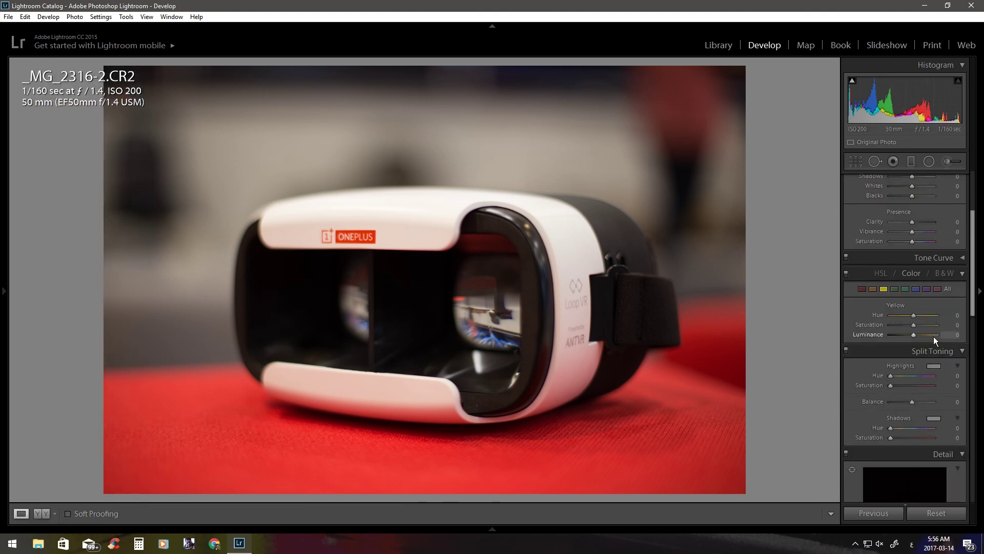
scroll(949, 308, "up", 3)
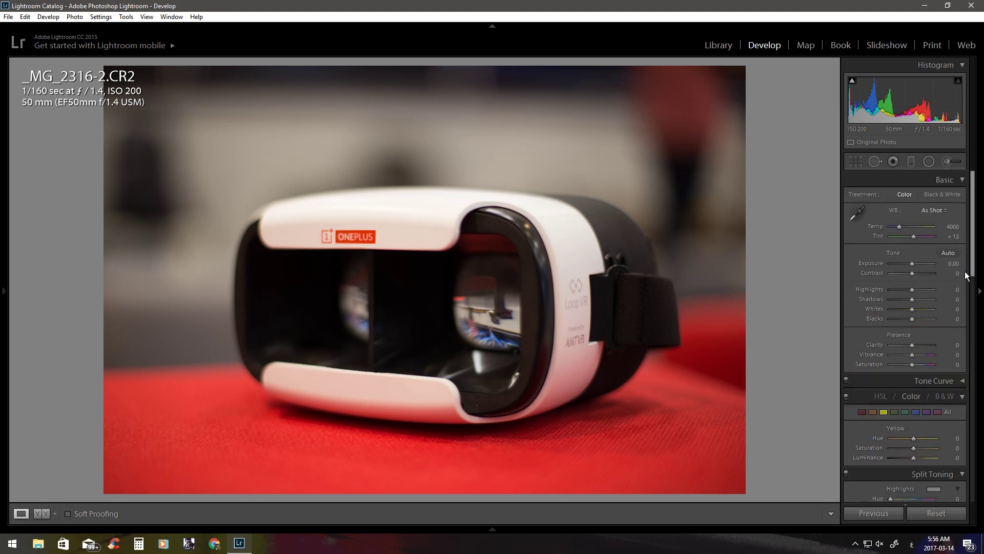
left_click(963, 180)
left_click(962, 212)
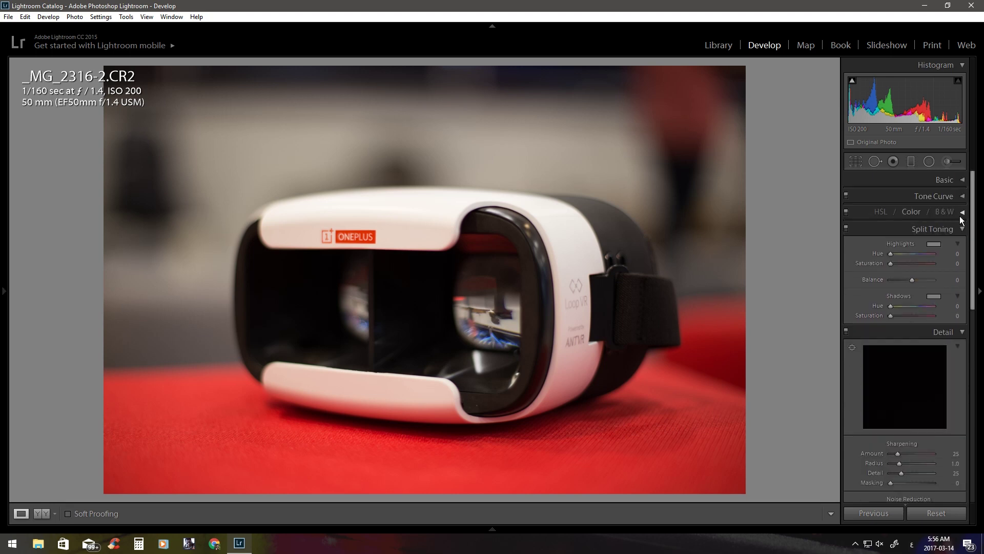
left_click(963, 229)
left_click(963, 245)
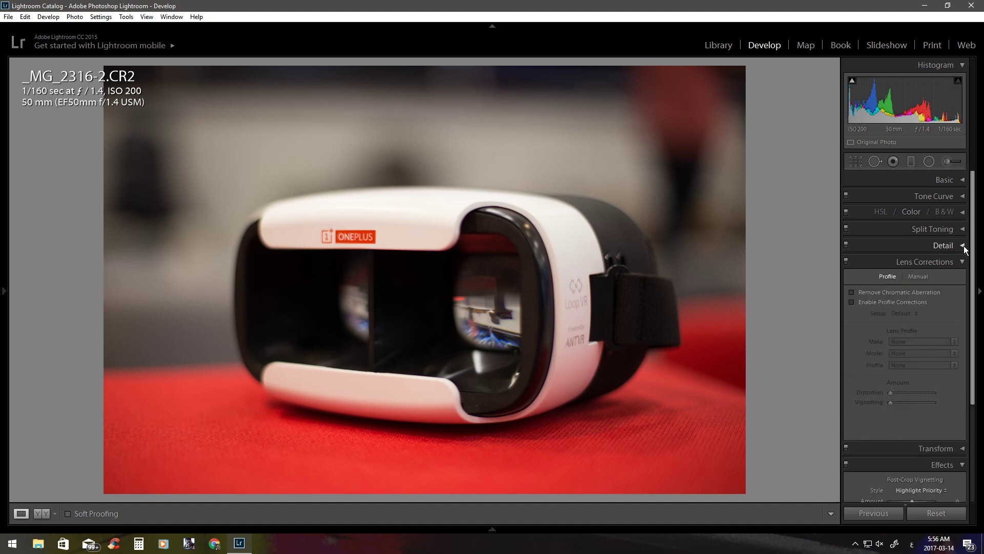
left_click(963, 262)
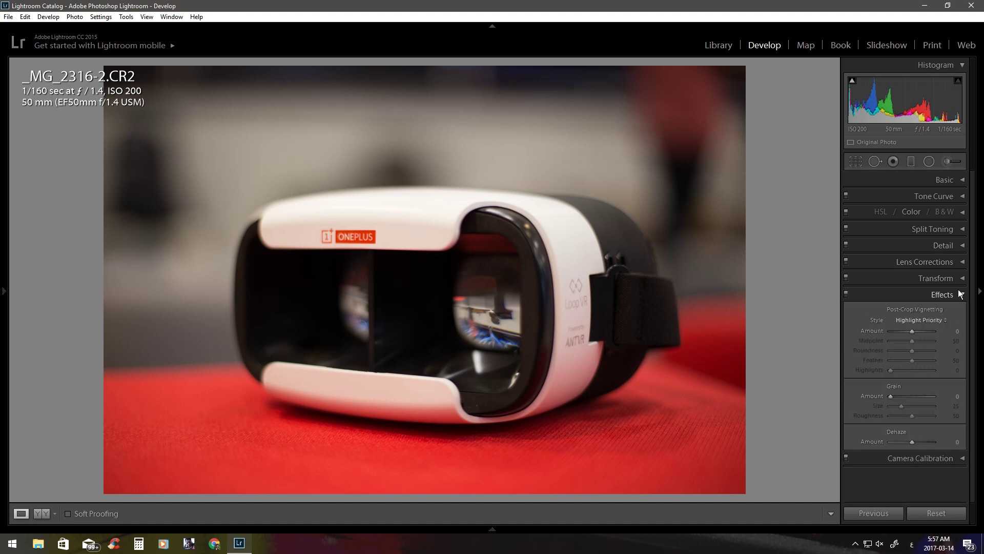
left_click(962, 295)
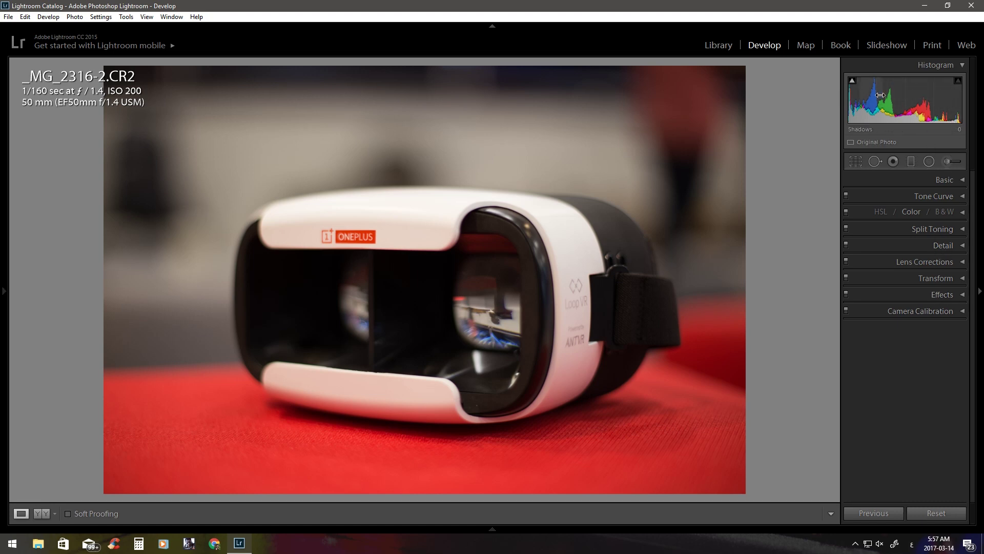
left_click(962, 66)
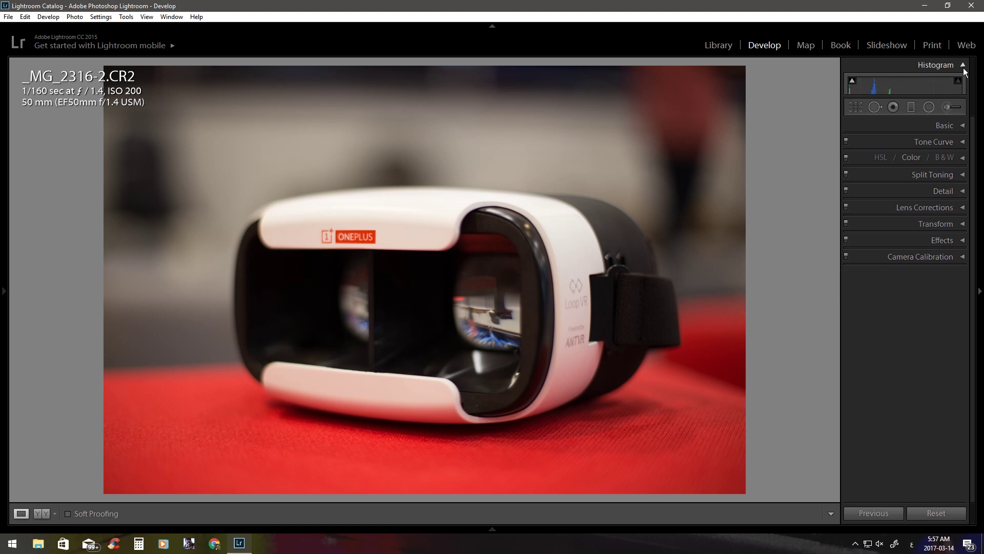
left_click(963, 66)
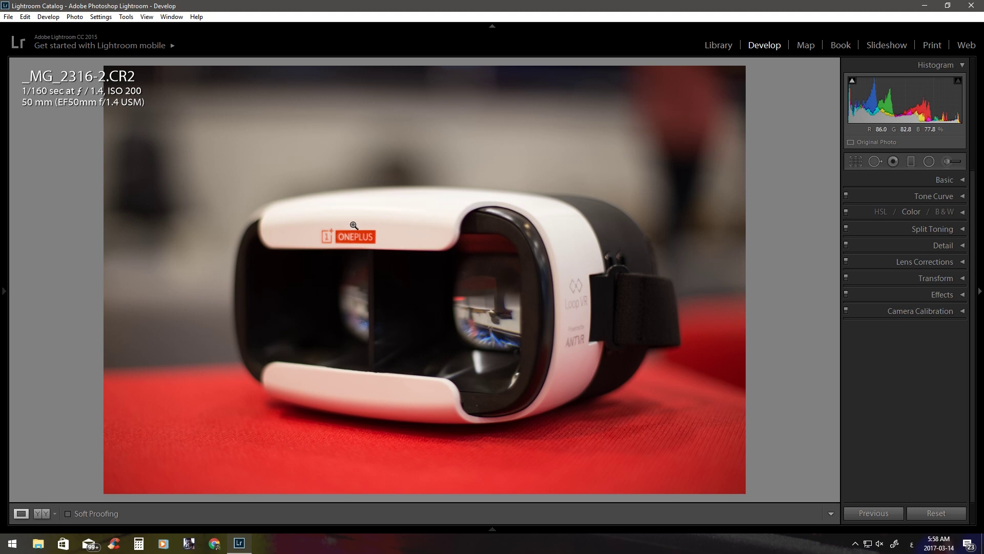
left_click(424, 234)
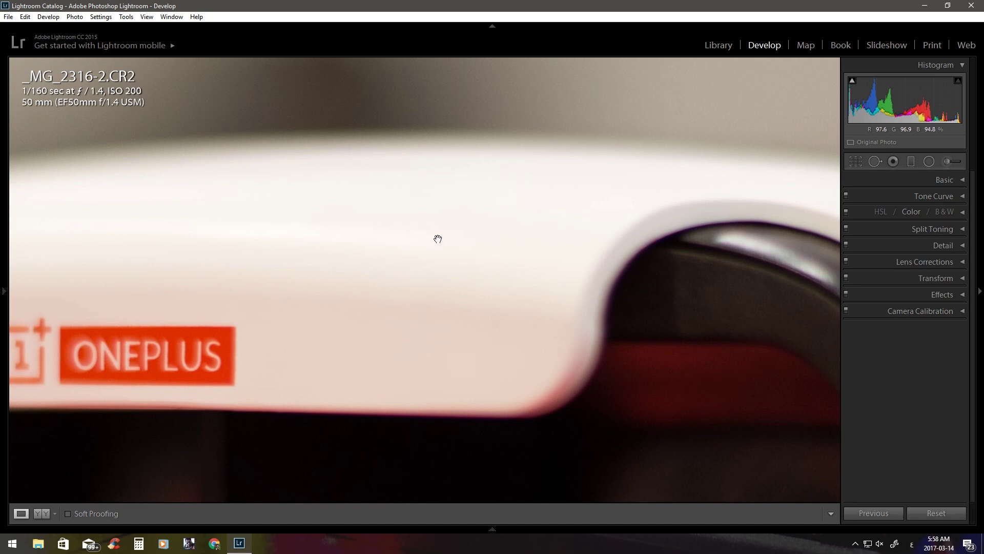
left_click(436, 239)
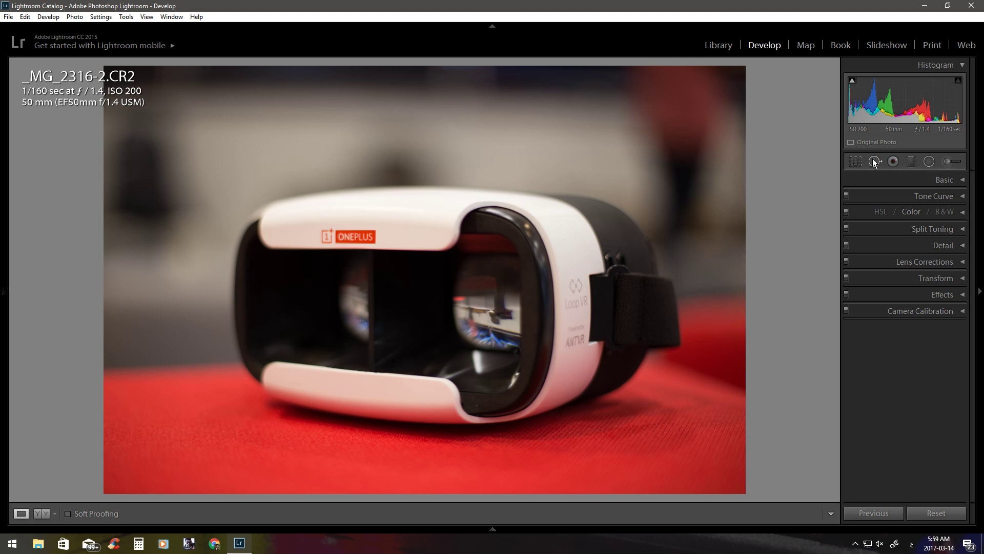
left_click(860, 161)
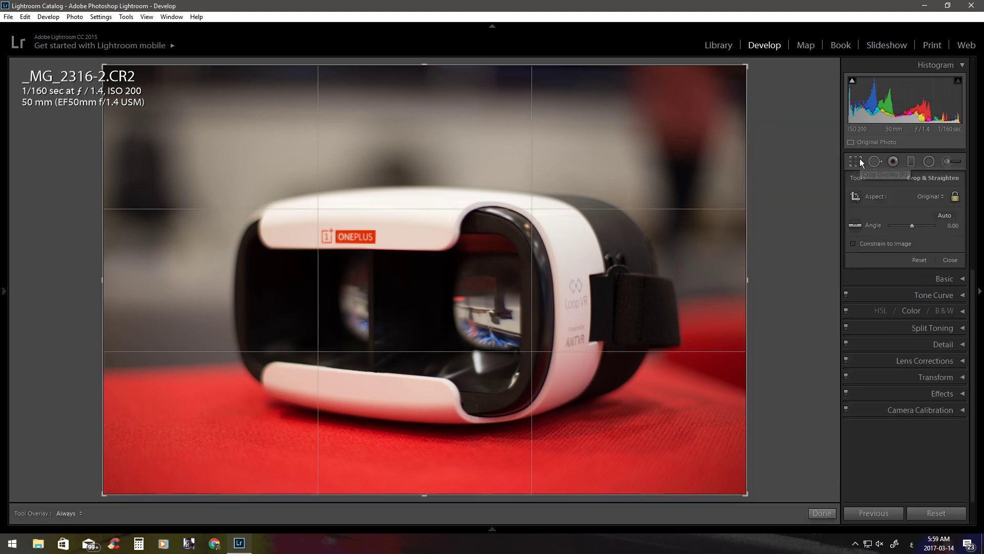
mouse_move(747, 66)
left_mouse_down()
mouse_move(651, 128)
mouse_move(673, 150)
mouse_move(799, 58)
left_mouse_up()
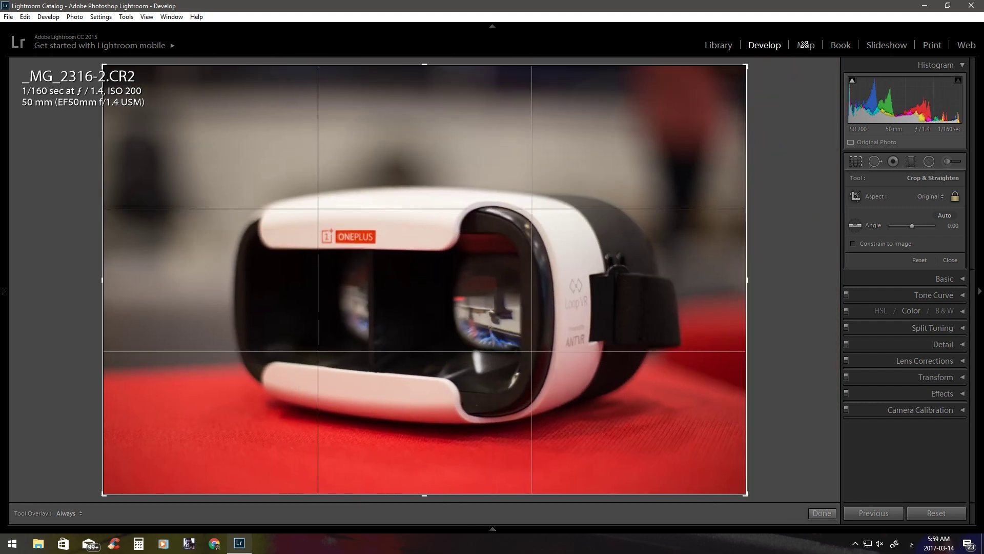
mouse_move(767, 140)
left_mouse_down()
mouse_move(757, 302)
mouse_move(731, 149)
left_mouse_up()
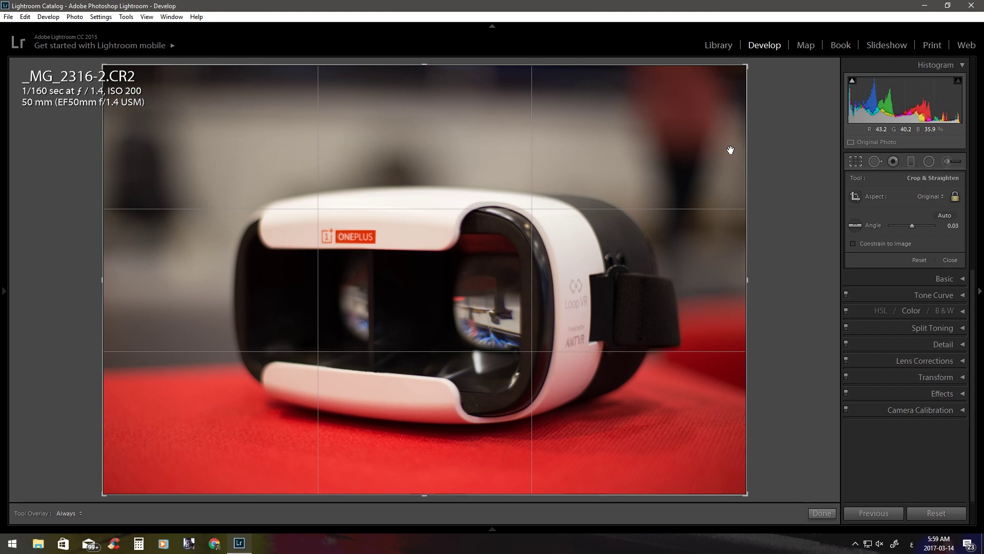
double_click(863, 222)
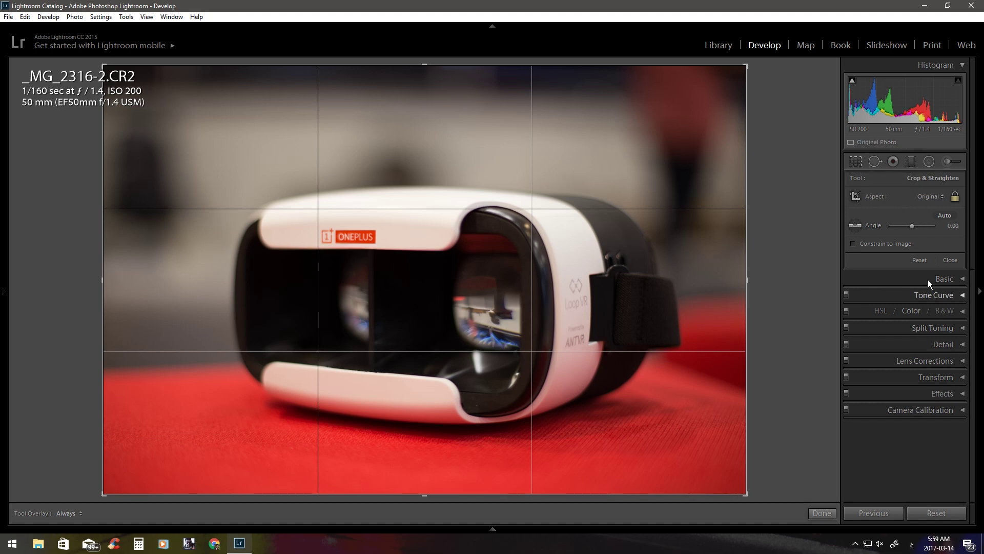
left_click(859, 165)
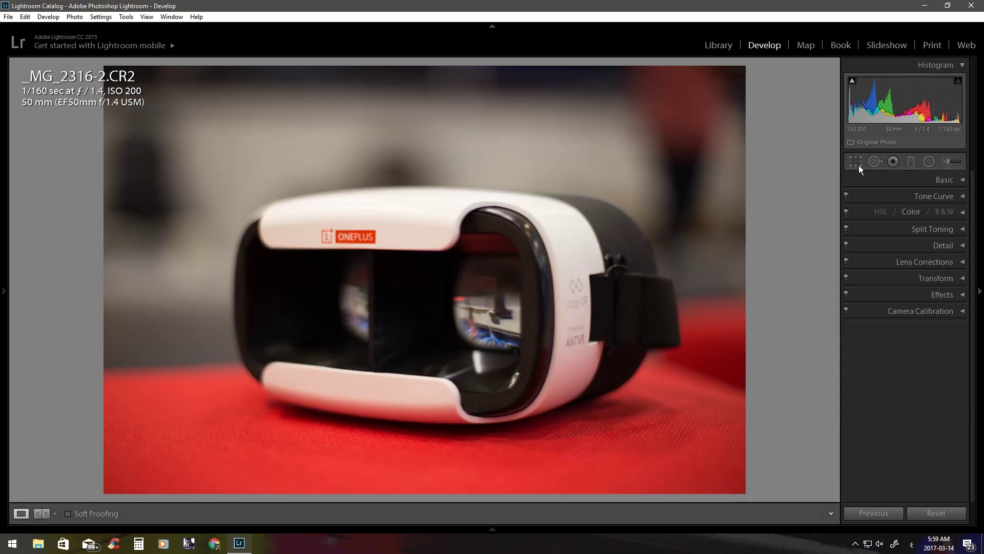
left_click(860, 159)
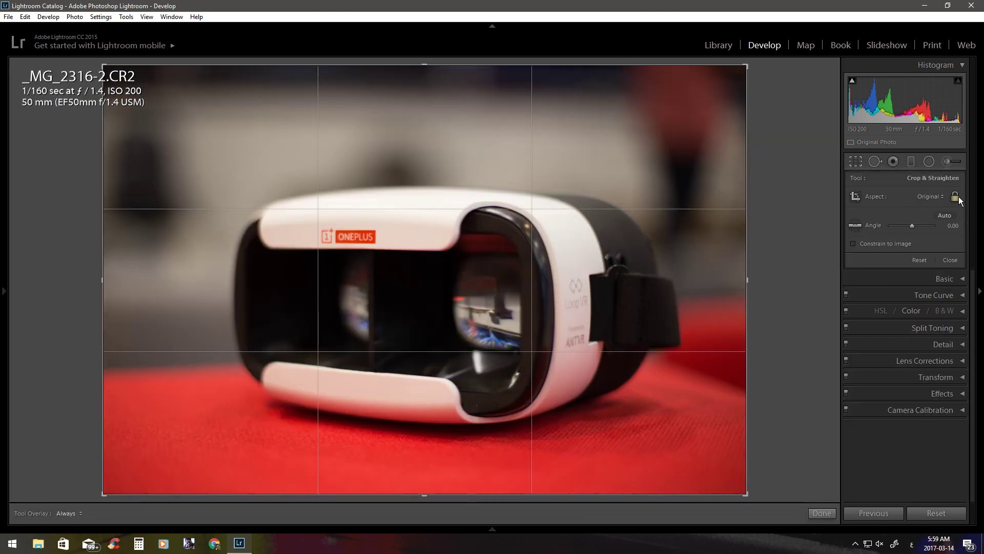
left_click(856, 163)
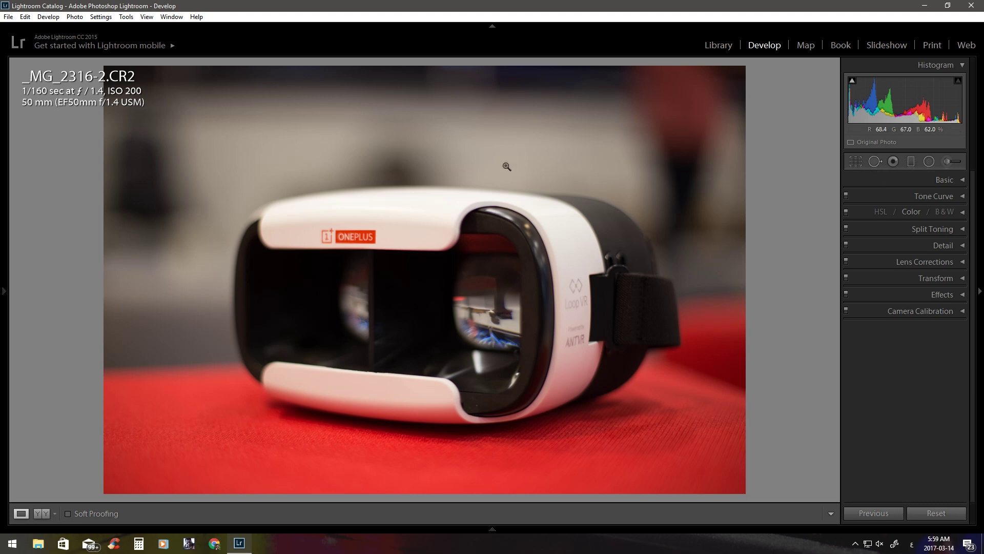
Zoom in on the ONEPLUS logo and heal a spot at its right edge, sampling plain white plastic.
left_click(433, 239)
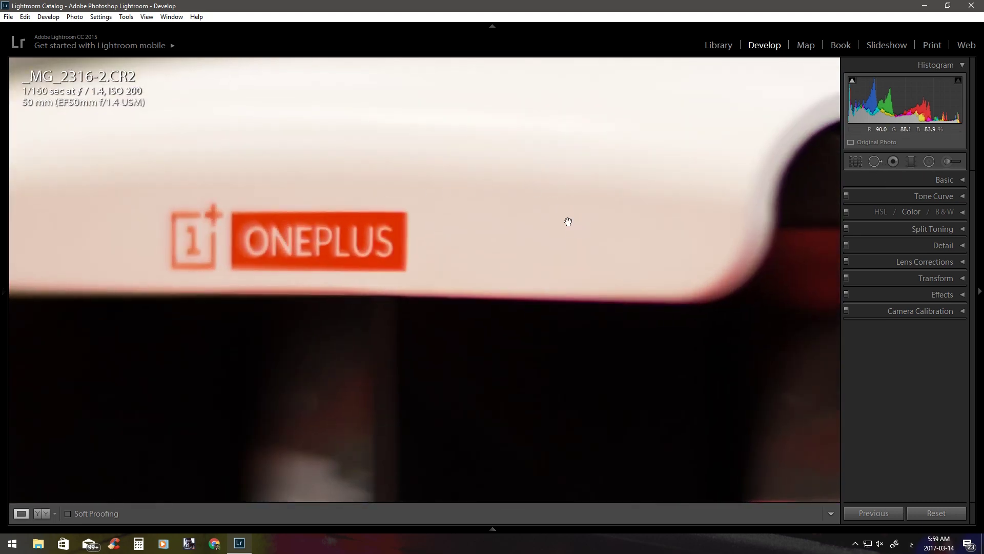
left_click_drag(571, 196, 554, 235)
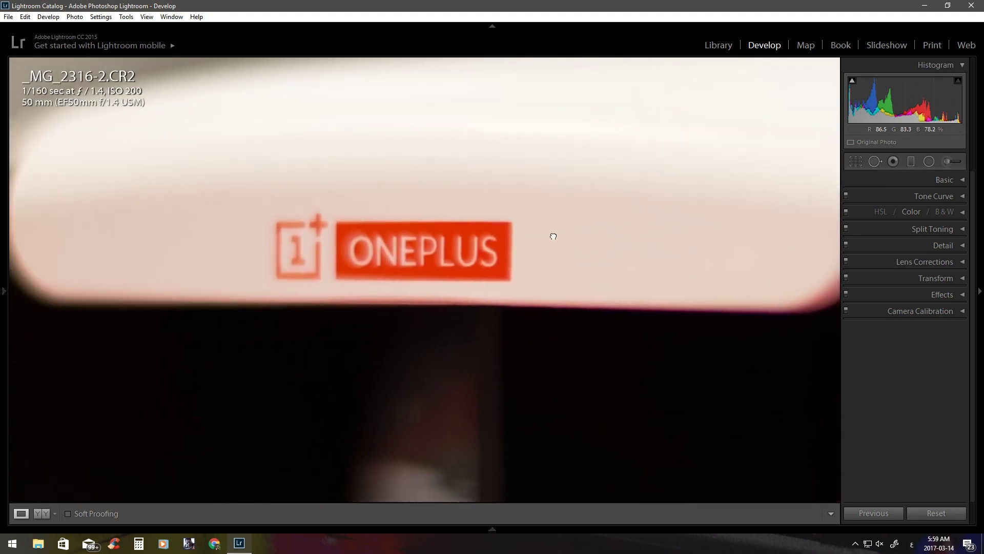
left_click(875, 161)
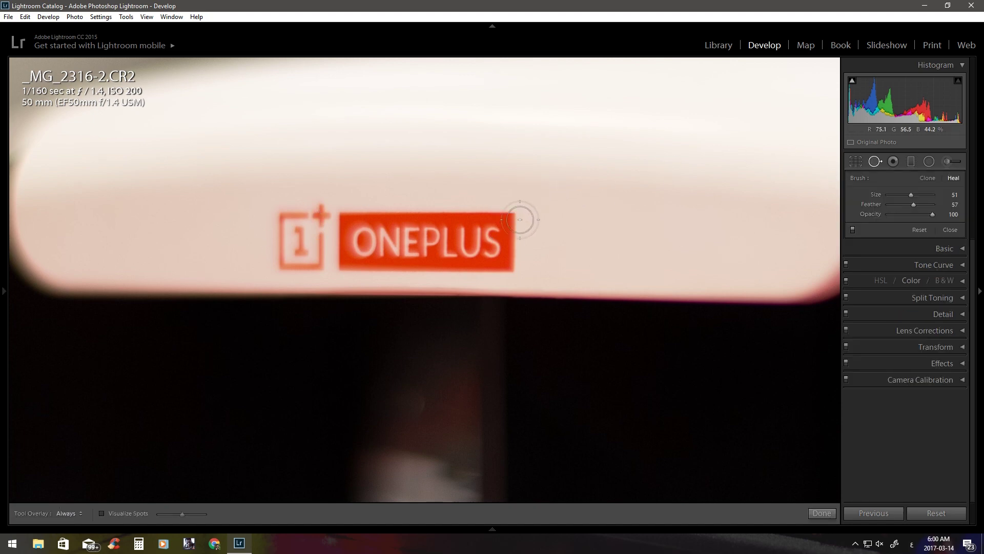
scroll(517, 218, "up", 3)
left_click(517, 217)
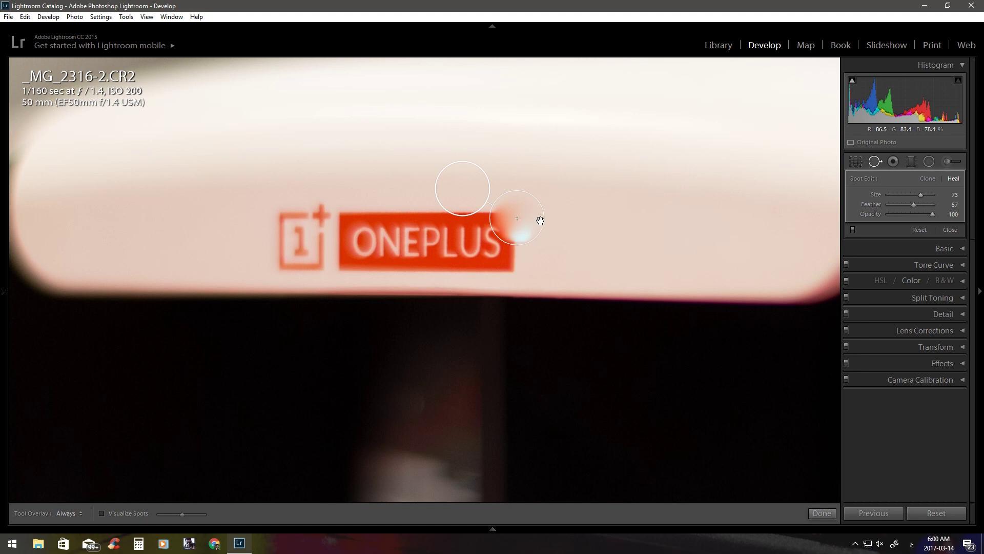
left_click_drag(451, 189, 606, 186)
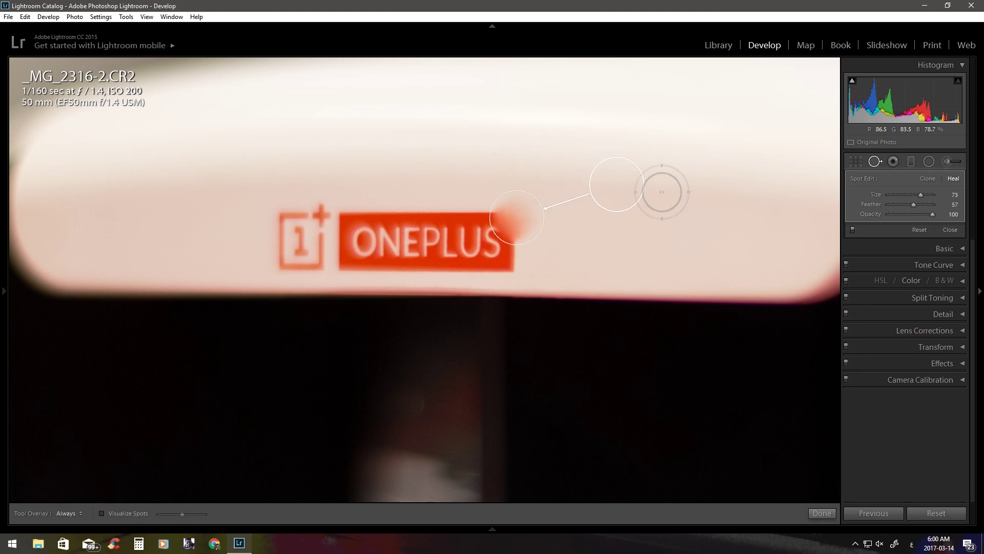
key("q")
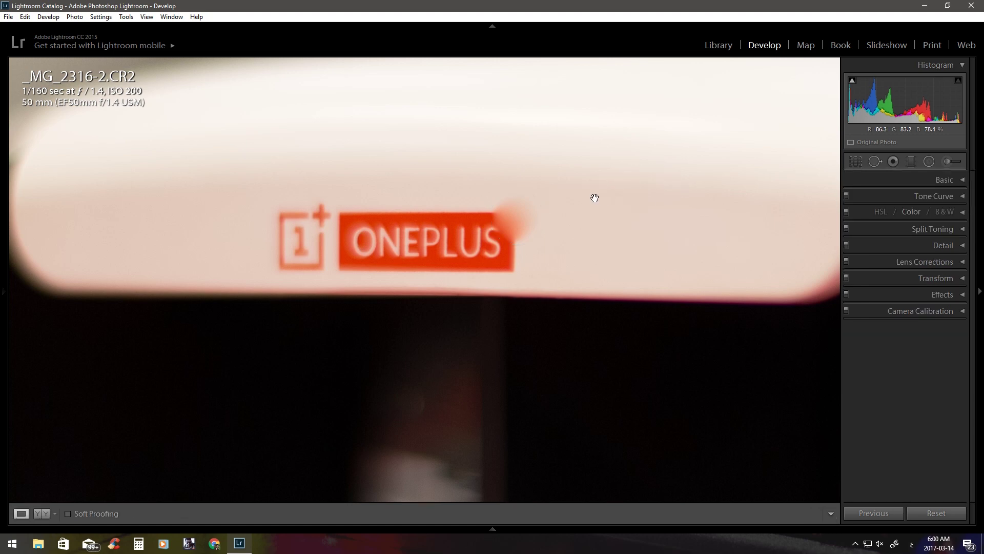
Delete the heal spot beside the logo and return to the full-photo view.
left_click(874, 161)
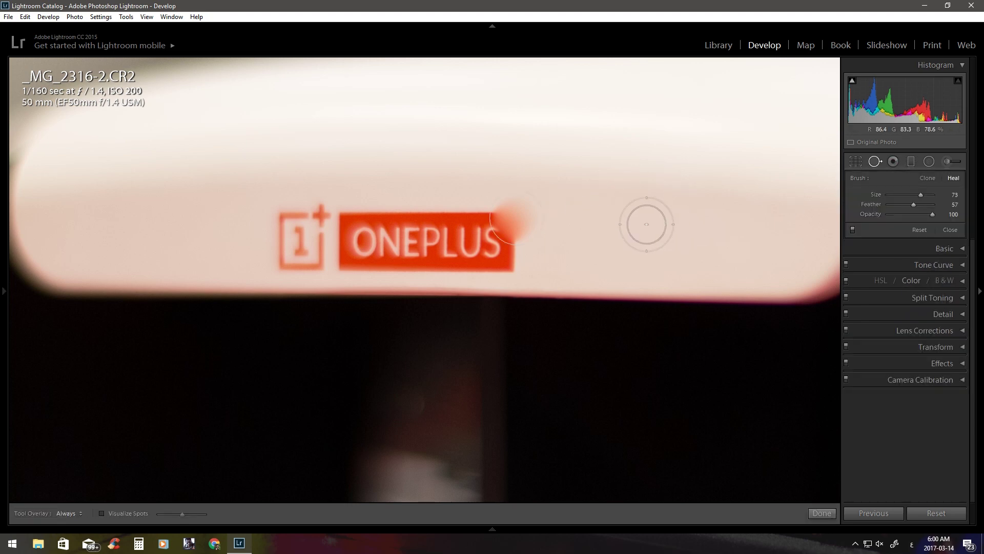
left_click(522, 224)
key("Delete")
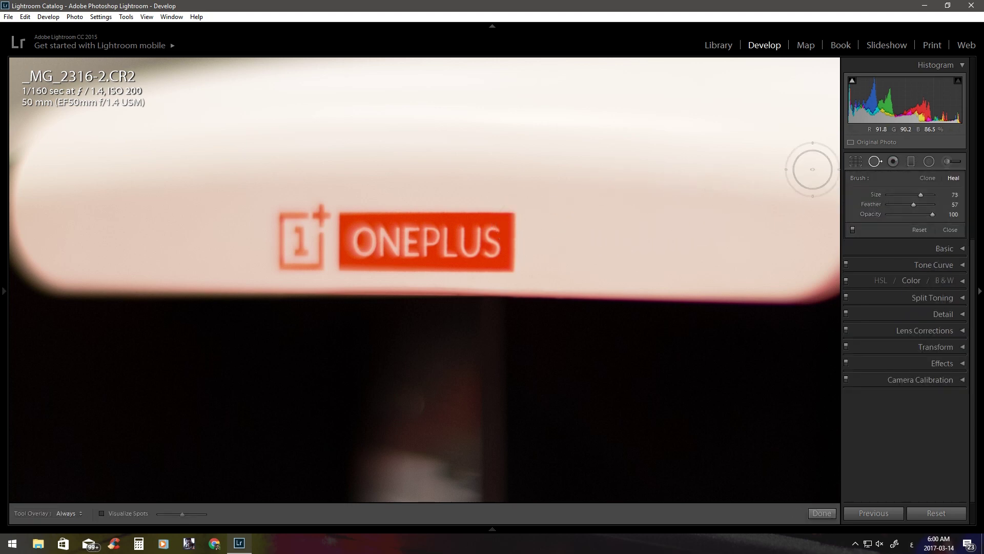
key("q")
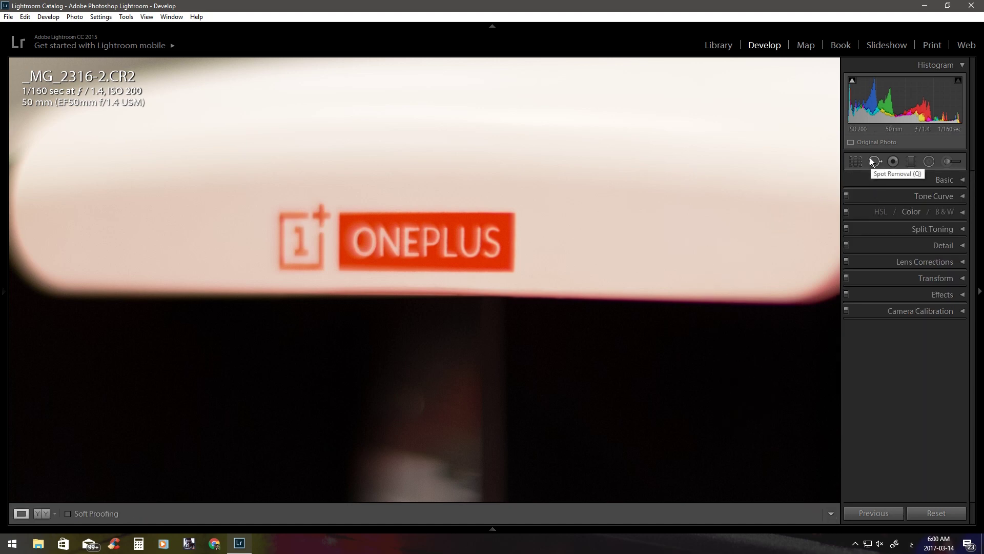
left_click(584, 310)
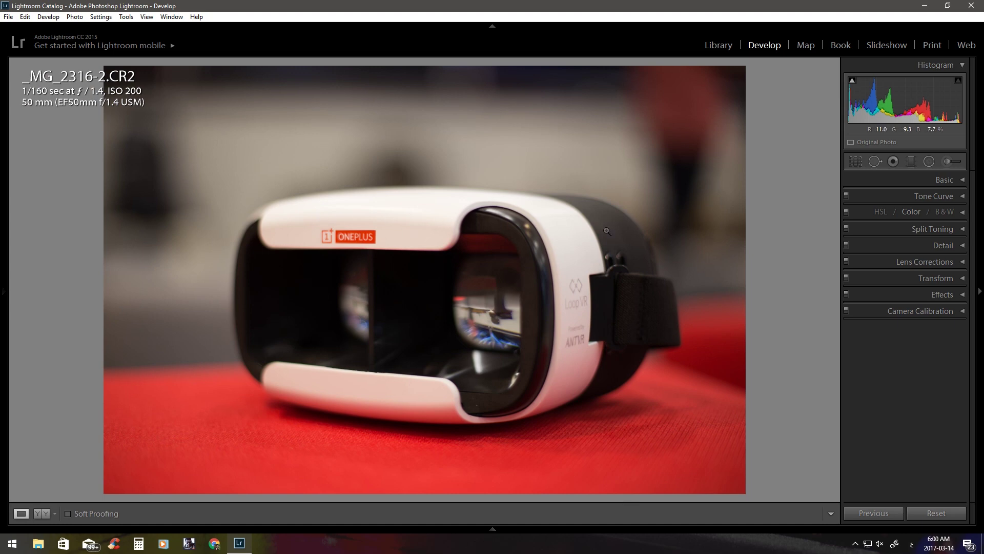
Zoom into the lower lens frame, heal a small speck, undo it, and zoom back out.
left_click(462, 382)
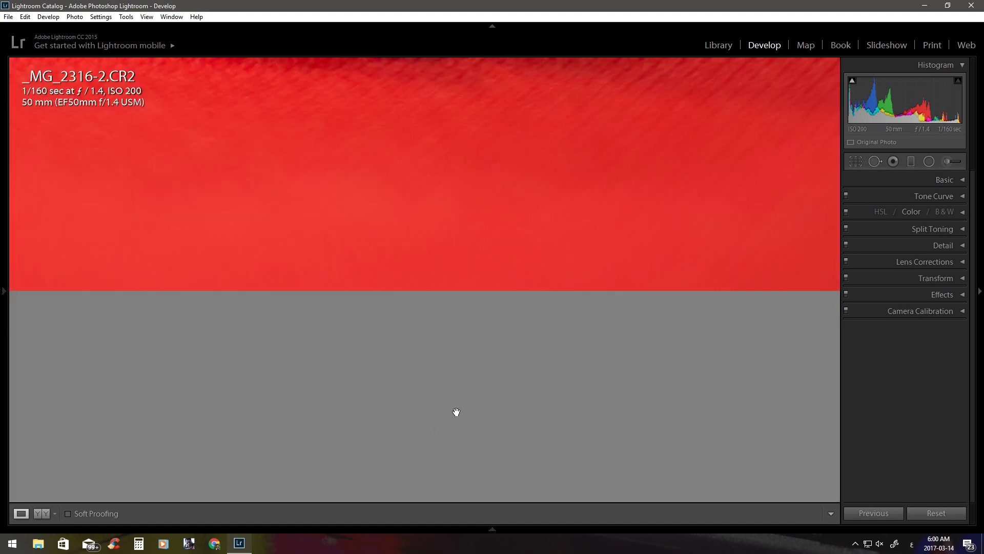
mouse_move(455, 410)
left_mouse_down()
mouse_move(609, 334)
mouse_move(562, 182)
mouse_move(503, 264)
mouse_move(514, 374)
mouse_move(280, 321)
left_mouse_up()
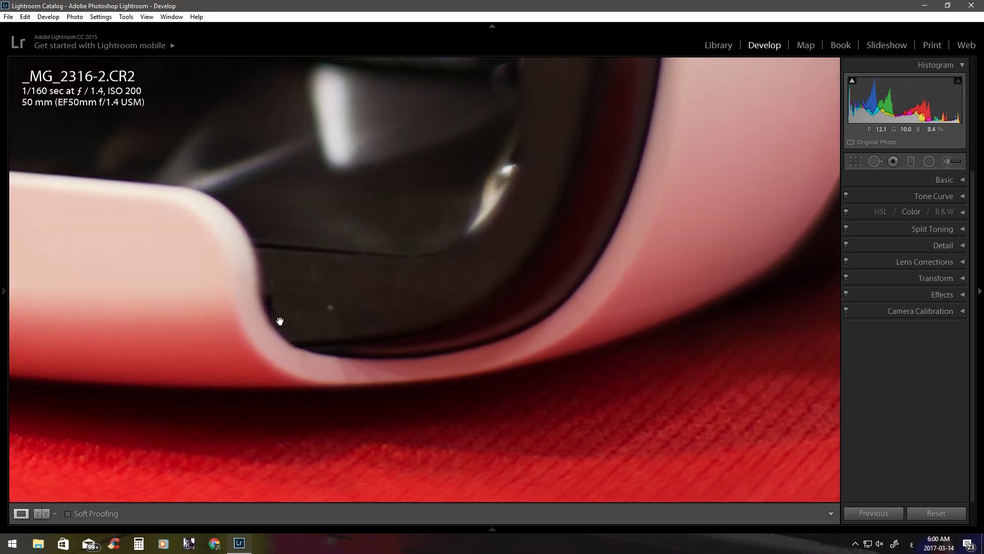
left_click(872, 162)
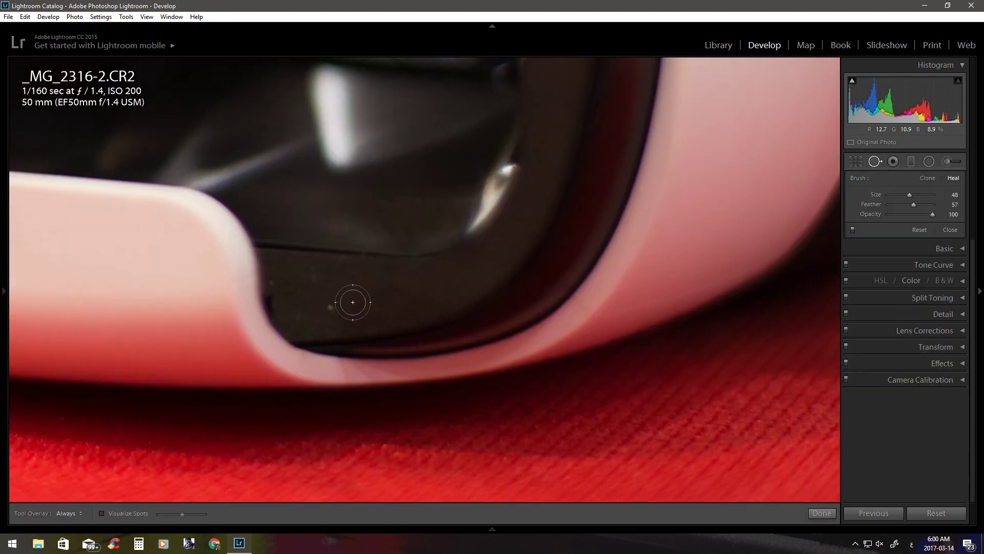
scroll(353, 302, "down", 5)
left_click(331, 307)
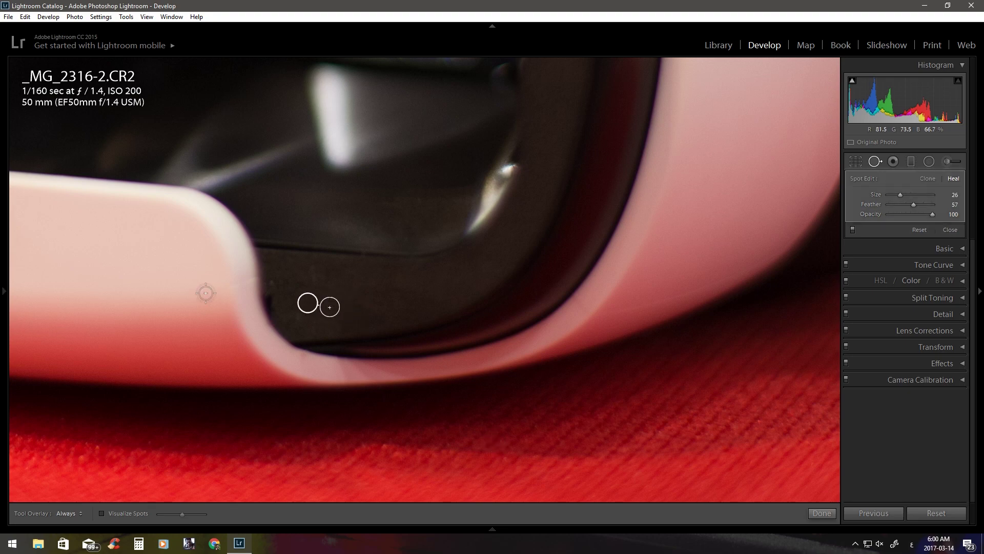
key("ctrl+z")
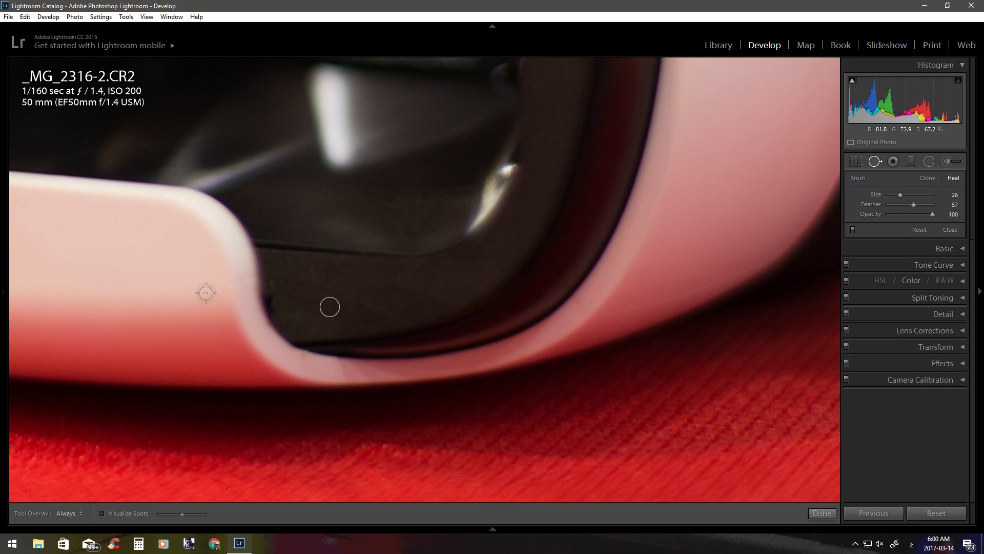
key("q")
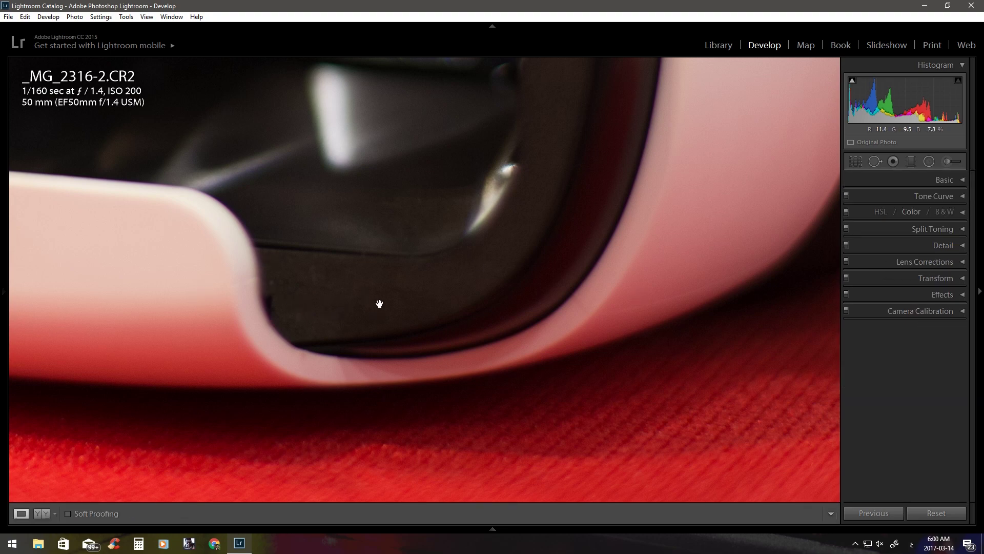
left_click(379, 304)
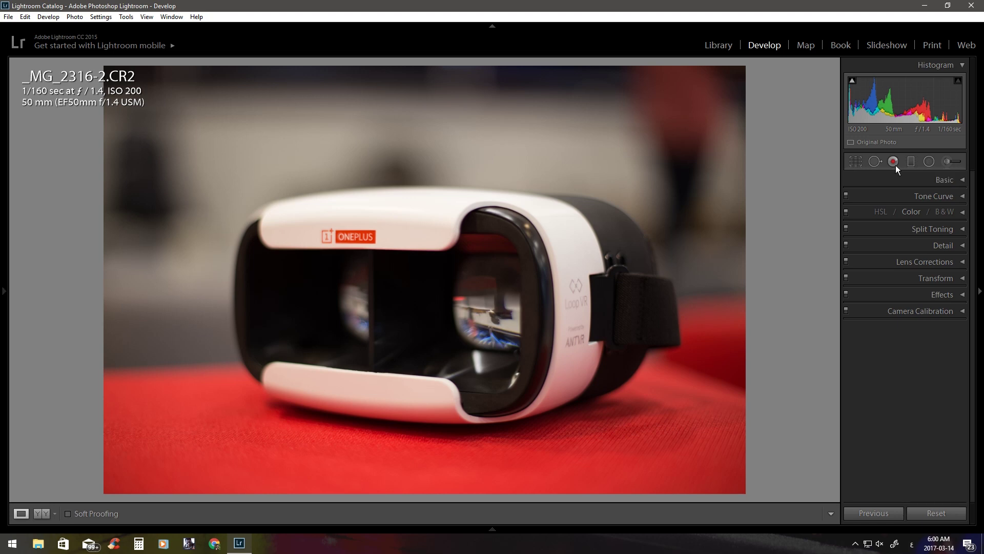
left_click(894, 162)
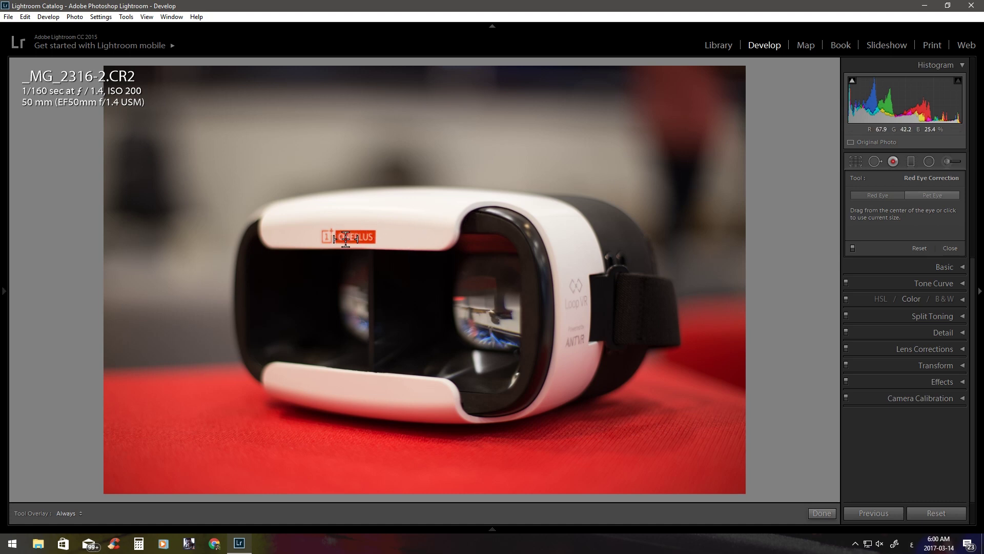
left_click(894, 161)
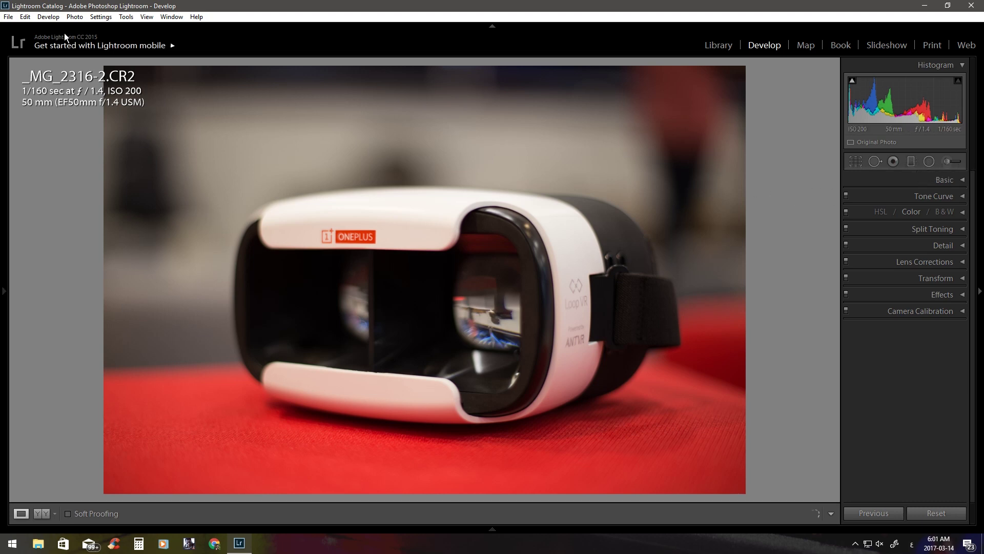
Open and dismiss the Help menu, then switch to the Graduated Filter tool.
left_click(33, 17)
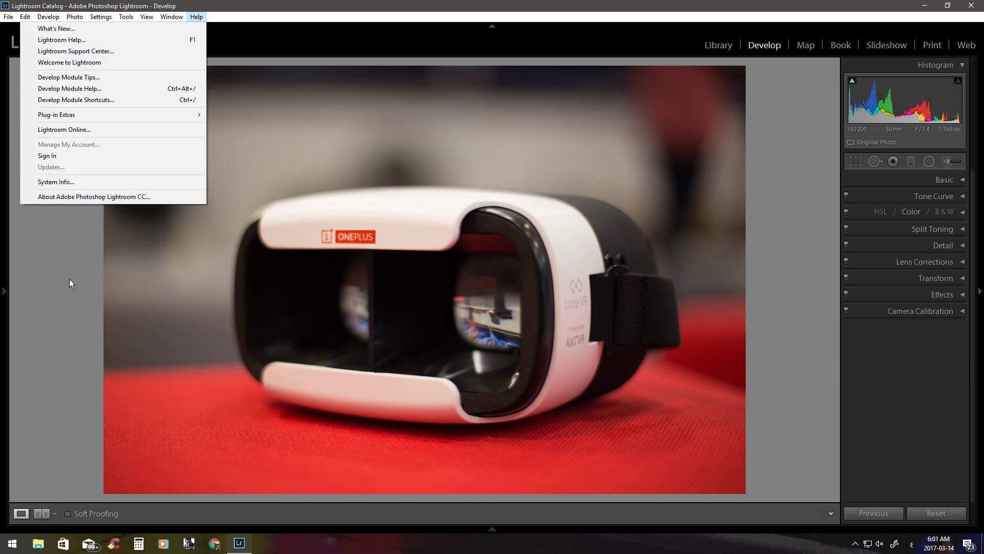
left_click(398, 165)
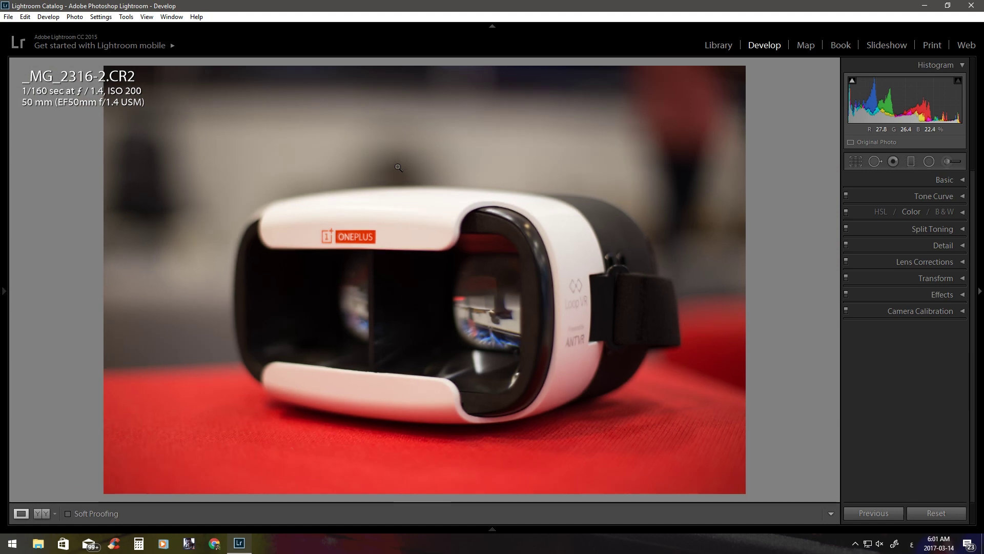
left_click(911, 162)
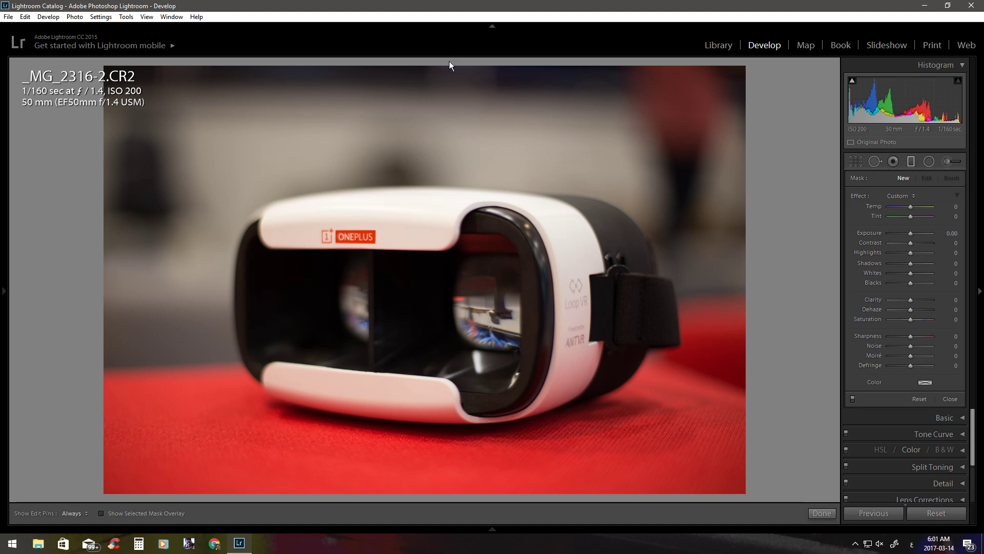
left_click_drag(449, 61, 443, 290)
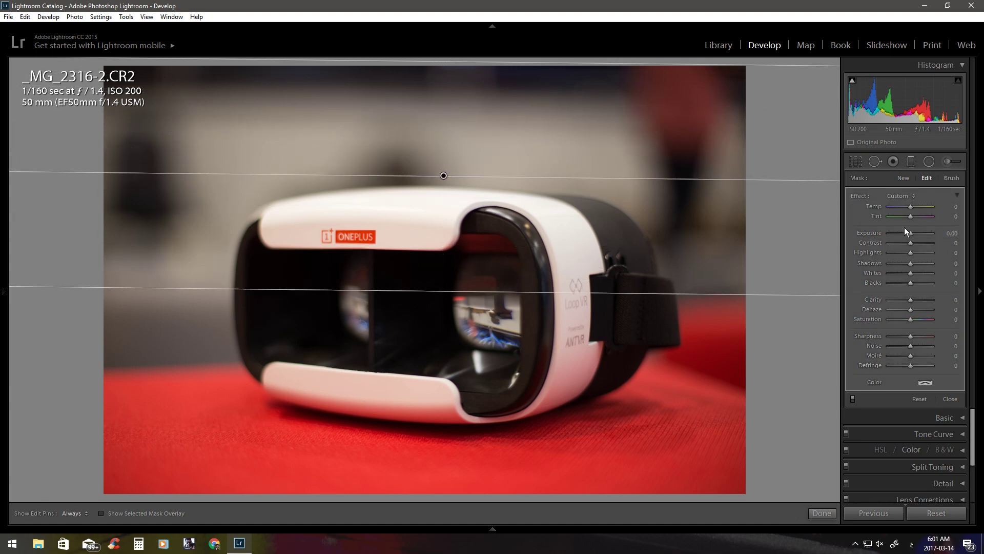
left_click_drag(905, 232, 894, 234)
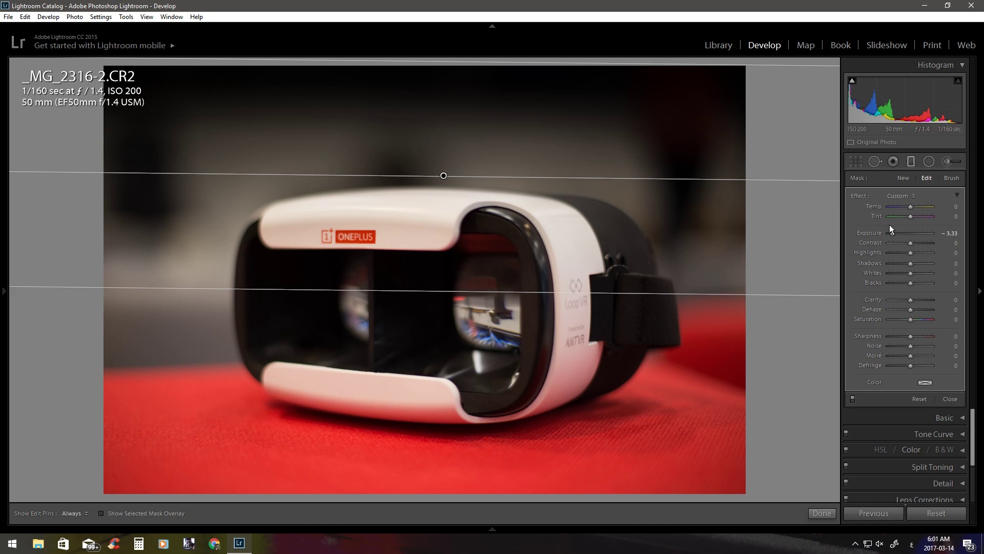
left_click_drag(894, 233, 929, 233)
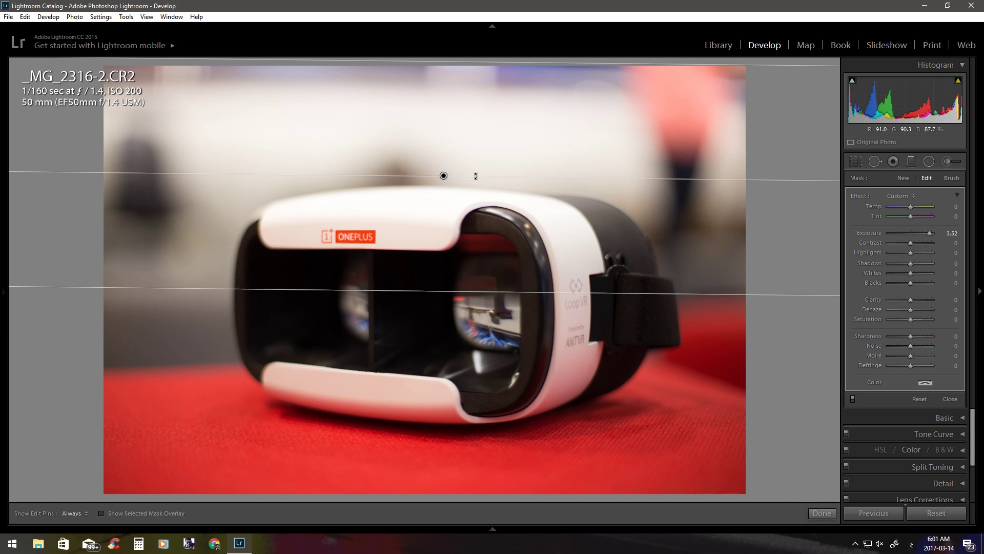
mouse_move(470, 176)
left_mouse_down()
mouse_move(495, 203)
mouse_move(381, 177)
mouse_move(476, 173)
left_mouse_up()
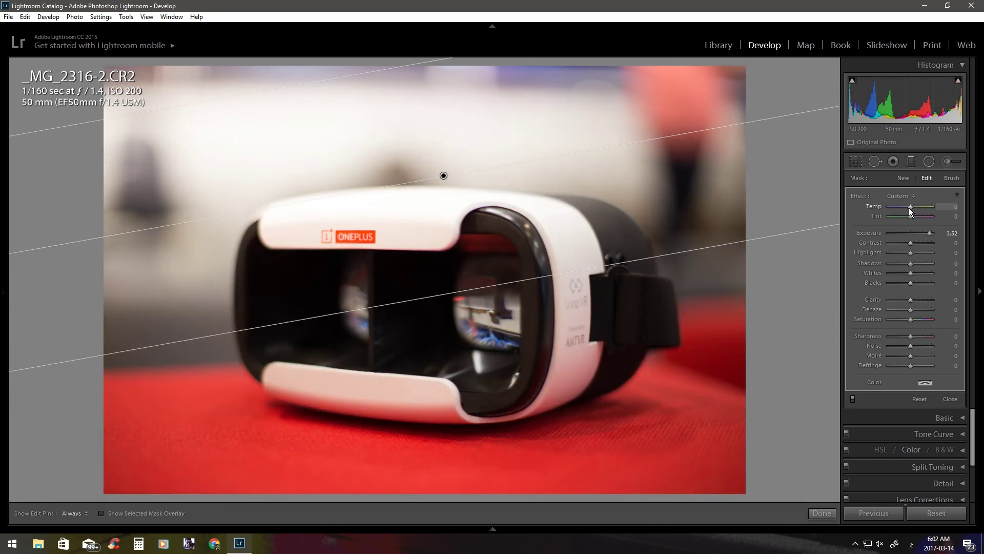
left_click_drag(910, 206, 925, 206)
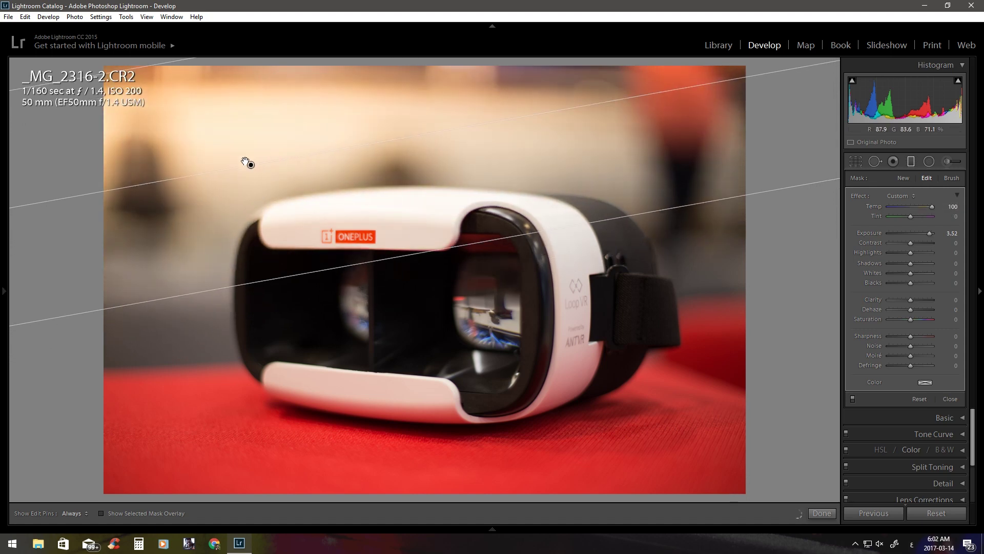
left_click_drag(444, 175, 227, 157)
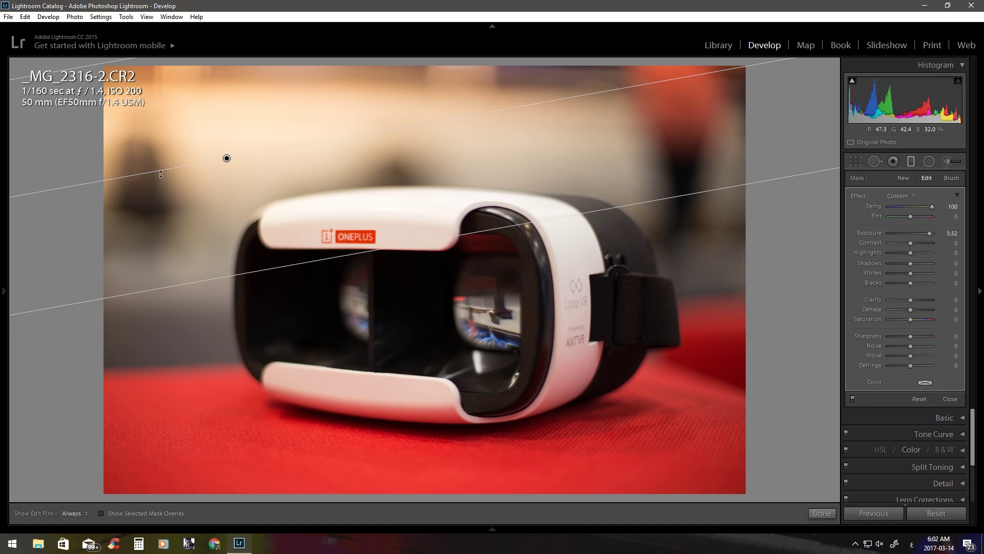
left_click_drag(159, 163, 179, 189)
left_click_drag(260, 197, 277, 213)
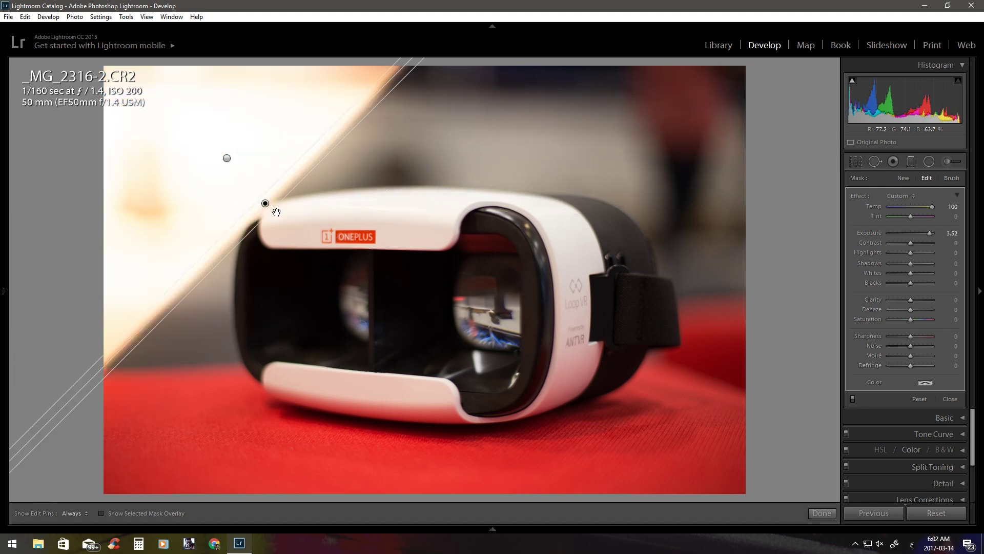
key("Delete")
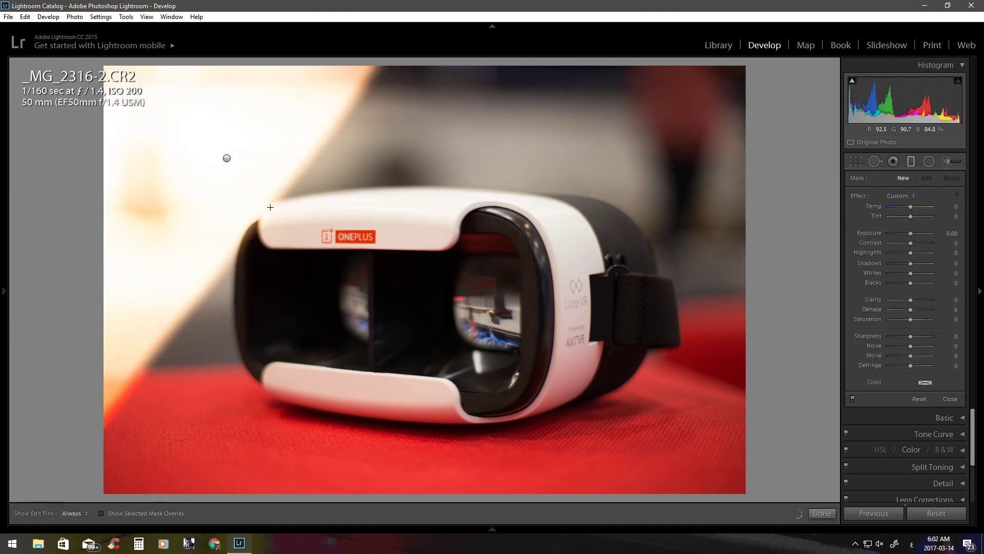
left_click(226, 158)
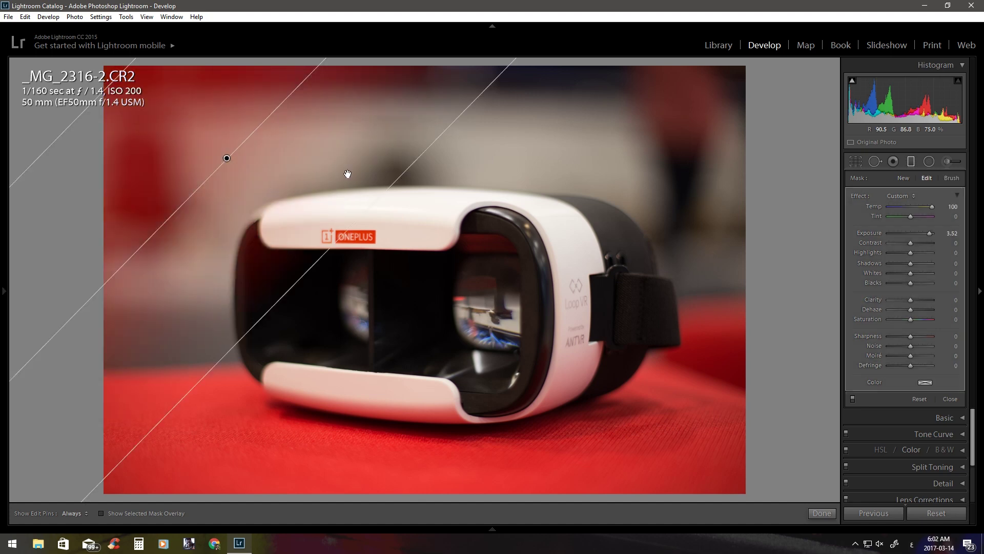
left_click_drag(241, 162, 245, 194)
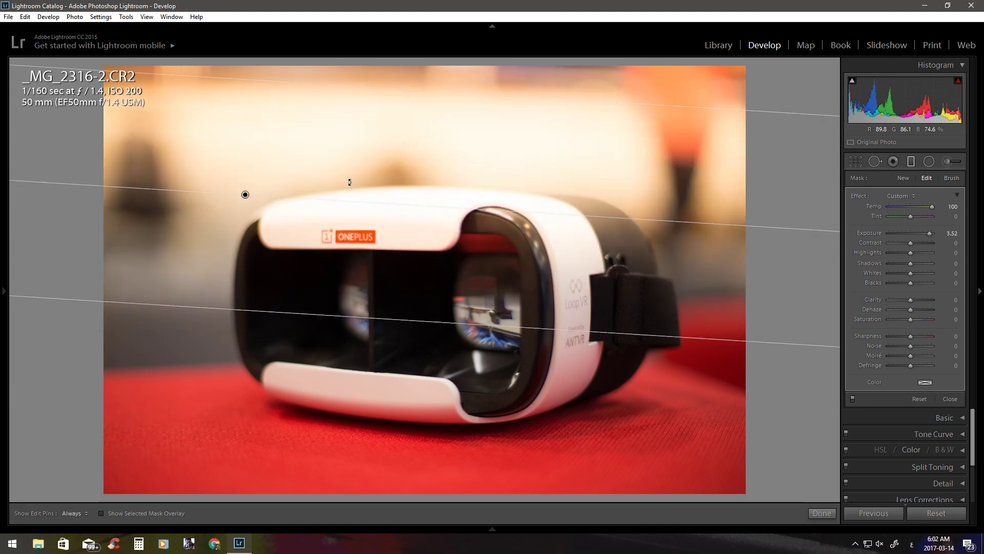
left_click_drag(332, 155, 351, 165)
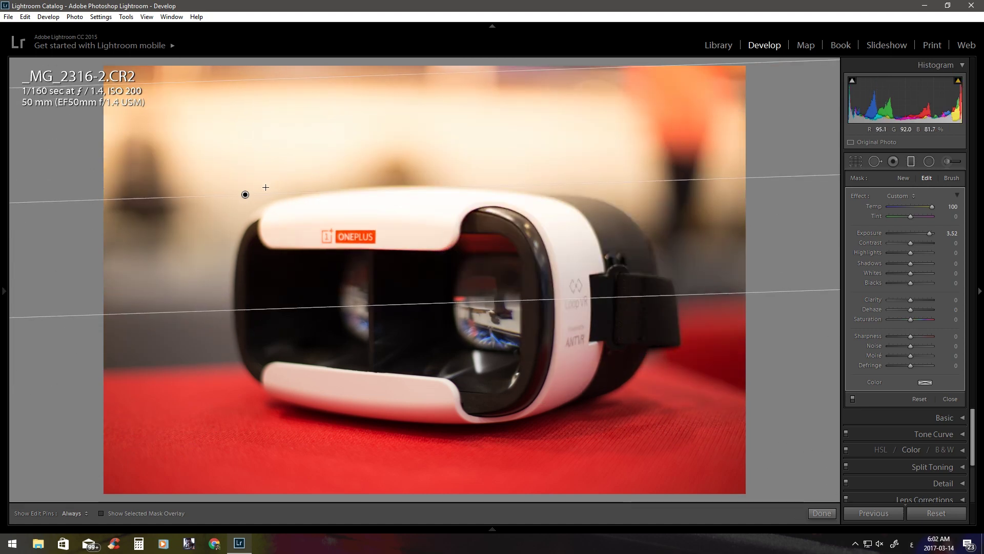
key("Delete")
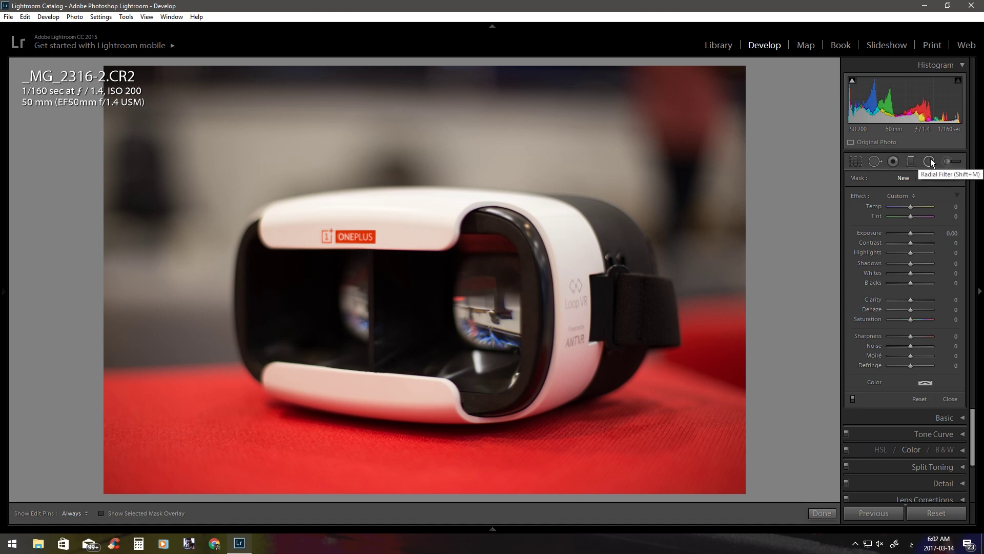
Draw a radial filter ellipse over the headset, enlarging it and nudging it down.
left_click(931, 162)
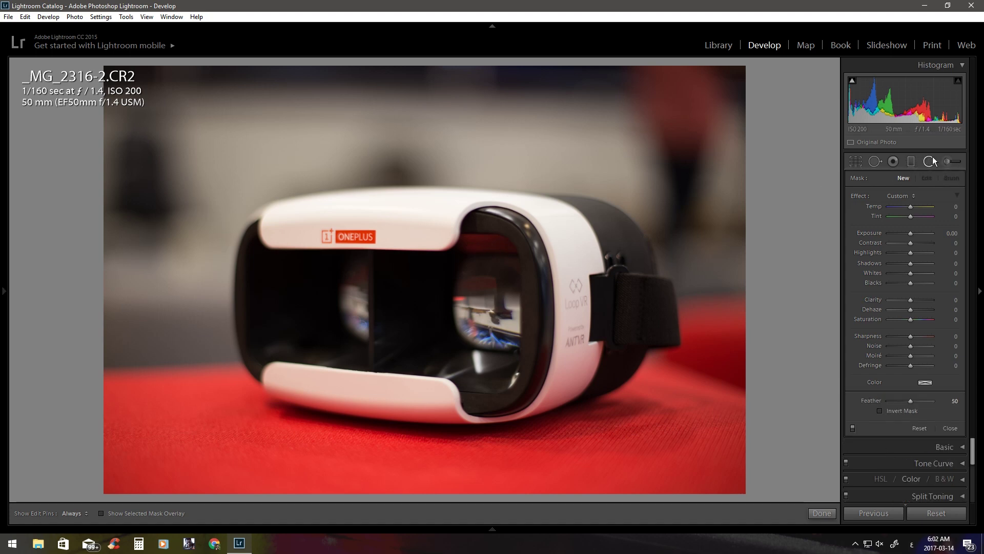
left_click_drag(436, 249, 566, 384)
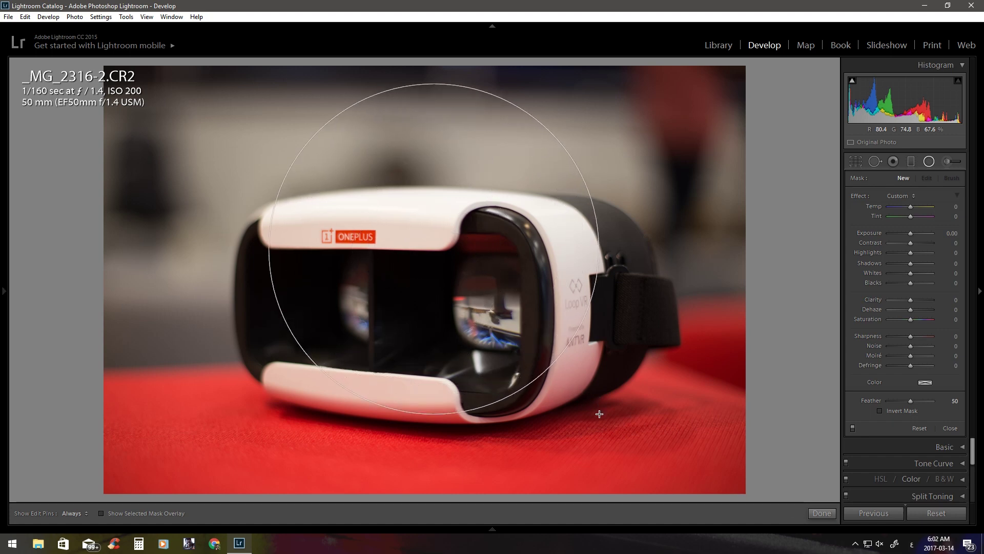
left_click_drag(566, 384, 600, 413)
left_click_drag(498, 255, 502, 281)
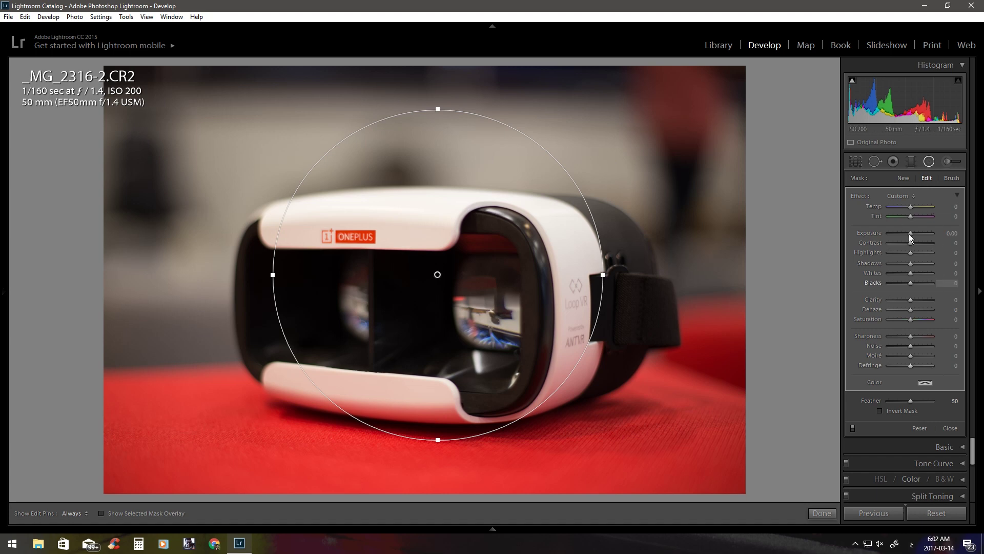
Raise the filter's Exposure to 2.38, toggle Invert Mask on and off, then delete the filter.
left_click_drag(913, 232, 929, 232)
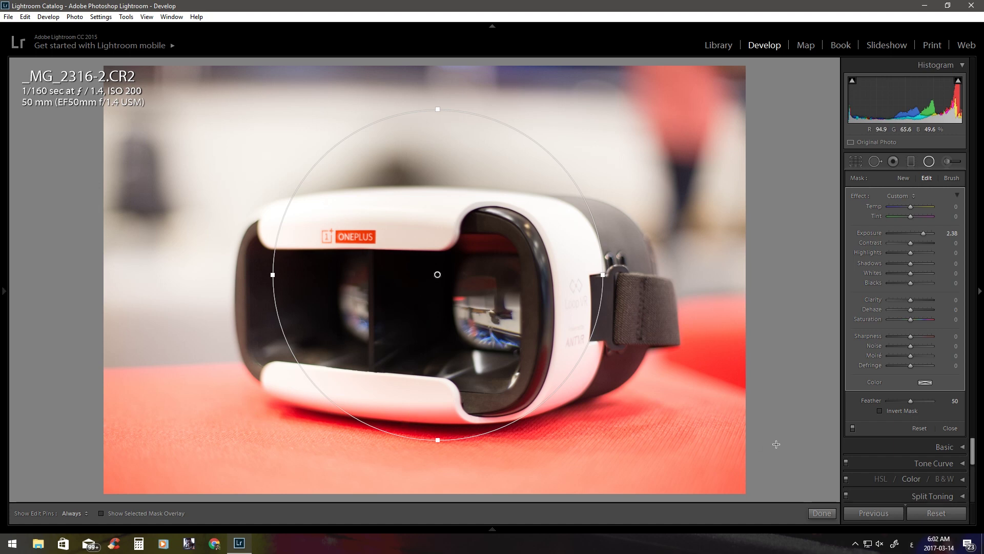
left_click(880, 410)
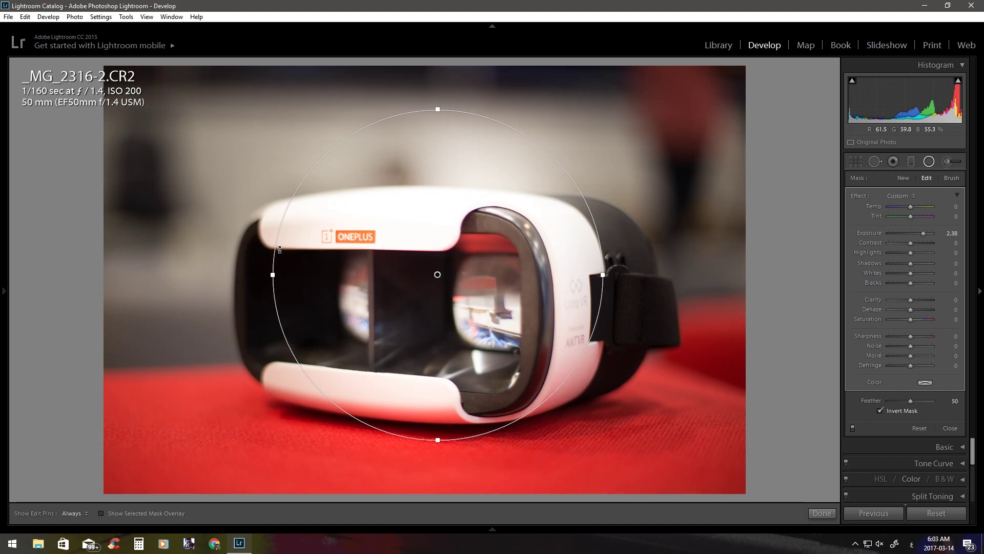
left_click(890, 409)
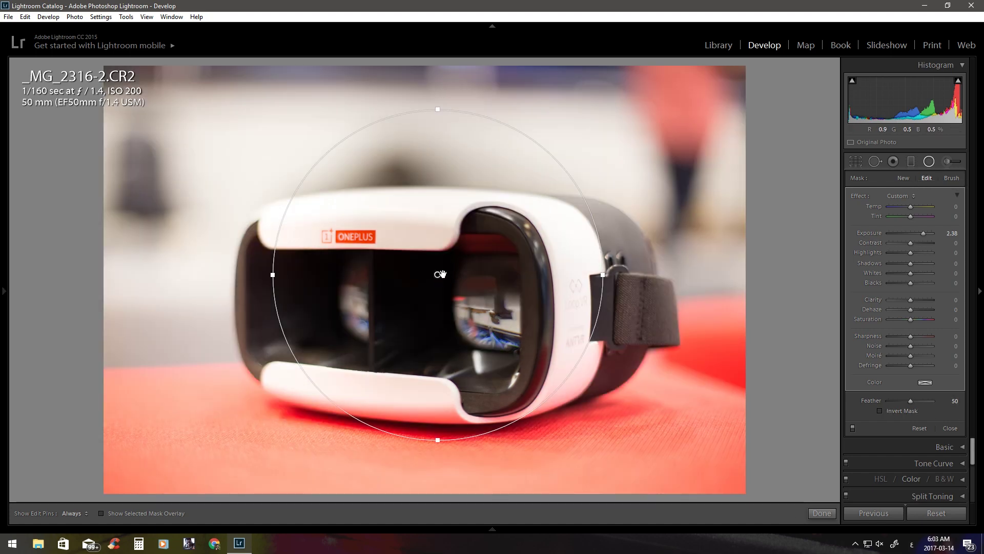
key("Delete")
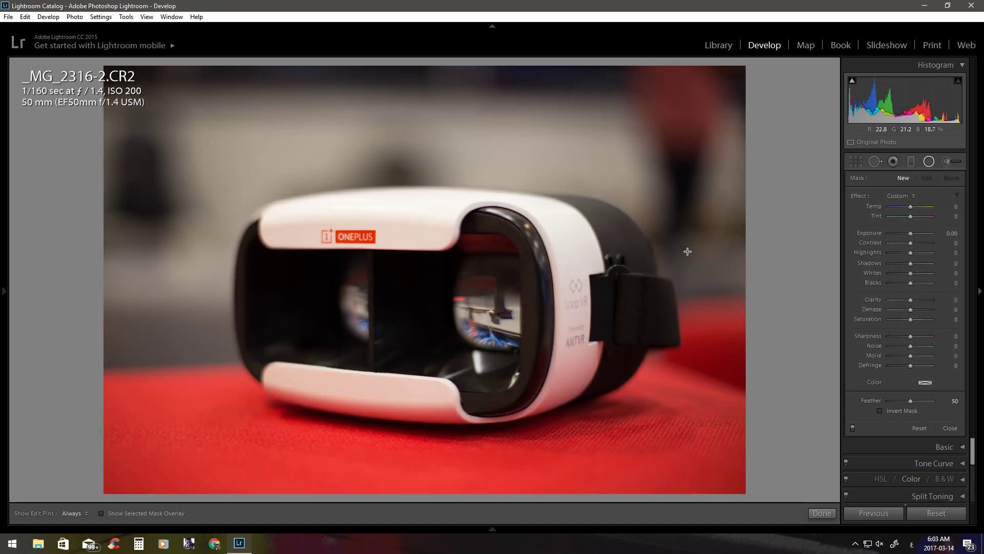
Set the adjustment brush to darken exposure and paint a stroke on the headset's upper left.
left_click(952, 161)
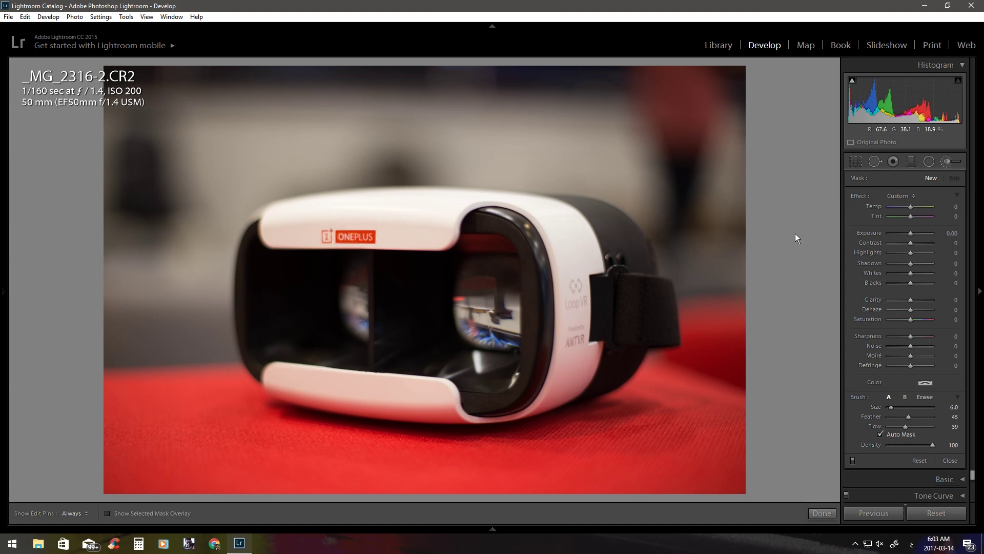
left_click(904, 232)
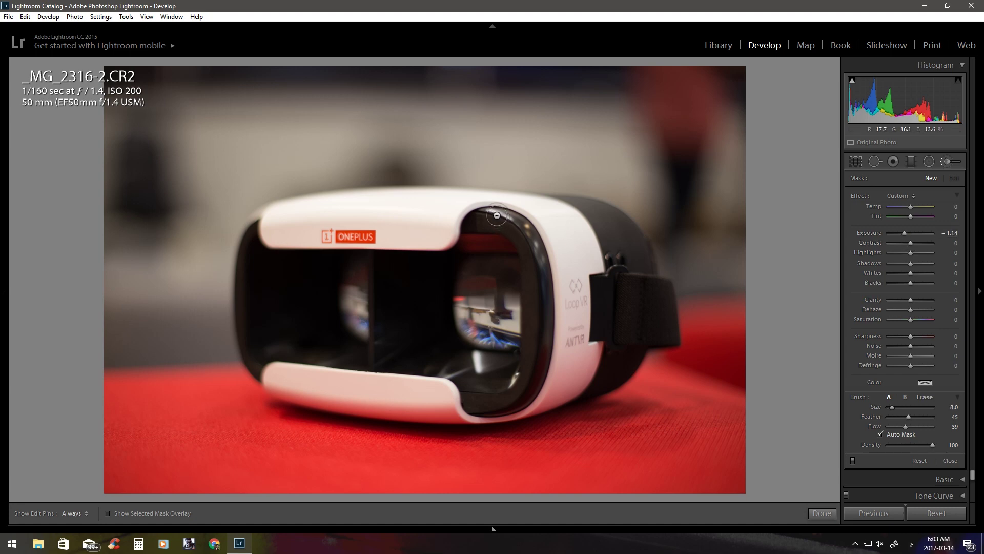
key("h")
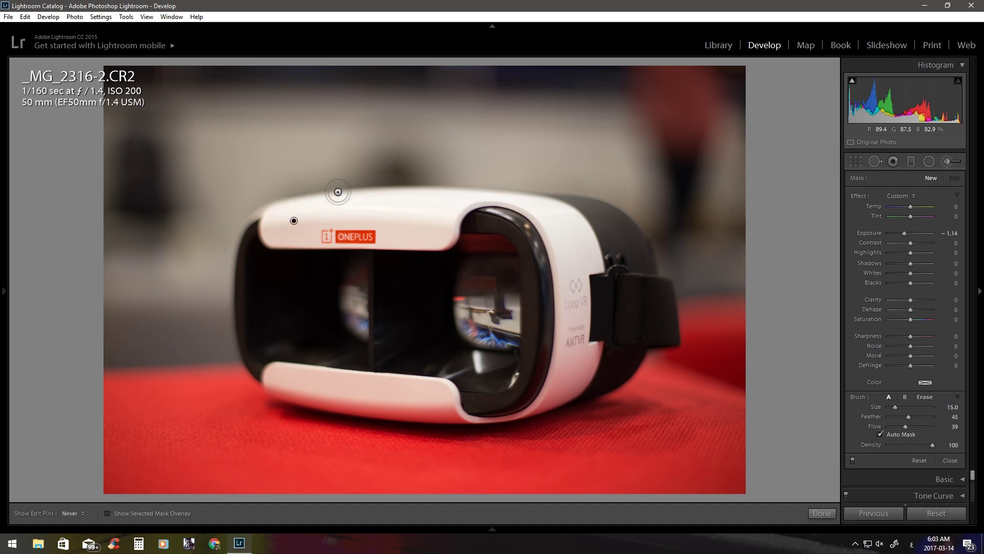
scroll(423, 188, "up", 1)
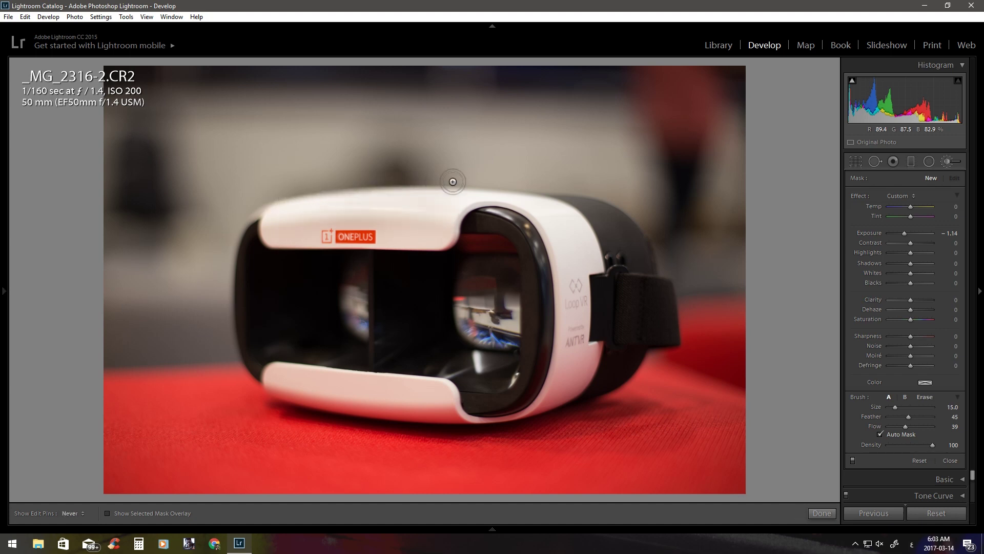
left_click_drag(389, 176, 294, 221)
key("h")
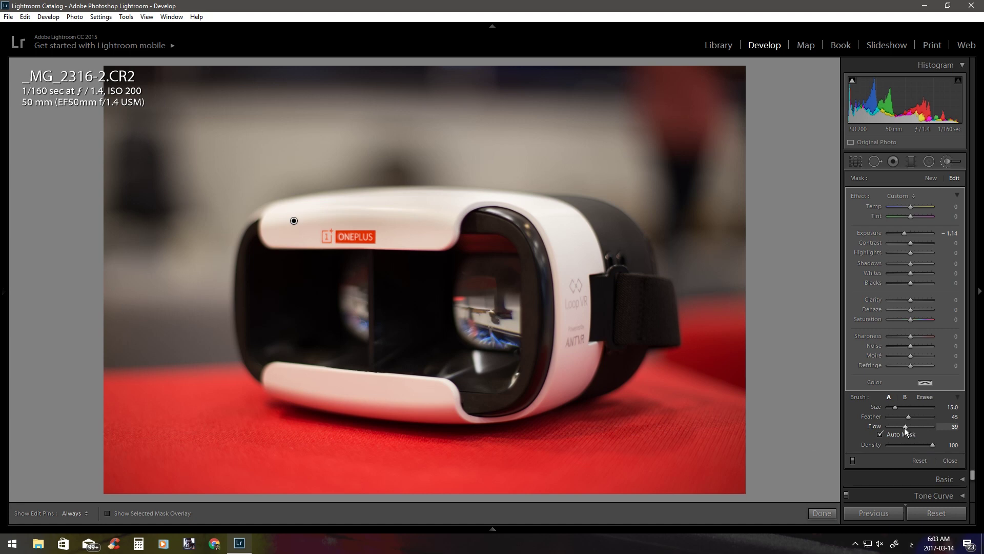
Set brush Flow 100 and Feather 55, resize the brush, and darken the headset's right edge.
left_click_drag(905, 427, 936, 427)
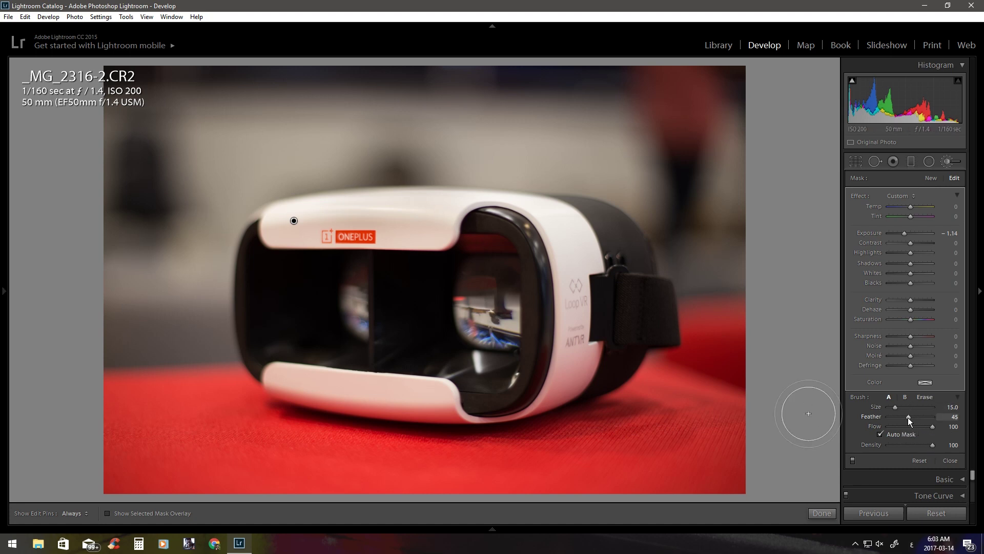
left_click_drag(909, 418, 913, 417)
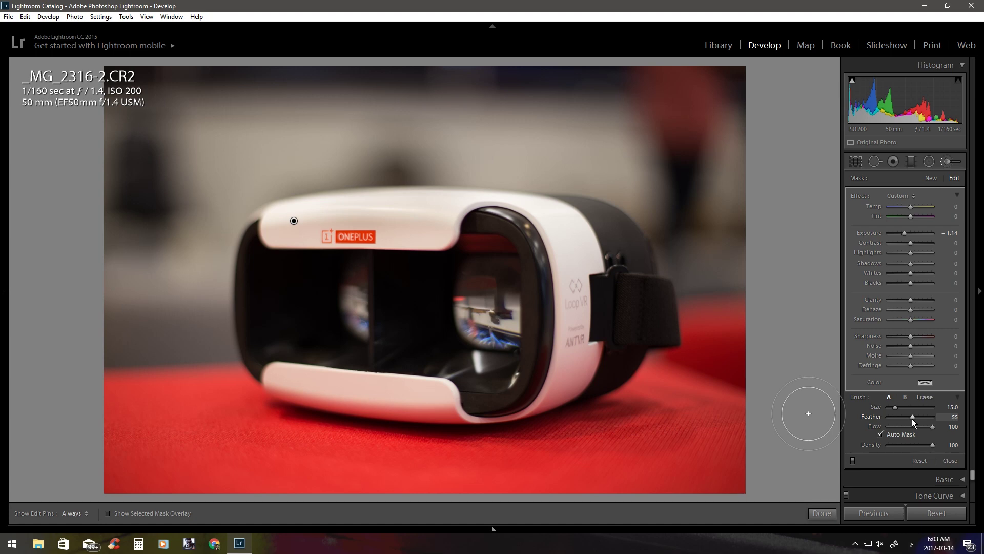
key("bracketleft")
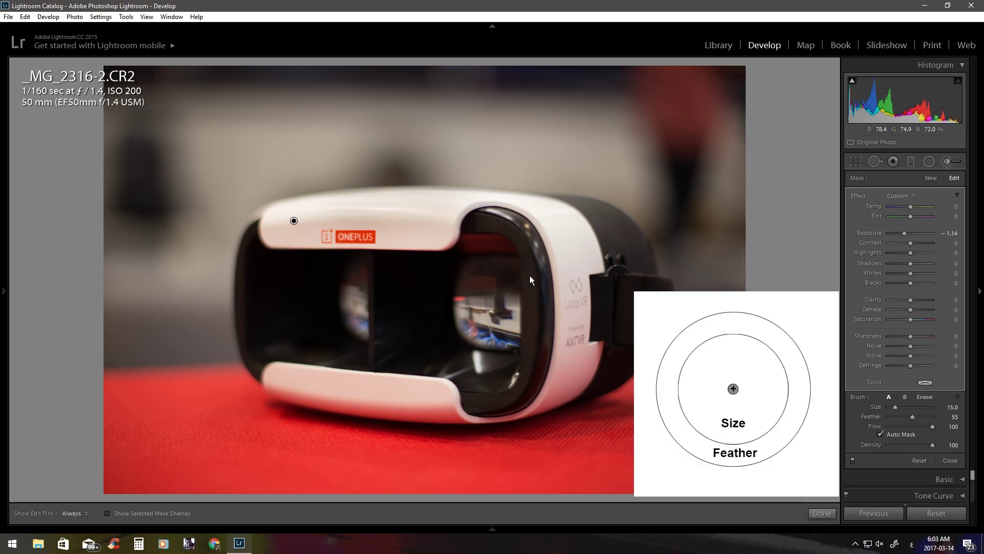
key("bracketright")
key("bracketright")
key("bracketright")
key("h")
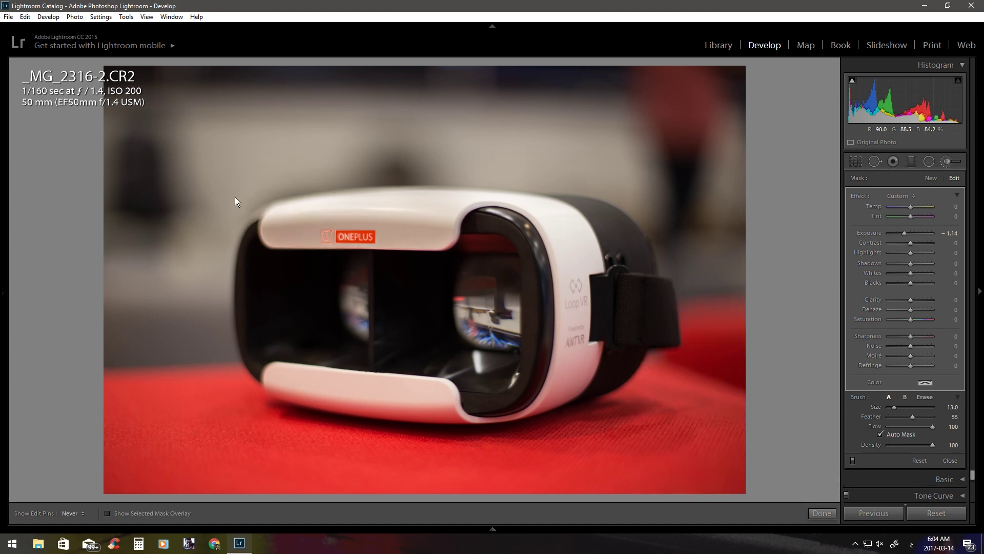
key("h")
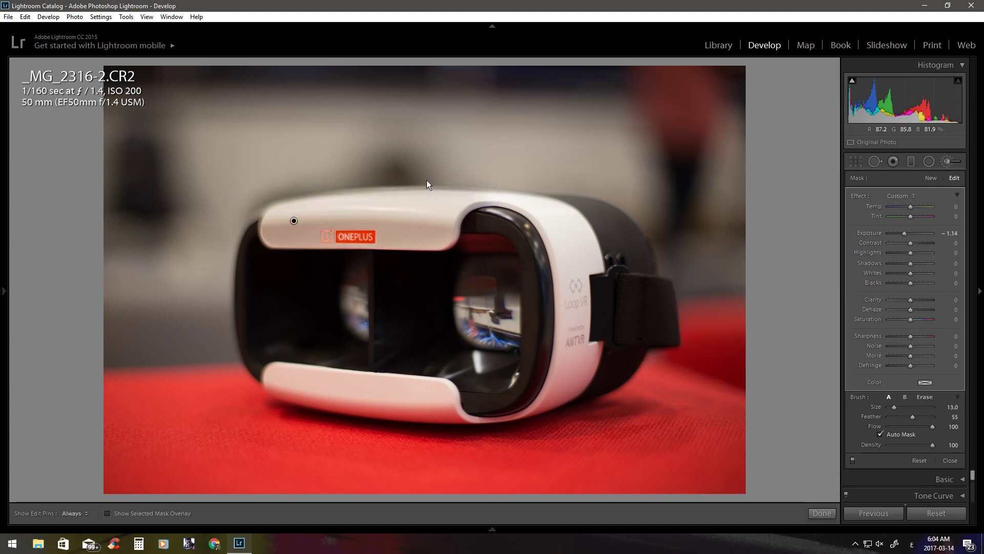
key("h")
mouse_move(530, 184)
left_mouse_down()
mouse_move(450, 395)
mouse_move(250, 359)
left_mouse_up()
key("h")
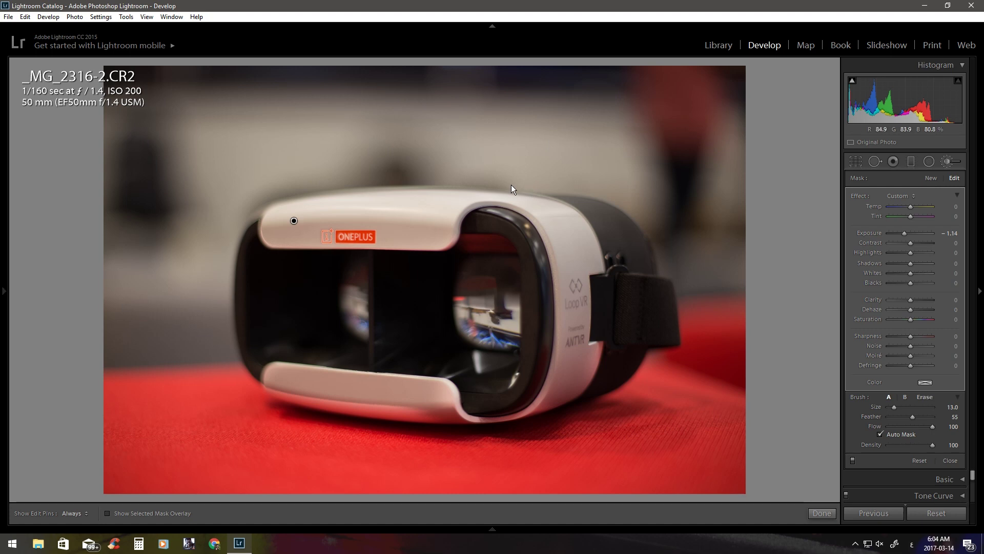
Select and delete the Exposure -1.14 brush stroke on the headset.
key("k")
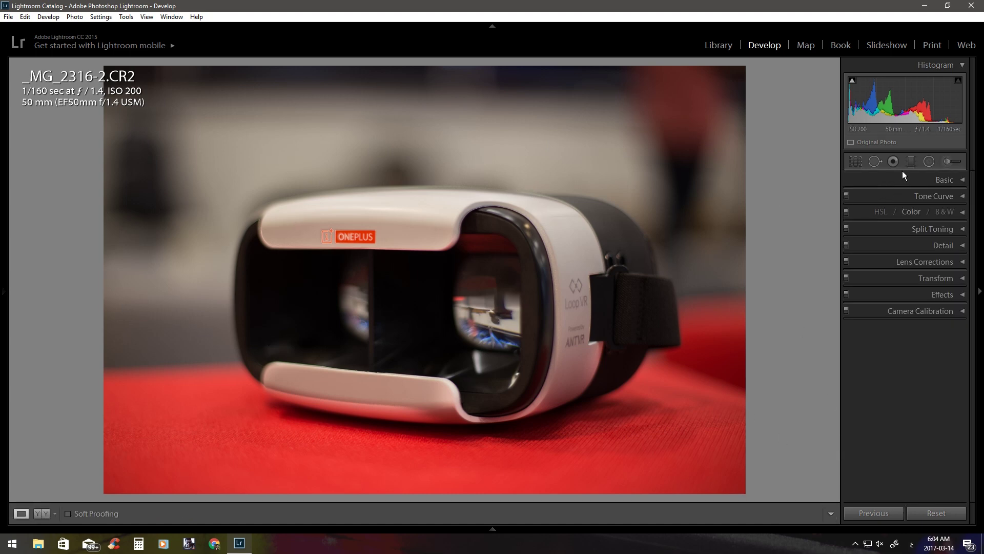
left_click(950, 160)
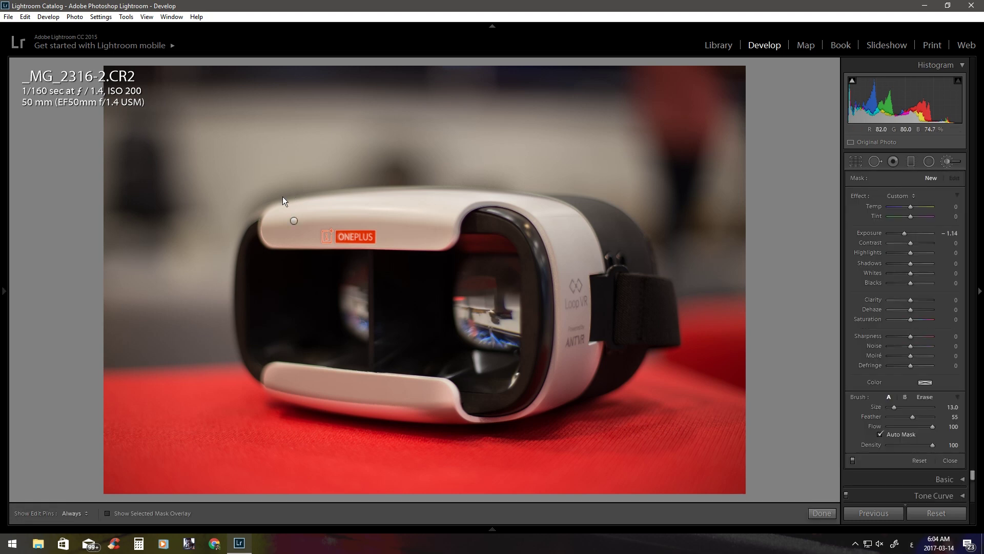
left_click(295, 222)
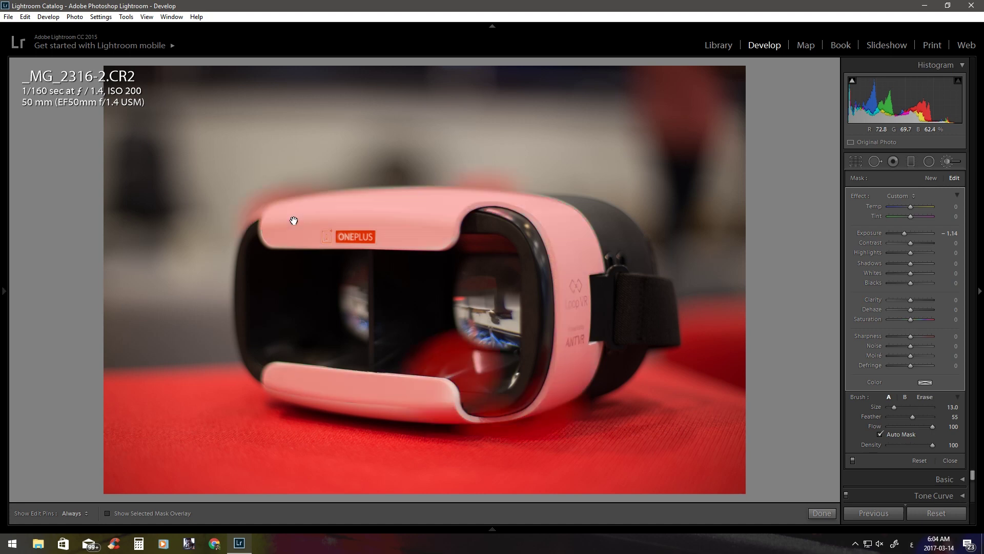
key("Delete")
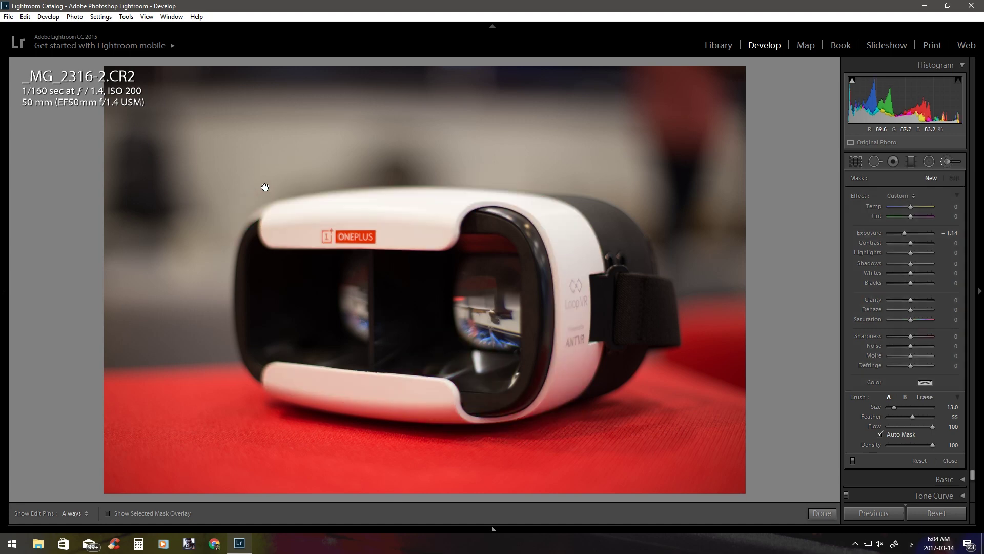
Reset the brush Exposure to 0, close the brush, and zoom in on the ONEPLUS logo.
left_click(948, 233)
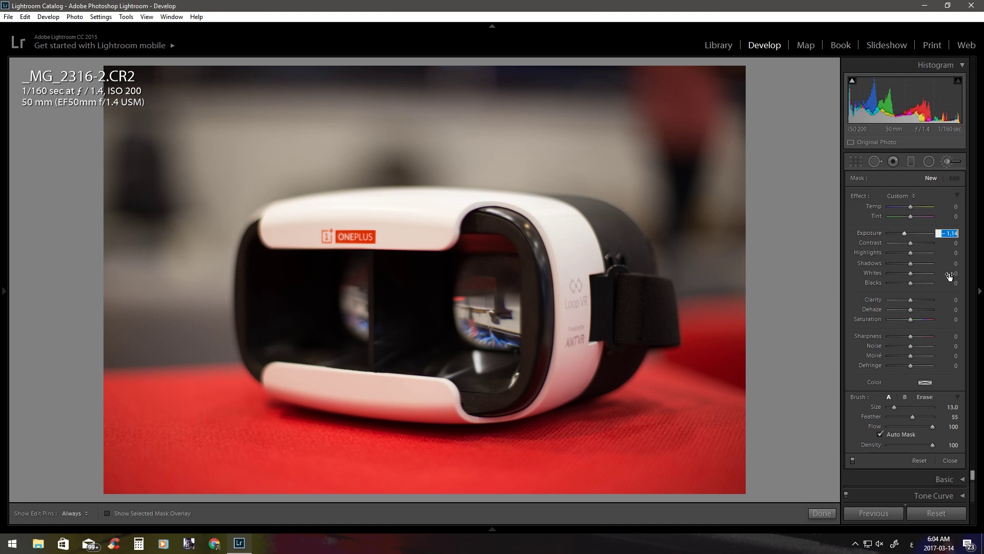
type("0")
key("Return")
key("k")
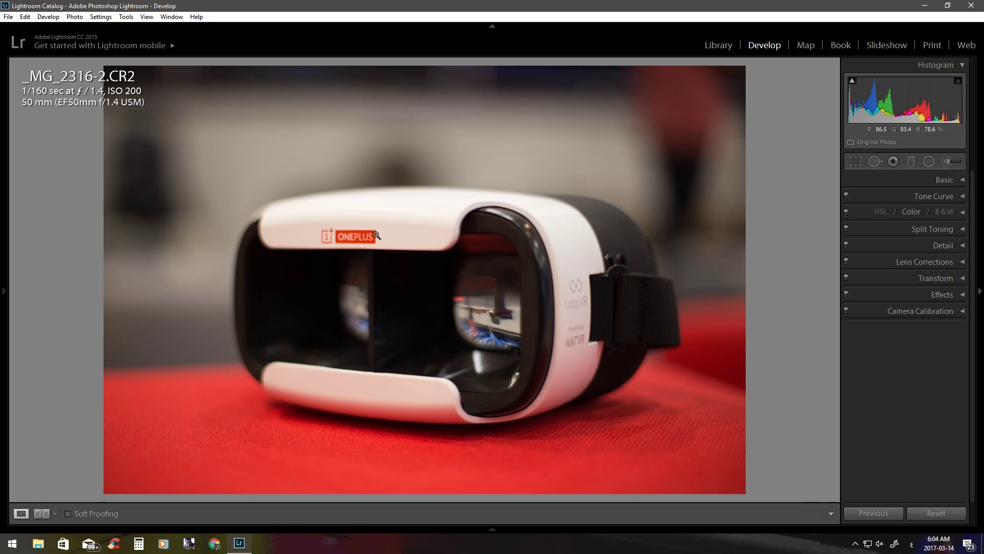
left_click(376, 236)
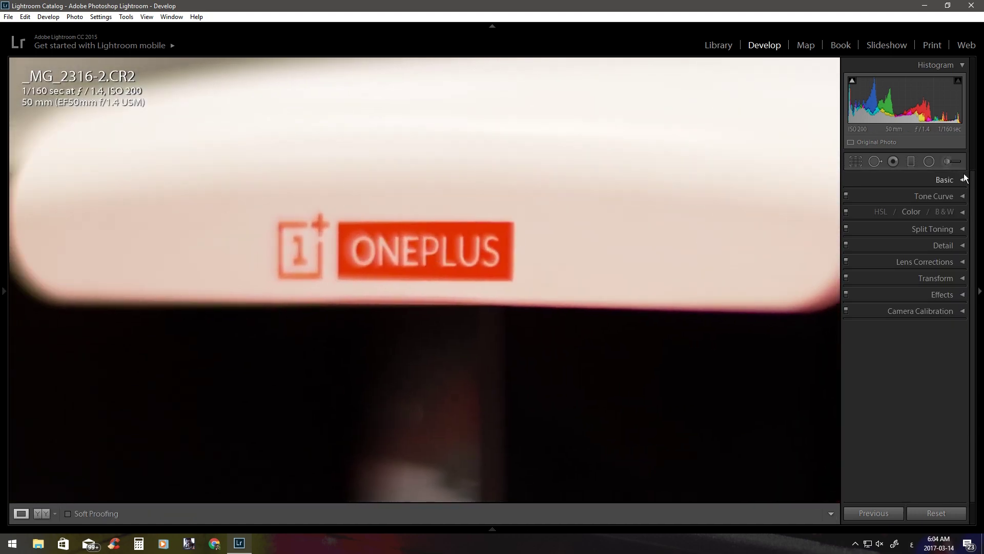
Paint a Clarity 100 adjustment-brush stroke over the ONEPLUS logo.
left_click(950, 162)
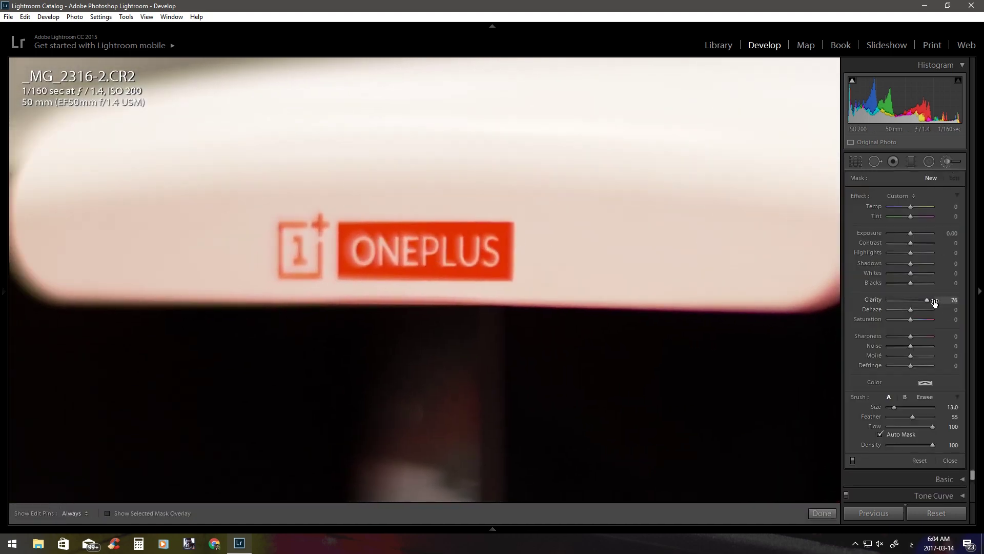
left_click_drag(865, 300, 925, 303)
key("h")
left_click_drag(353, 242, 371, 246)
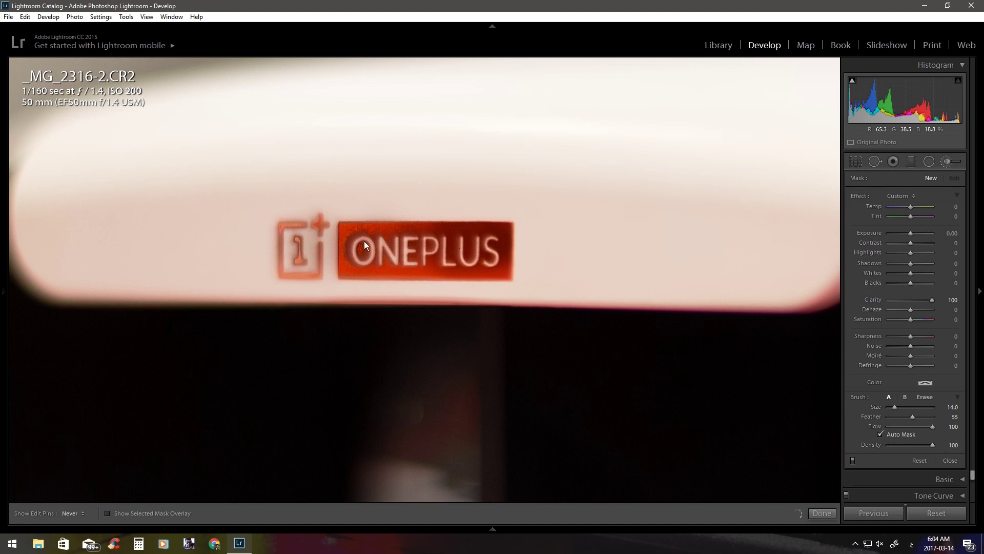
key("h")
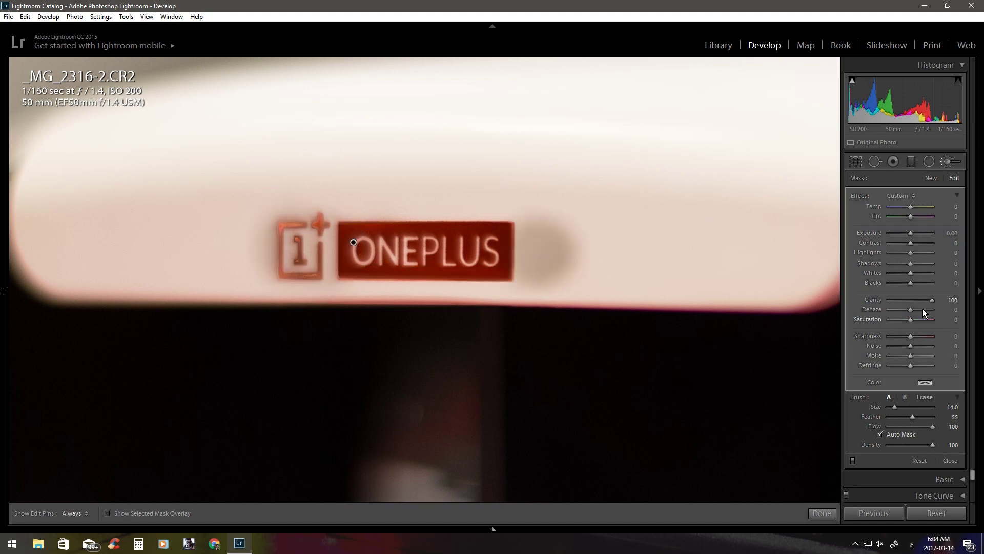
Lower that stroke's Clarity to 21, then to 0, and close the brush.
left_click_drag(921, 300, 915, 299)
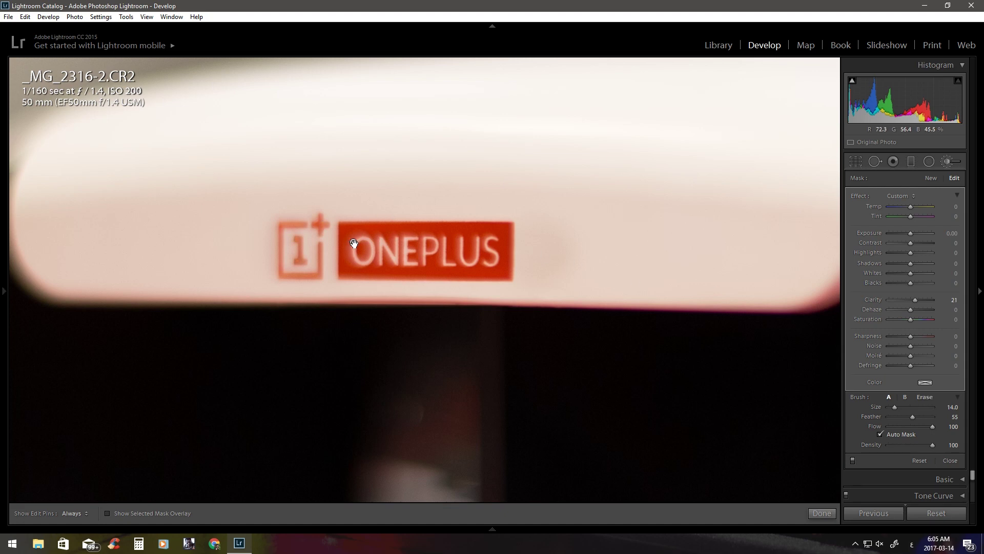
left_click(953, 300)
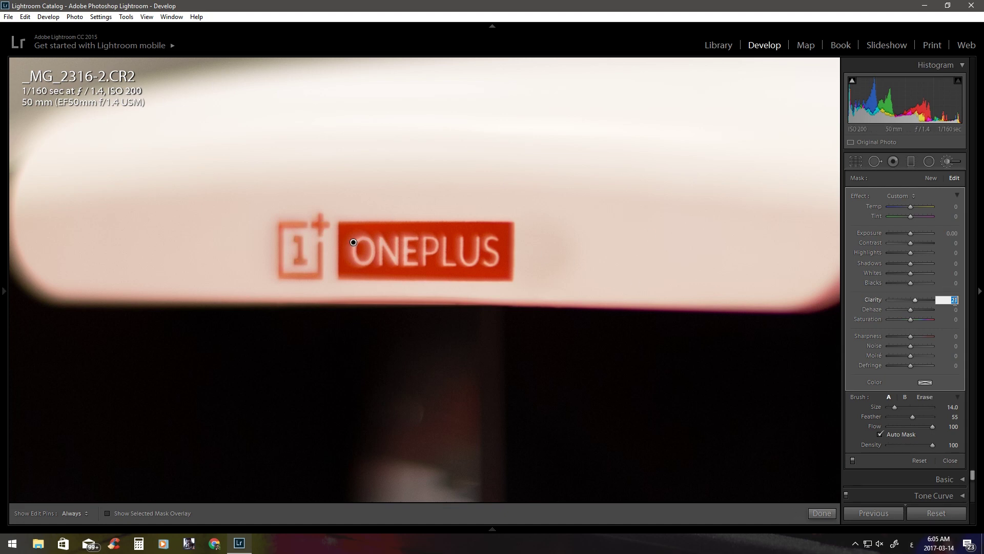
type("0")
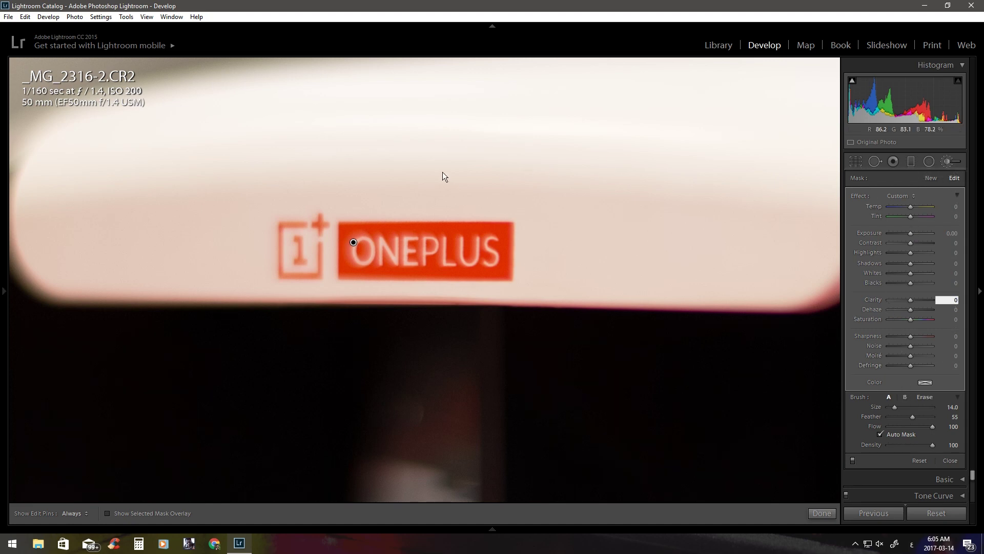
left_click(949, 161)
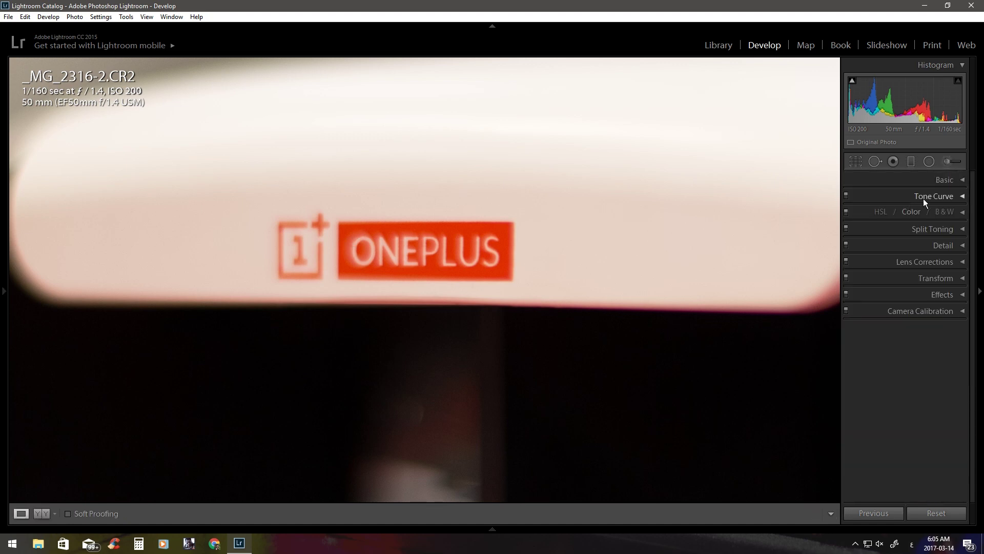
Expand the Basic panel and zoom out from the logo close-up to the whole photo.
left_click(943, 181)
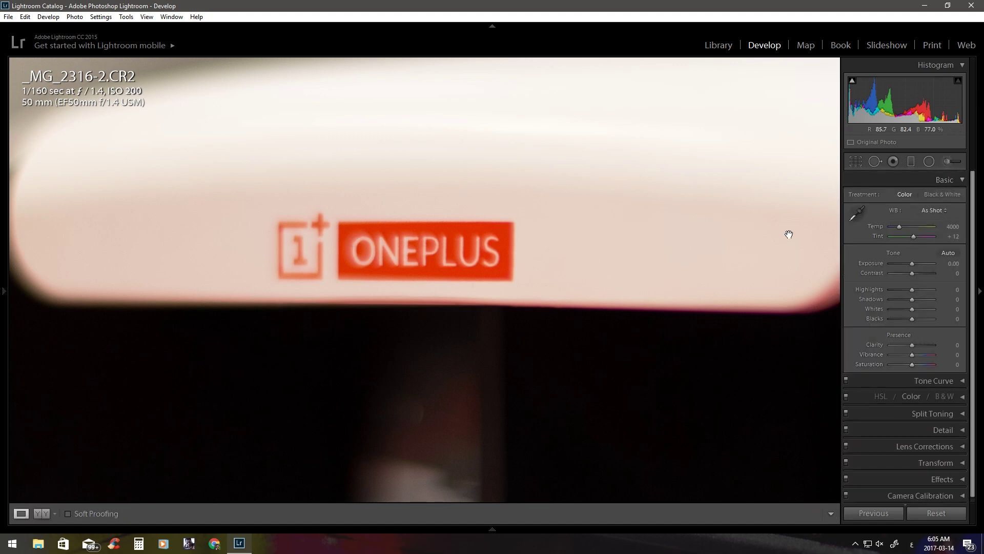
left_click_drag(385, 239, 418, 272)
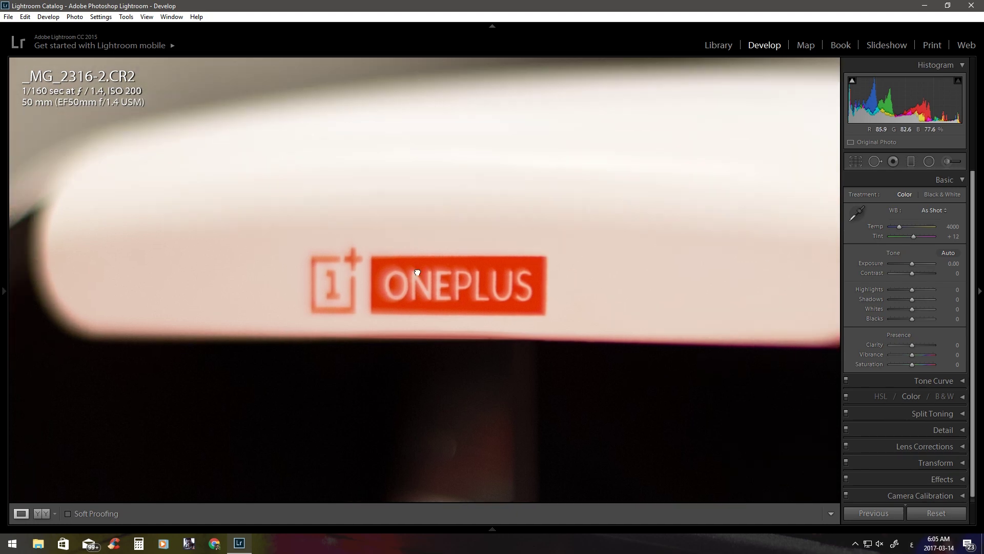
left_click(418, 273)
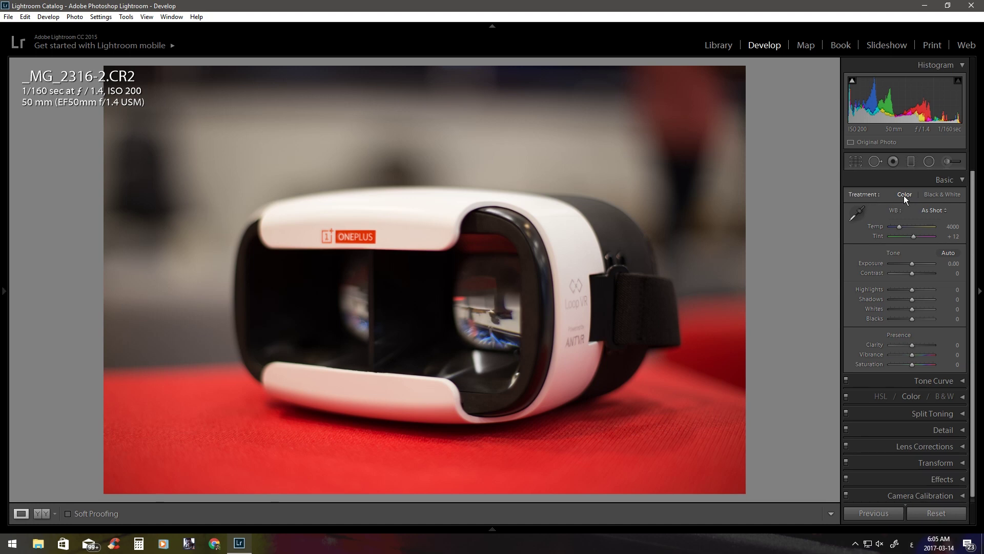
Toggle Treatment between Black & White and Color twice, ending on Color.
left_click(935, 195)
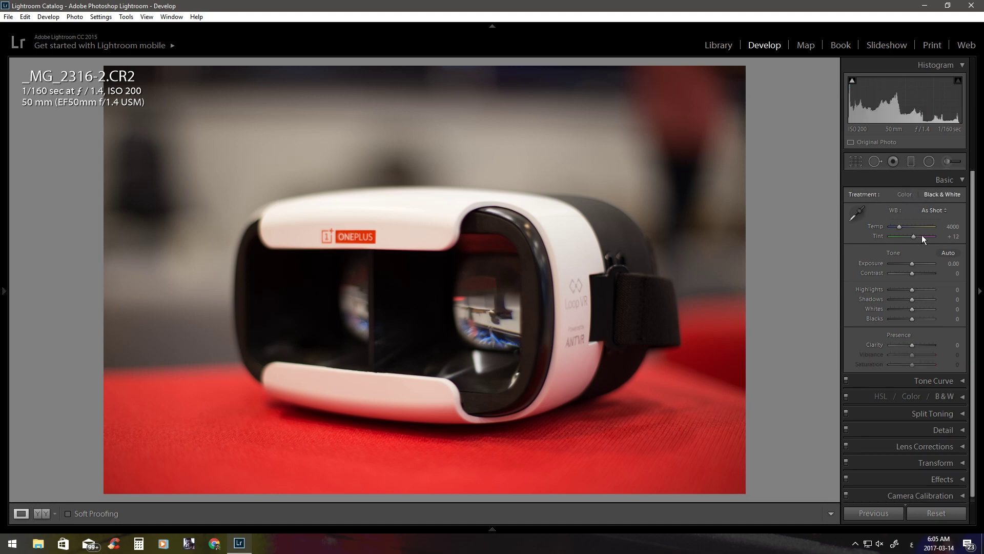
left_click(907, 195)
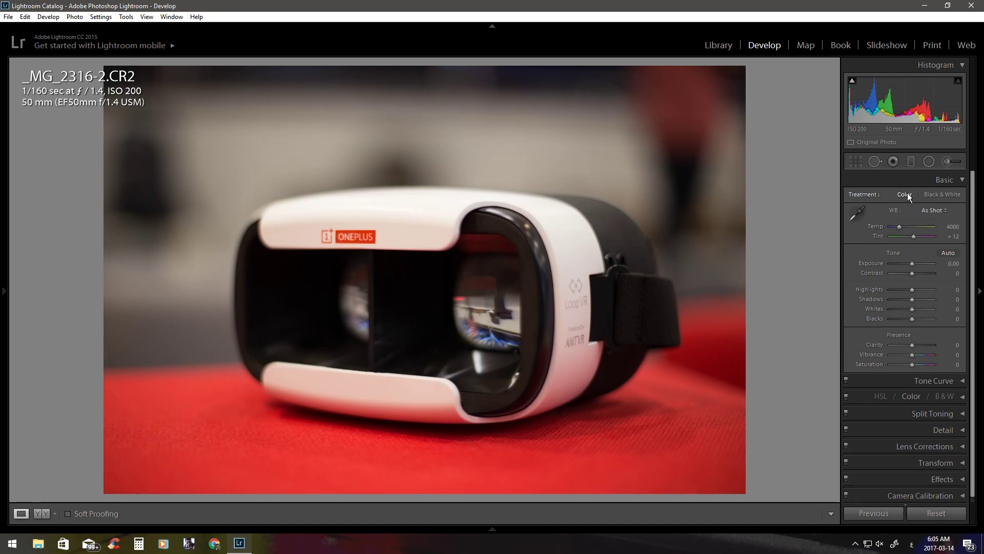
left_click(933, 198)
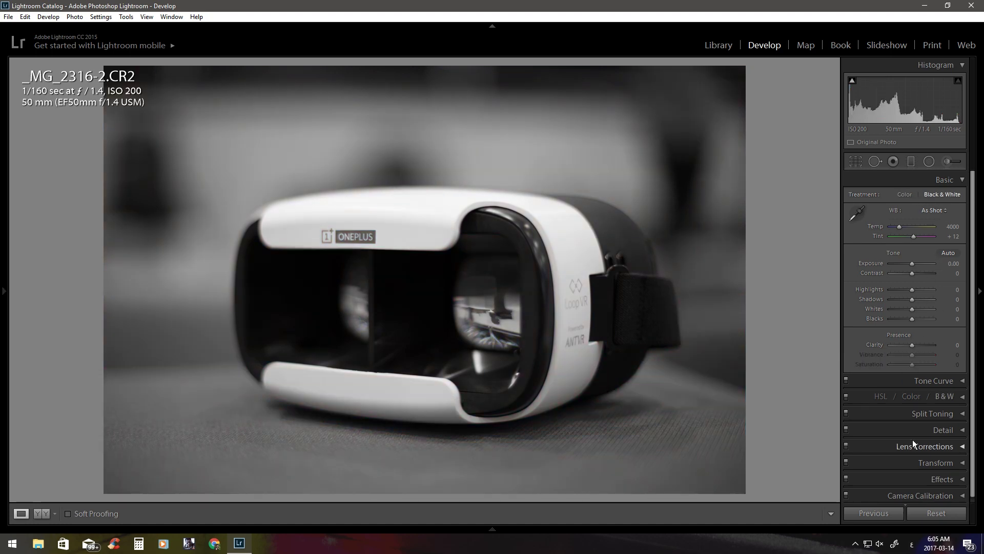
left_click(904, 193)
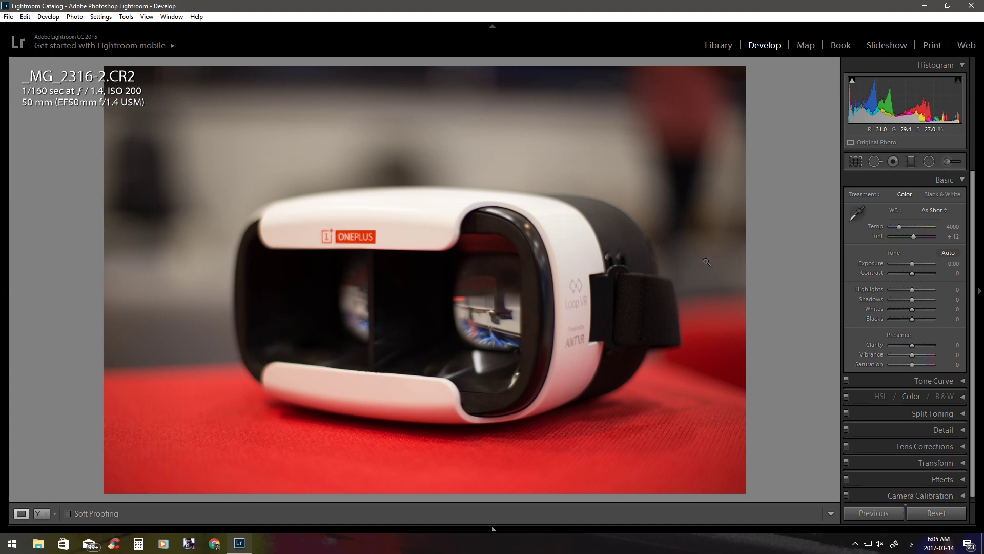
Apply the Fluorescent white balance preset and try shifting Tint toward green and magenta.
left_click(933, 210)
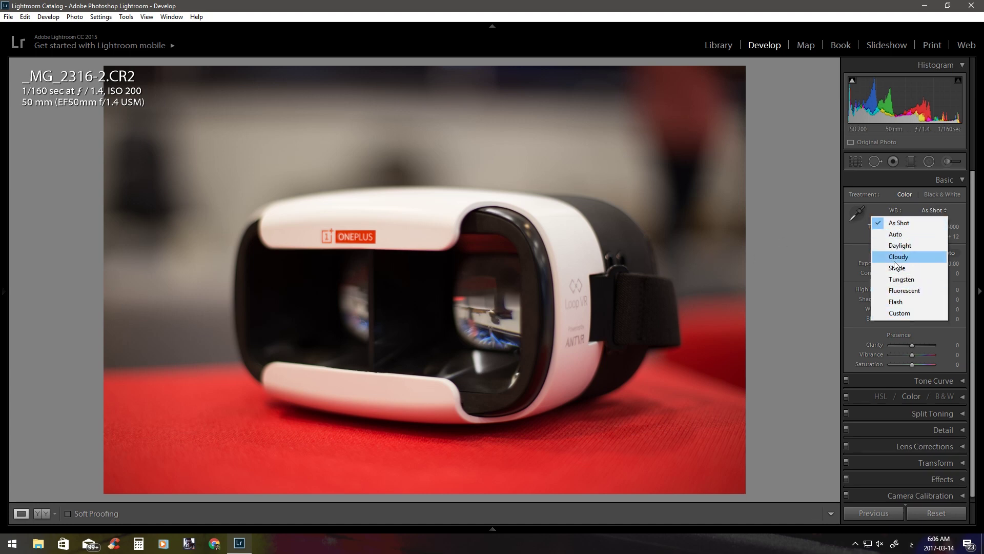
left_click(914, 290)
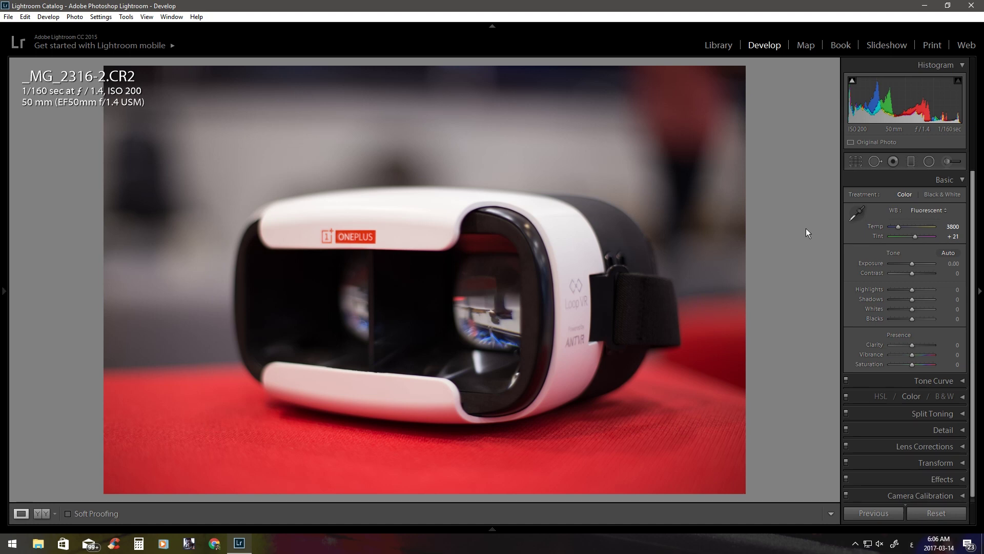
left_click(903, 238)
left_click_drag(905, 236, 929, 237)
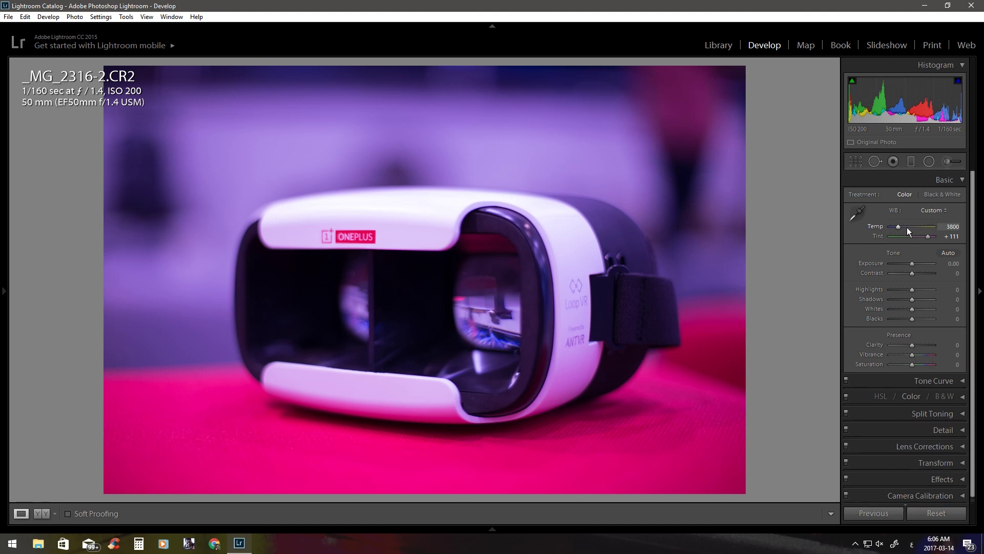
Compare As Shot and Auto white balance, then settle on Fluorescent (Temp 3800, Tint +21).
left_click(928, 211)
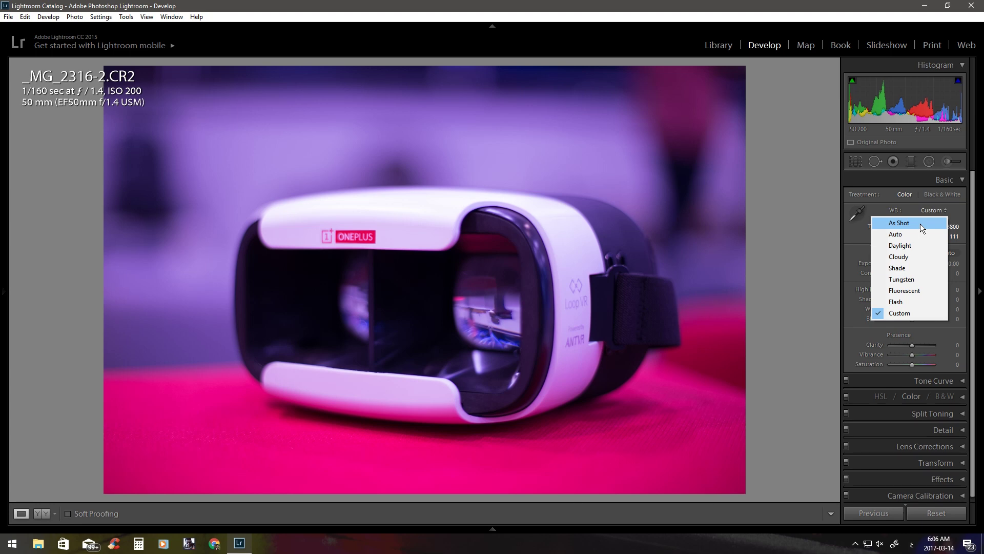
left_click(921, 225)
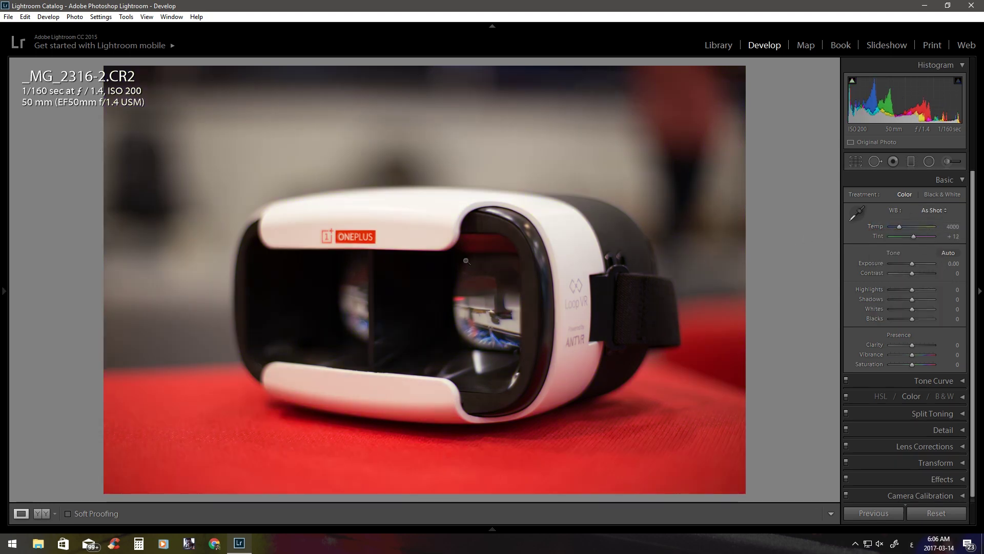
left_click(928, 209)
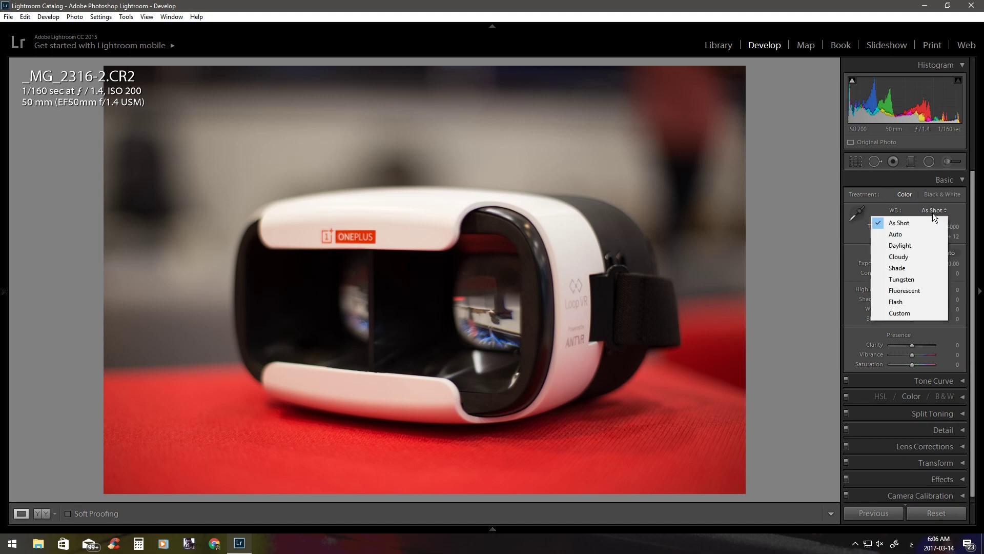
left_click(906, 233)
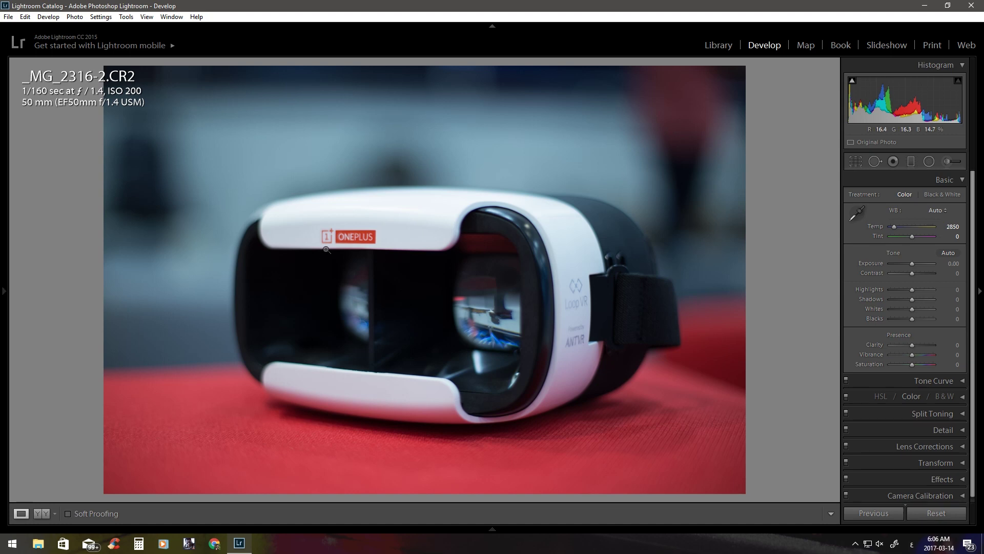
left_click(939, 210)
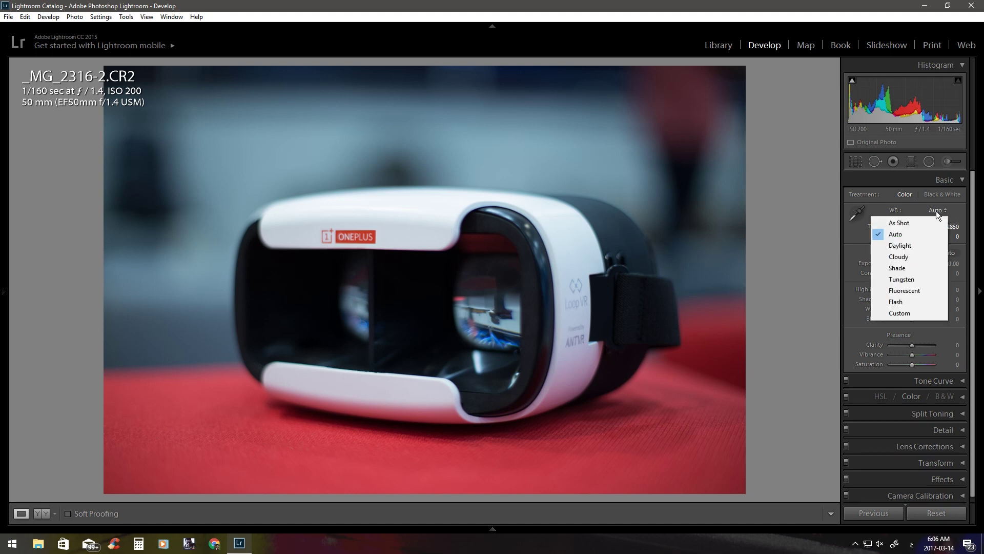
left_click(915, 222)
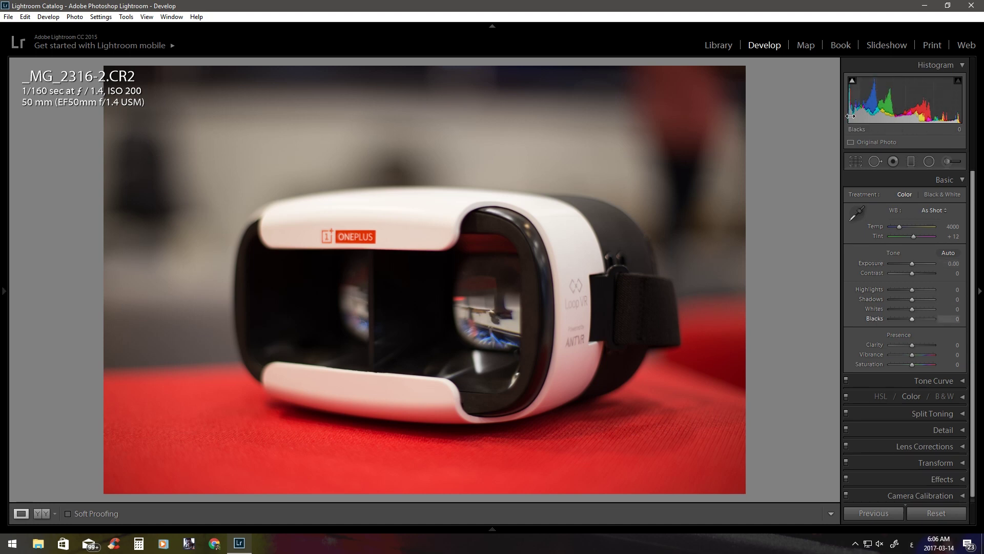
left_click(933, 210)
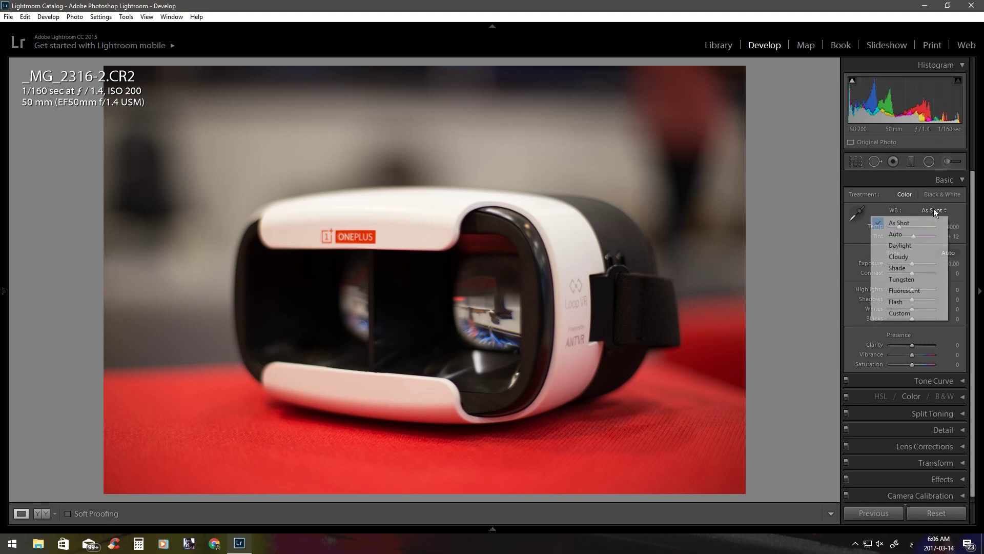
left_click(909, 233)
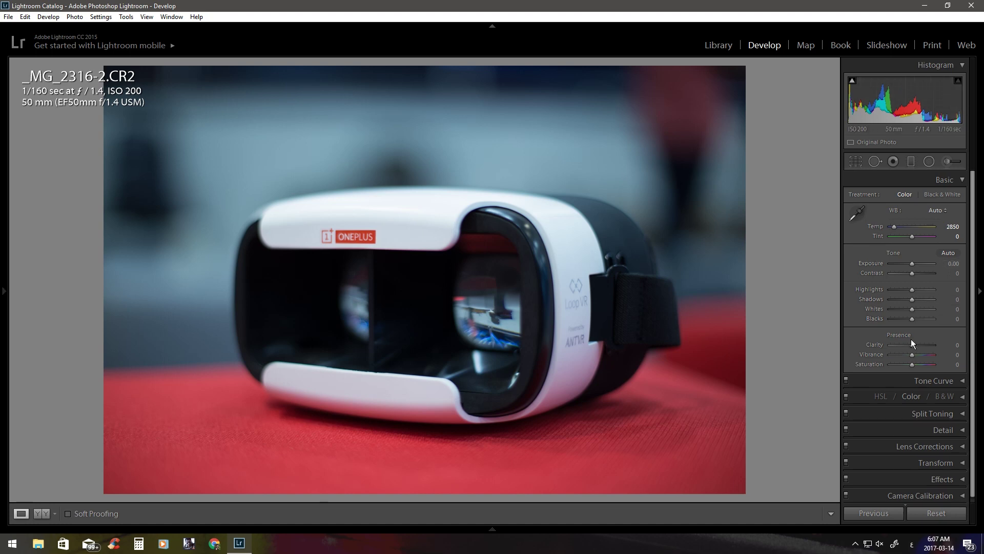
left_click(938, 210)
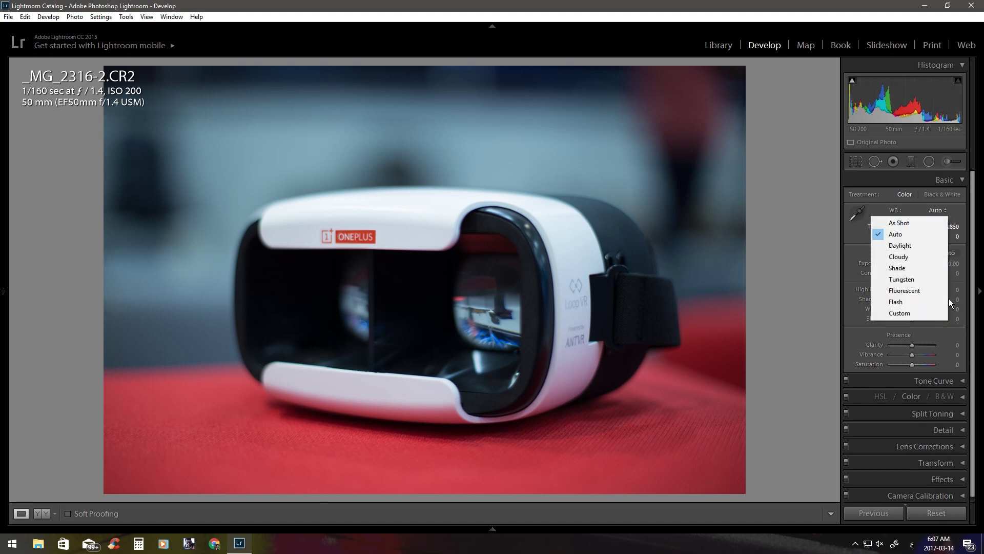
left_click(906, 289)
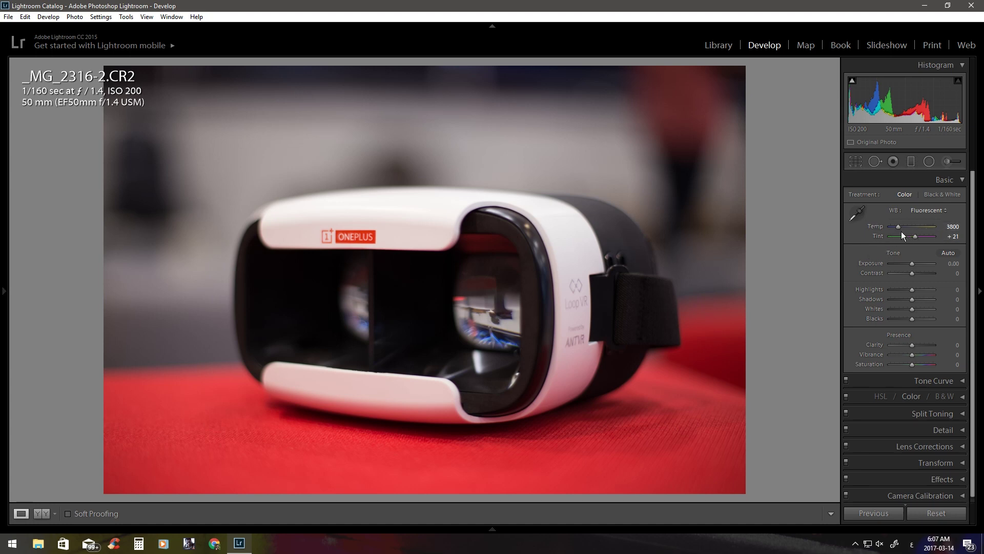
Try Temp values of 3310 and 12750, then enter a Tint of 0.
left_click_drag(900, 226, 896, 226)
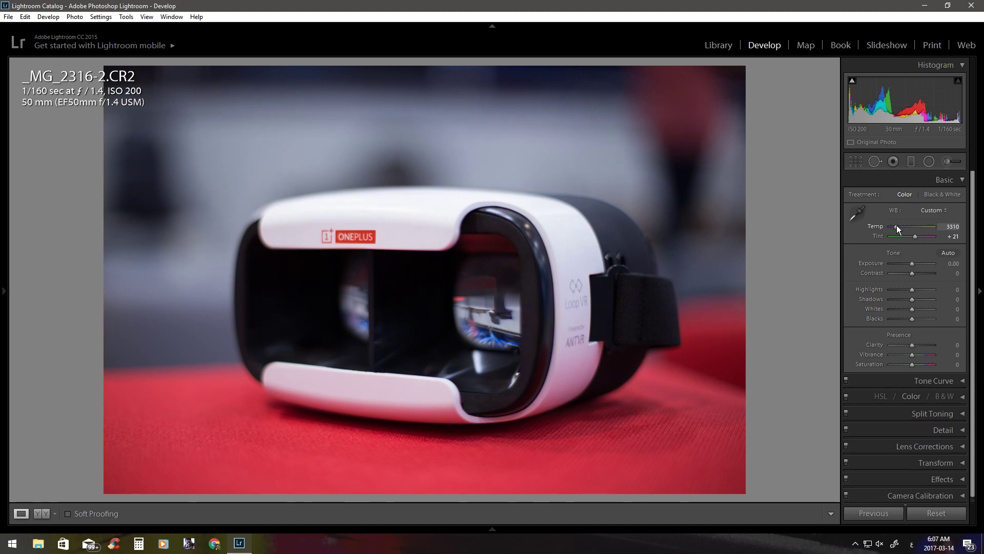
mouse_move(897, 226)
left_mouse_down()
mouse_move(924, 229)
mouse_move(897, 228)
left_mouse_up()
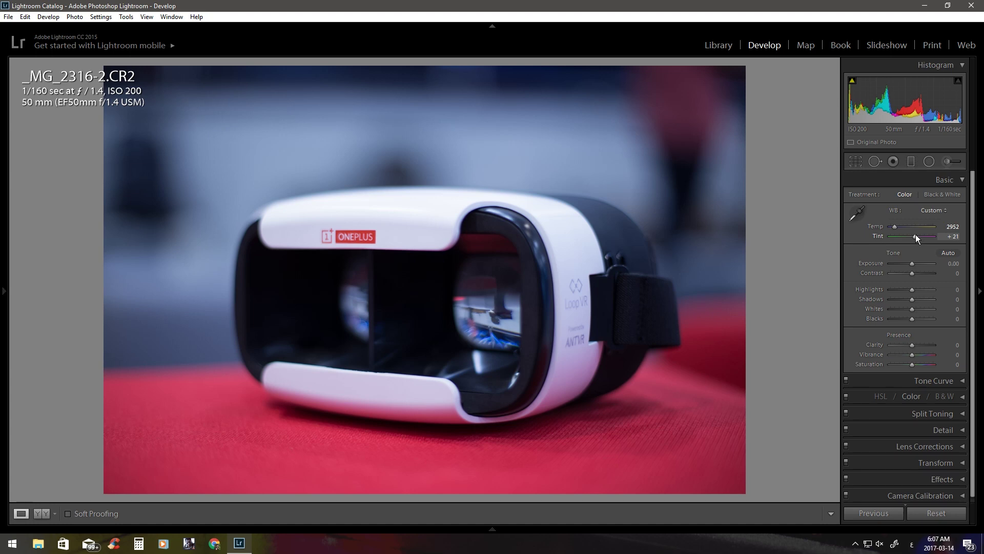
left_click_drag(916, 237, 915, 236)
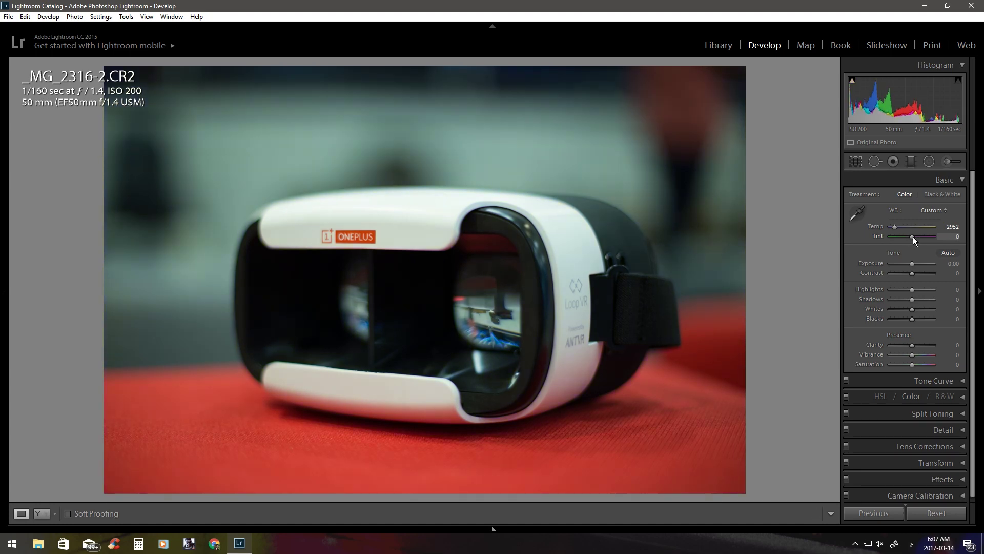
left_click(951, 236)
type("0")
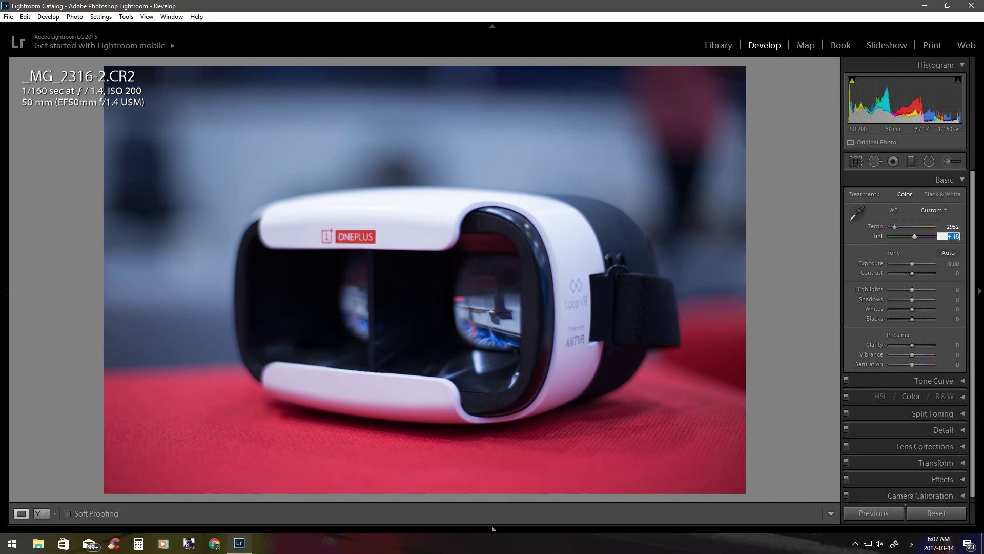
key("Return")
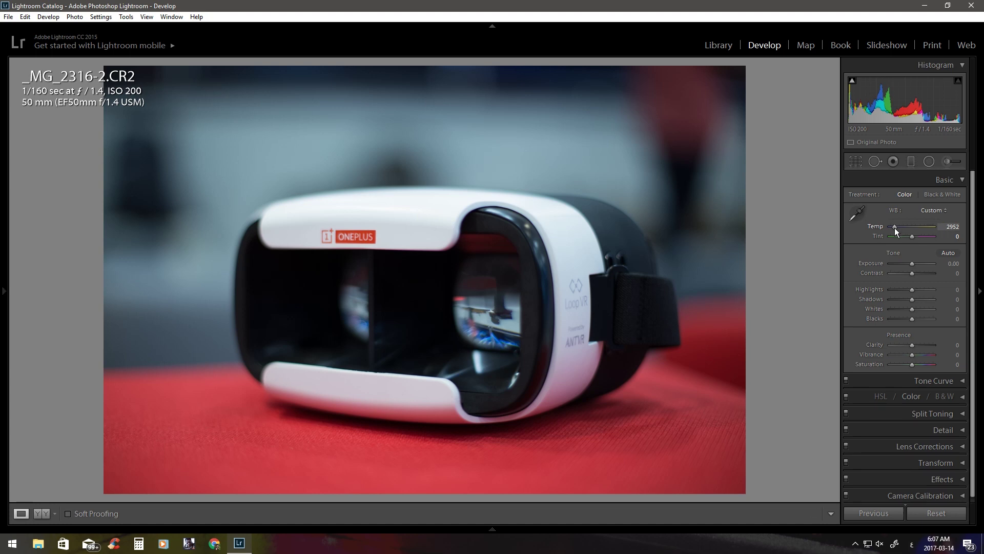
Cool the Temp to 2714, undo it, and set 2714 again.
left_click_drag(895, 227, 894, 227)
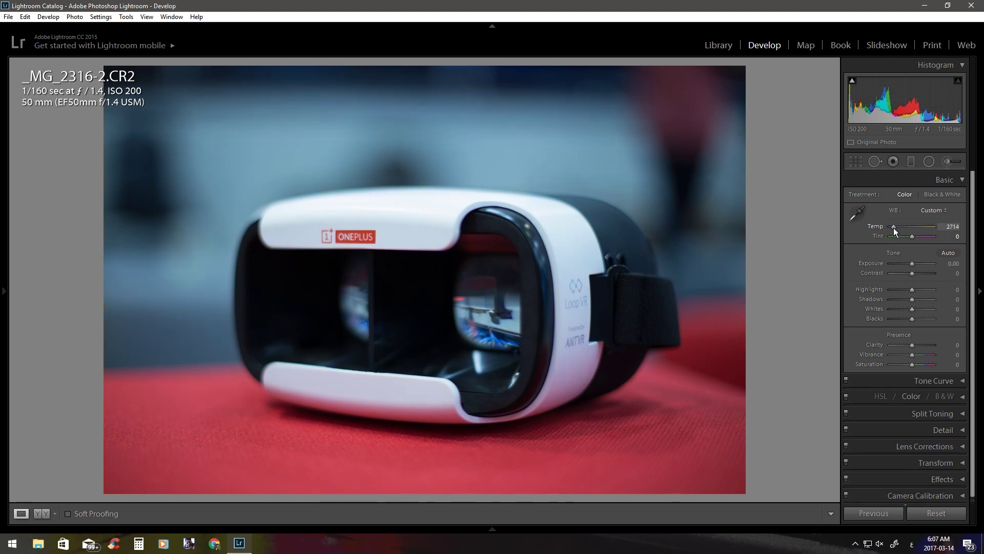
key("ctrl+z")
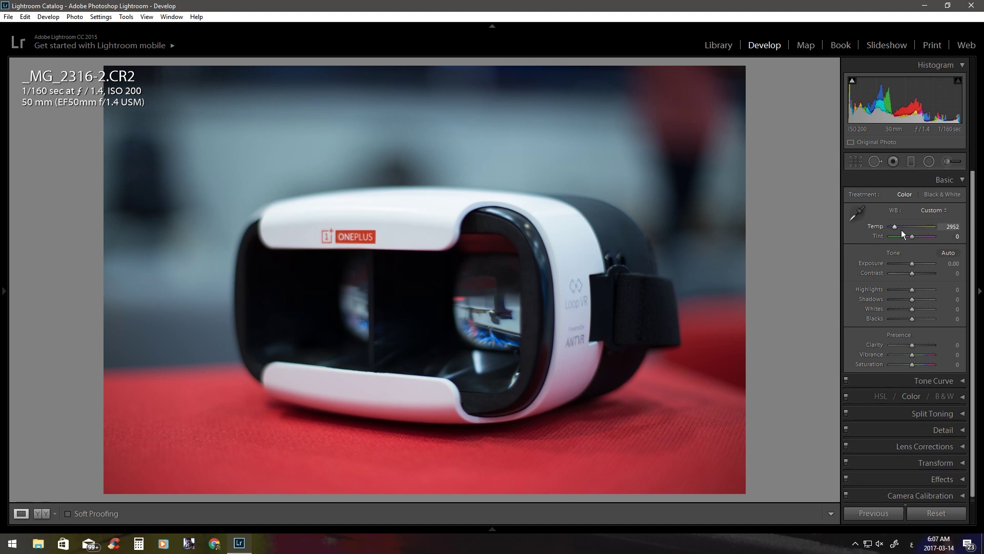
left_click_drag(896, 228, 894, 229)
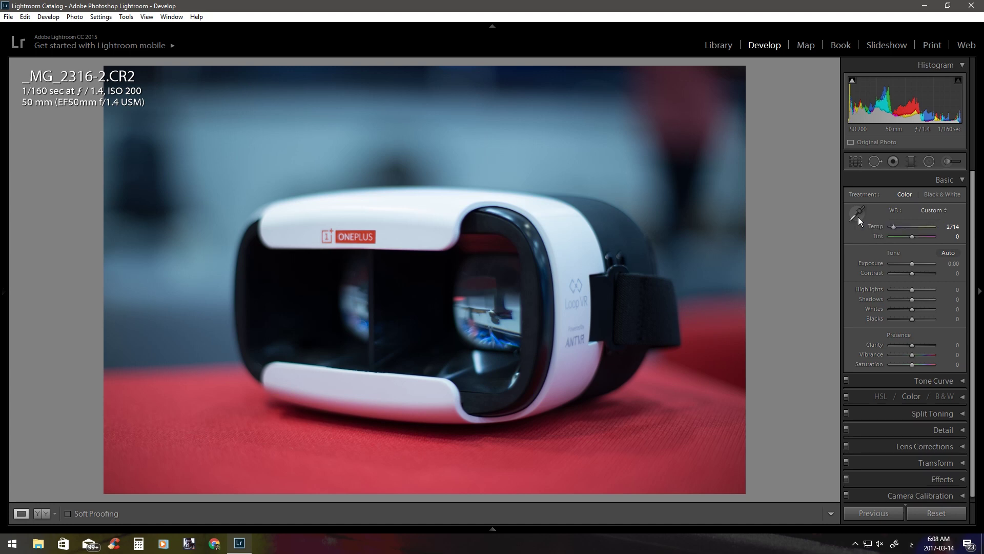
Sample the white headset shell with the WB eyedropper, then cool Temp to 2833.
left_click(859, 217)
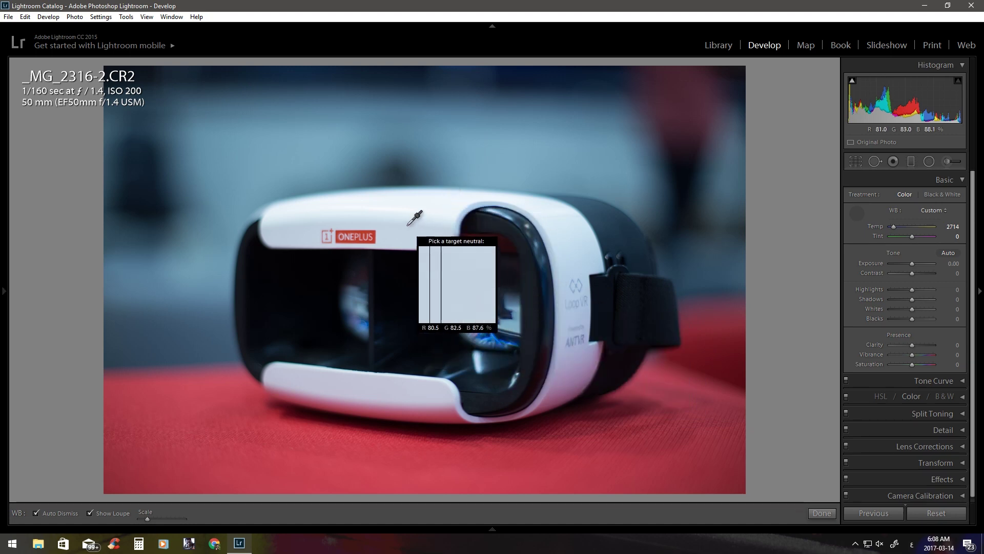
left_click(406, 230)
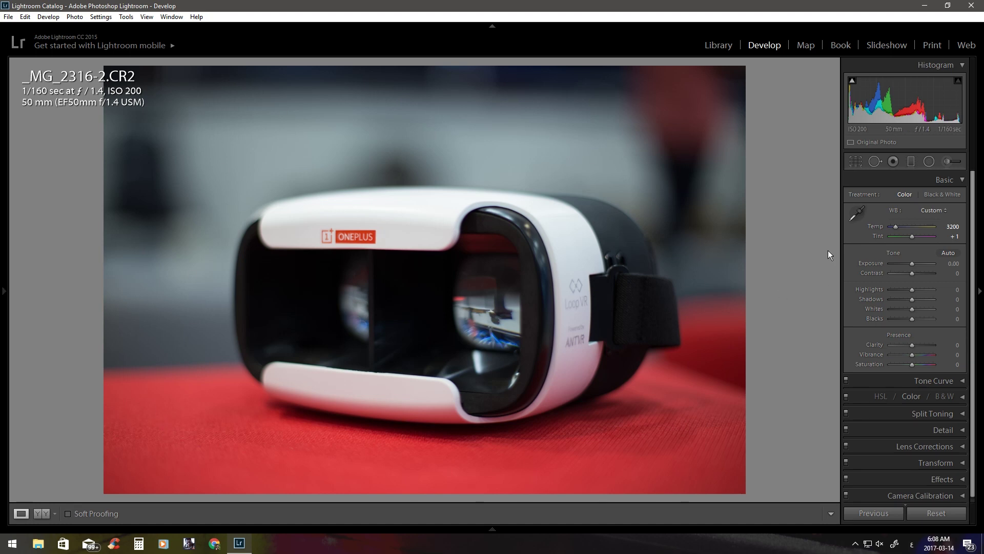
left_click(894, 229)
left_click_drag(895, 229, 893, 227)
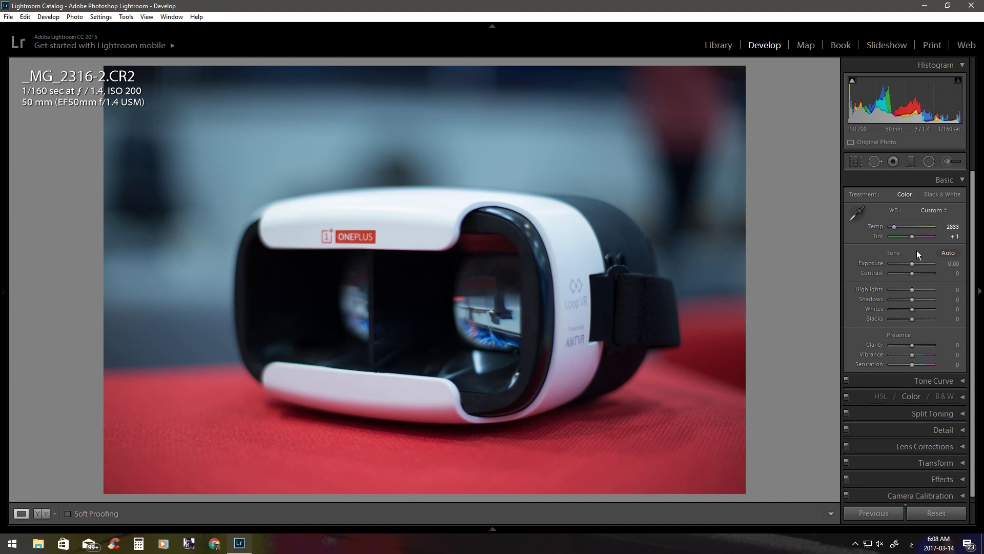
Adjust Exposure up to +1.31, then back to +0.71, finally settling at +0.24.
mouse_move(912, 264)
left_mouse_down()
mouse_move(887, 264)
mouse_move(972, 266)
mouse_move(920, 260)
left_mouse_up()
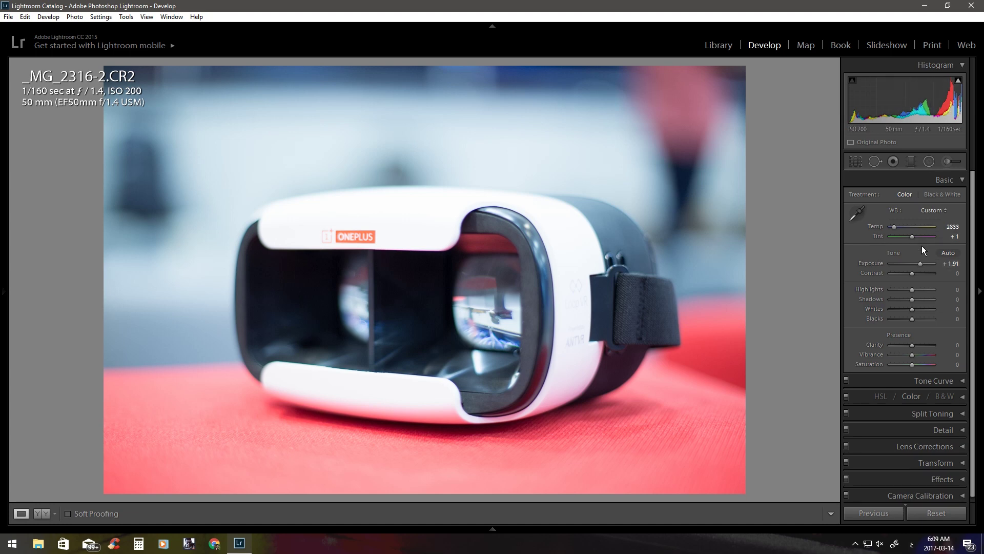
left_click_drag(922, 259, 917, 264)
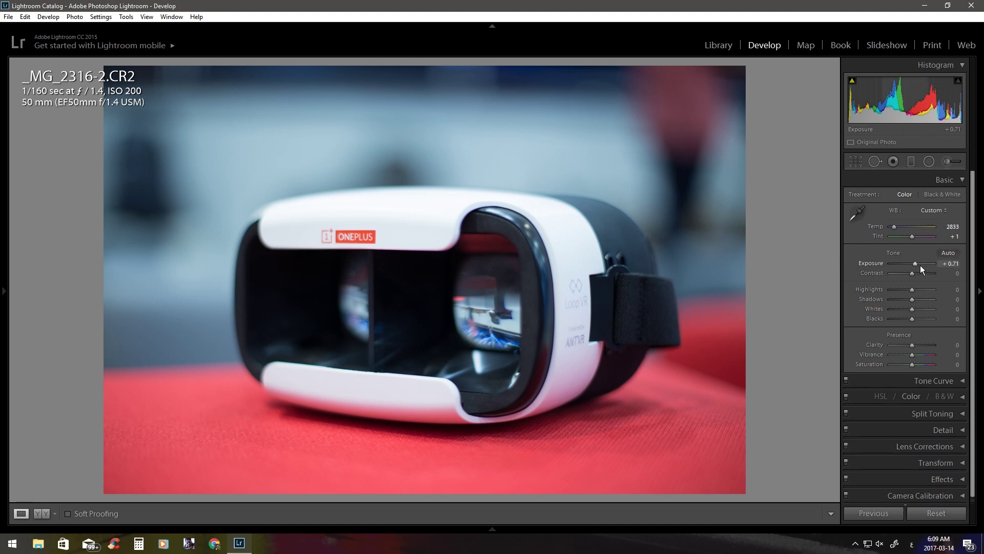
left_click_drag(918, 263, 915, 263)
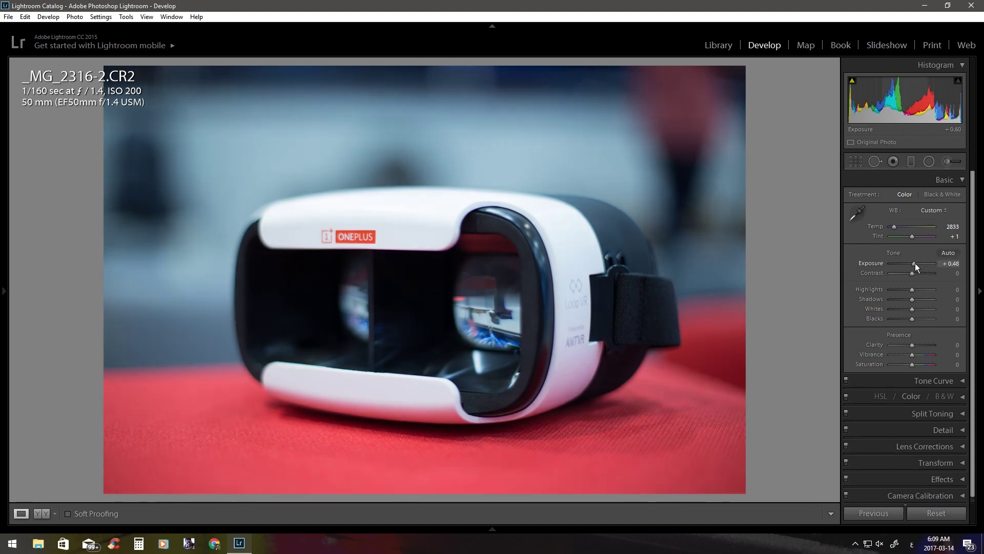
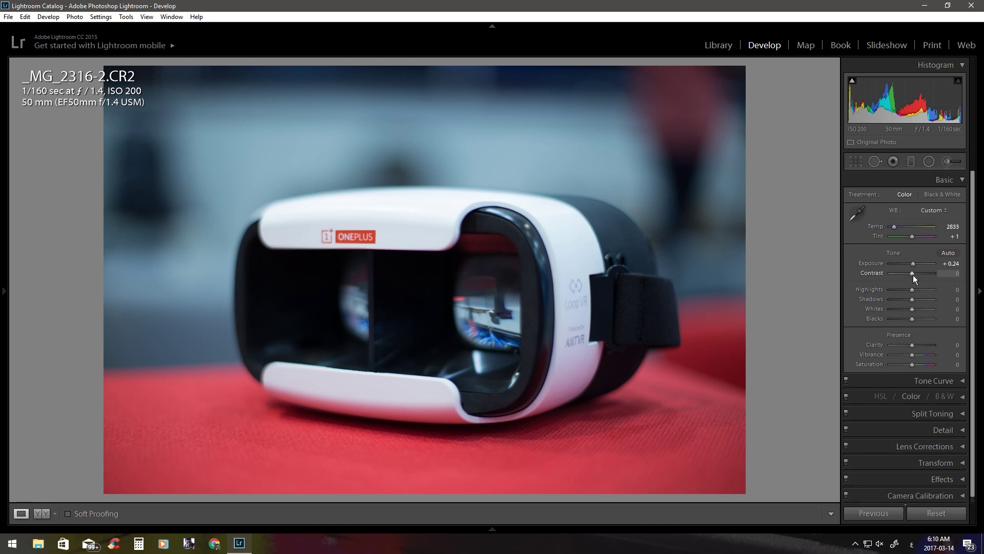
Push the headset photo's Contrast higher, then ease it back to +2.
left_click_drag(912, 274, 927, 273)
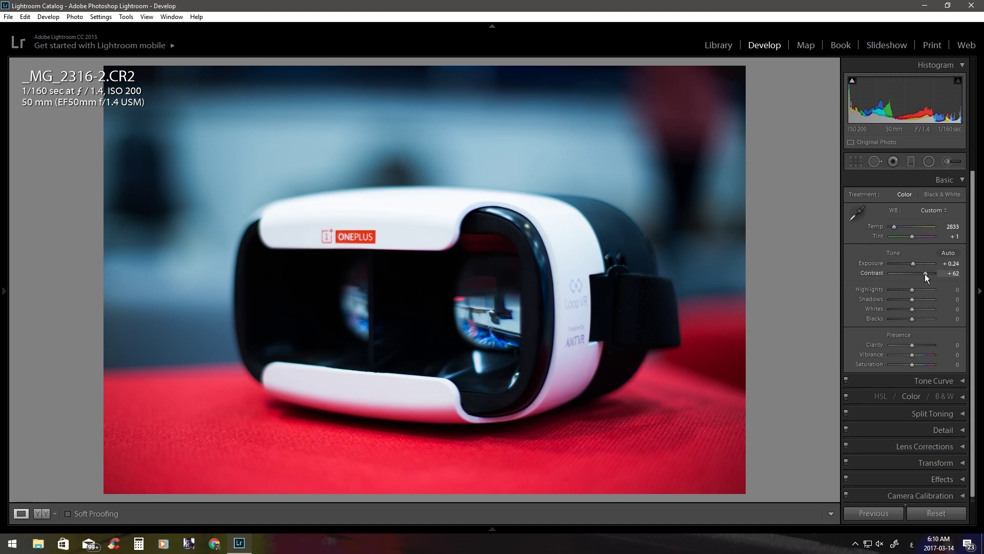
left_click_drag(926, 274, 924, 272)
left_click_drag(923, 273, 913, 271)
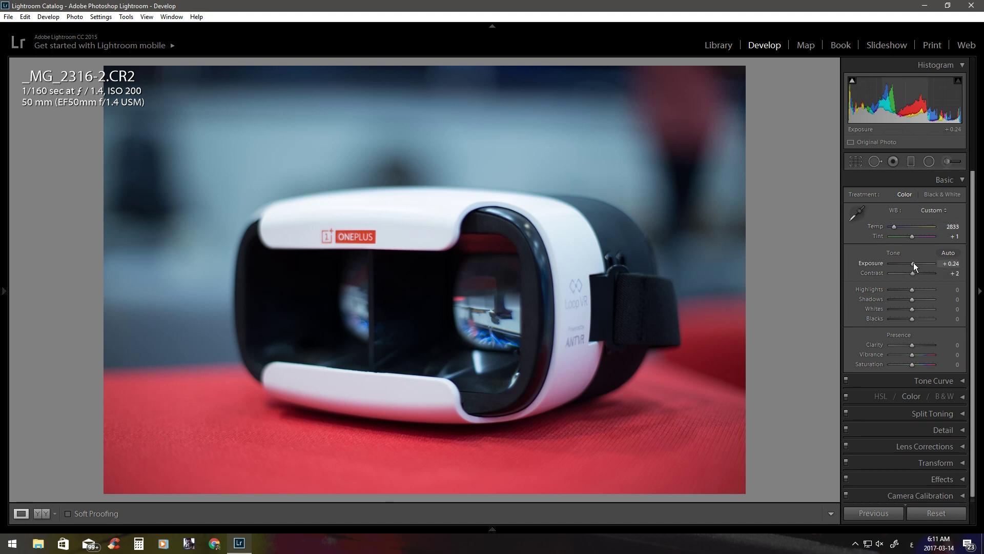
Set the headset photo's Exposure to +0.71 and Contrast to -24.
left_click_drag(914, 263, 922, 263)
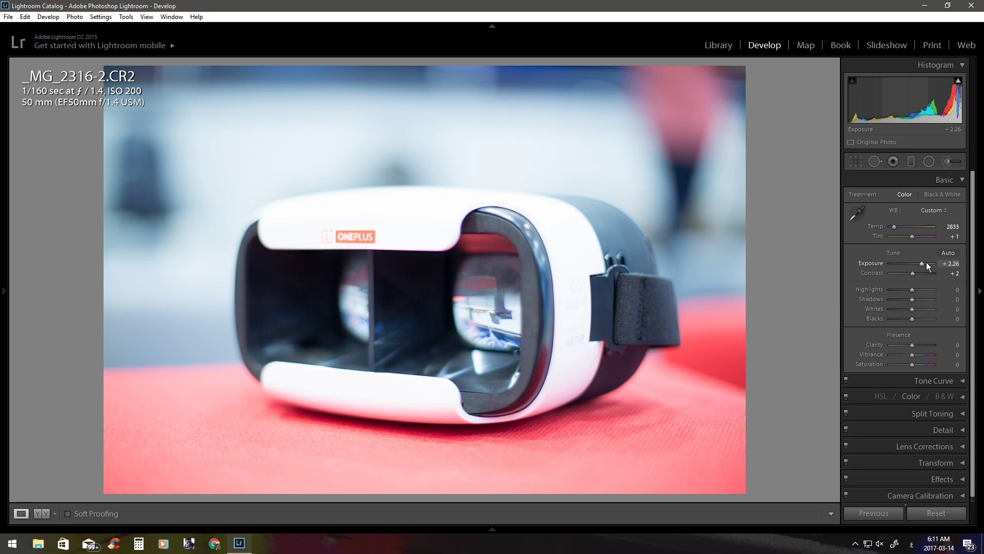
left_click_drag(922, 263, 915, 264)
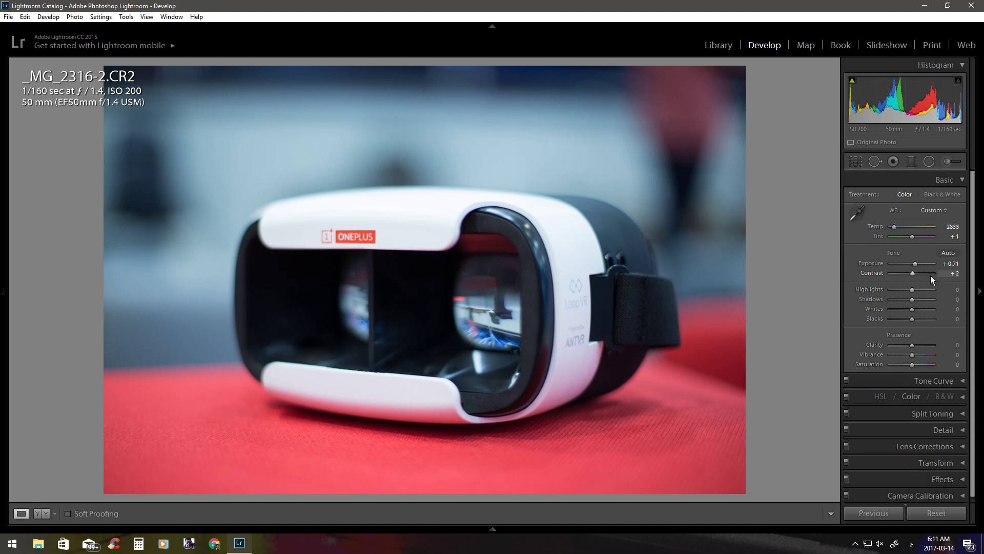
left_click_drag(911, 271, 927, 275)
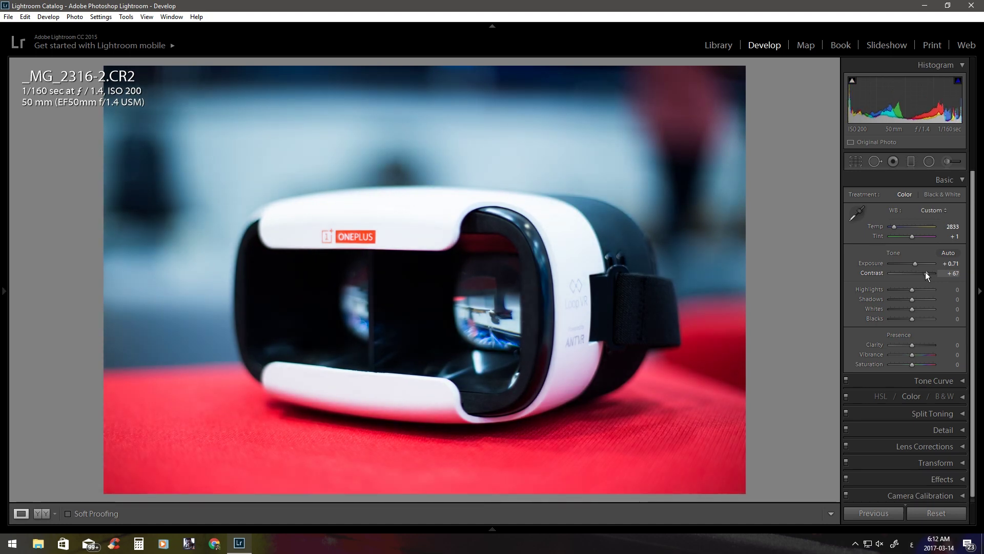
mouse_move(926, 275)
left_mouse_down()
mouse_move(899, 275)
mouse_move(909, 277)
left_mouse_up()
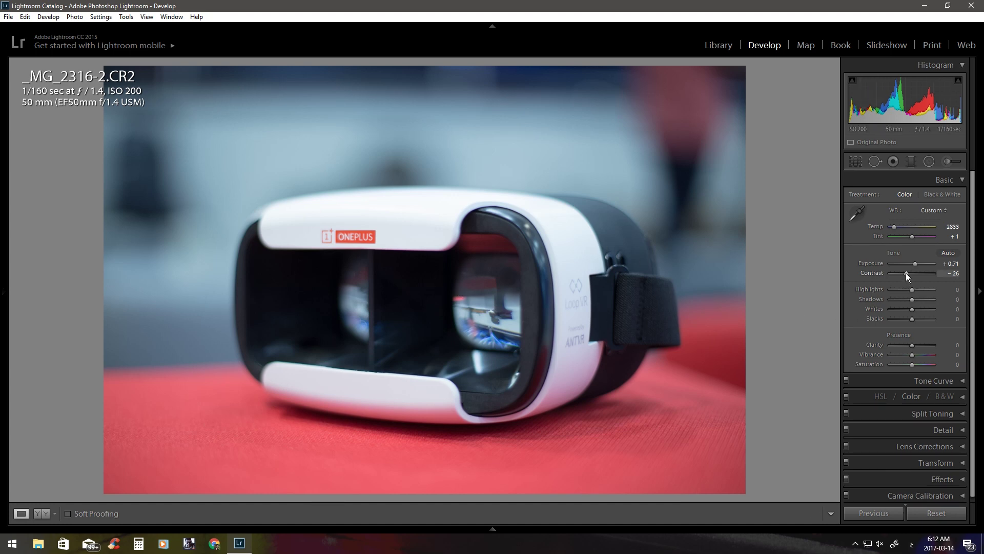
left_click_drag(907, 272, 906, 273)
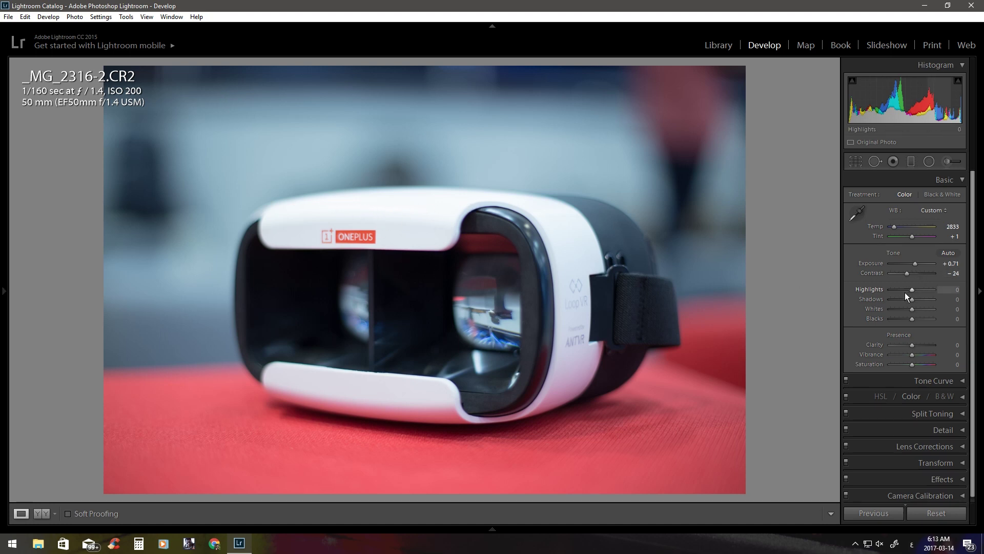
Lower Highlights to -79, try Shadows at +90 at 1:1, then drop Shadows to +2.
mouse_move(906, 289)
left_mouse_down()
mouse_move(888, 282)
mouse_move(882, 290)
mouse_move(893, 288)
left_mouse_up()
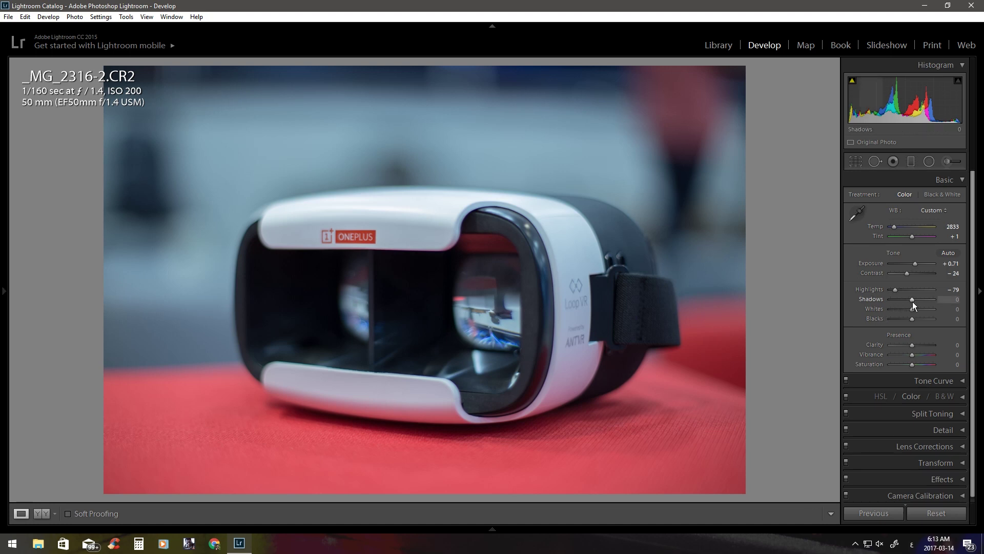
left_click_drag(912, 300, 932, 301)
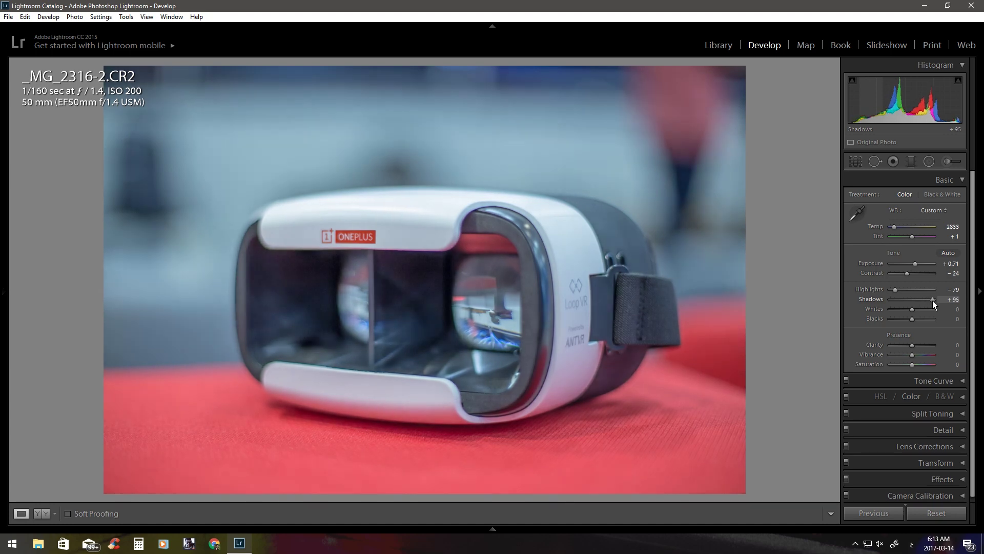
left_click_drag(931, 301, 924, 300)
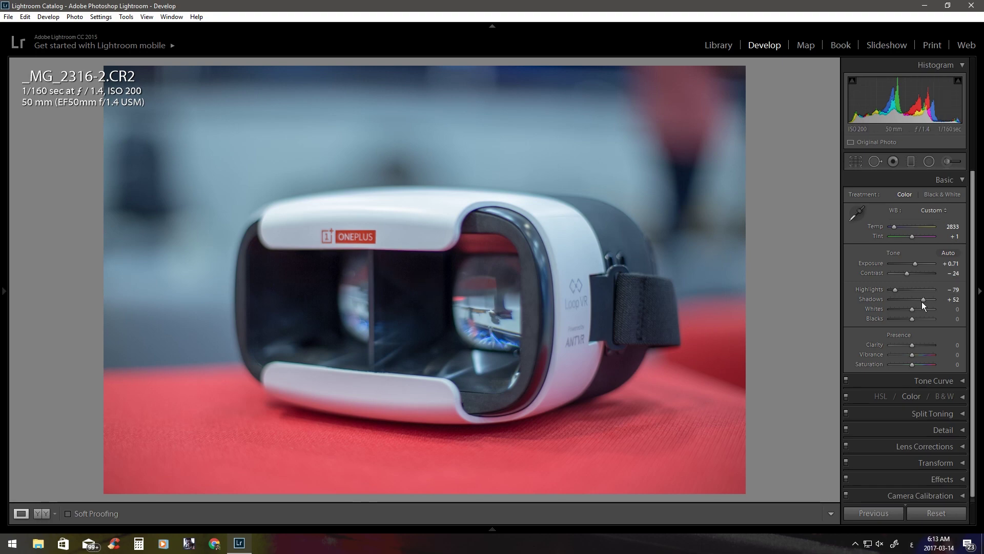
left_click_drag(922, 300, 930, 300)
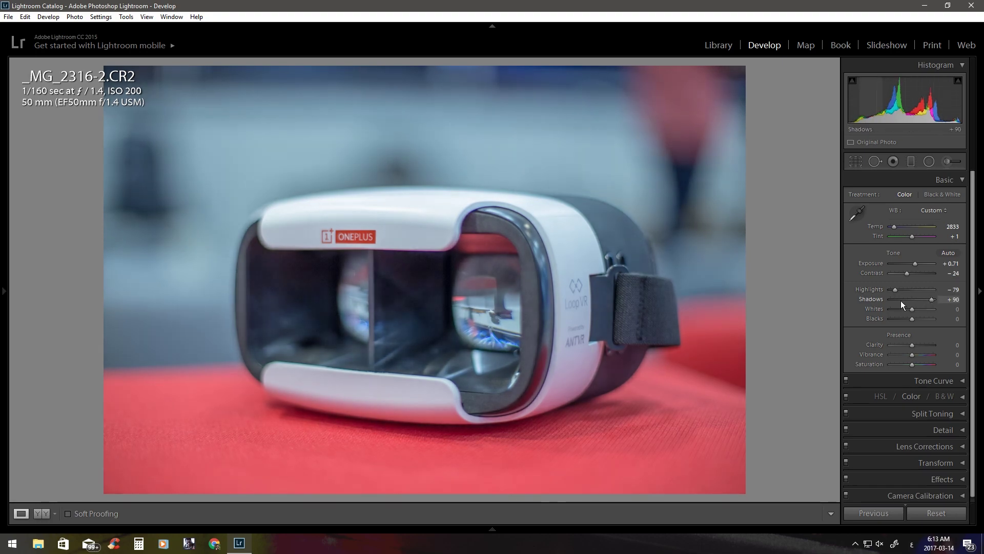
left_click(398, 296)
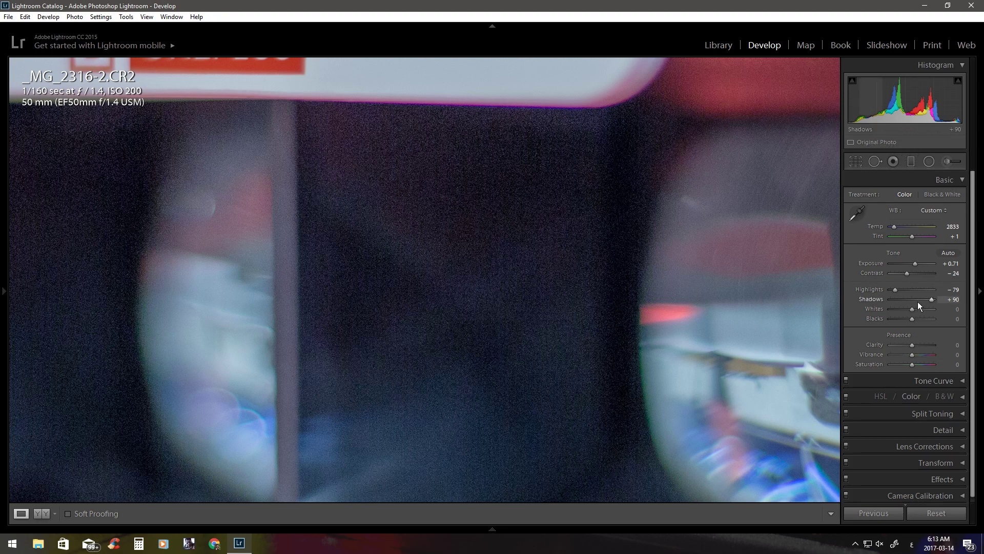
left_click(388, 227)
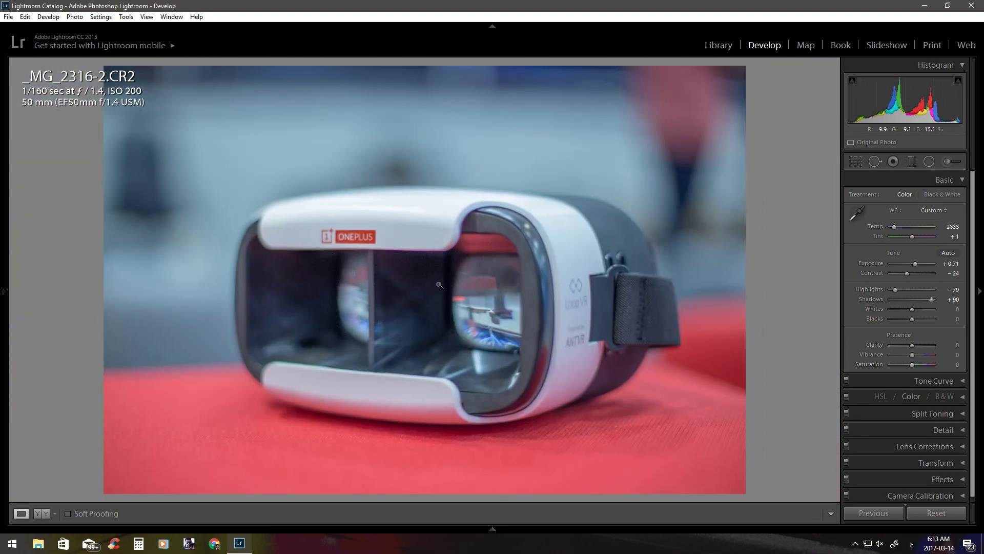
left_click_drag(921, 299, 916, 299)
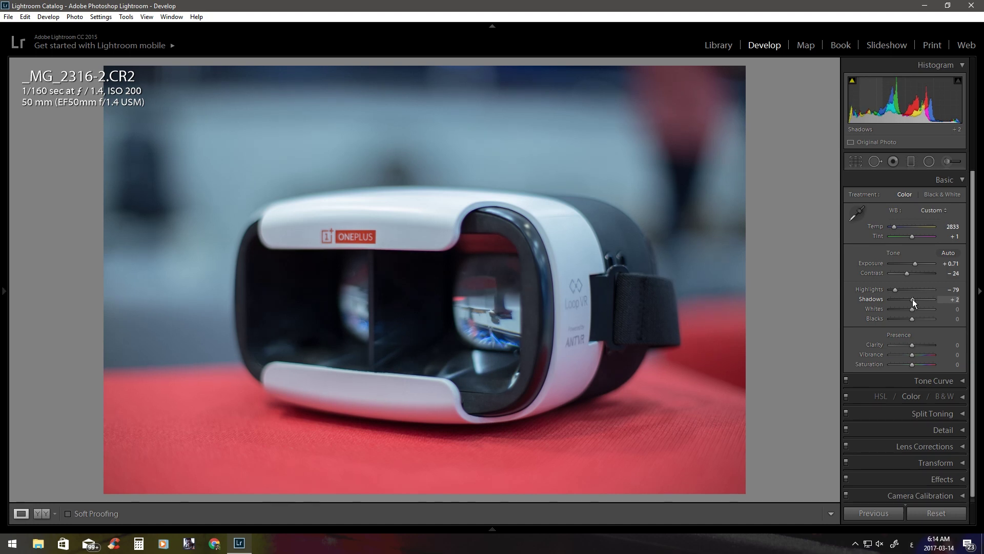
Reset Shadows to 0, test Whites and Blacks, then type 0 for Blacks.
left_click(952, 300)
type("0")
key("Return")
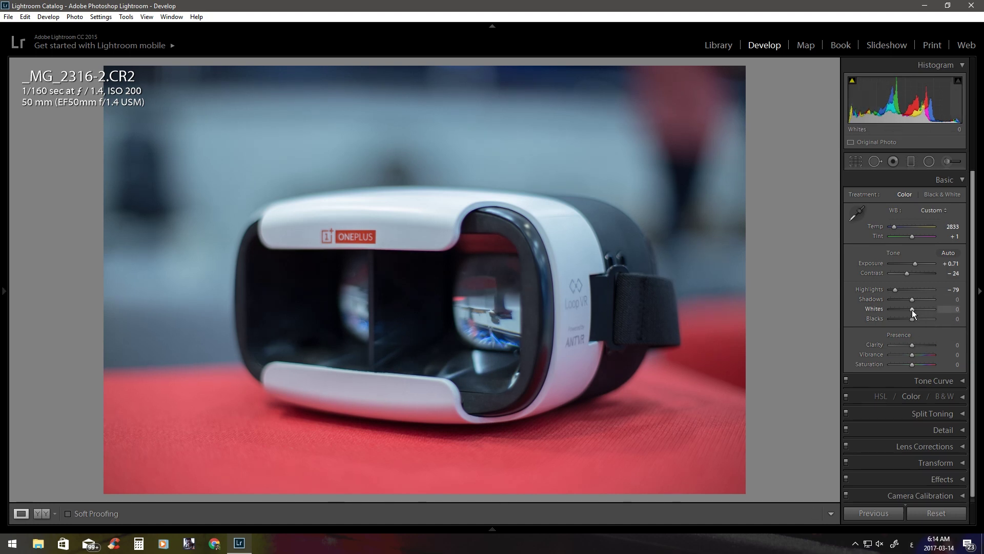
mouse_move(912, 310)
left_mouse_down()
mouse_move(927, 309)
mouse_move(901, 308)
mouse_move(944, 307)
mouse_move(866, 309)
mouse_move(945, 312)
mouse_move(921, 323)
mouse_move(927, 312)
mouse_move(912, 313)
left_mouse_up()
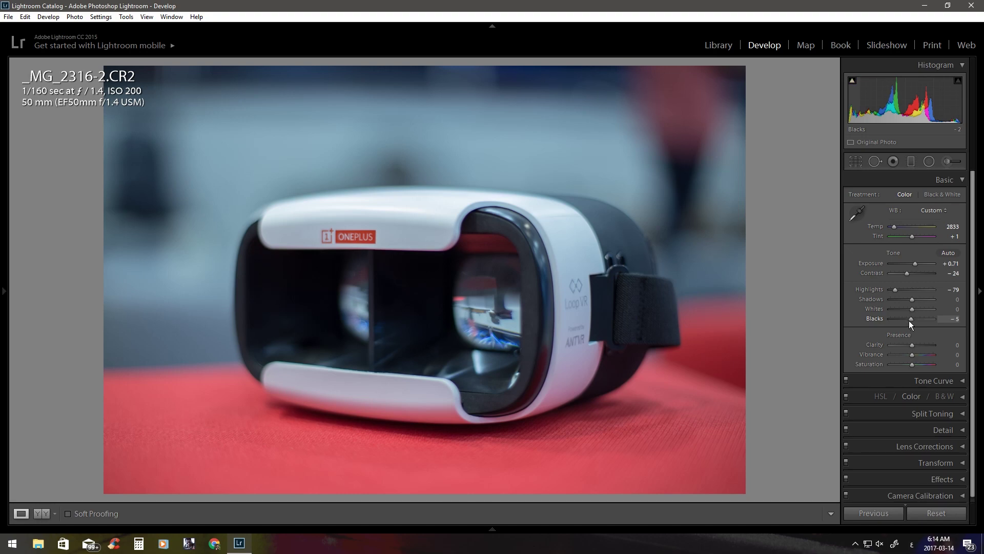
mouse_move(909, 321)
left_mouse_down()
mouse_move(883, 315)
mouse_move(943, 318)
mouse_move(909, 318)
left_mouse_up()
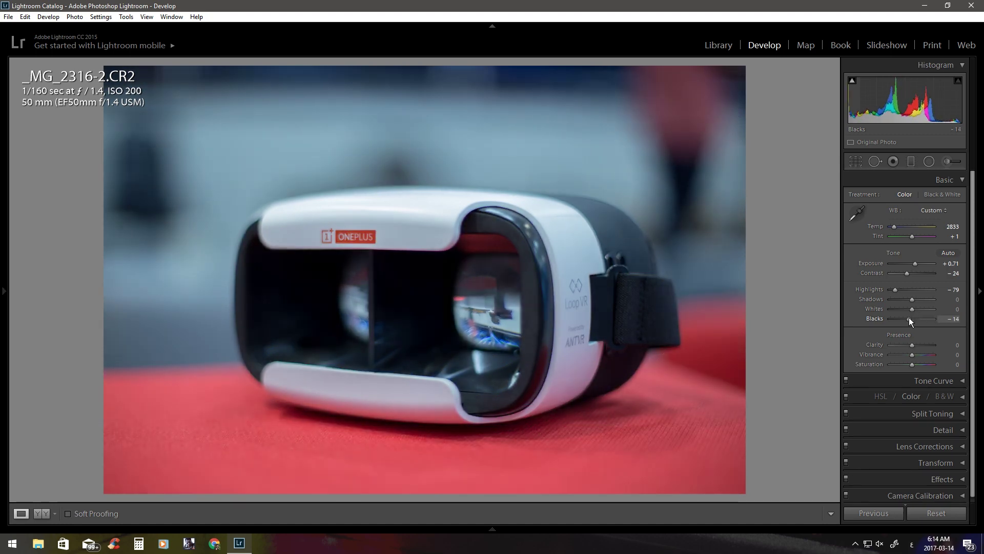
left_click(948, 319)
type("0")
key("Return")
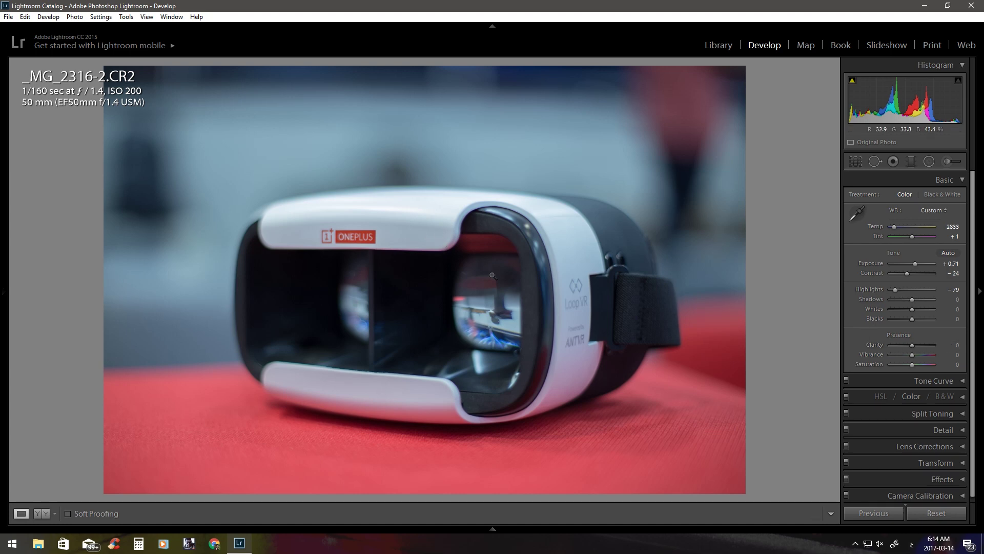
Set Contrast to -10 and try Clarity +10 zoomed 1:1 on the OnePlus logo.
left_click(910, 273)
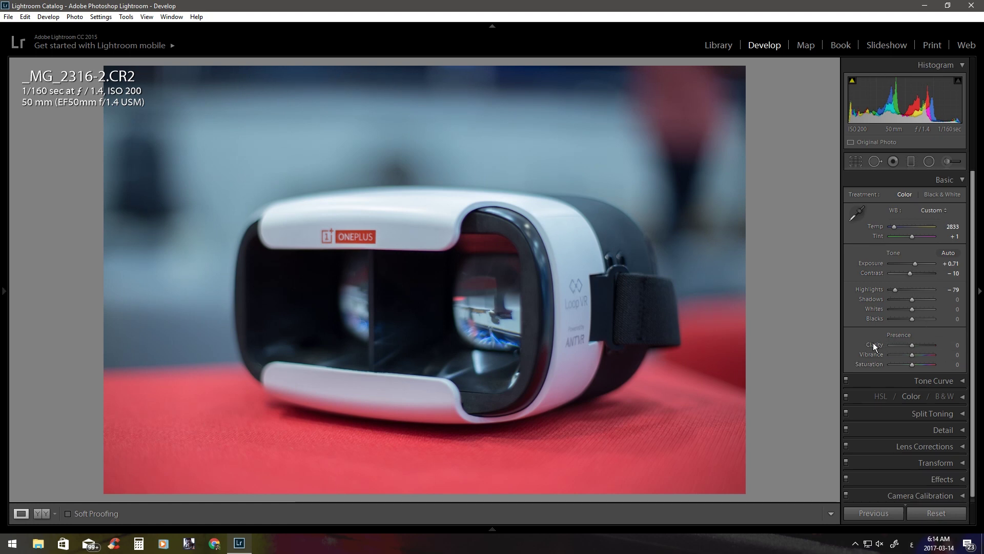
left_click(352, 245)
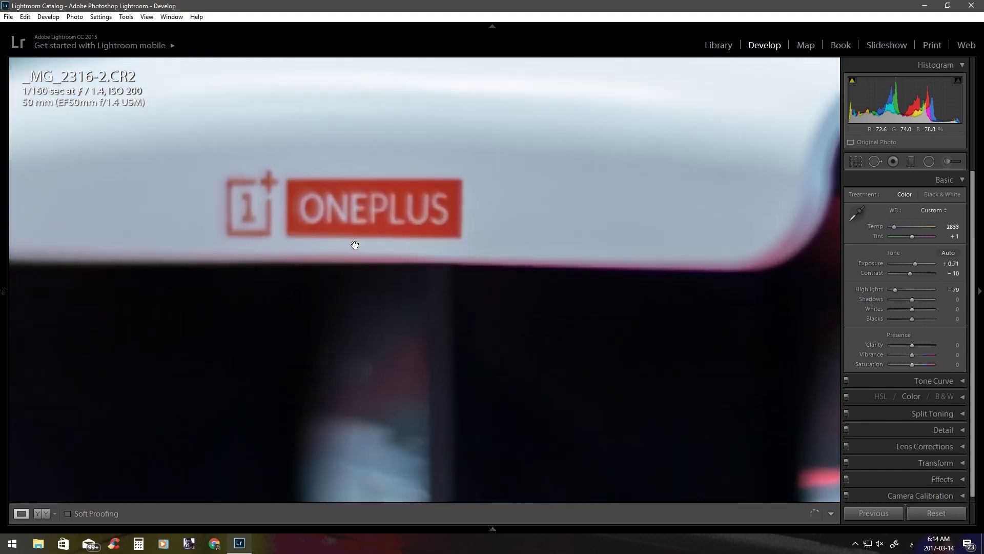
left_click_drag(354, 245, 340, 279)
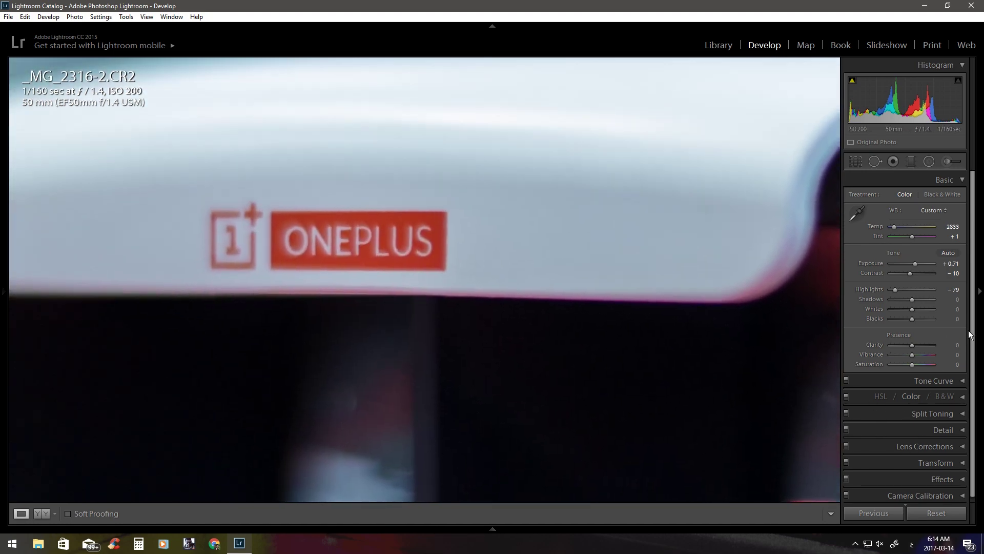
left_click(954, 345)
type("10")
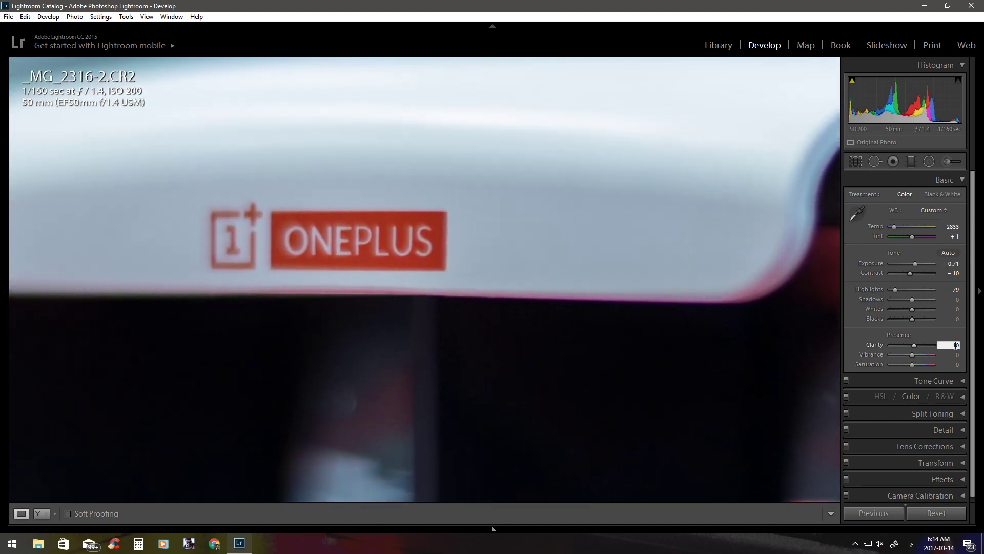
key("Return")
Test negative Clarity, return to the full view, and reset Clarity to 0.
mouse_move(915, 345)
left_mouse_down()
mouse_move(897, 344)
mouse_move(916, 345)
left_mouse_up()
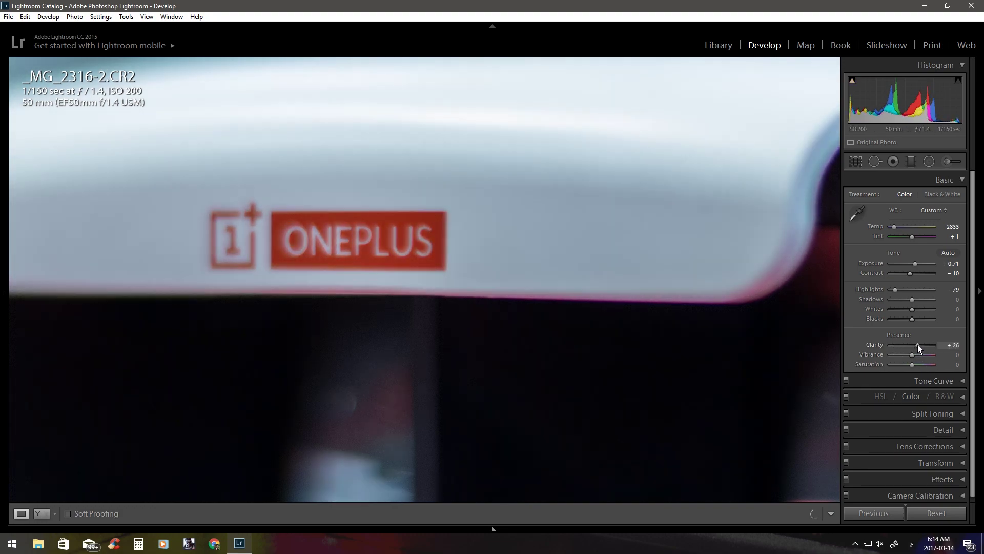
left_click(611, 259)
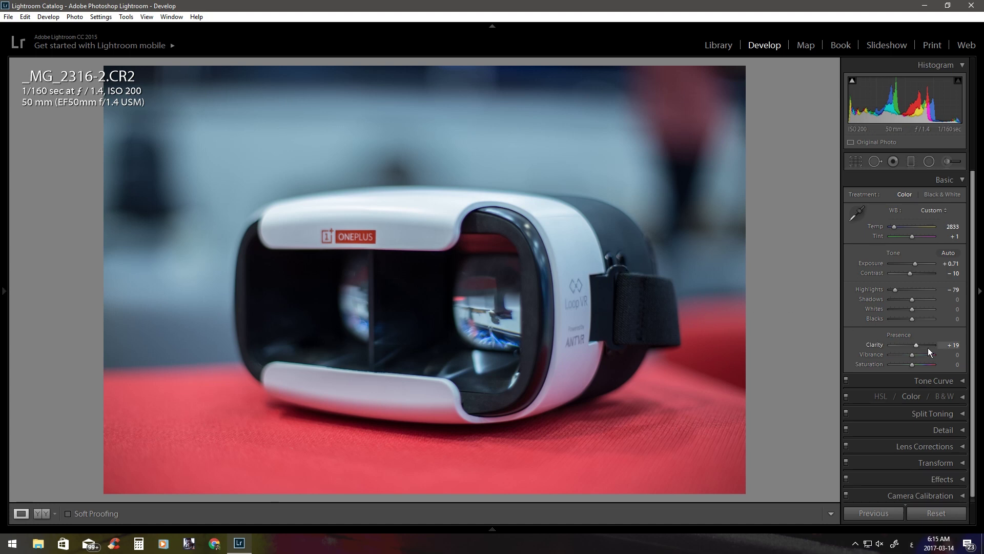
left_click(952, 345)
type("200")
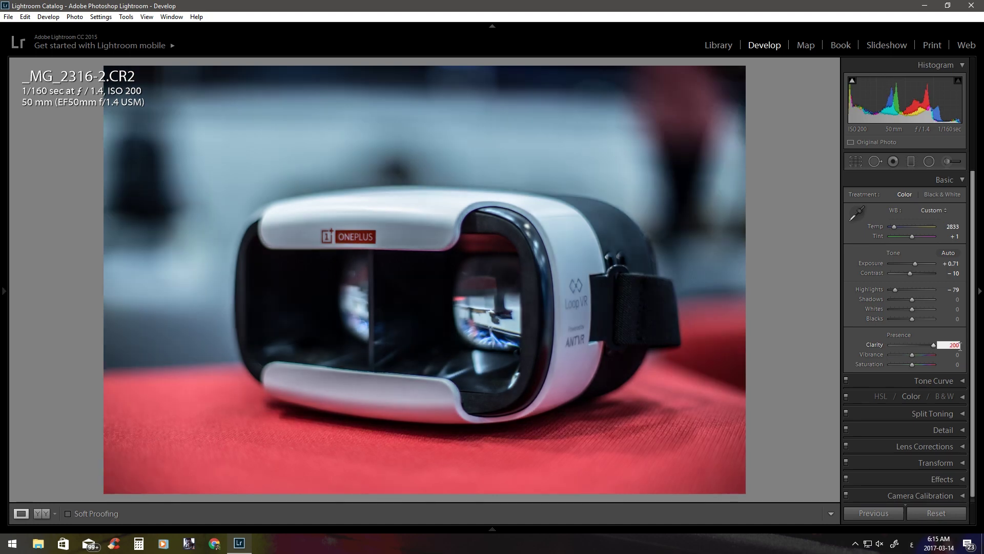
key("Return")
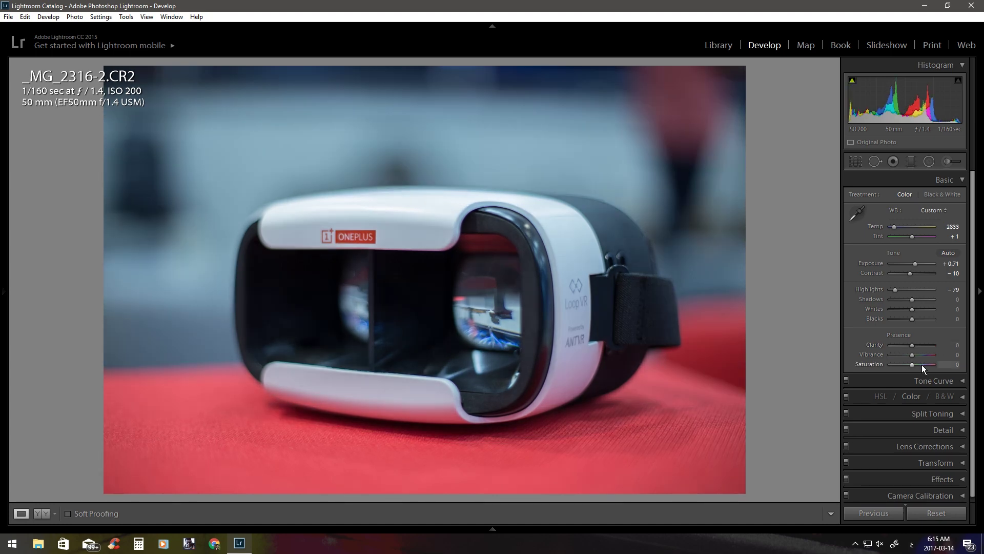
Open the seated-man portrait from the Filmstrip and inspect his face at 1:1.
left_click(492, 529)
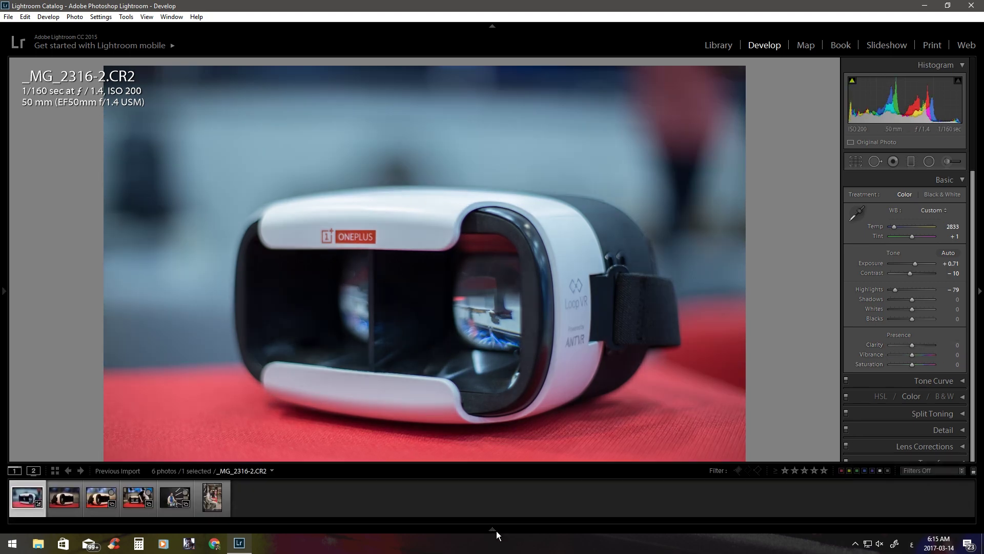
left_click(176, 497)
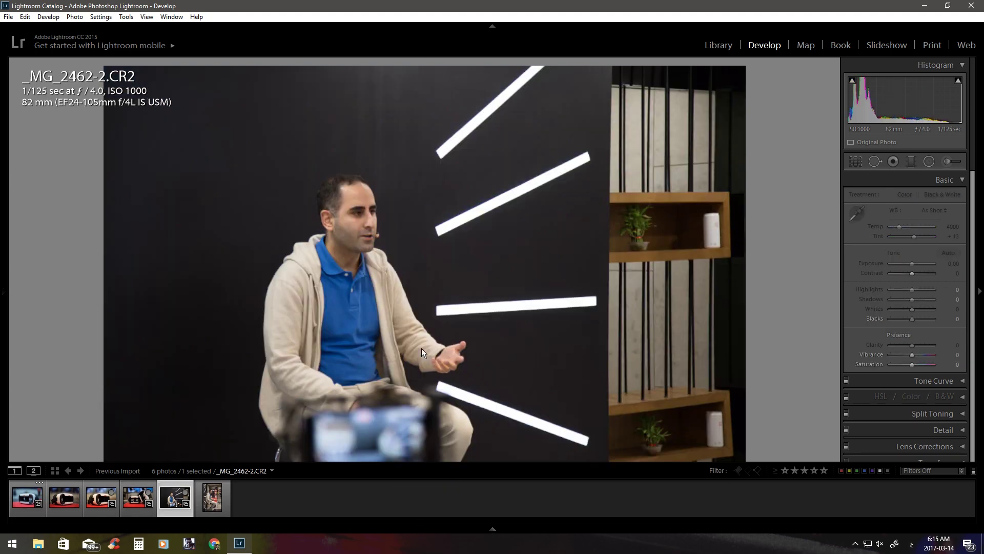
left_click(264, 331)
left_click_drag(264, 330, 368, 352)
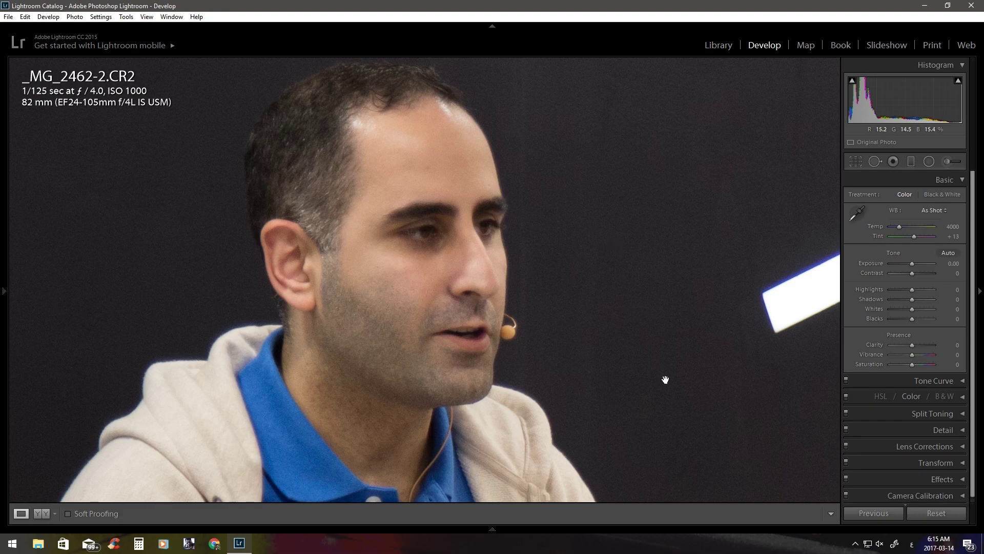
left_click(331, 246)
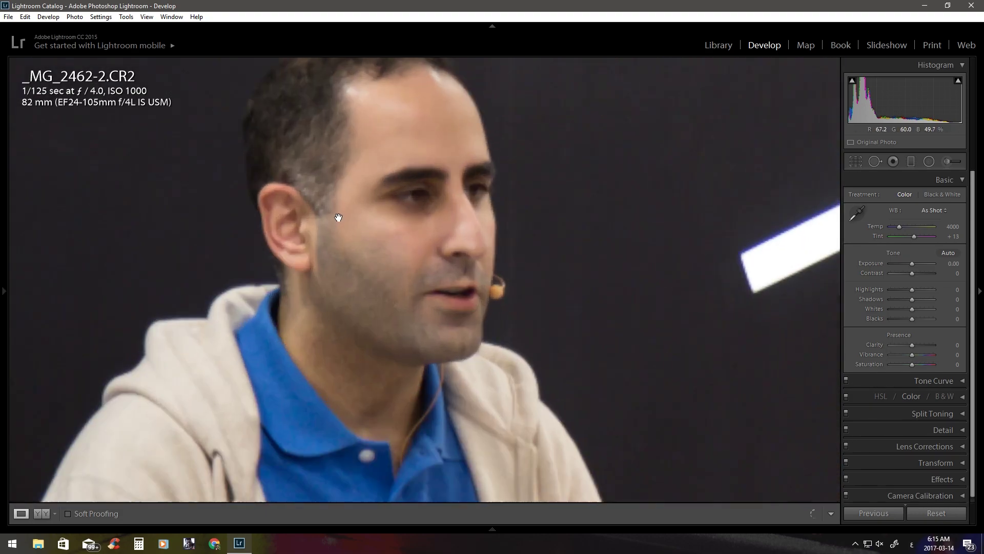
Zoom 1:1 on the face, set Clarity to +5, and return to Fit view.
left_click(344, 234)
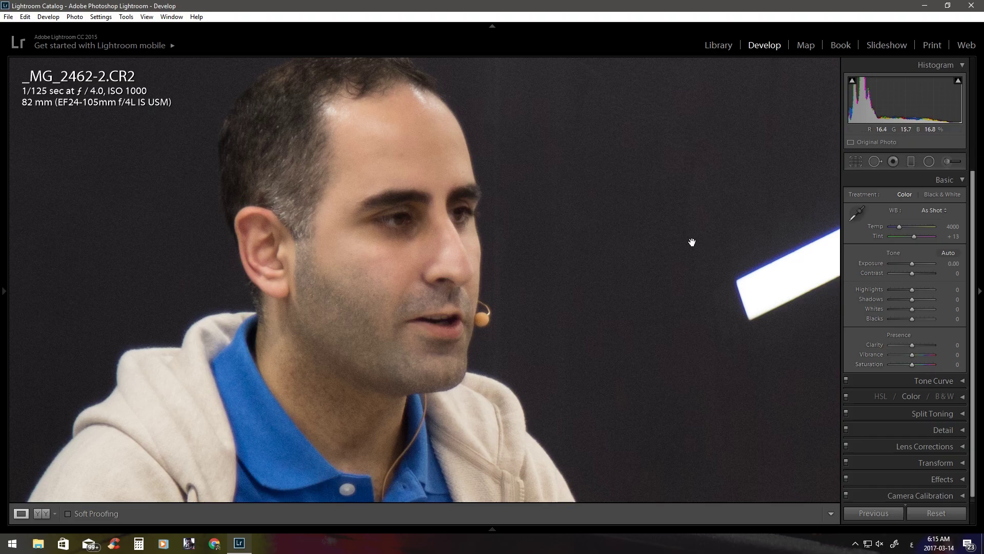
left_click_drag(490, 245, 539, 288)
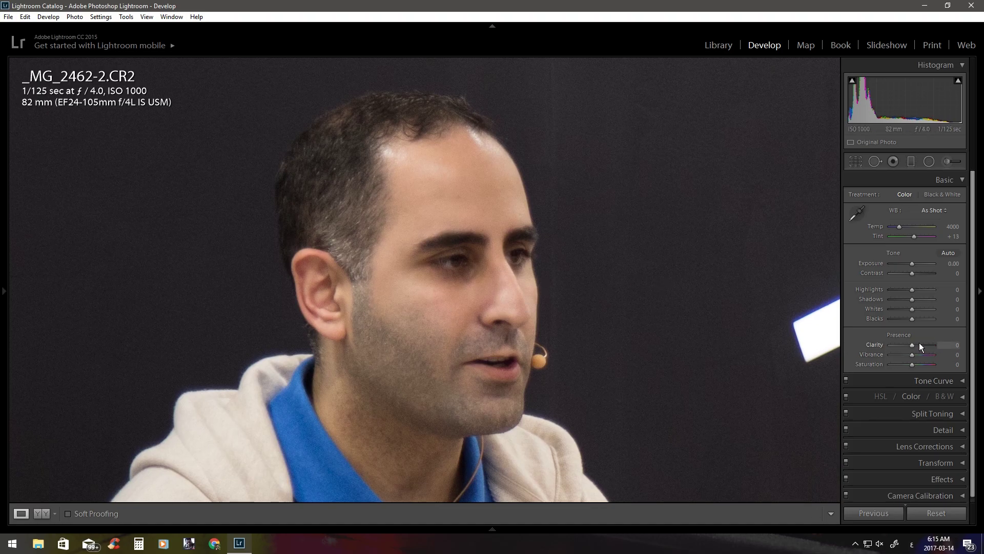
mouse_move(918, 344)
left_mouse_down()
mouse_move(936, 345)
mouse_move(921, 346)
left_mouse_up()
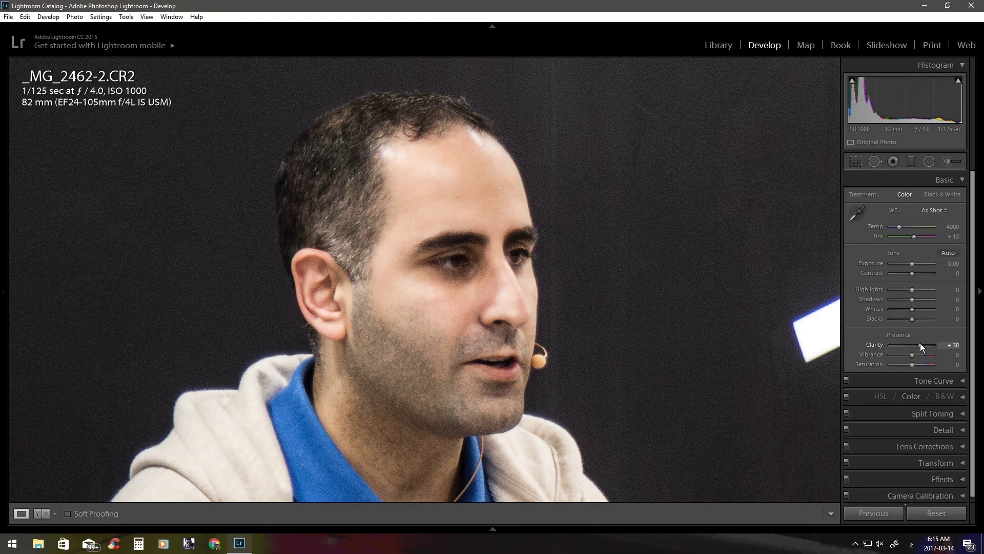
left_click(955, 345)
type("5")
key("Return")
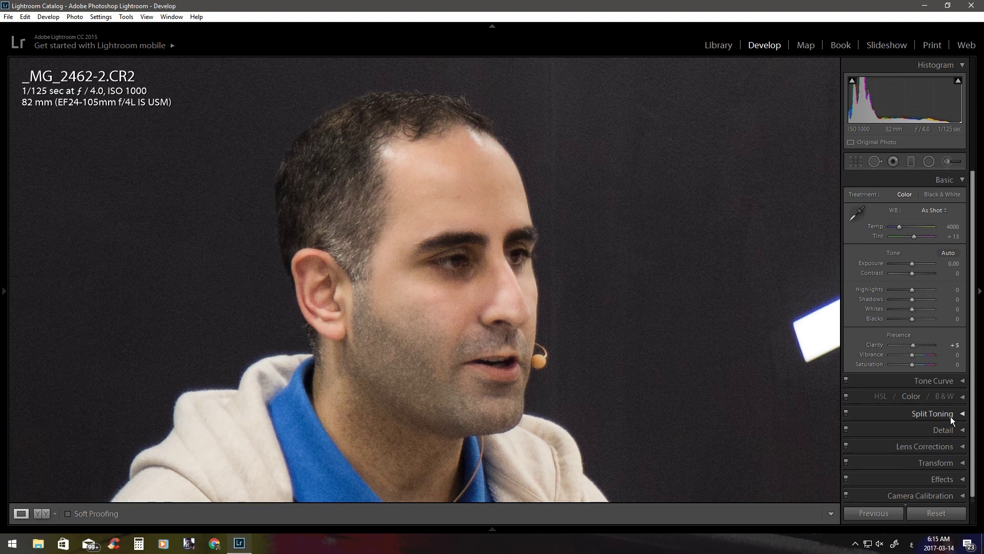
left_click(379, 227)
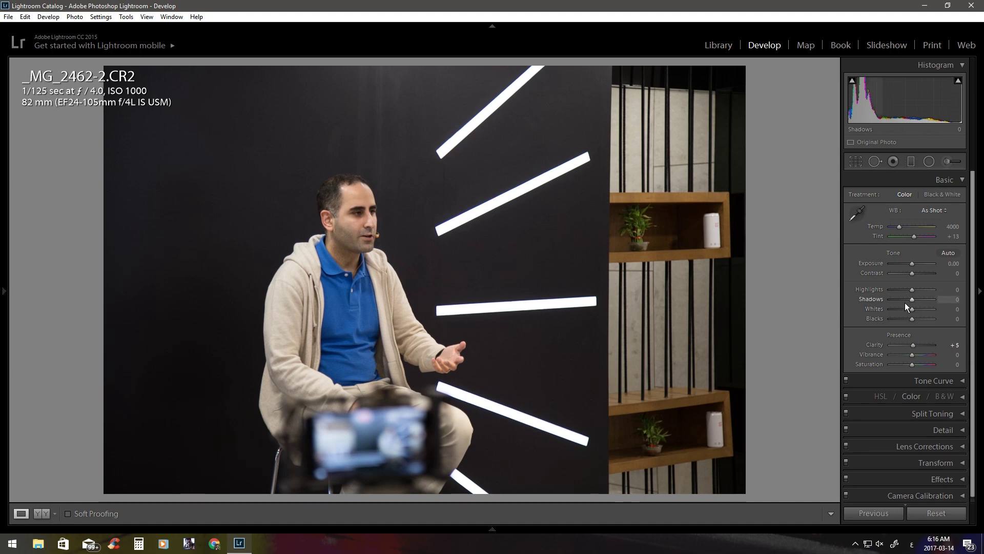
Lower Highlights to -14 and lift Shadows to +33, checking the shelf plant at 1:1.
left_click(907, 289)
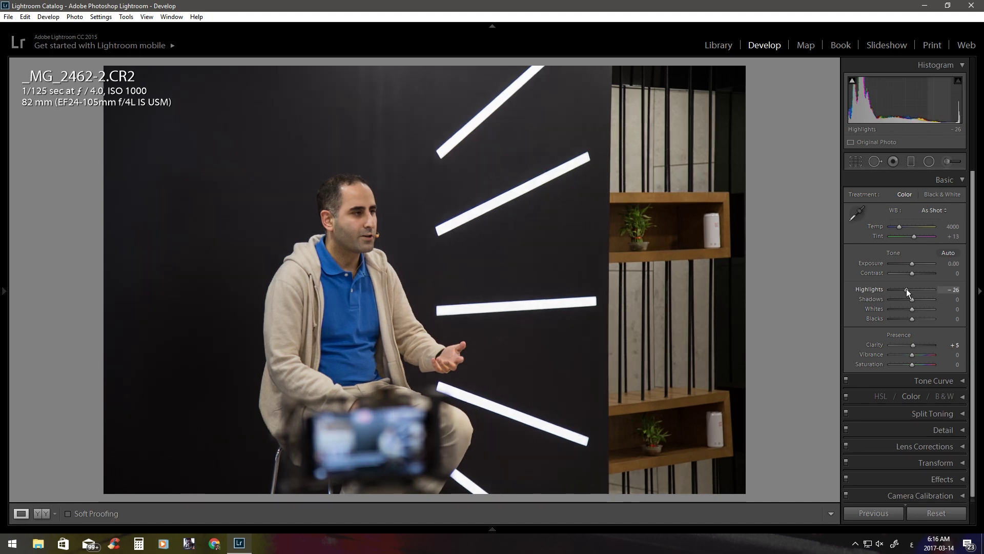
left_click_drag(906, 290, 910, 290)
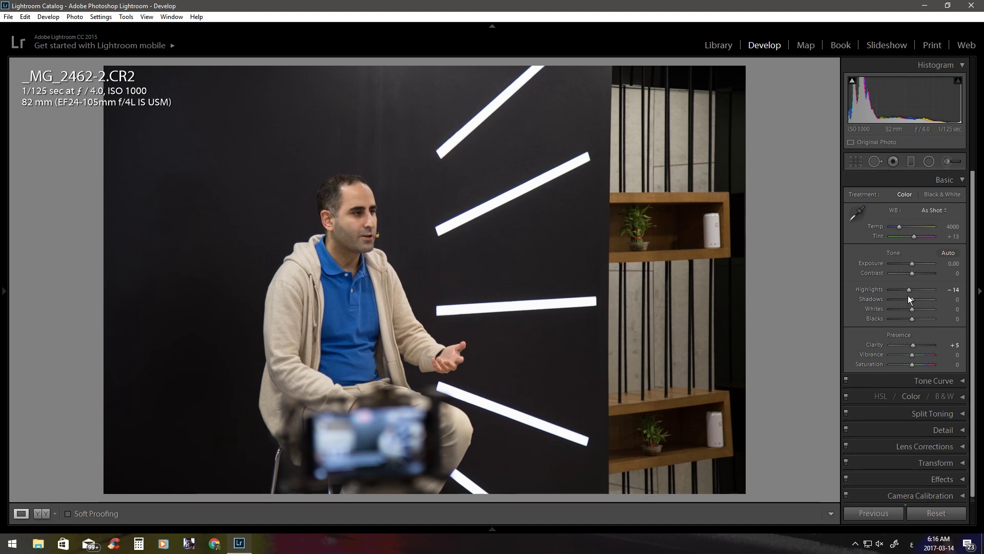
left_click_drag(910, 299, 918, 299)
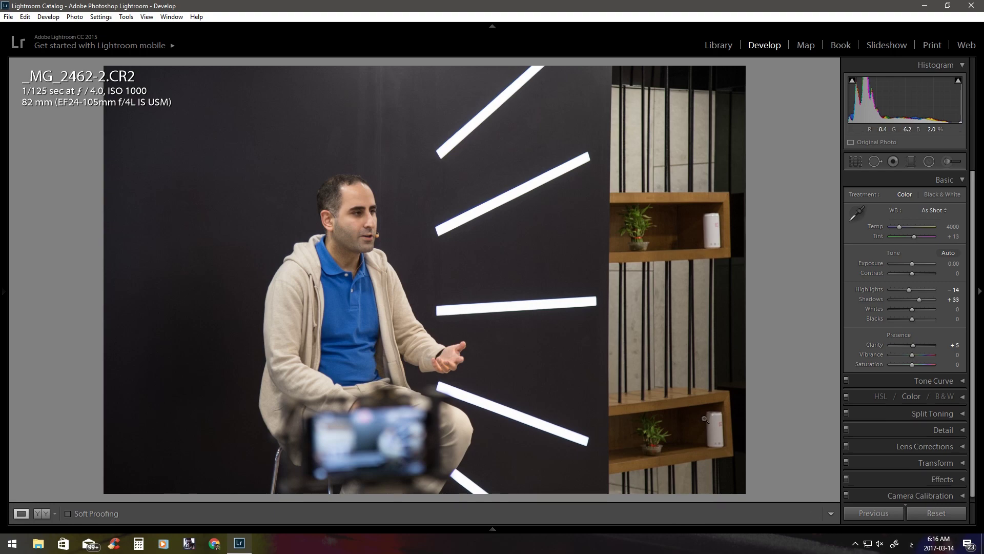
left_click(670, 438)
left_click_drag(671, 437, 557, 346)
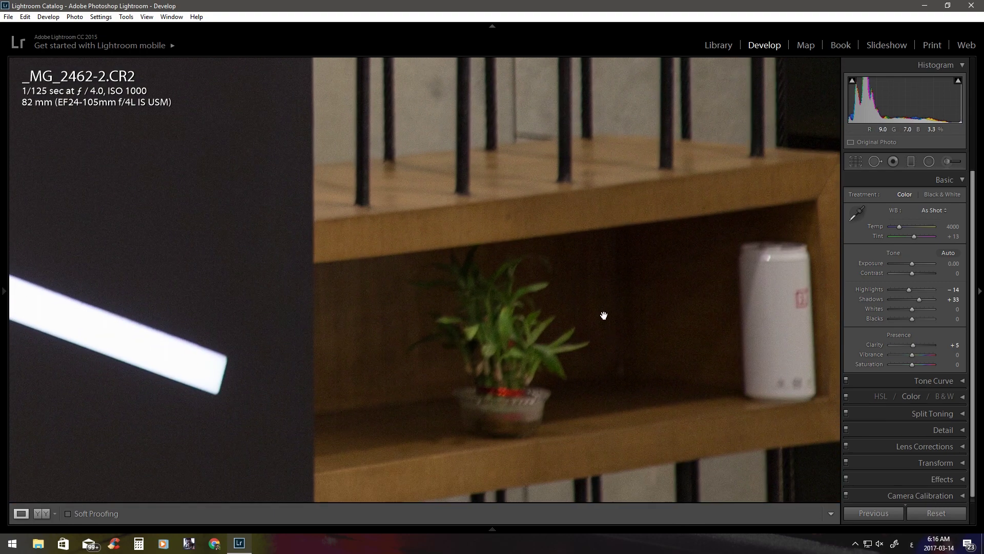
left_click(626, 291)
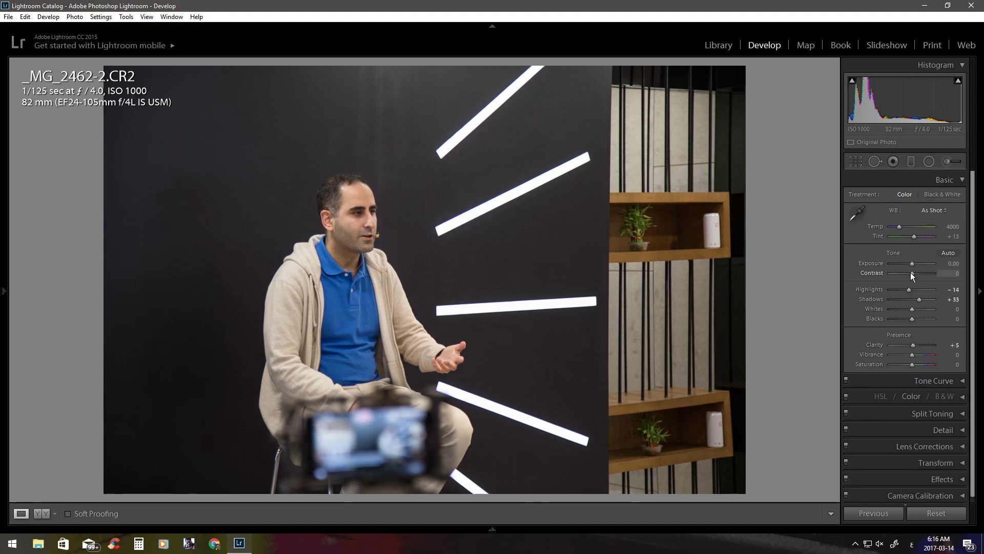
Preview higher Contrast, reset it to 0, then lower Contrast to -12.
left_click_drag(910, 272, 912, 272)
left_click_drag(911, 272, 934, 275)
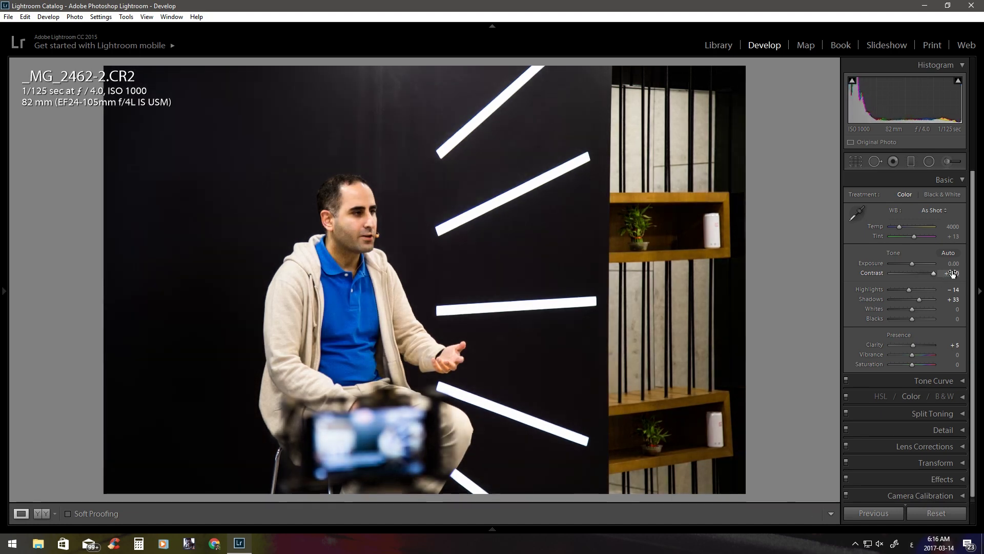
left_click(939, 272)
type("0")
key("Return")
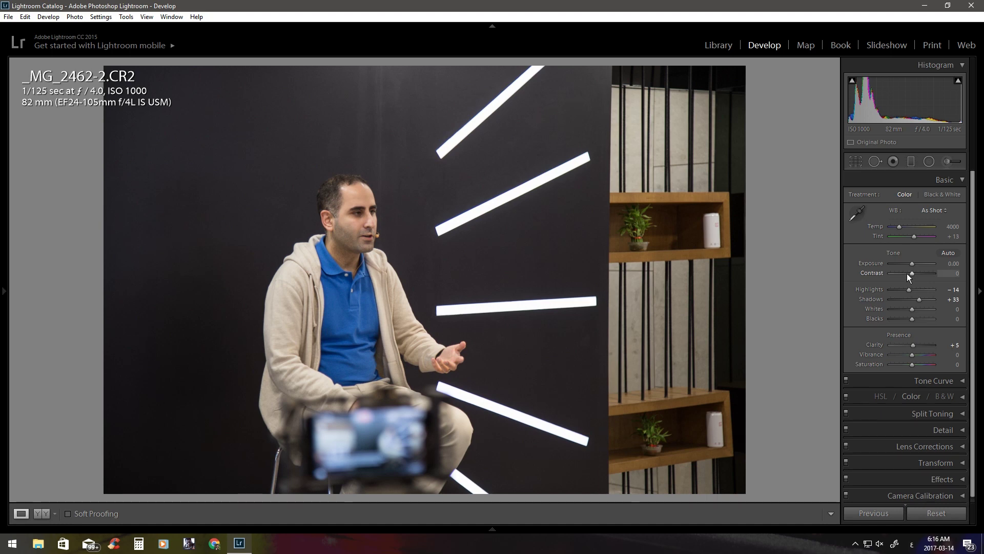
left_click_drag(907, 273, 910, 272)
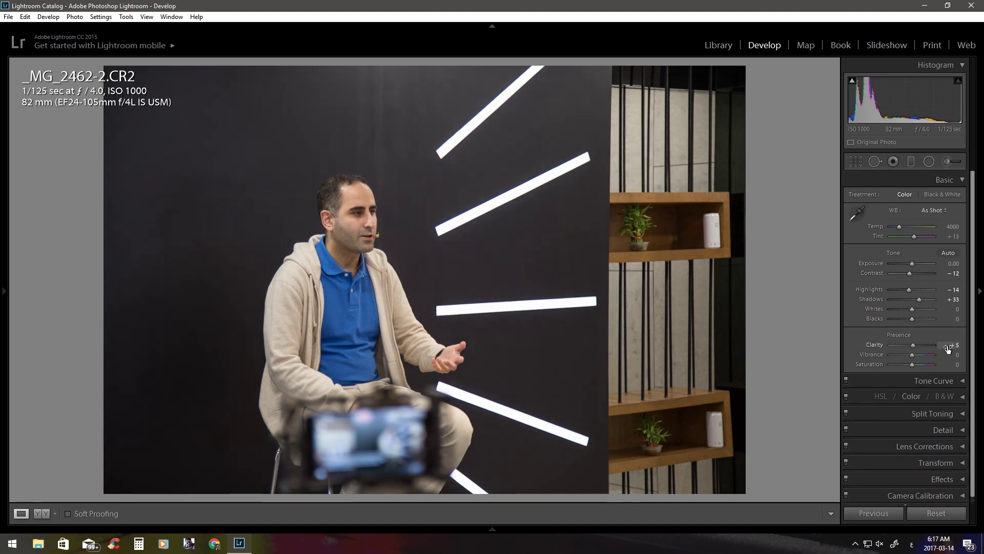
Set Clarity to +10 while inspecting the face at 1:1, then return to Fit view.
left_click(424, 264)
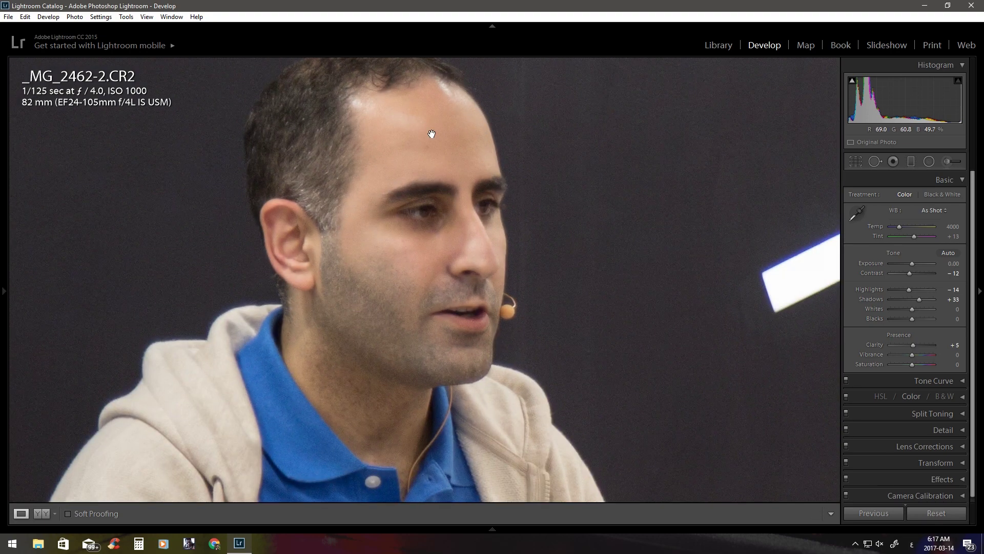
left_click_drag(434, 134, 375, 175)
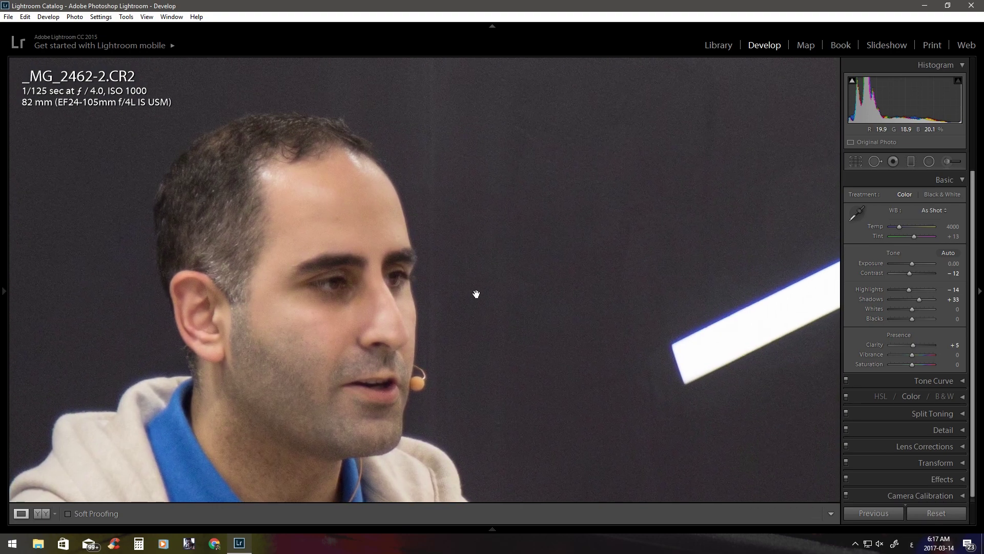
left_click(955, 345)
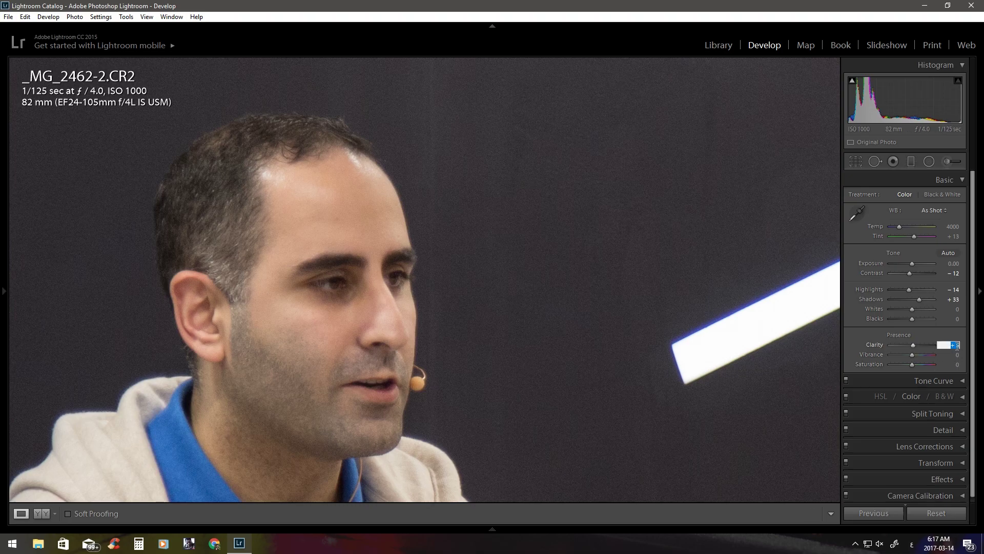
type("10")
key("Return")
left_click_drag(598, 374, 614, 348)
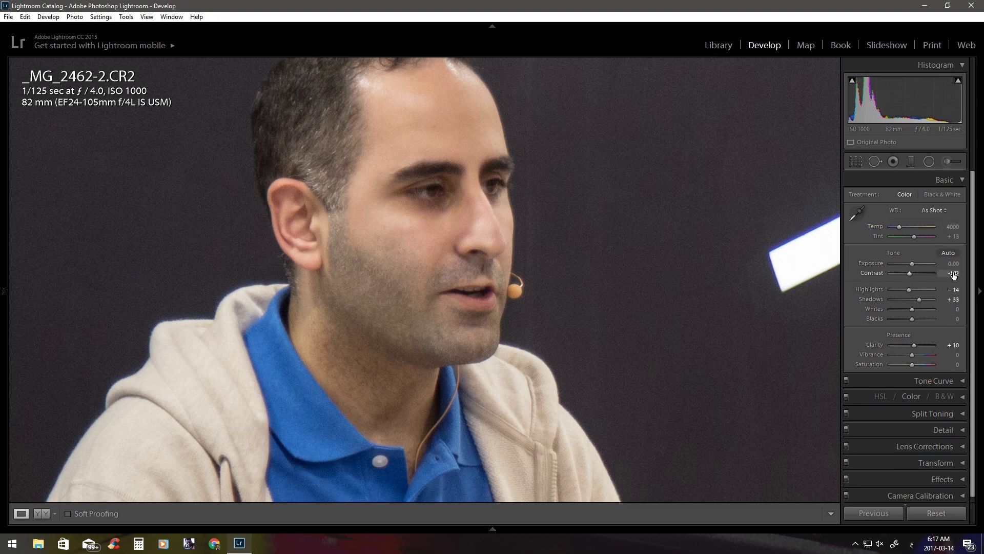
left_click_drag(778, 267, 457, 315)
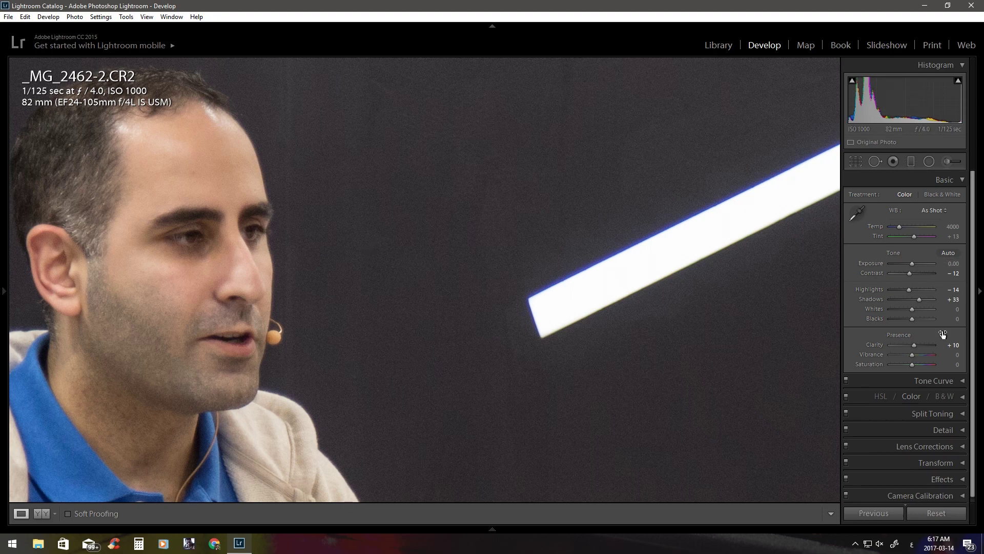
left_click(759, 349)
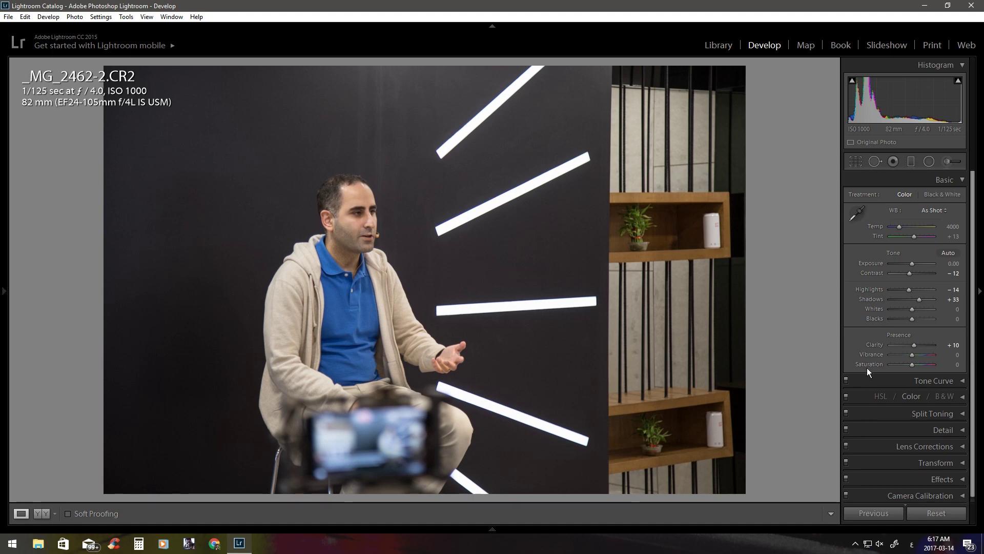
Try boosting the portrait's Saturation to +74, then type 0 to reset it.
left_click(921, 364)
left_click_drag(928, 365, 929, 365)
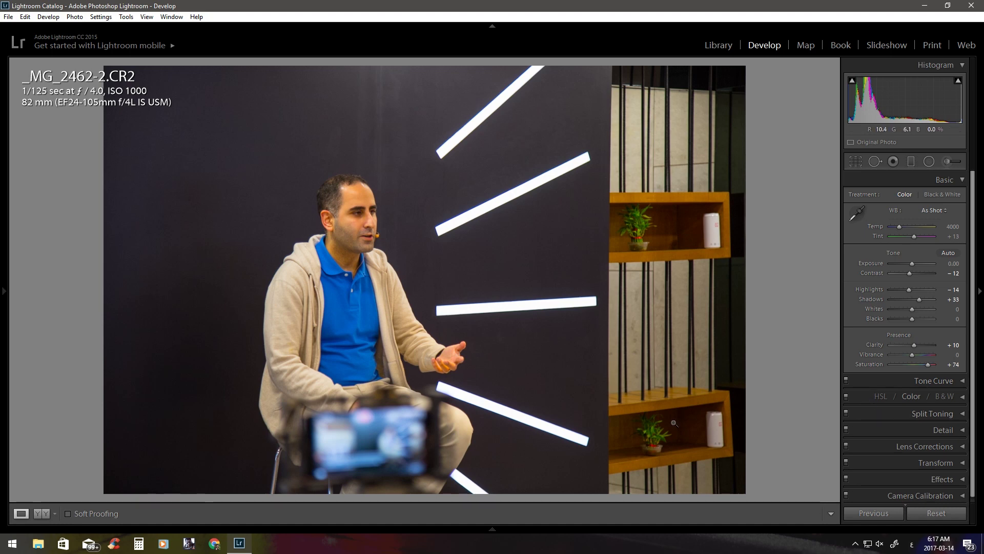
left_click(946, 365)
type("0")
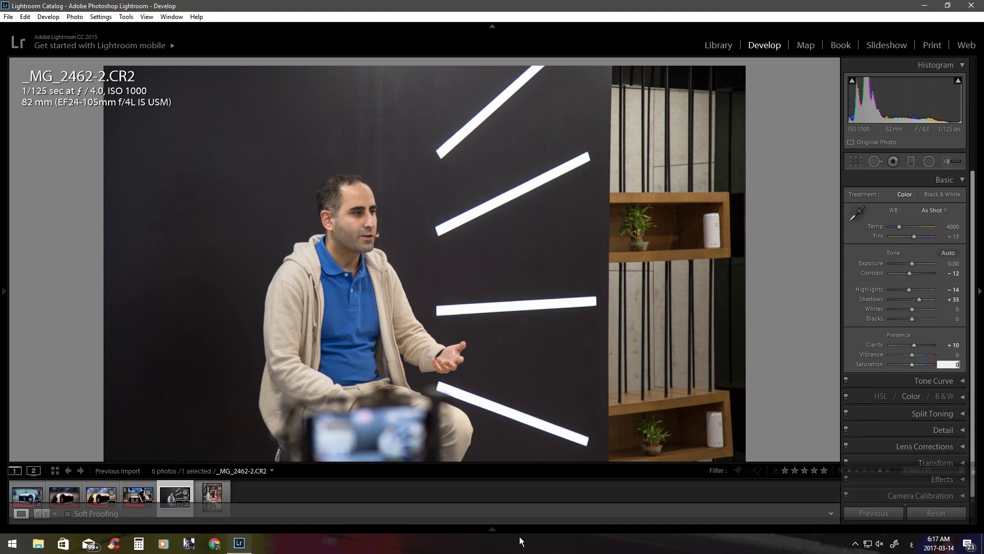
On the VR headset photo, test Saturation, reset it to 0, and raise Vibrance to +43.
left_click(30, 500)
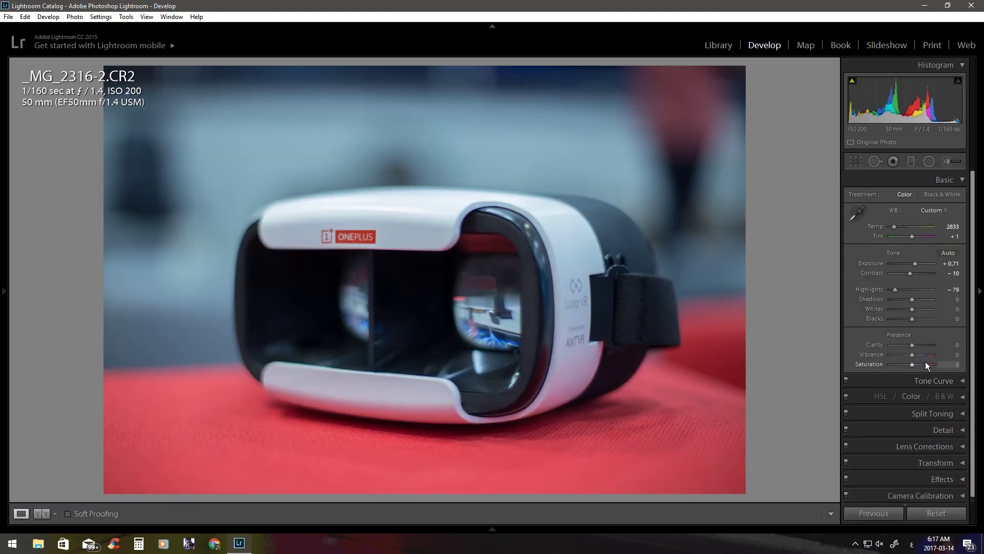
left_click(925, 362)
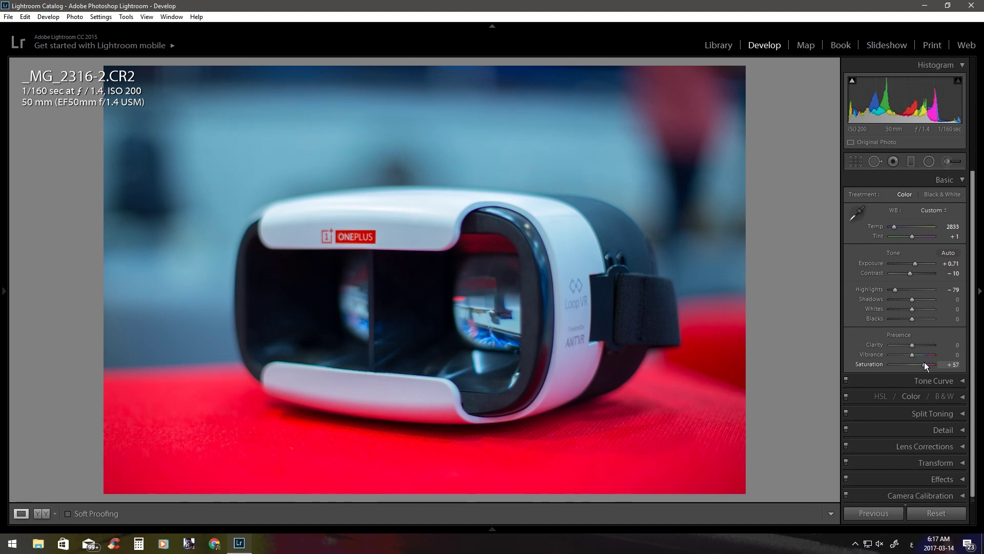
left_click_drag(926, 362, 937, 364)
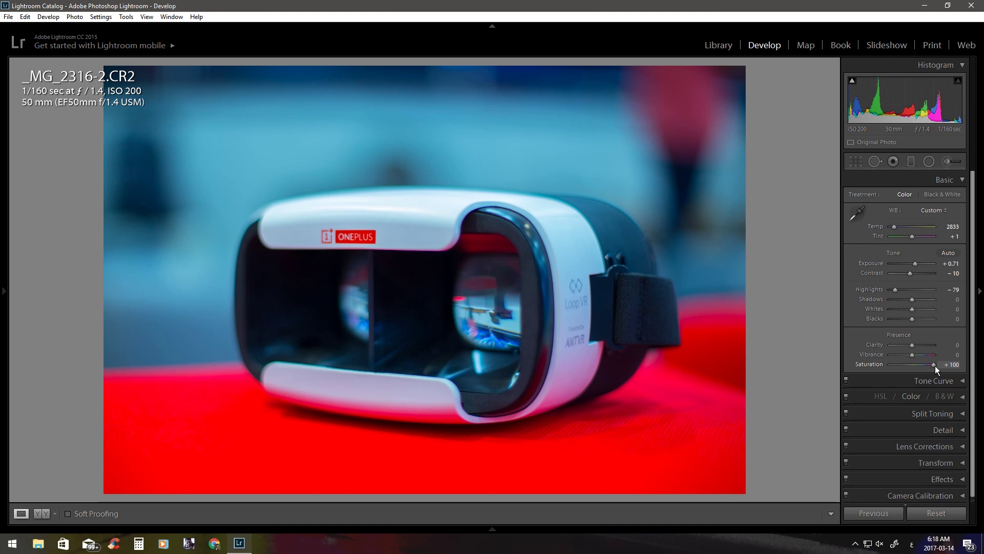
left_click_drag(935, 365, 917, 365)
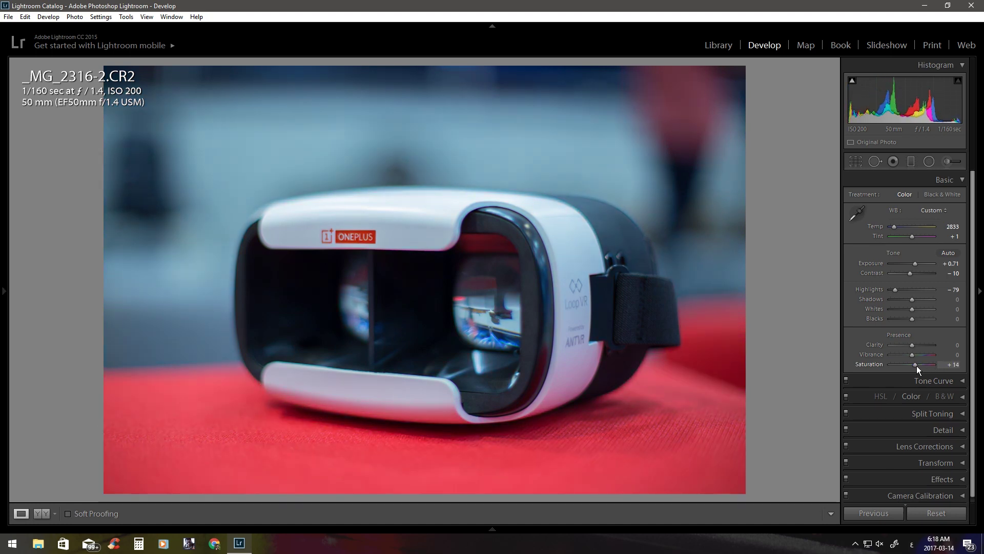
left_click(953, 364)
type("0")
key("Return")
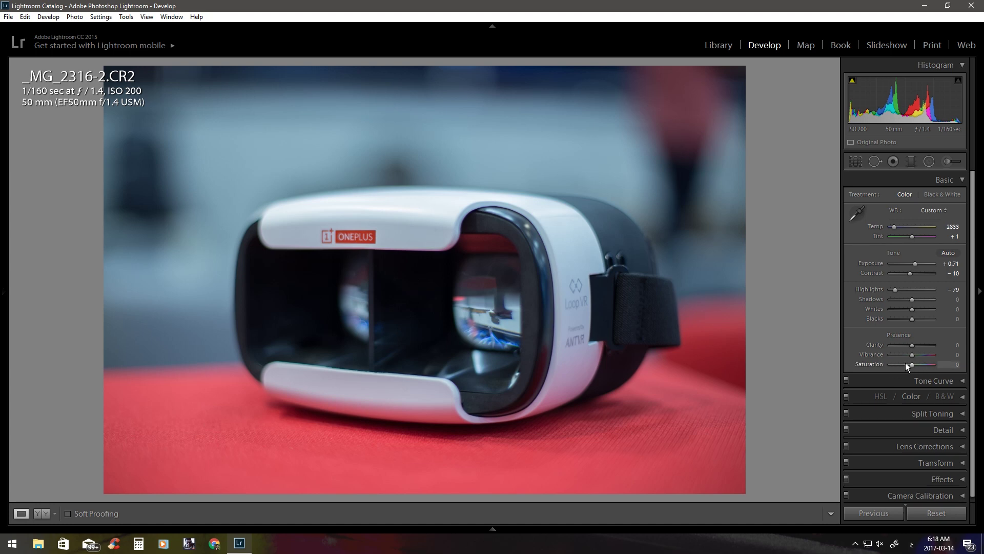
left_click_drag(917, 355, 921, 355)
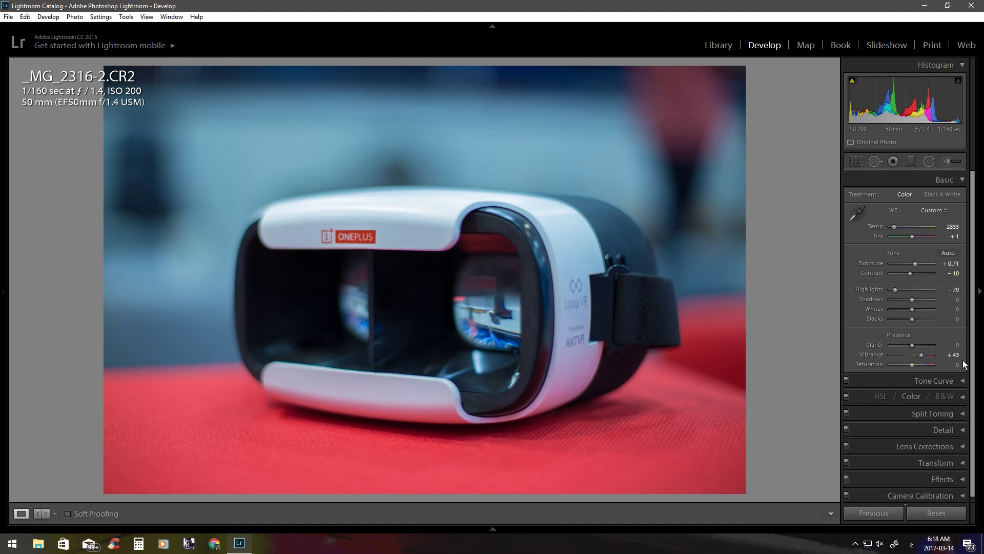
Return to the seated-man portrait and reset its Vibrance to 0.
left_click(492, 529)
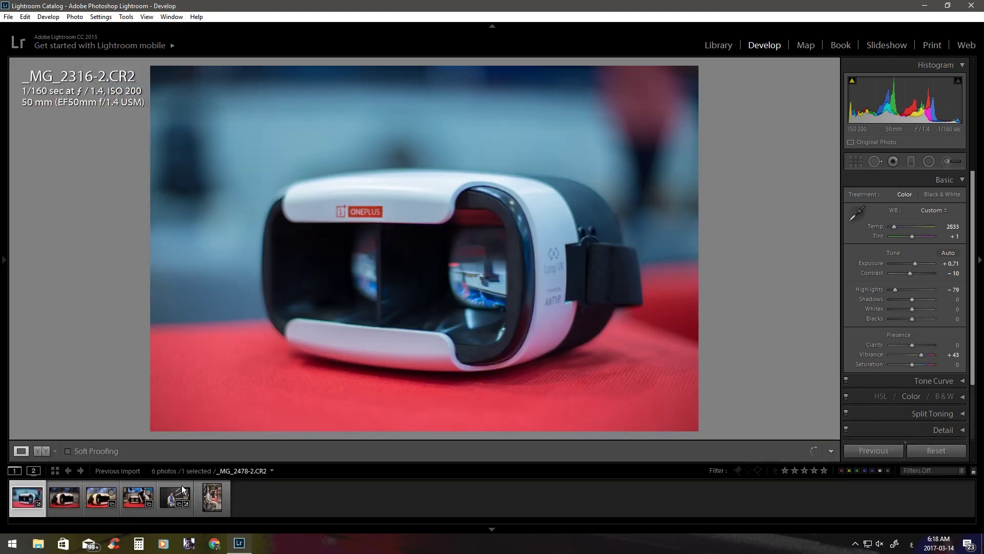
left_click(175, 496)
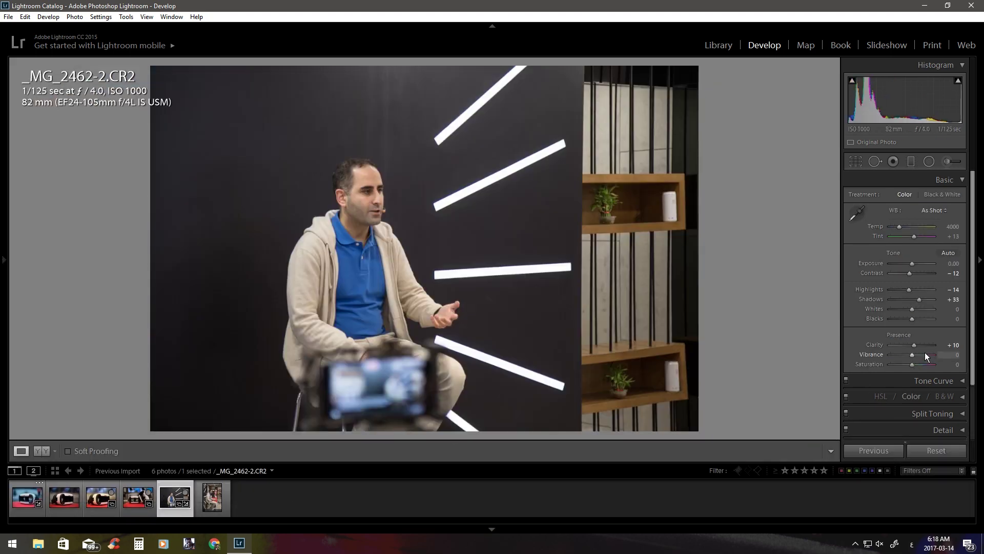
left_click(954, 355)
type("0")
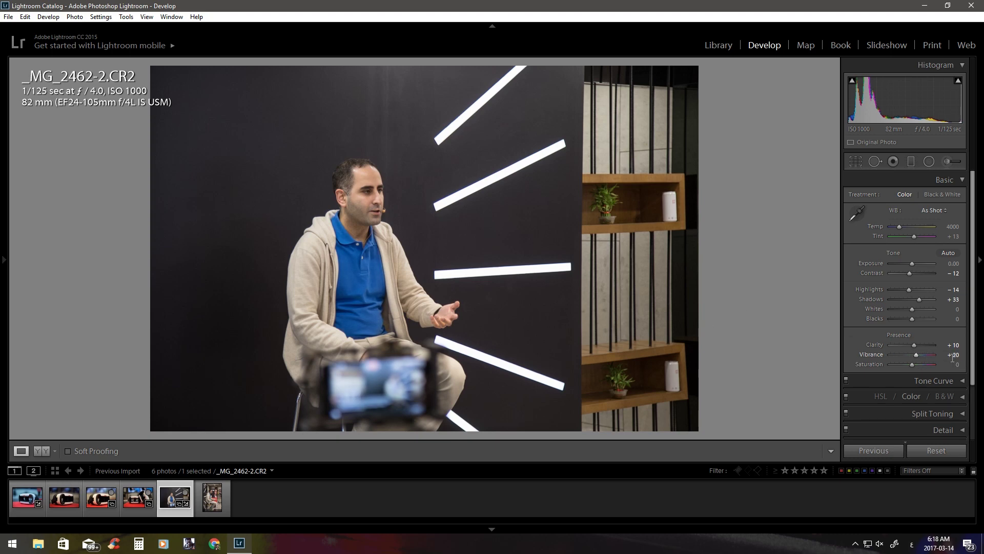
key("Return")
Test higher Vibrance, then set Saturation to 0 and Vibrance to +20.
left_click(928, 355)
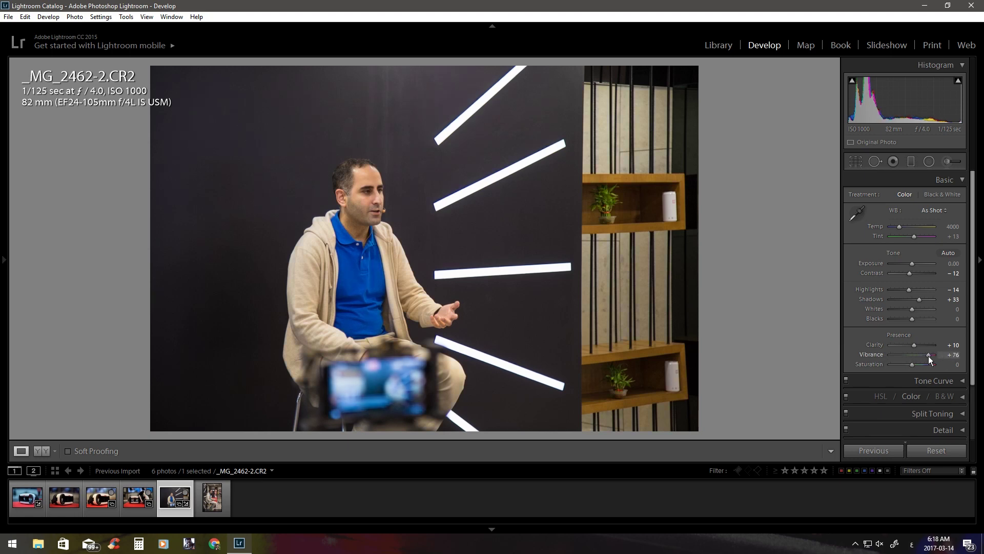
mouse_move(928, 356)
left_mouse_down()
mouse_move(942, 358)
mouse_move(928, 355)
left_mouse_up()
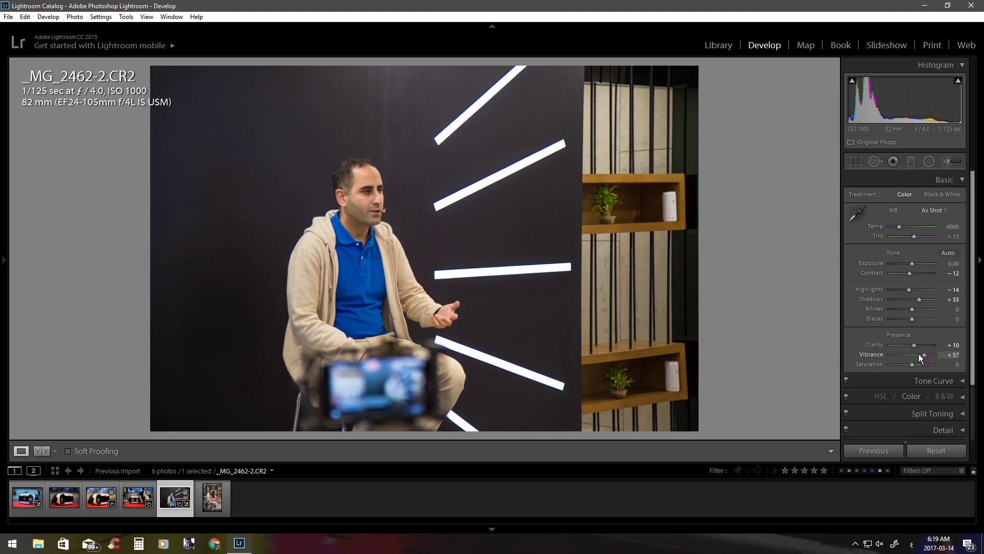
left_click(919, 354)
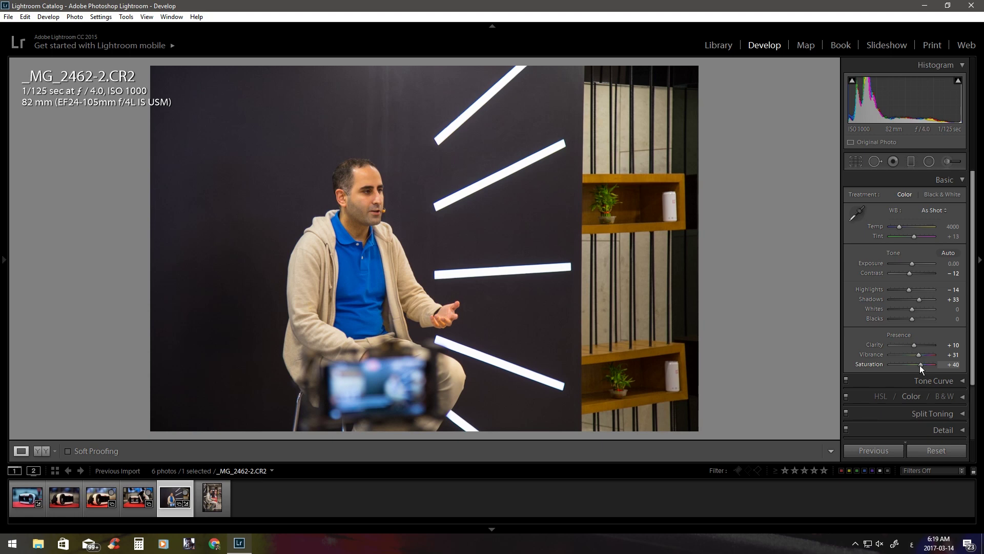
left_click(954, 365)
type("0")
key("Return")
left_click(955, 354)
type("20")
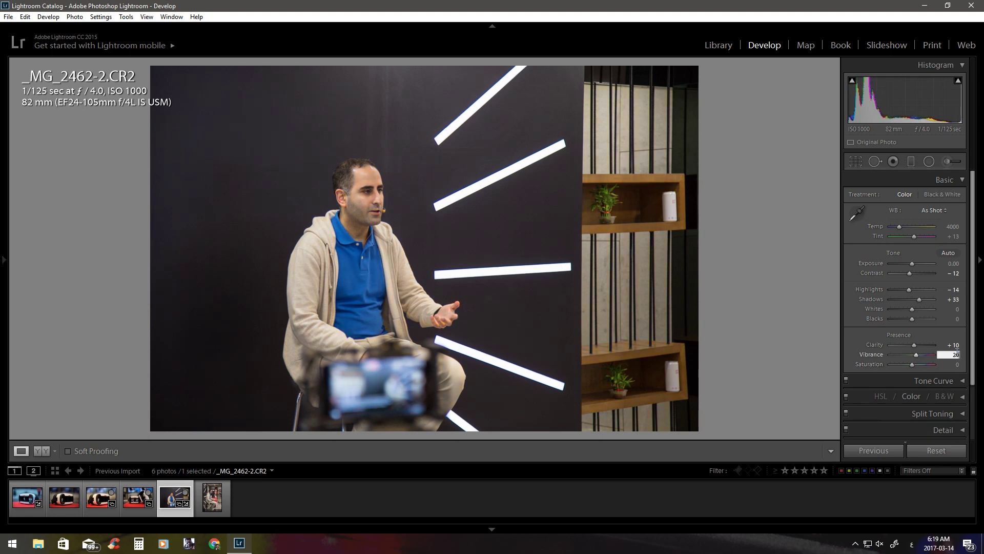
key("Return")
scroll(957, 354, "down", 1)
scroll(960, 337, "up", 1)
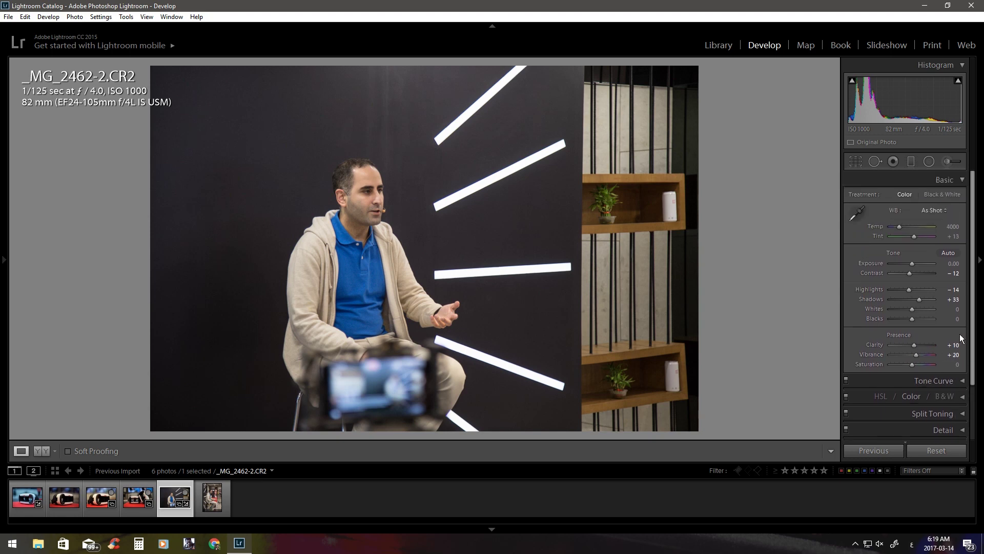
Collapse Basic, expand Tone Curve, and lift the Shadows region to +56.
left_click(961, 181)
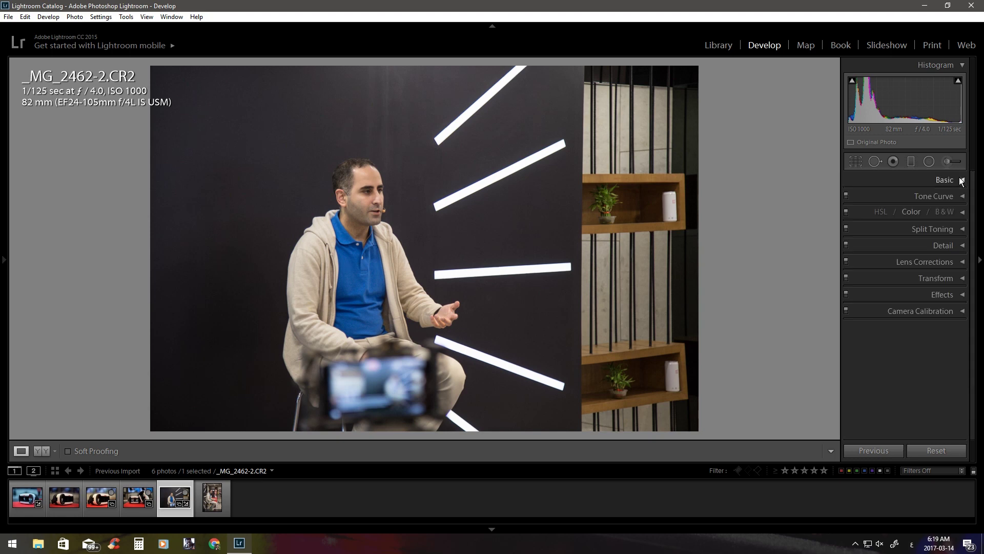
left_click(962, 198)
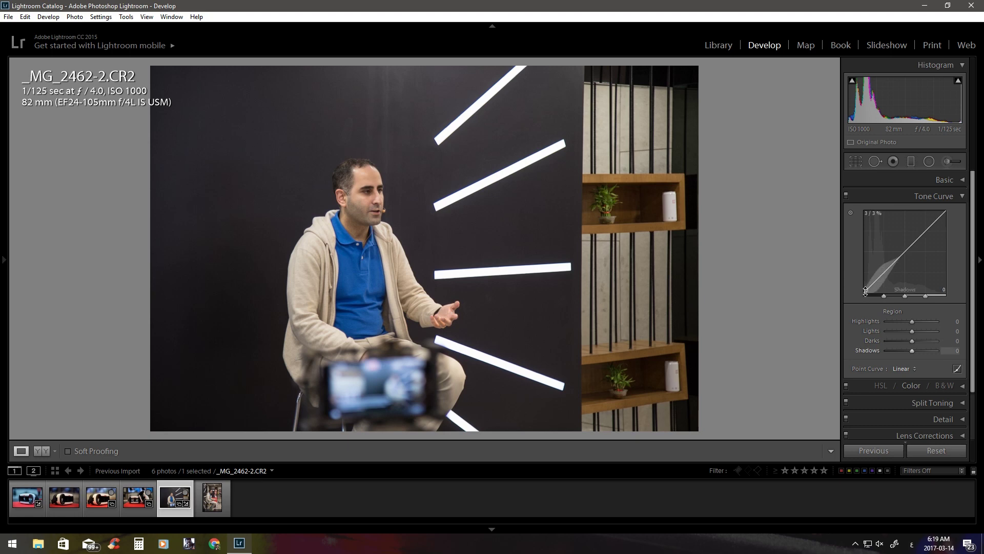
mouse_move(865, 291)
left_mouse_down()
mouse_move(865, 282)
mouse_move(866, 303)
mouse_move(866, 291)
left_mouse_up()
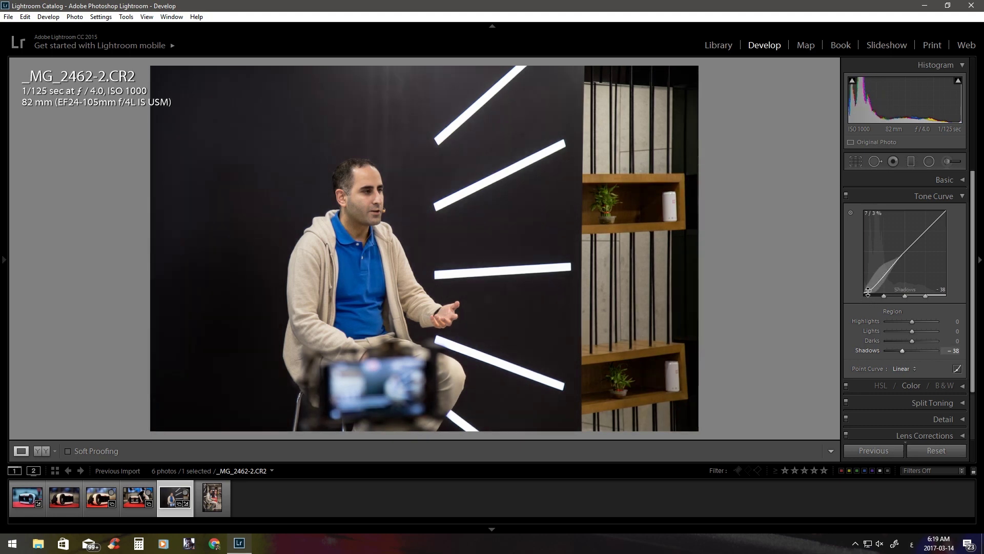
left_click_drag(868, 292, 878, 277)
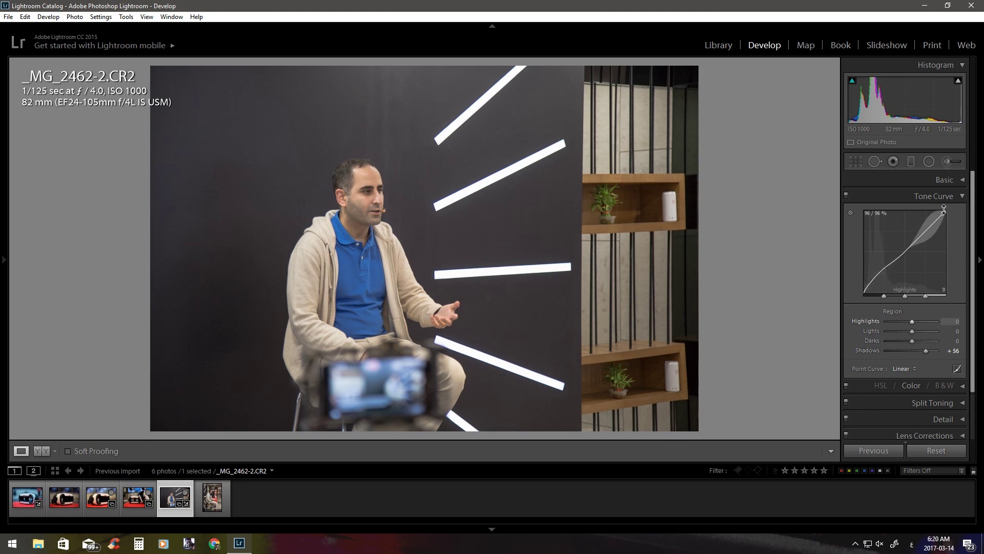
Drag the curve to Highlights -30, Darks 0 and Lights +2.
left_click_drag(944, 209, 945, 213)
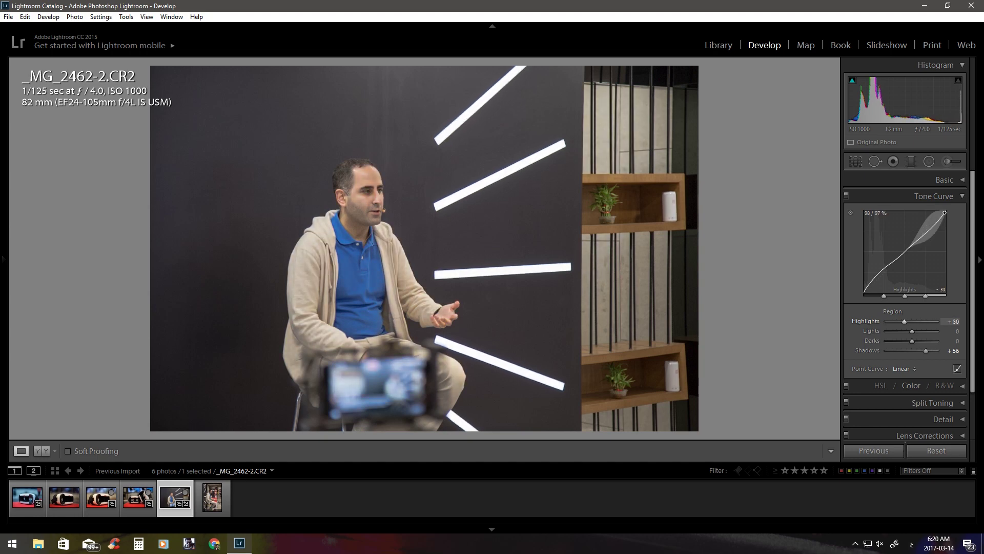
left_click_drag(907, 255, 905, 246)
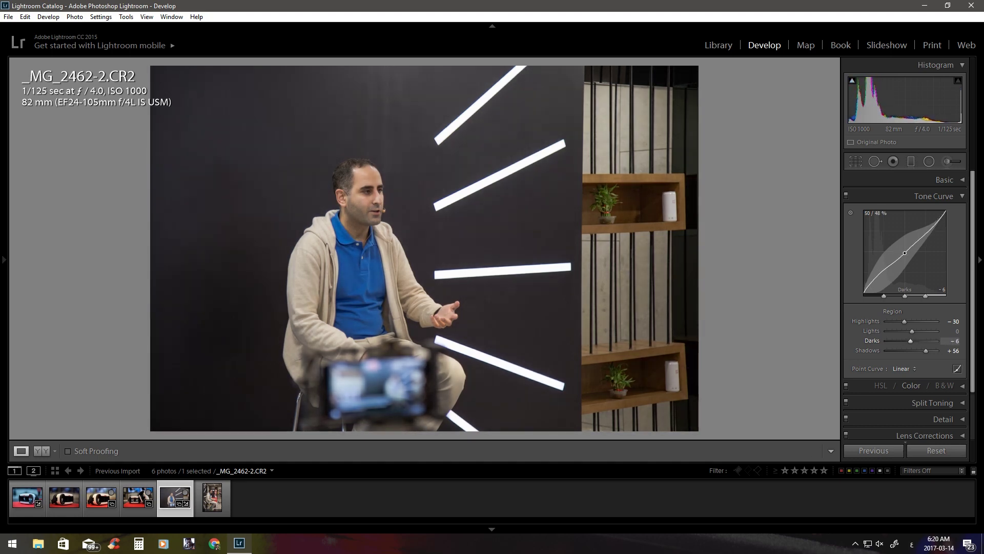
left_click_drag(905, 246, 905, 252)
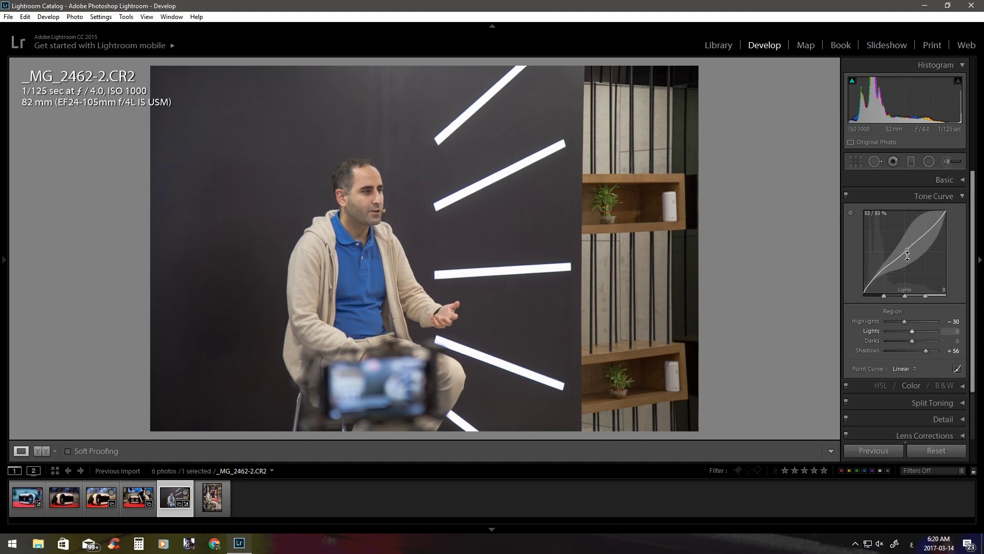
left_click_drag(907, 255, 926, 235)
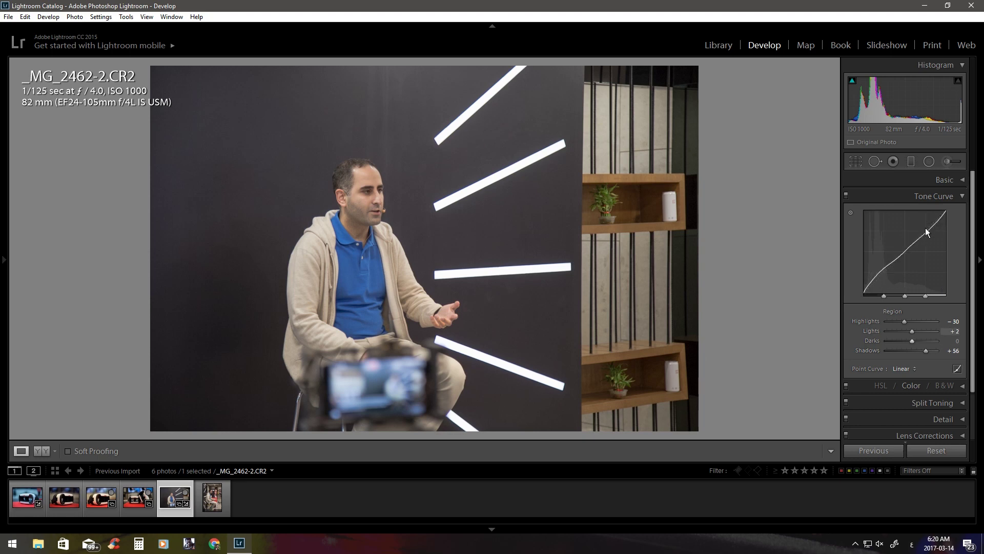
Apply the Strong Contrast point curve, then switch off and collapse the Tone Curve panel.
left_click(902, 369)
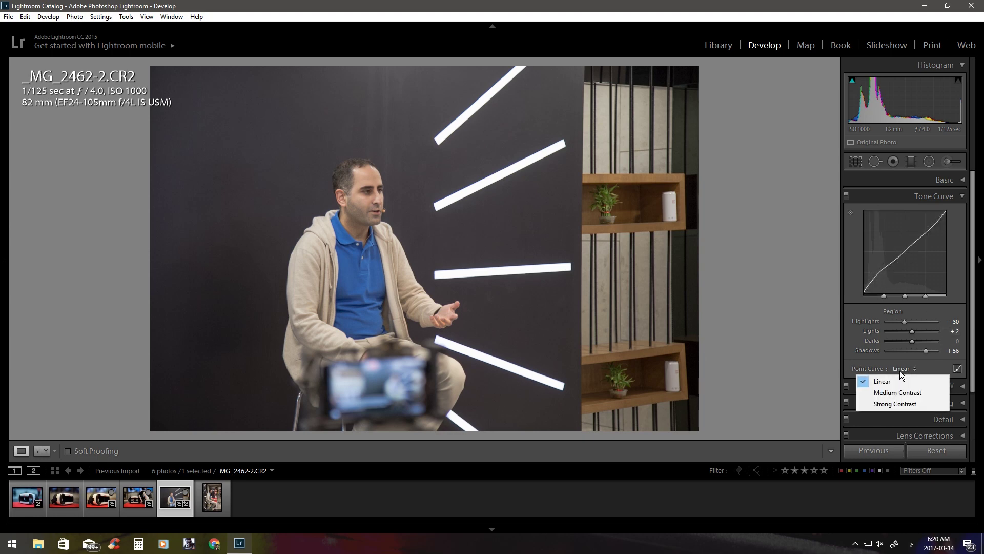
left_click(891, 405)
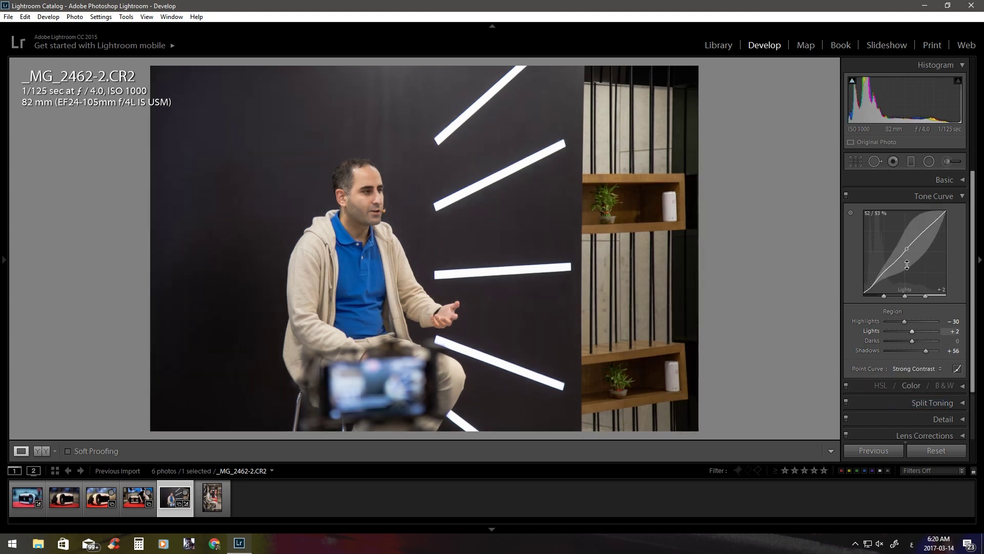
left_click(845, 196)
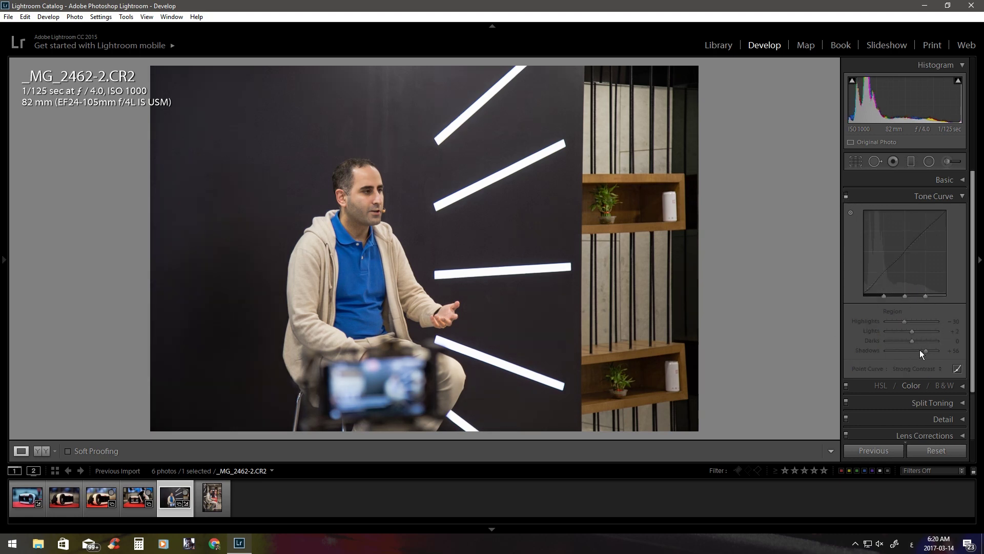
left_click(946, 202)
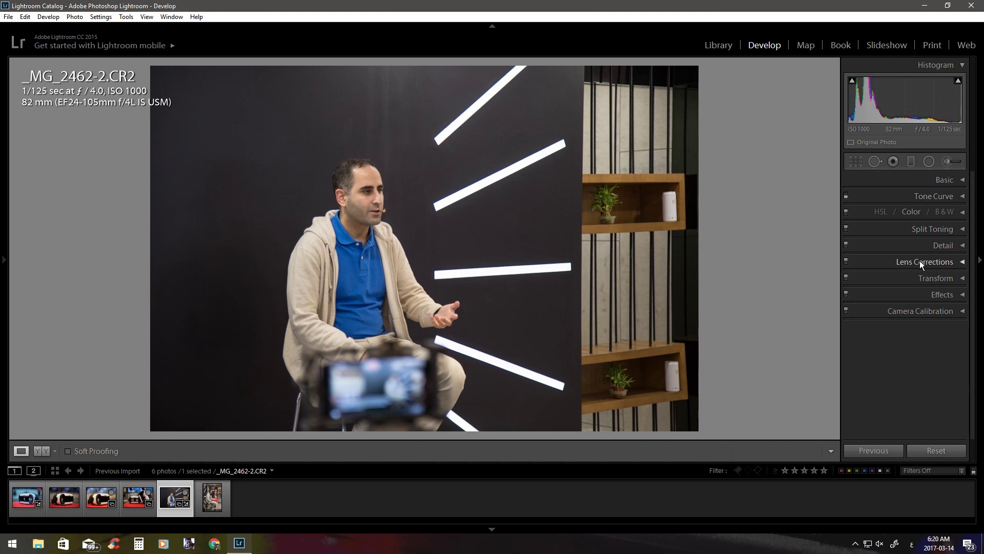
Open the HSL / Color / B&W panel and settle on the colour view.
left_click(952, 213)
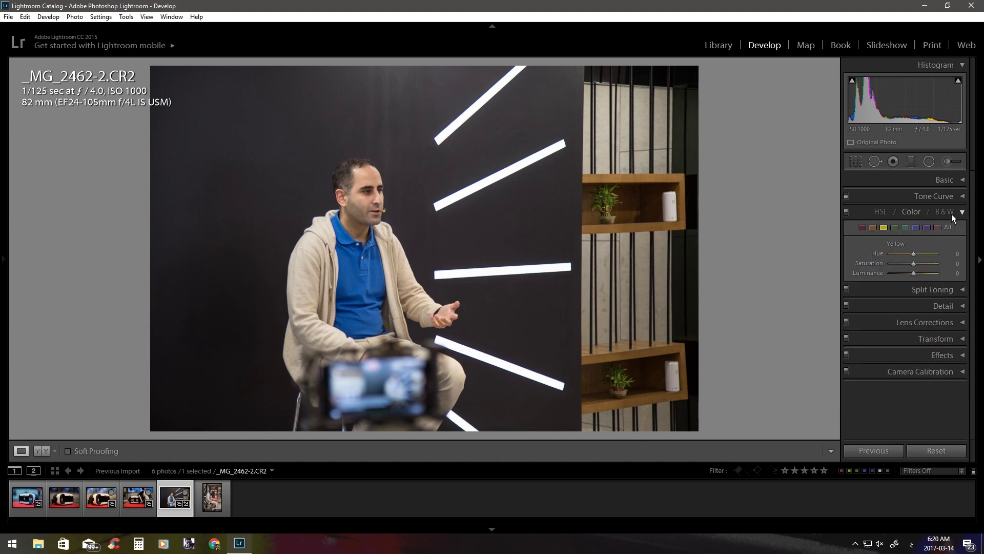
left_click(877, 215)
left_click(909, 215)
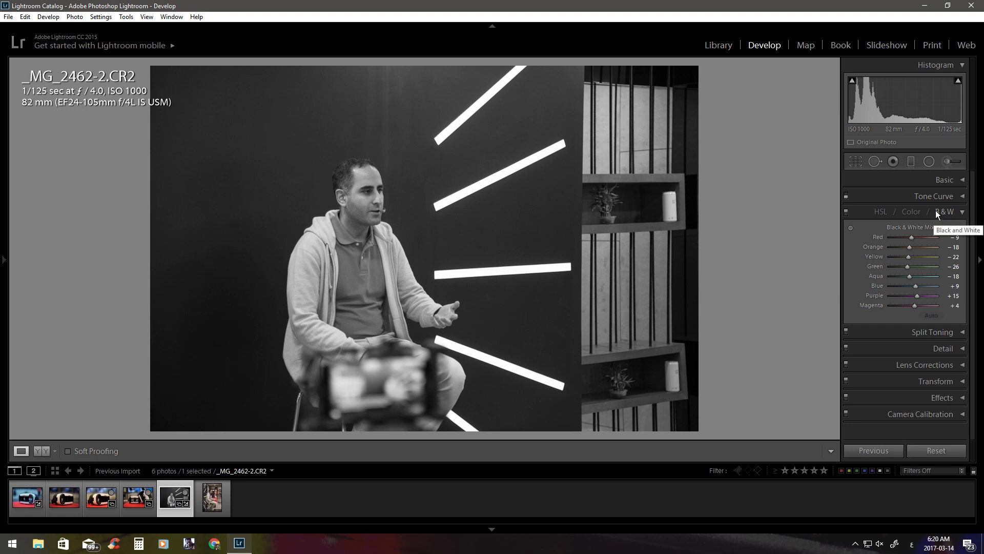
left_click(910, 210)
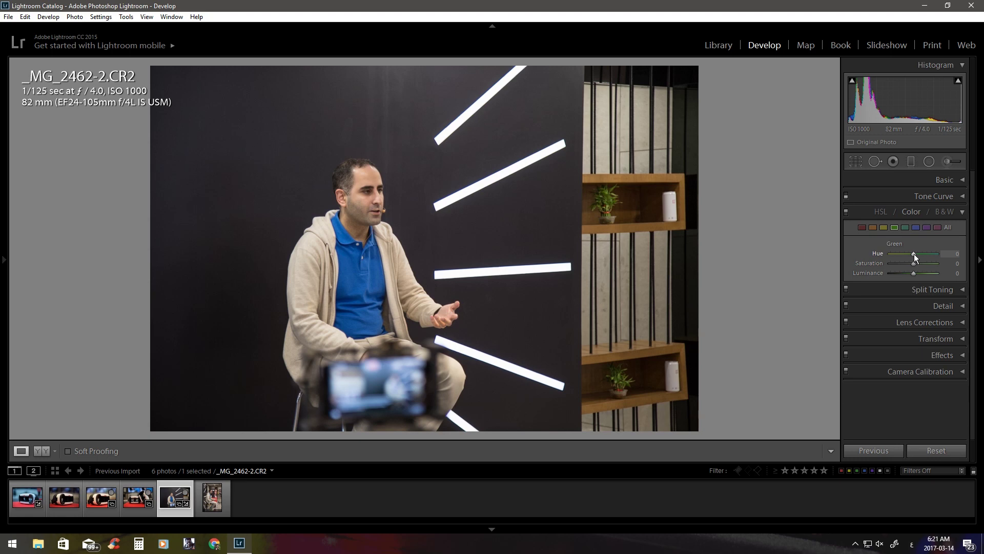
Set Green hue +11 and saturation +36, checking the shelf plant close up.
mouse_move(915, 254)
left_mouse_down()
mouse_move(890, 253)
mouse_move(945, 259)
left_mouse_up()
mouse_move(916, 252)
left_mouse_down()
mouse_move(901, 252)
mouse_move(915, 260)
left_mouse_up()
left_click_drag(914, 264, 921, 265)
left_click(648, 205)
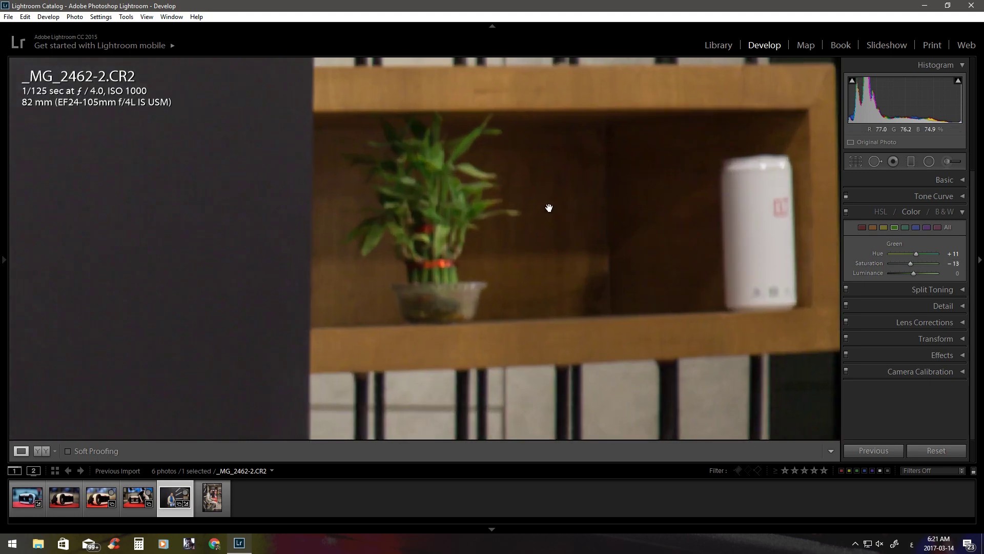
left_click_drag(463, 223, 434, 277)
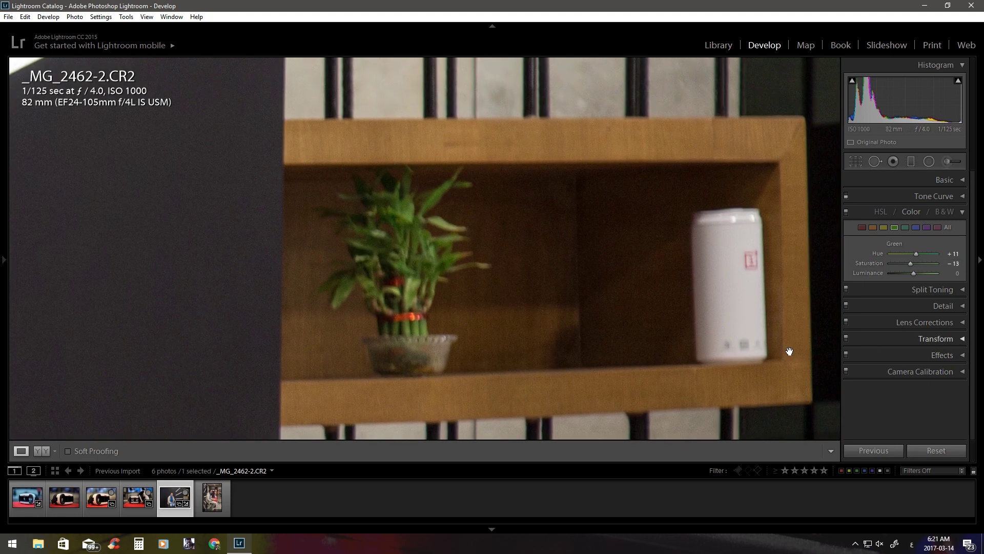
key("t")
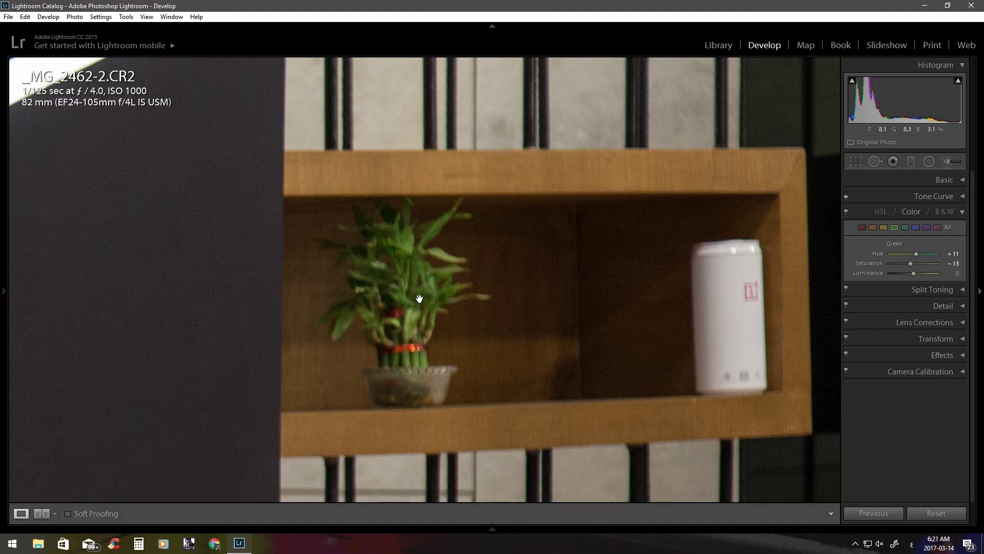
left_click_drag(418, 296, 500, 288)
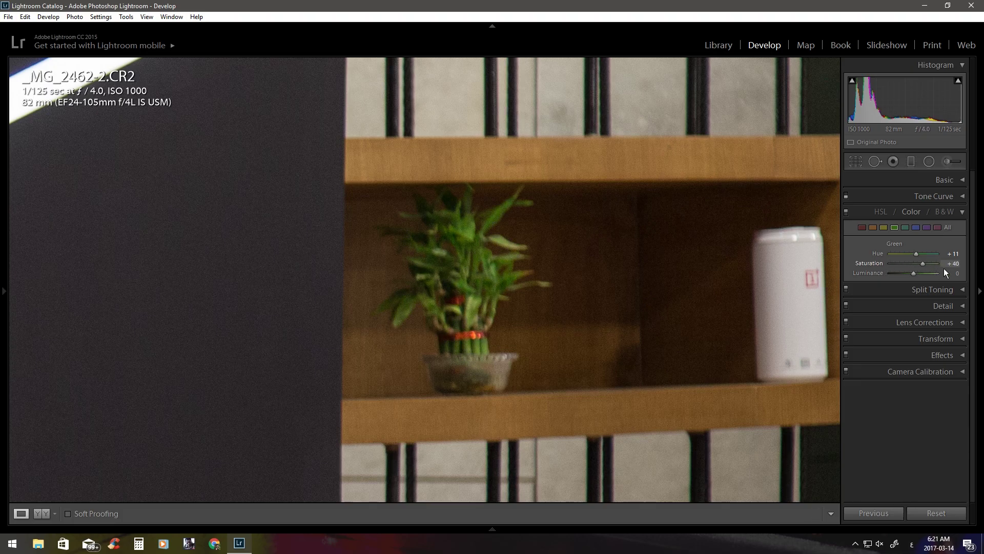
mouse_move(944, 268)
left_mouse_down()
mouse_move(889, 269)
mouse_move(936, 265)
left_mouse_up()
Test maximum green luminance on the plant, then return it to 0.
left_click(526, 251)
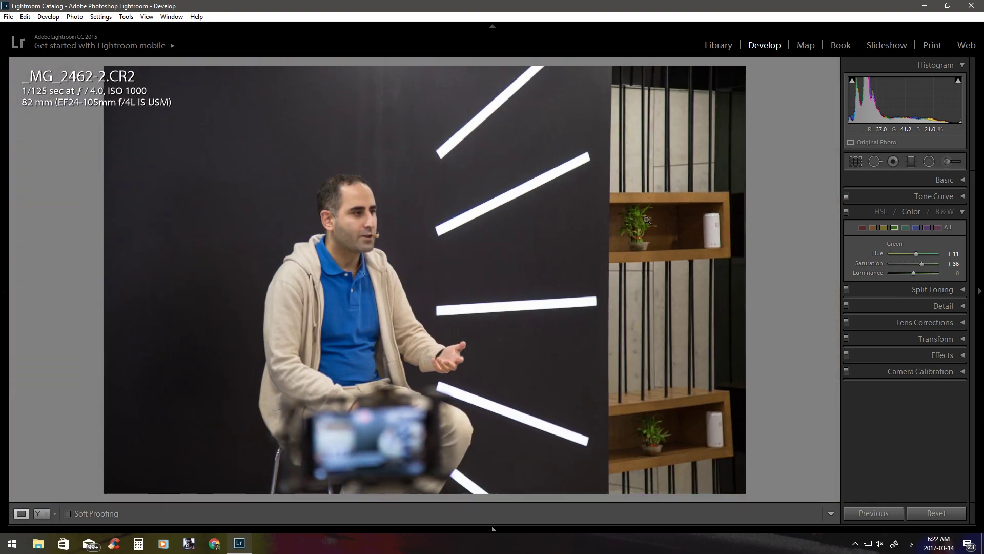
left_click(642, 219)
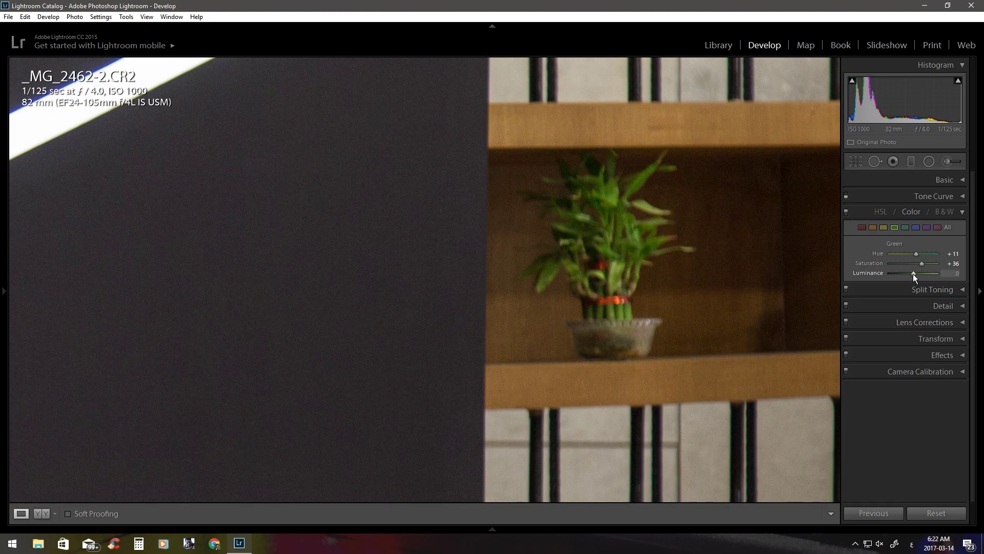
mouse_move(914, 274)
left_mouse_down()
mouse_move(937, 274)
mouse_move(922, 276)
left_mouse_up()
left_click_drag(918, 275, 913, 275)
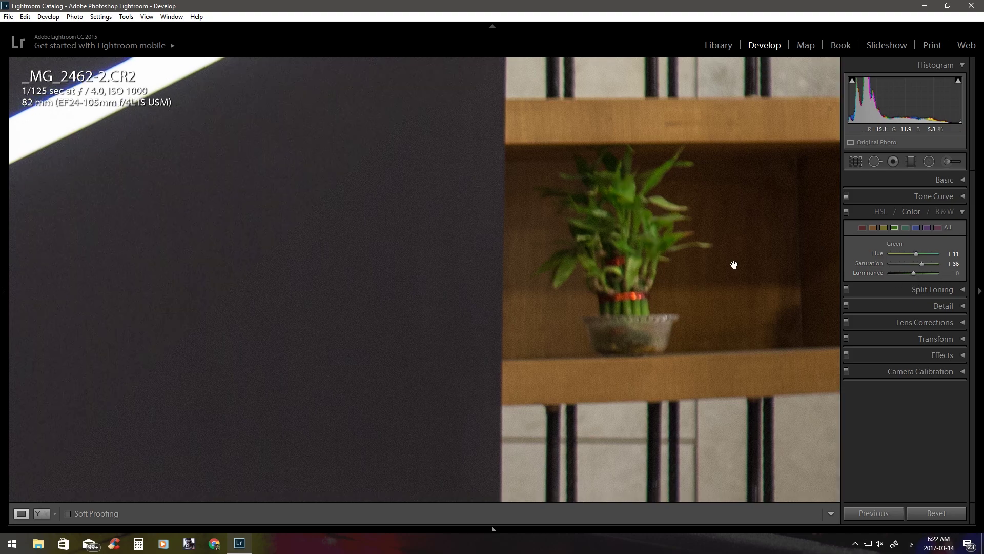
left_click(721, 259)
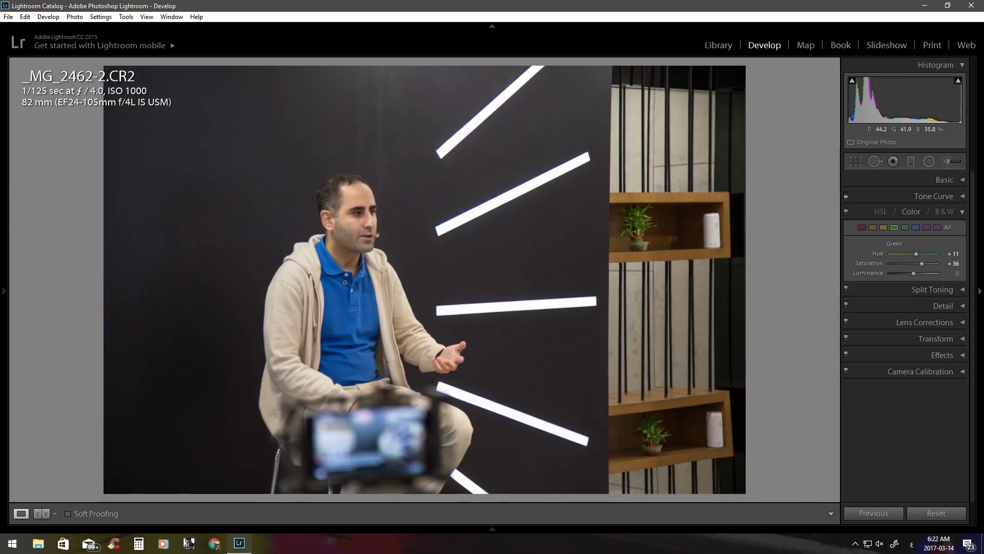
Test desaturating the Blue shirt, then set Blue saturation to exactly 0.
left_click(915, 227)
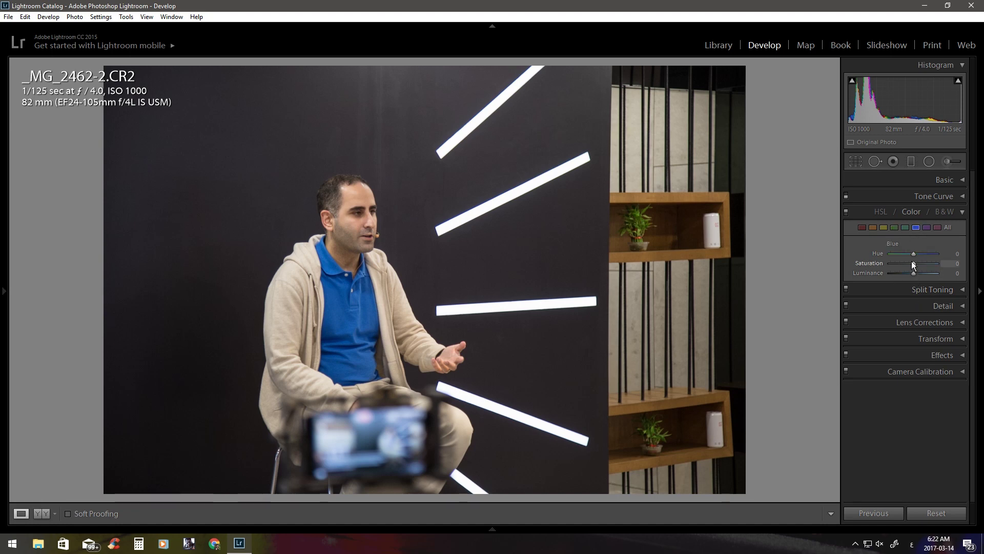
left_click_drag(914, 263, 871, 261)
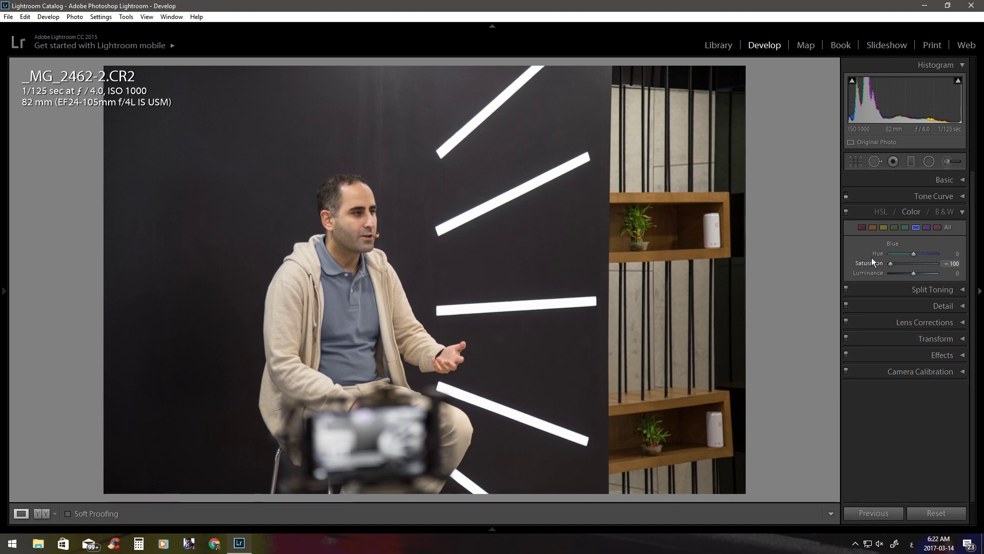
left_click_drag(891, 263, 917, 263)
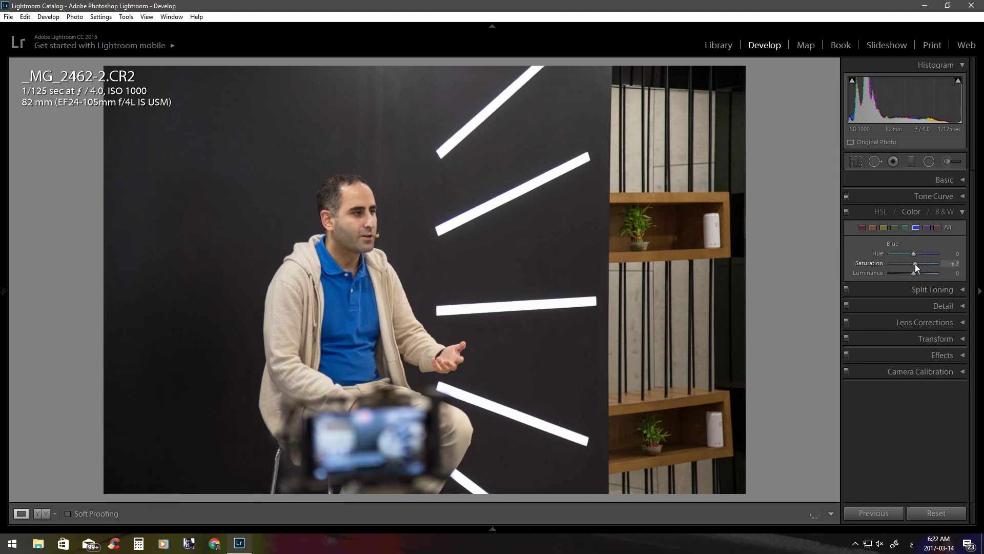
left_click(955, 264)
type("0")
key("Return")
Test brightening the blues, then set Blue luminance back to 0.
mouse_move(913, 274)
left_mouse_down()
mouse_move(927, 273)
mouse_move(900, 274)
mouse_move(946, 276)
mouse_move(893, 280)
mouse_move(967, 282)
mouse_move(870, 290)
mouse_move(954, 284)
mouse_move(917, 282)
left_mouse_up()
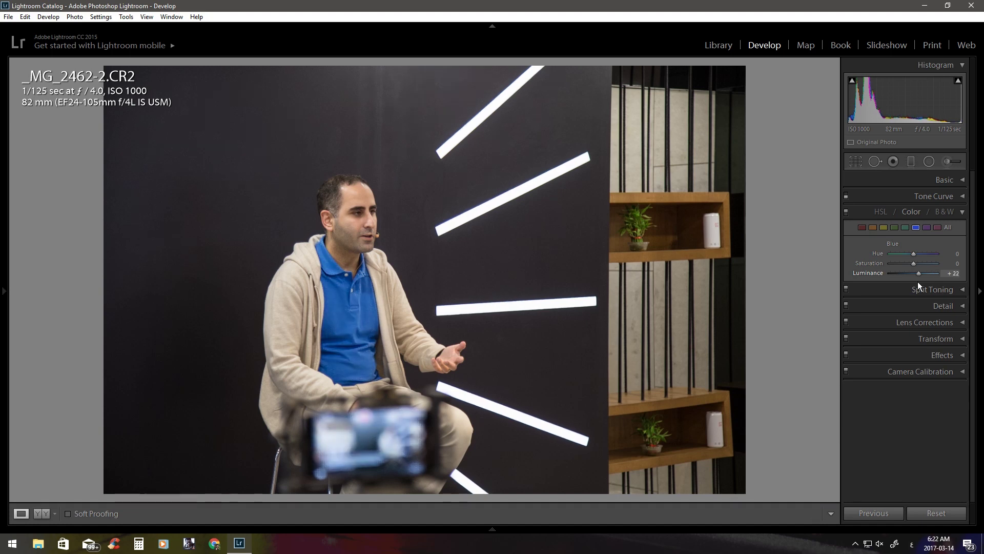
left_click(957, 274)
type("0")
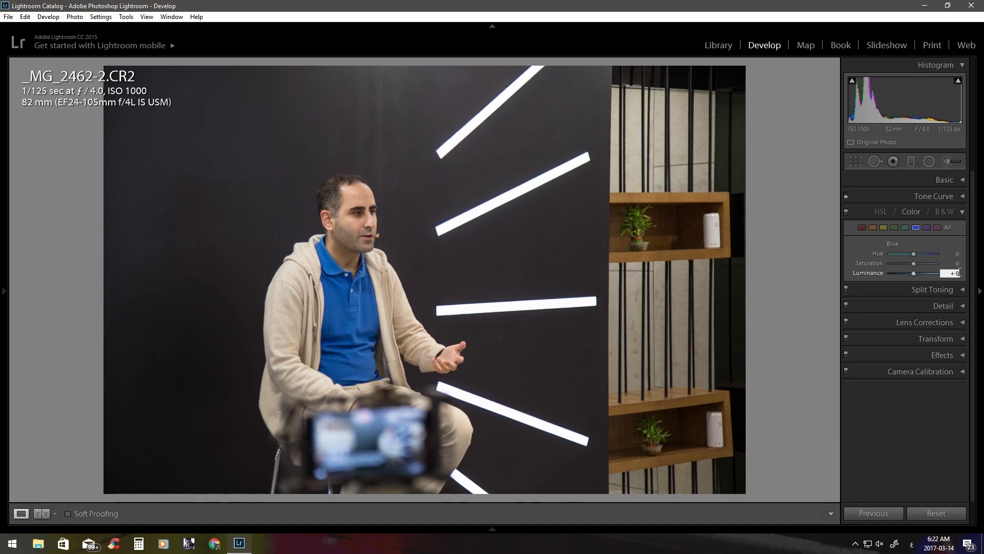
key("Return")
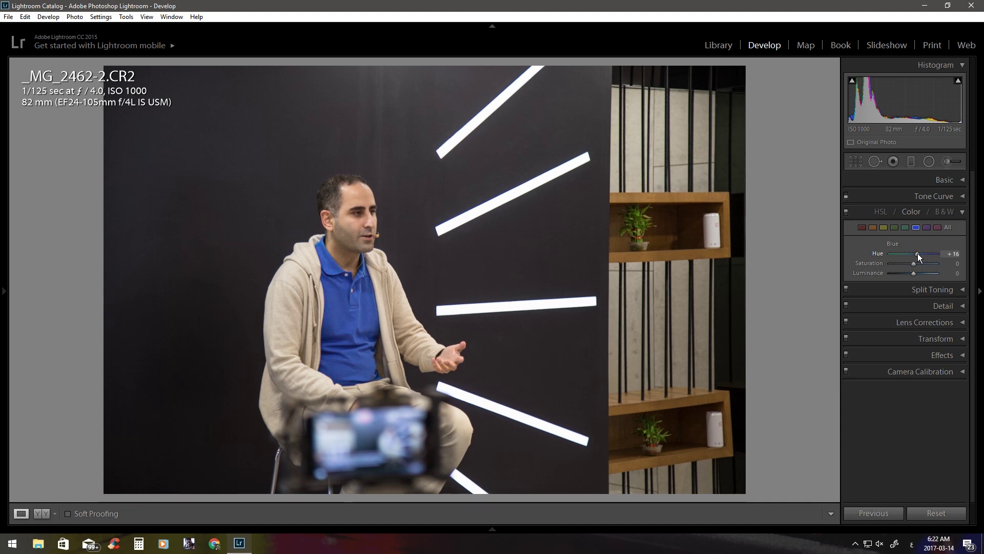
Try shifting the Blue hue toward teal, then reset it to 0.
mouse_move(918, 253)
left_mouse_down()
mouse_move(902, 253)
mouse_move(913, 254)
left_mouse_up()
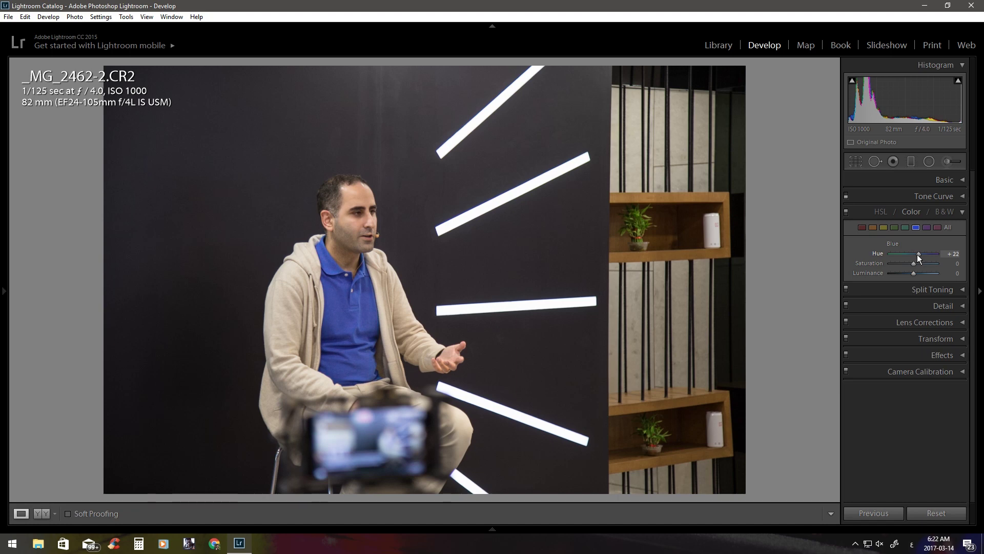
double_click(912, 254)
left_click(957, 254)
key("Return")
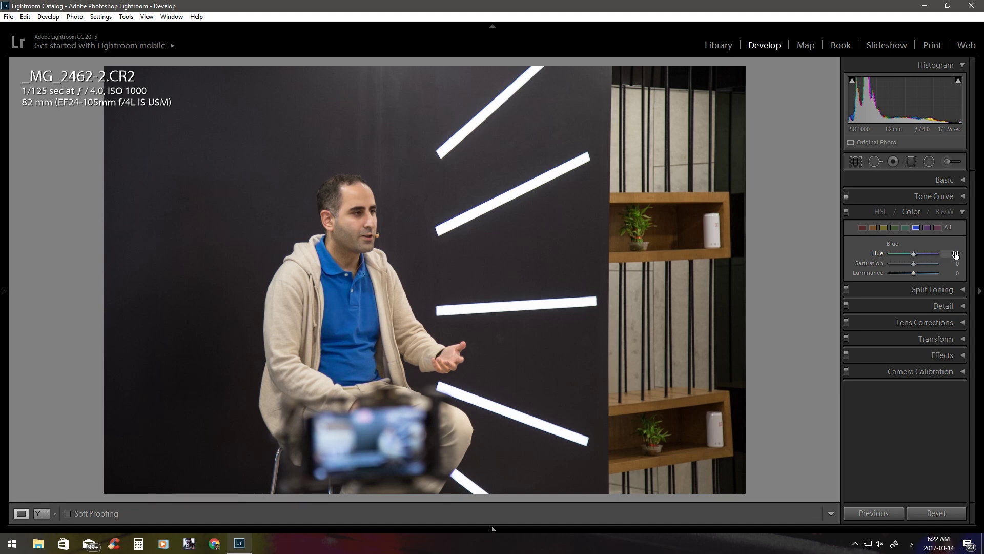
Review the HSL Luminance, Saturation and Hue views for all colours.
left_click(887, 209)
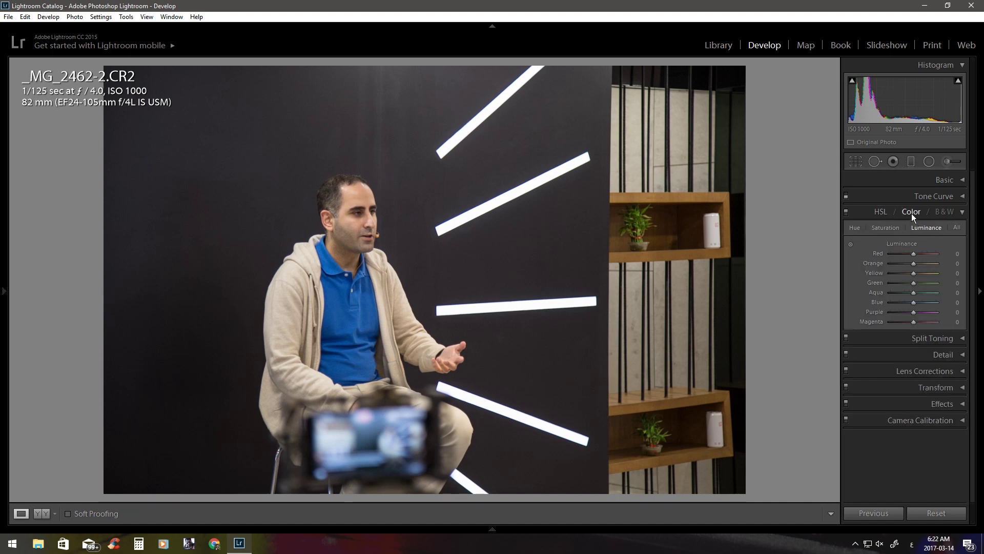
left_click(911, 214)
left_click(883, 210)
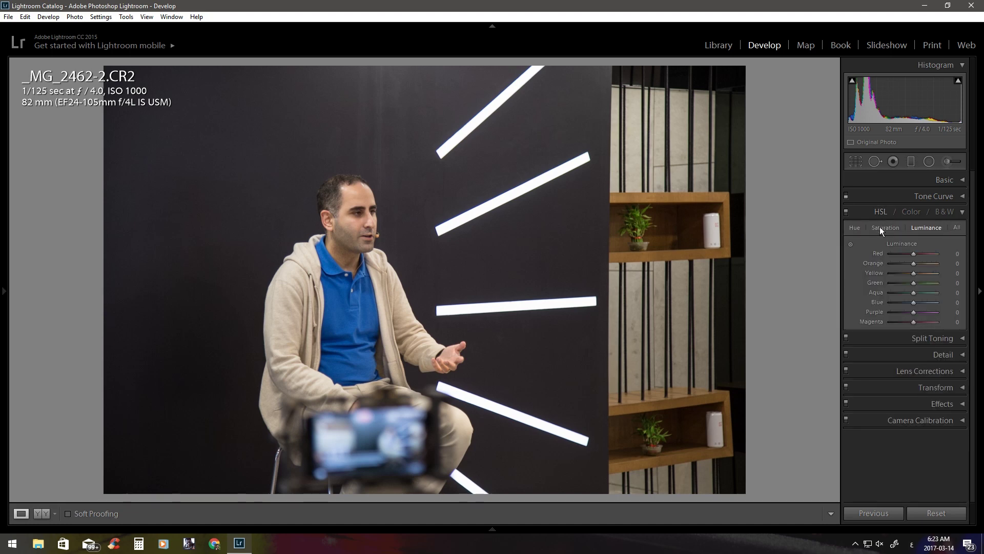
left_click(881, 229)
left_click(855, 227)
left_click(890, 227)
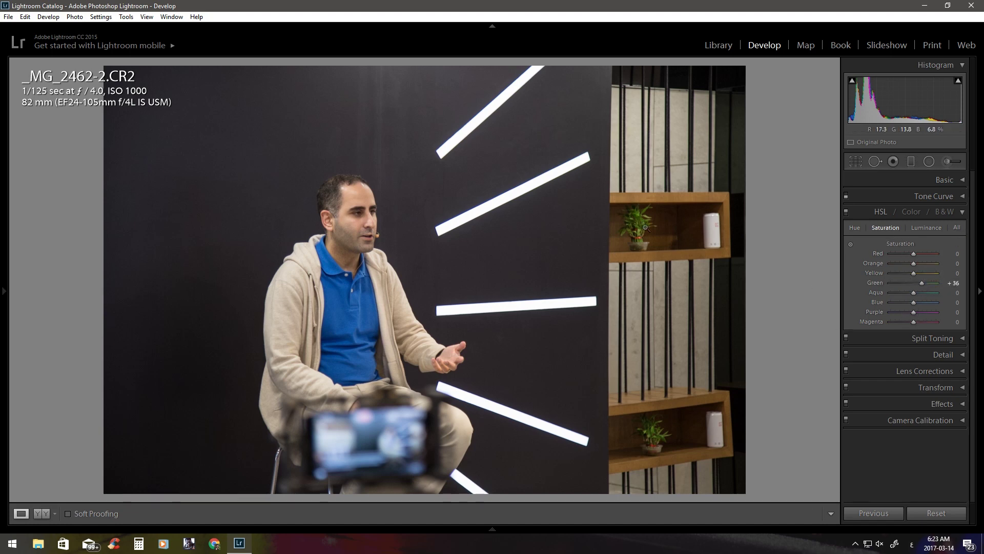
left_click(912, 212)
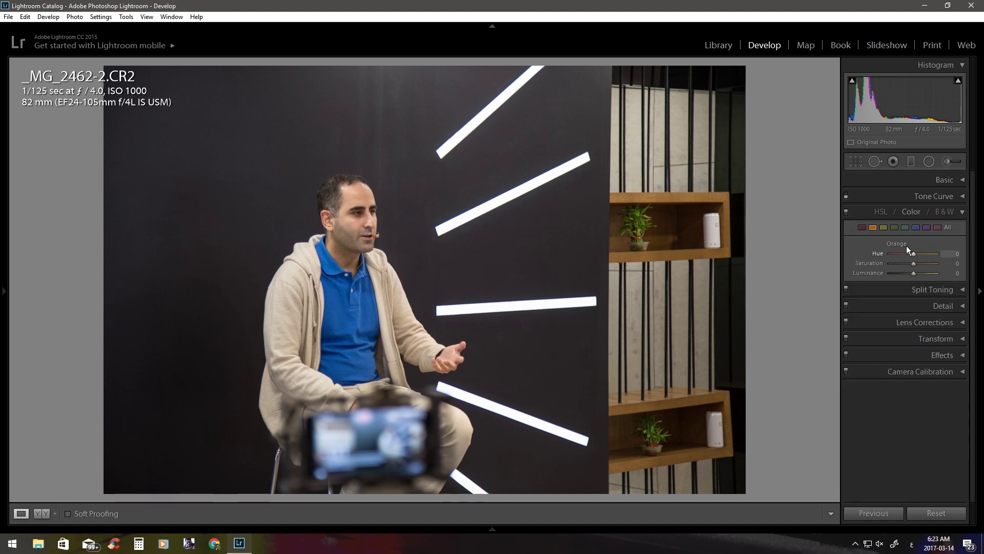
Recheck the Luminance and All views, then collapse the HSL / Color panel.
left_click(887, 210)
left_click(878, 213)
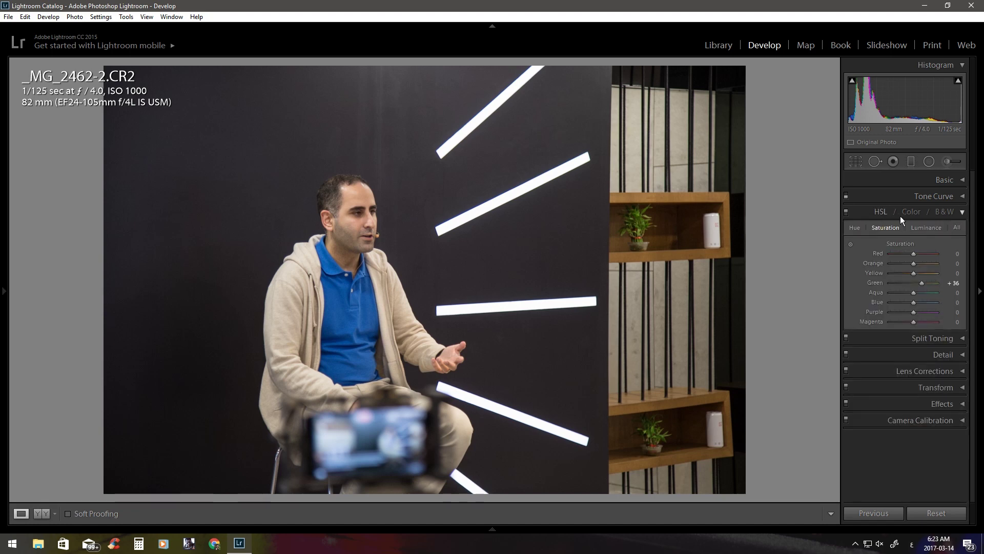
left_click(918, 229)
left_click(958, 230)
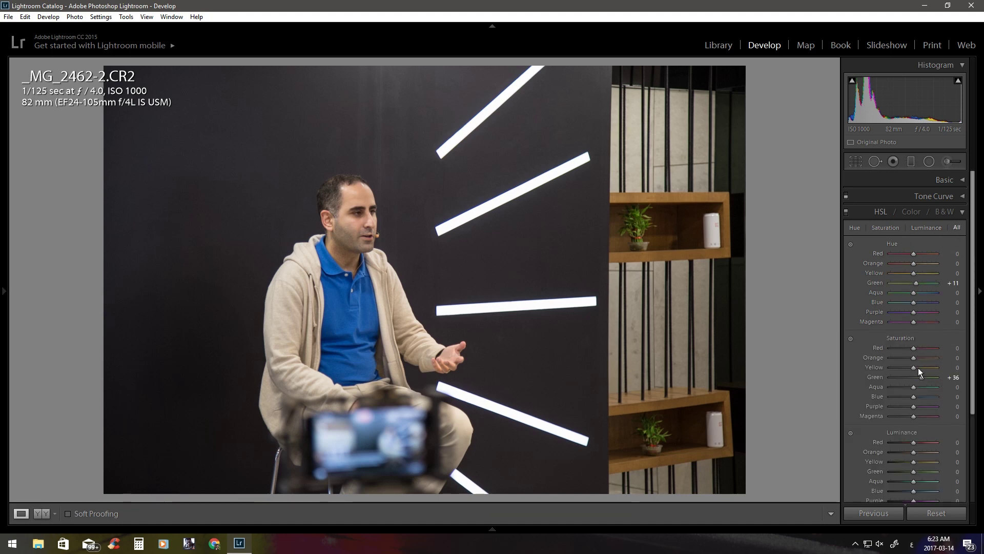
left_click(877, 215)
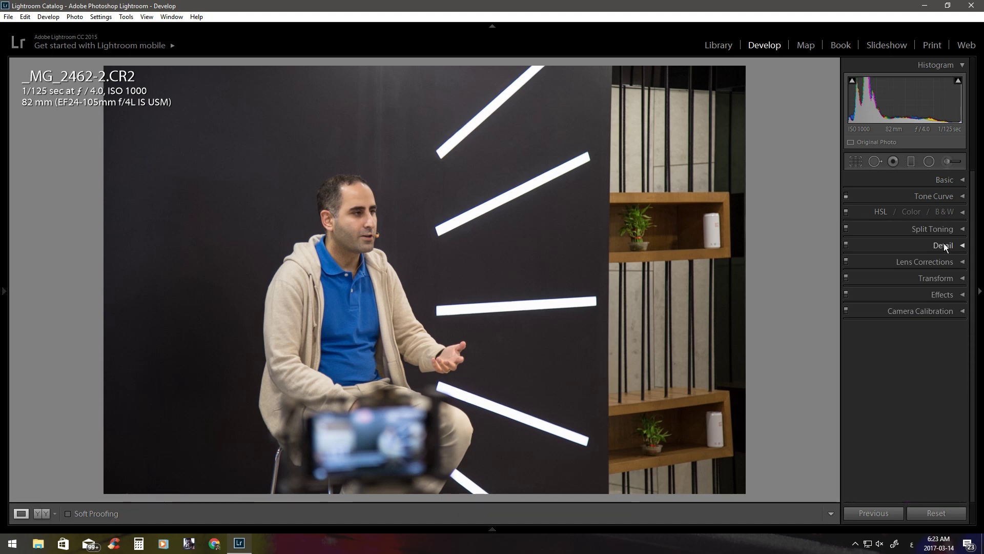
Test split tones, leaving Highlights Hue 69 and Shadows Hue 236 at zero saturation.
left_click(945, 229)
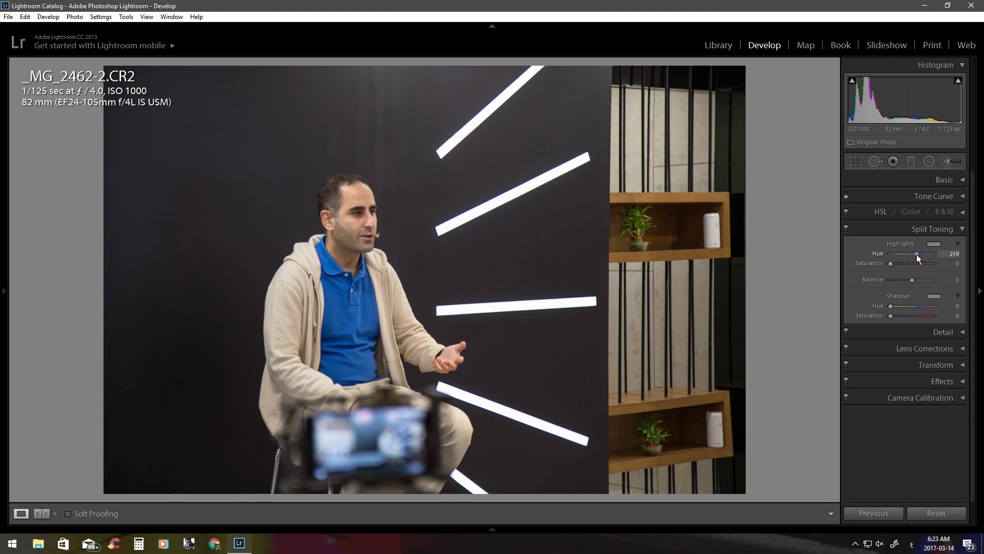
mouse_move(917, 255)
left_mouse_down()
mouse_move(897, 256)
mouse_move(903, 262)
left_mouse_up()
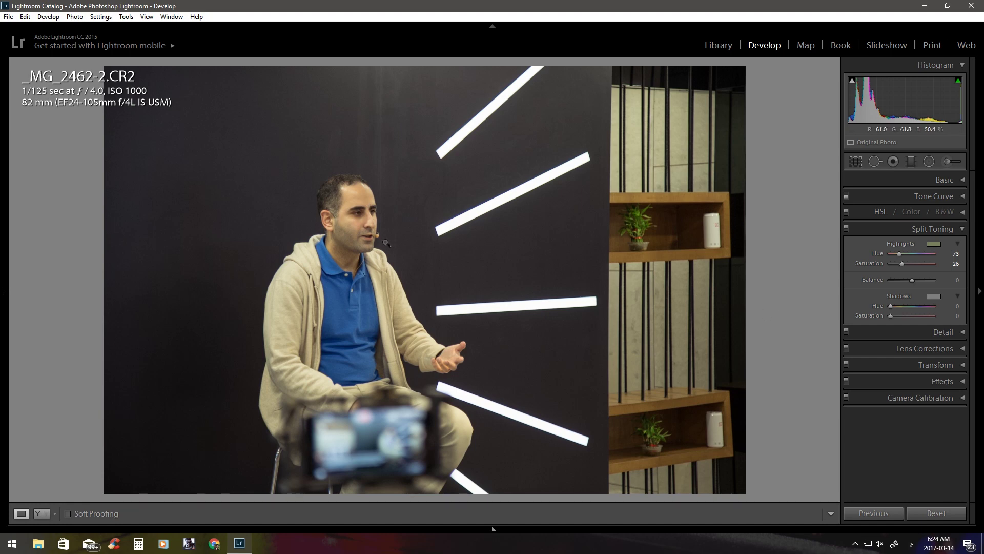
left_click_drag(894, 263, 906, 263)
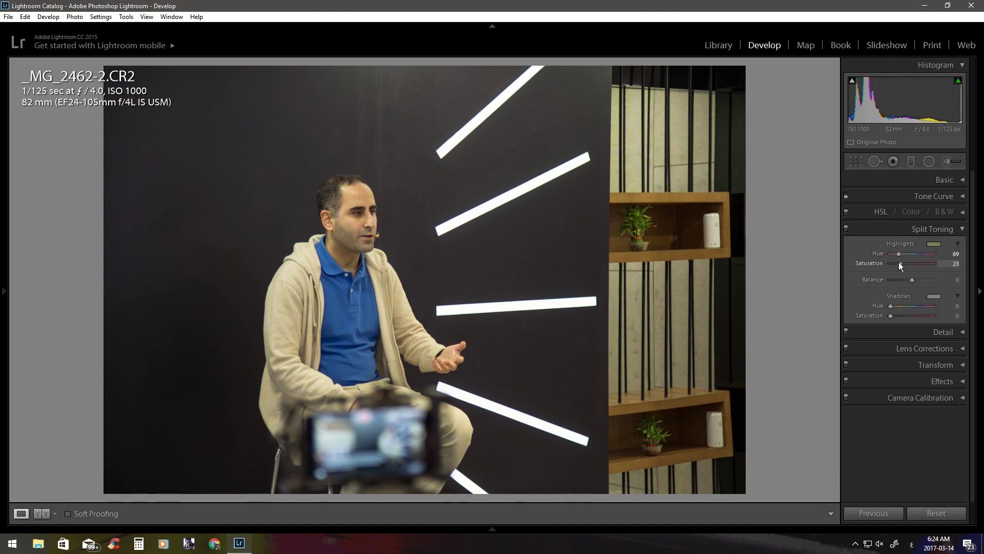
left_click_drag(899, 262, 873, 262)
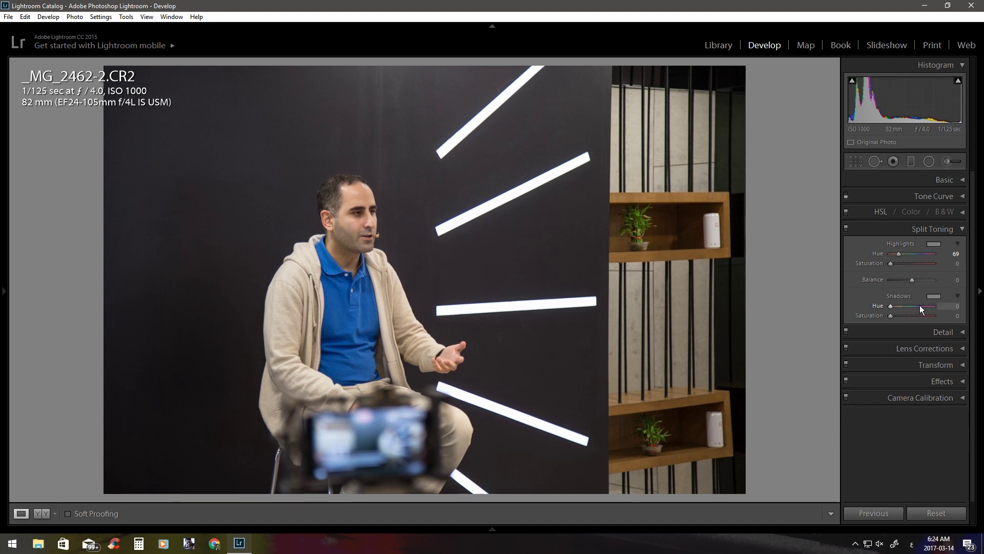
left_click_drag(919, 306, 898, 315)
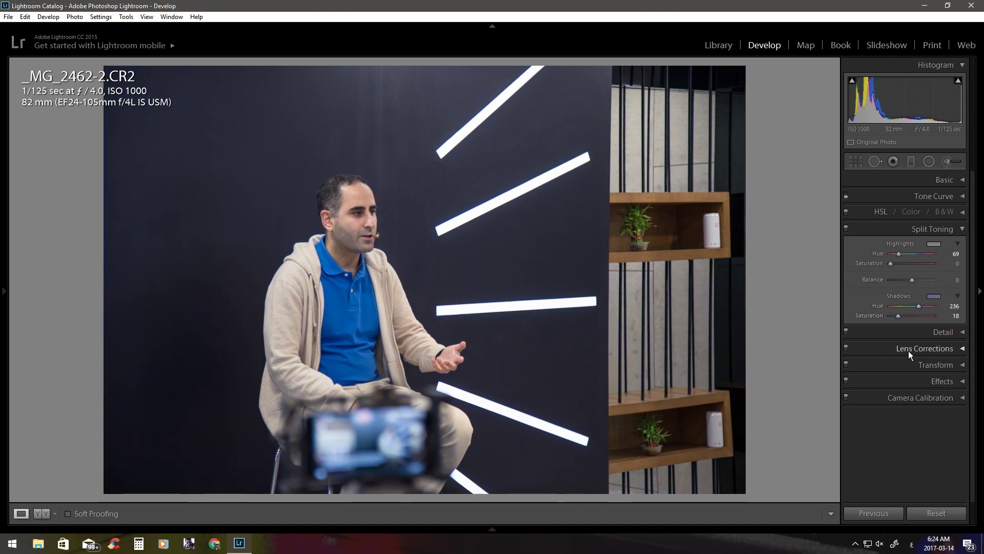
double_click(894, 316)
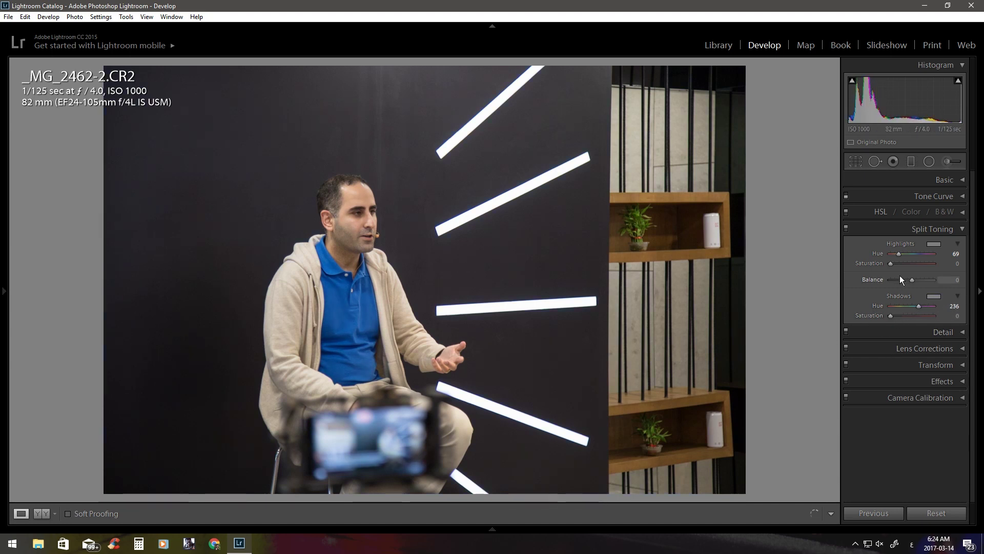
Collapse Split Toning, expand Detail, and zoom to 1:1 on the man's face.
left_click(935, 231)
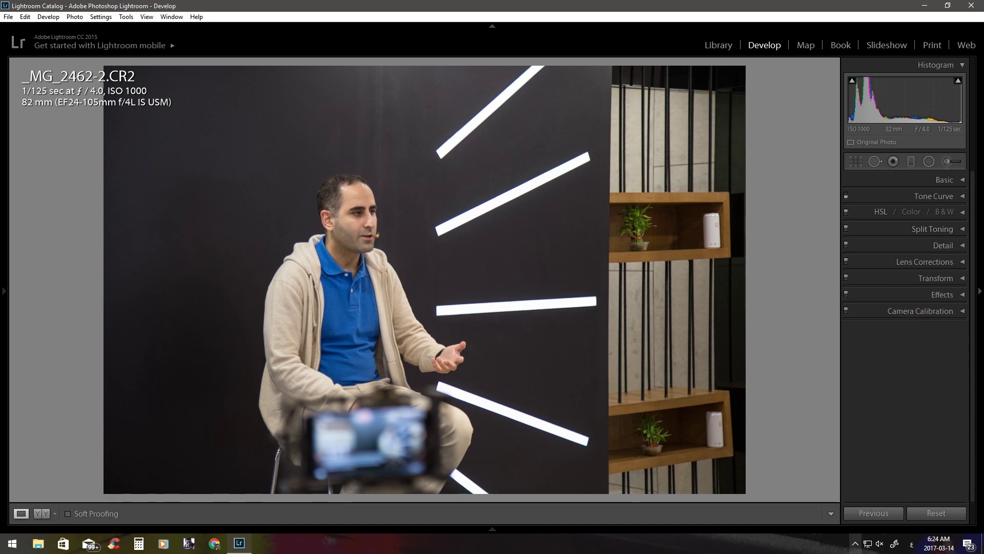
left_click(958, 248)
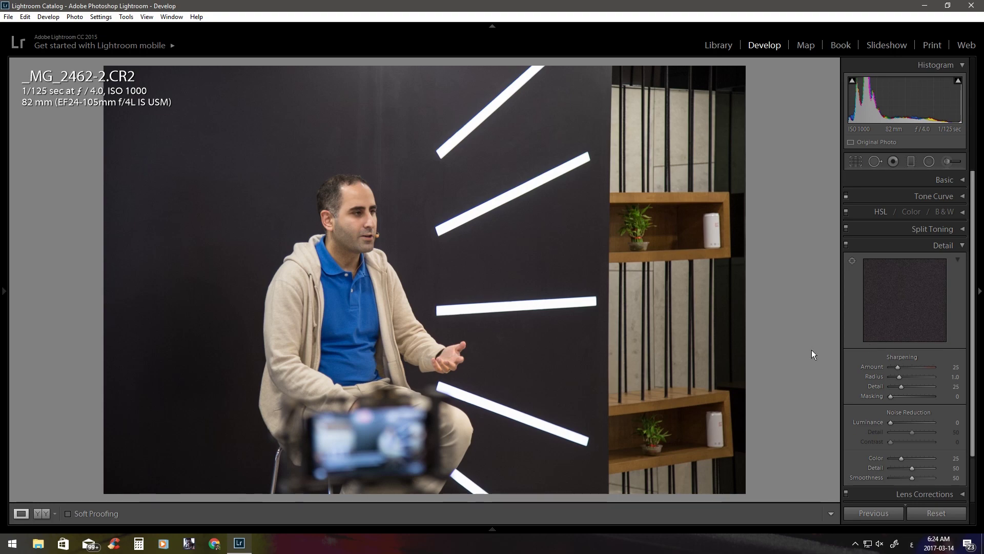
left_click(334, 202)
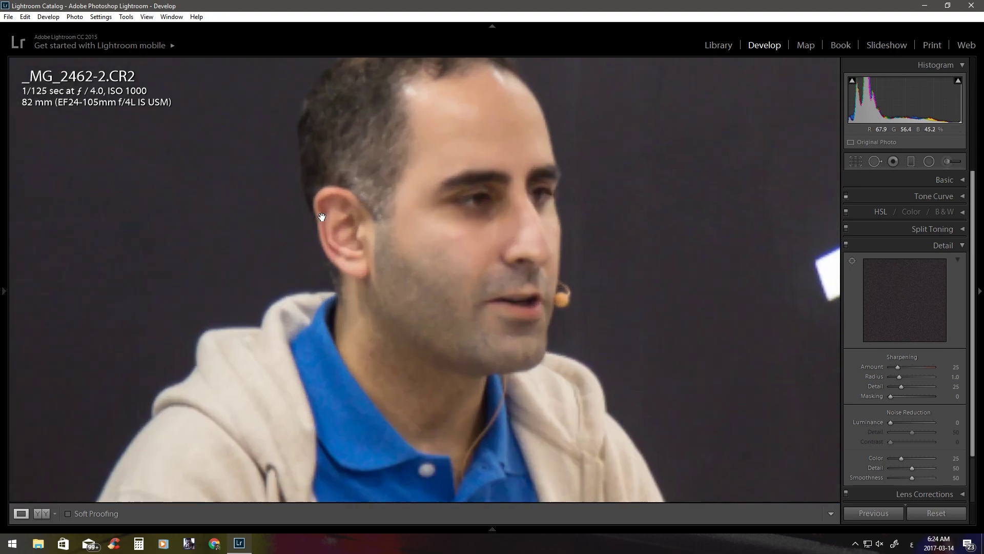
left_click_drag(445, 385, 458, 307)
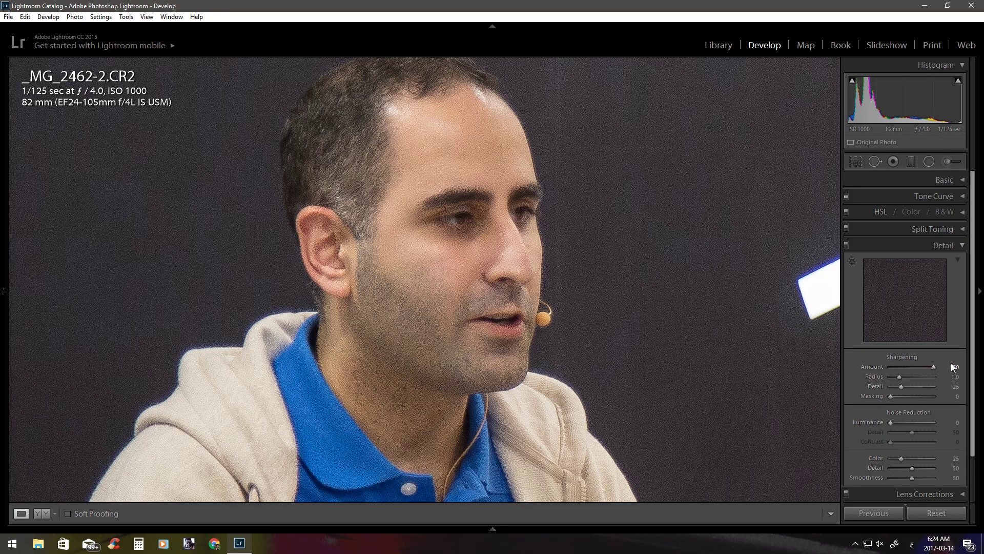
left_click(369, 267)
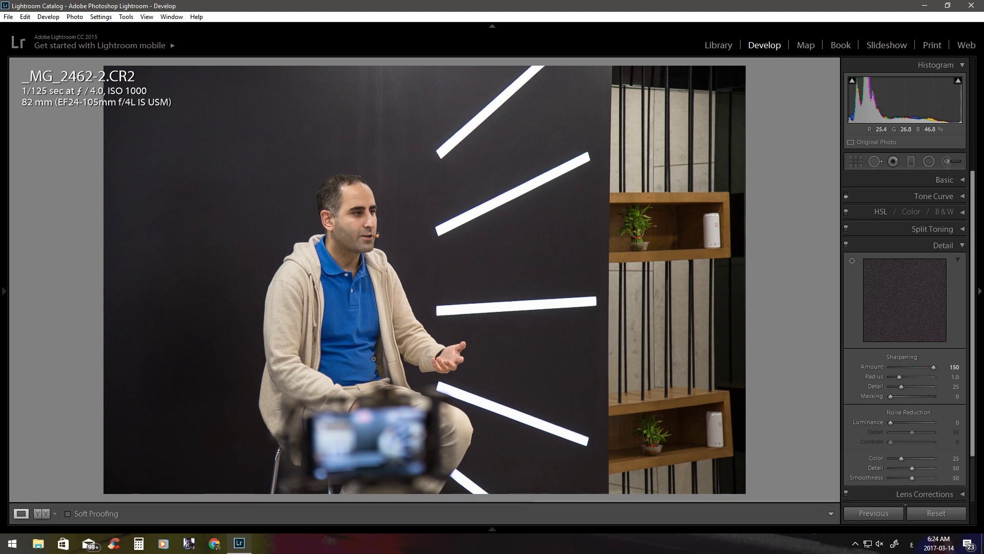
left_click(366, 228)
left_click_drag(378, 308, 402, 263)
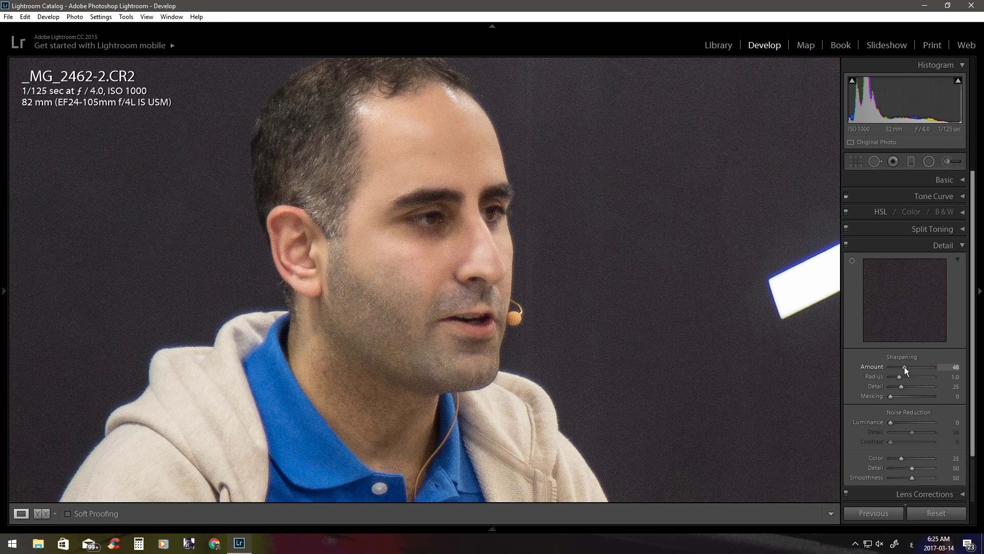
Set sharpening Amount 39, Masking 30 and Detail 31, keeping Radius 1.0.
left_click_drag(909, 367, 909, 367)
left_click_drag(898, 392, 918, 389)
left_click(902, 386)
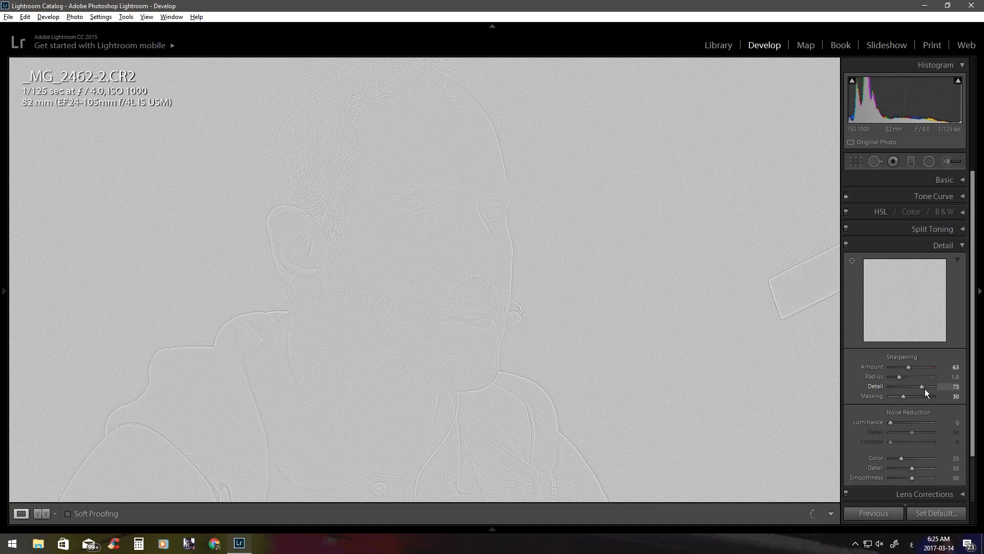
left_click_drag(911, 387, 903, 385)
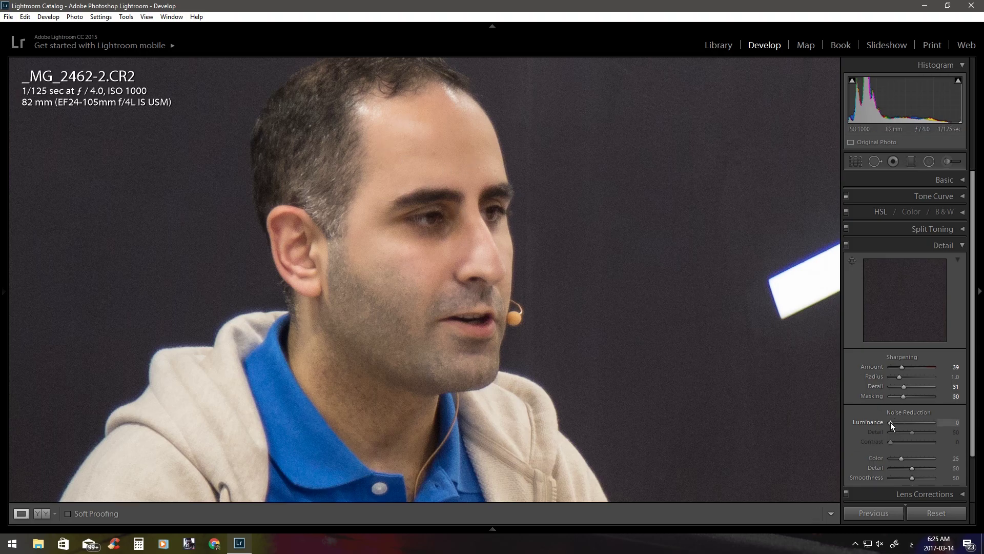
Try luminance noise reduction values, then enter exactly 10.
left_click_drag(890, 423, 911, 423)
left_click_drag(929, 426, 930, 425)
left_click_drag(908, 419, 891, 419)
left_click(947, 423)
type("10")
key("Return")
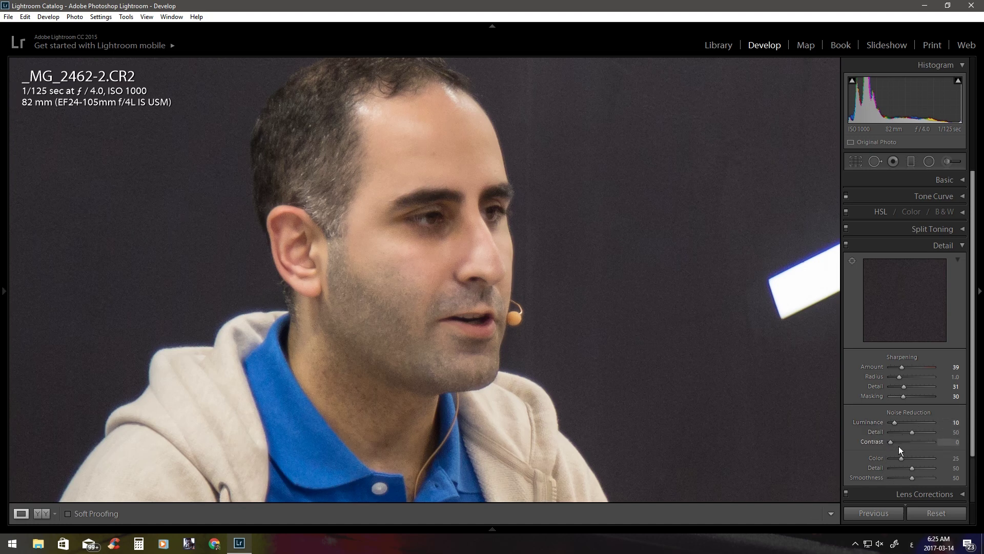
Collapse the Detail panel and pan the close-up toward the bright light bar.
scroll(936, 430, "down", 2)
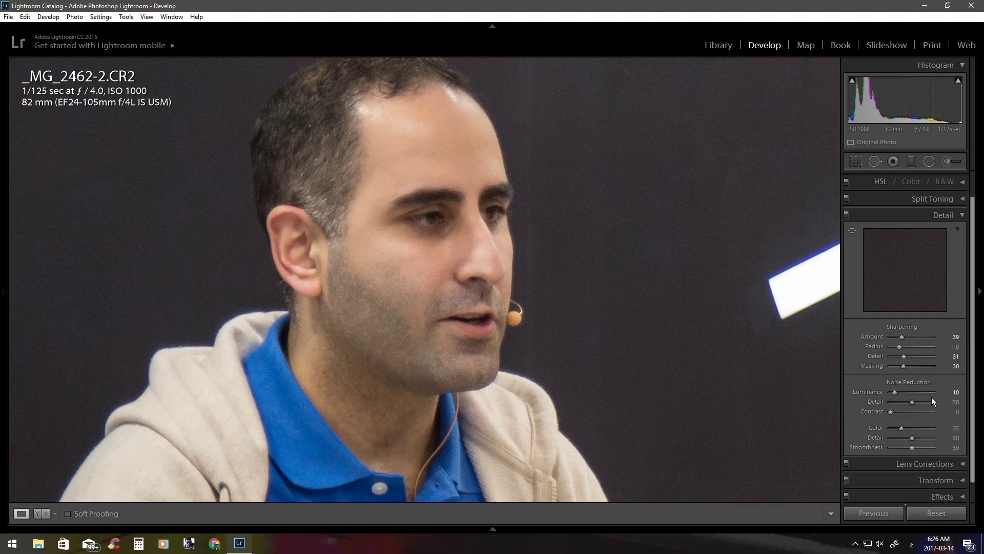
left_click(957, 215)
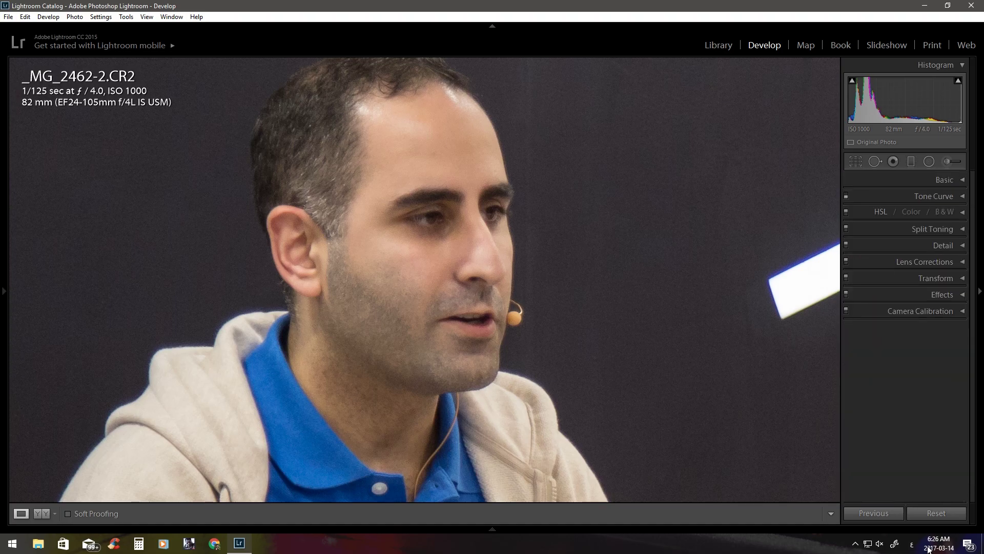
mouse_move(746, 299)
left_mouse_down()
mouse_move(630, 297)
mouse_move(486, 261)
left_mouse_up()
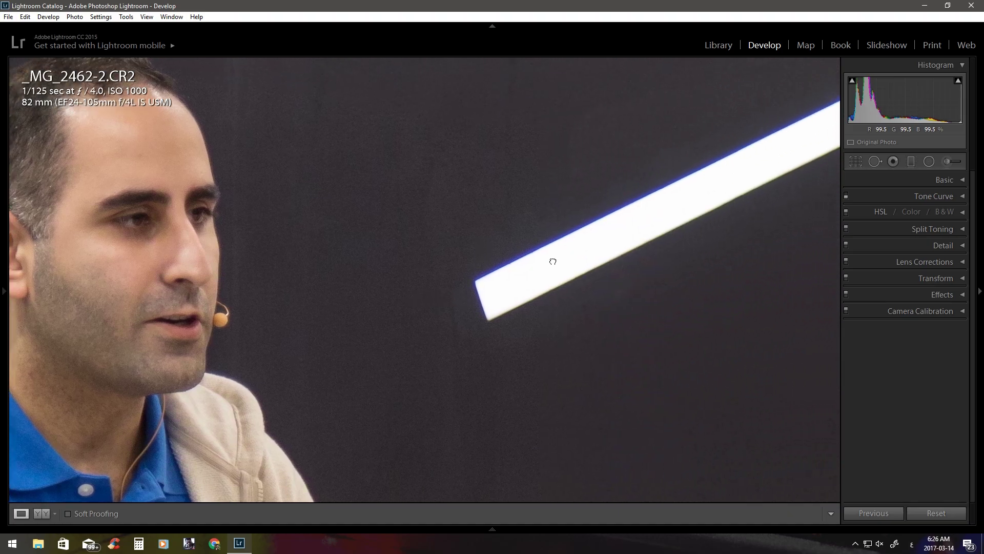
left_click_drag(552, 259, 378, 248)
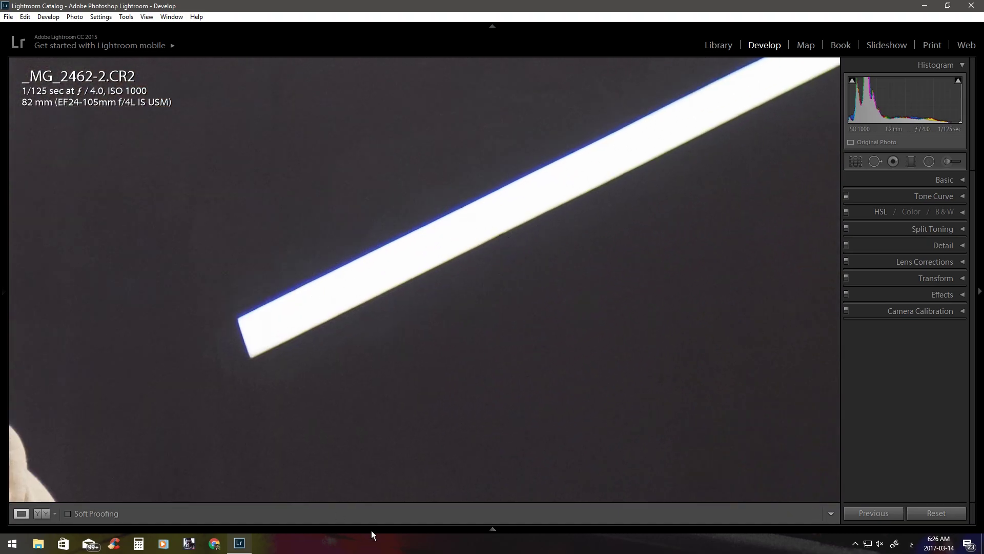
left_click_drag(505, 209, 383, 325)
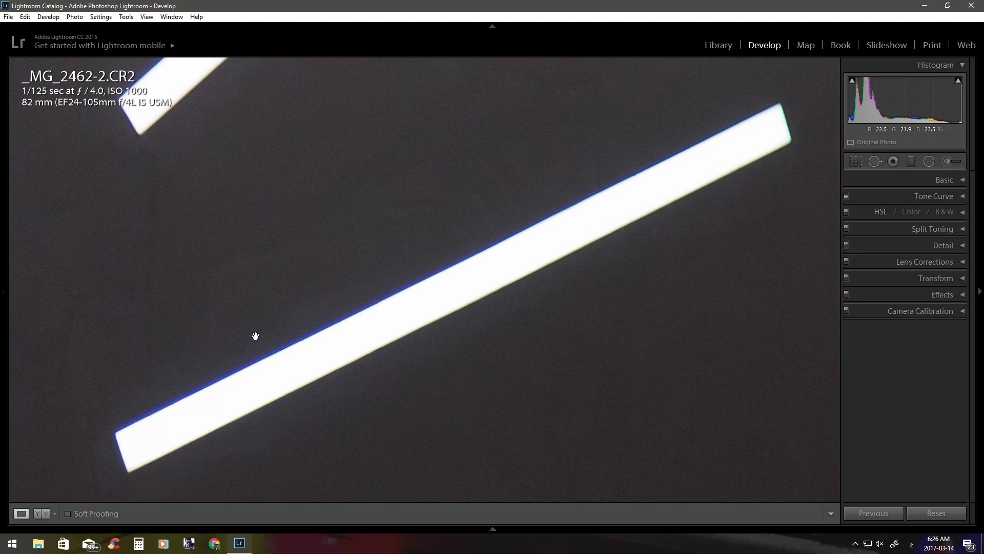
mouse_move(628, 217)
left_mouse_down()
mouse_move(736, 220)
mouse_move(738, 149)
mouse_move(417, 307)
mouse_move(380, 374)
mouse_move(527, 275)
mouse_move(417, 303)
mouse_move(523, 158)
mouse_move(436, 288)
left_mouse_up()
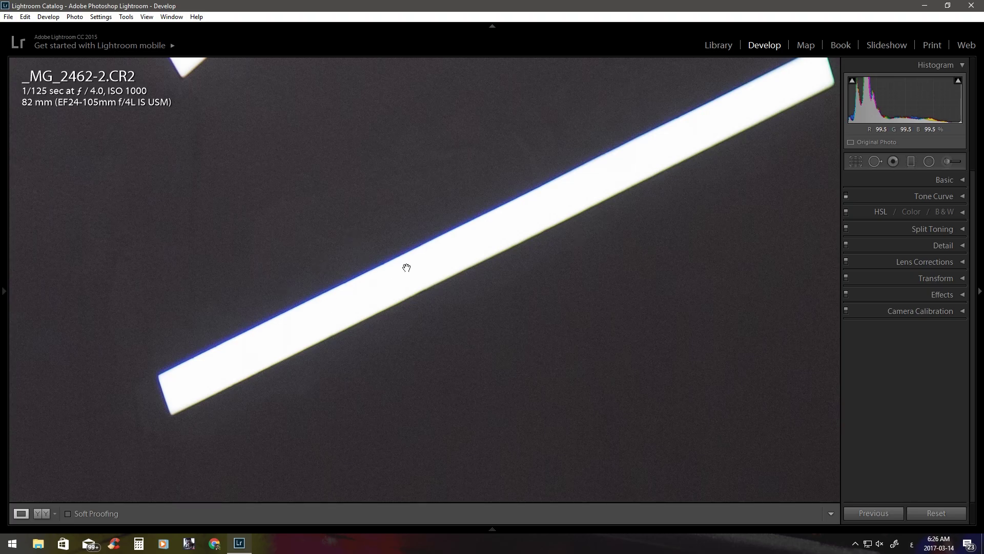
left_click_drag(406, 268, 295, 334)
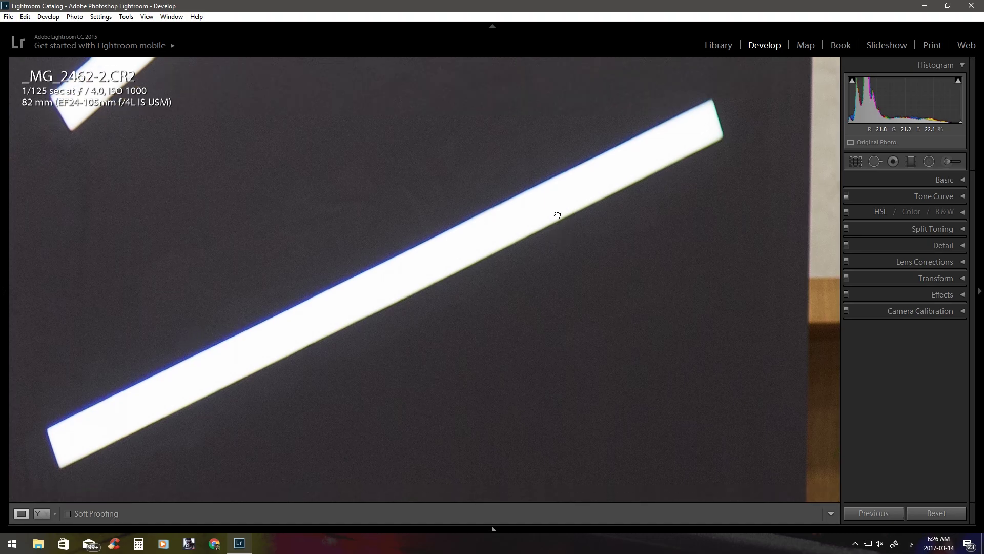
left_click_drag(557, 215, 520, 222)
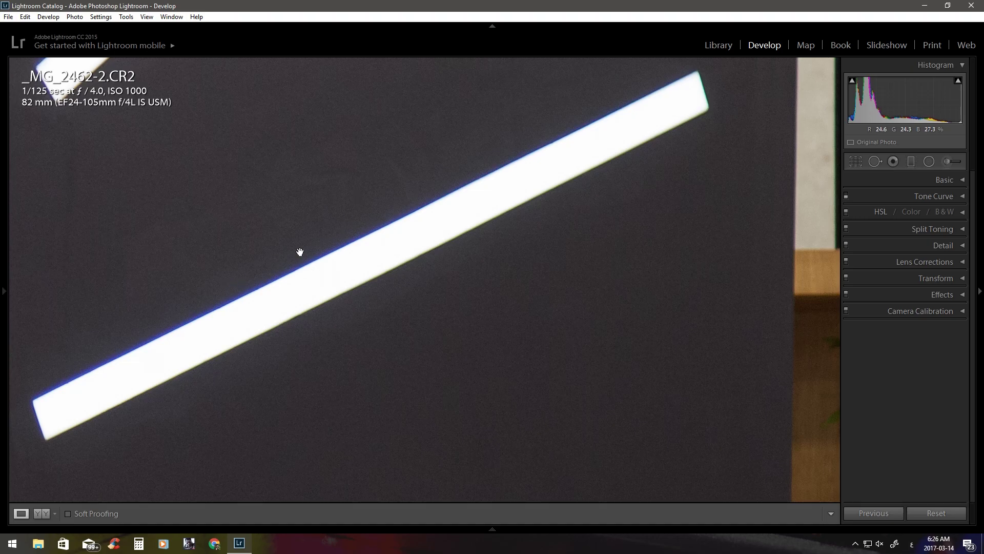
left_click_drag(513, 190, 543, 205)
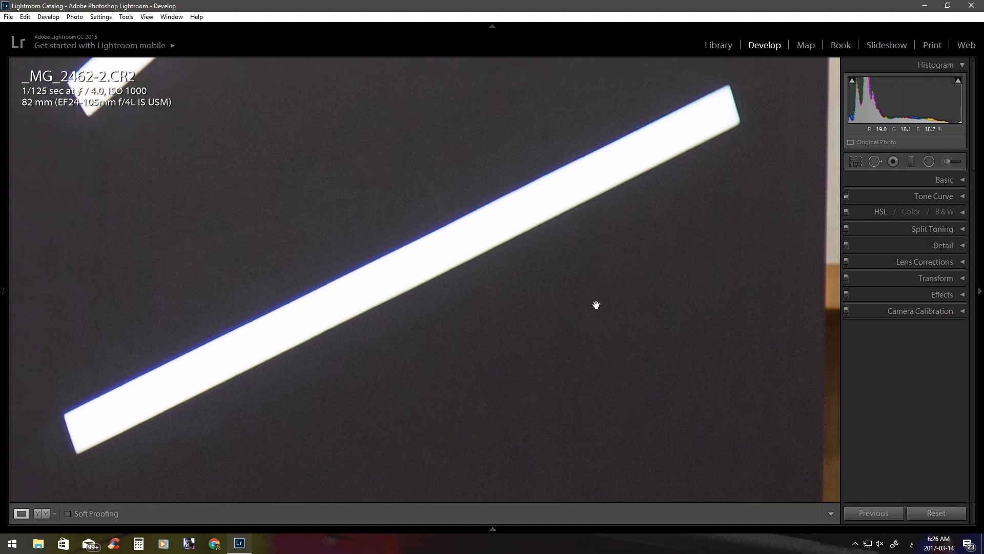
left_click_drag(599, 305, 361, 297)
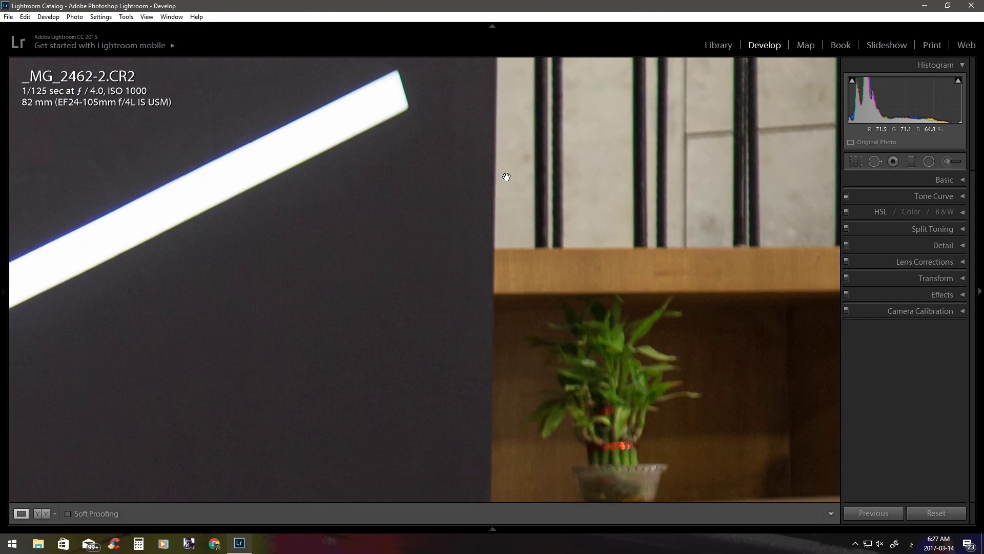
mouse_move(493, 357)
left_mouse_down()
mouse_move(728, 163)
mouse_move(439, 200)
left_mouse_up()
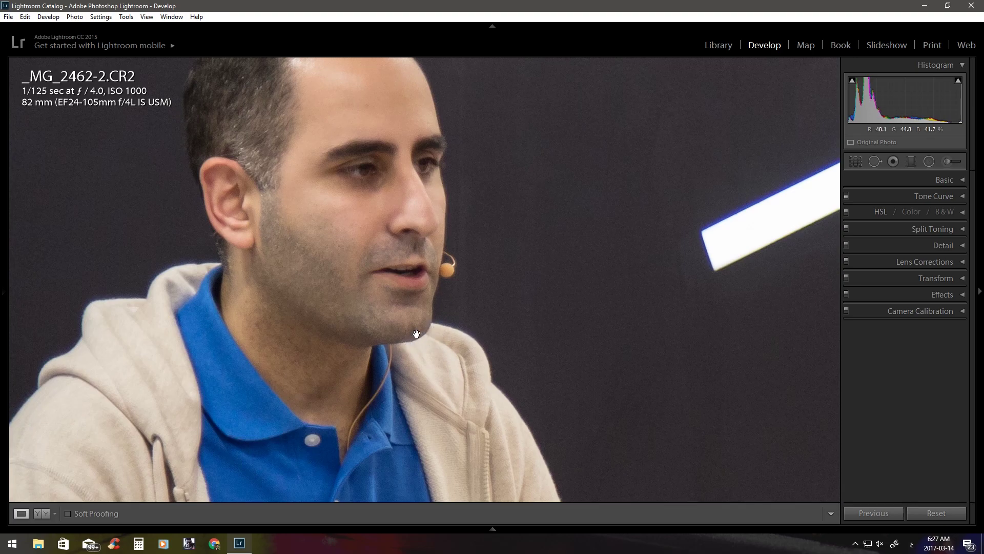
left_click_drag(417, 333, 559, 322)
left_click_drag(303, 317, 321, 466)
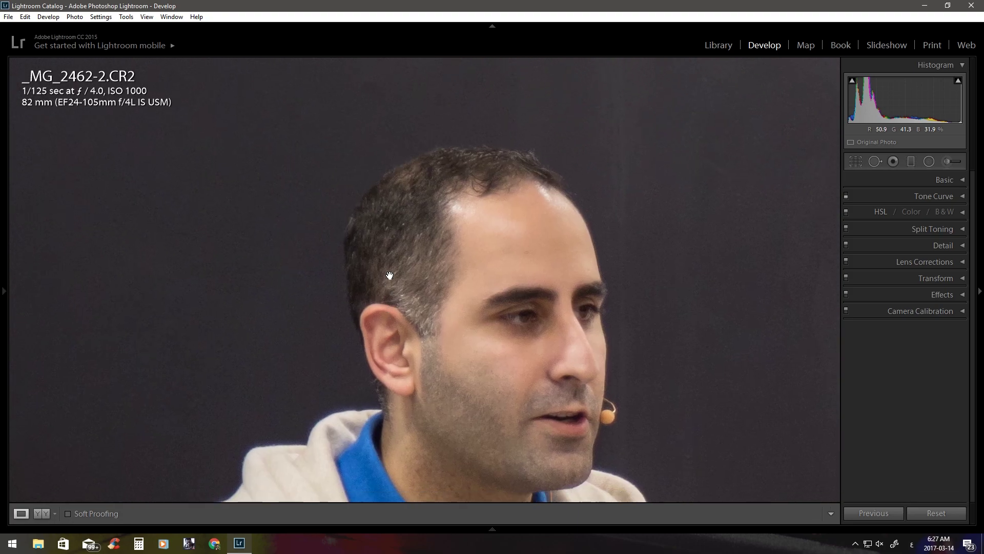
left_click_drag(482, 165, 537, 352)
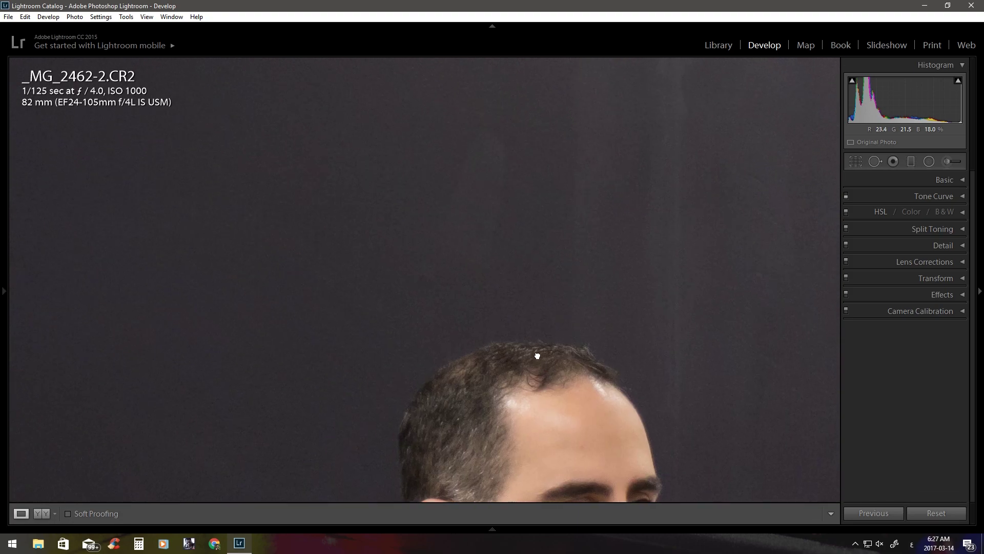
left_click_drag(389, 462, 377, 222)
mouse_move(358, 287)
left_mouse_down()
mouse_move(376, 263)
mouse_move(318, 341)
left_mouse_up()
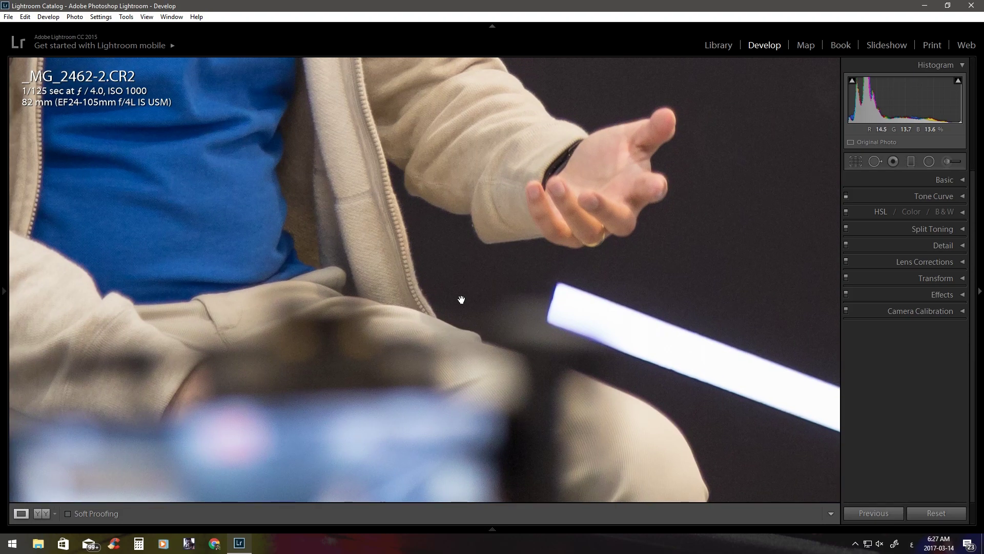
left_click_drag(461, 300, 558, 378)
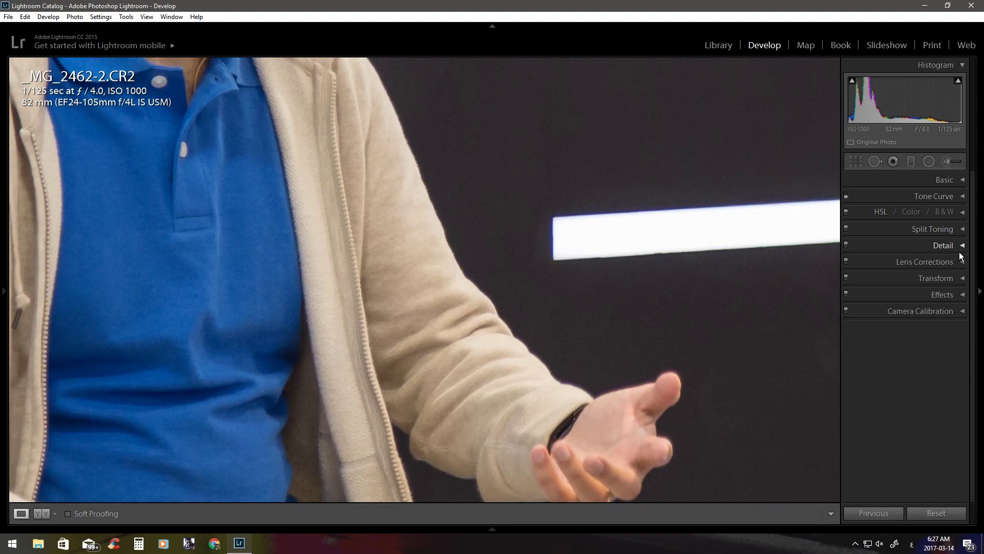
mouse_move(725, 247)
left_mouse_down()
mouse_move(275, 479)
mouse_move(436, 250)
mouse_move(355, 310)
mouse_move(220, 305)
mouse_move(272, 288)
mouse_move(308, 231)
left_mouse_up()
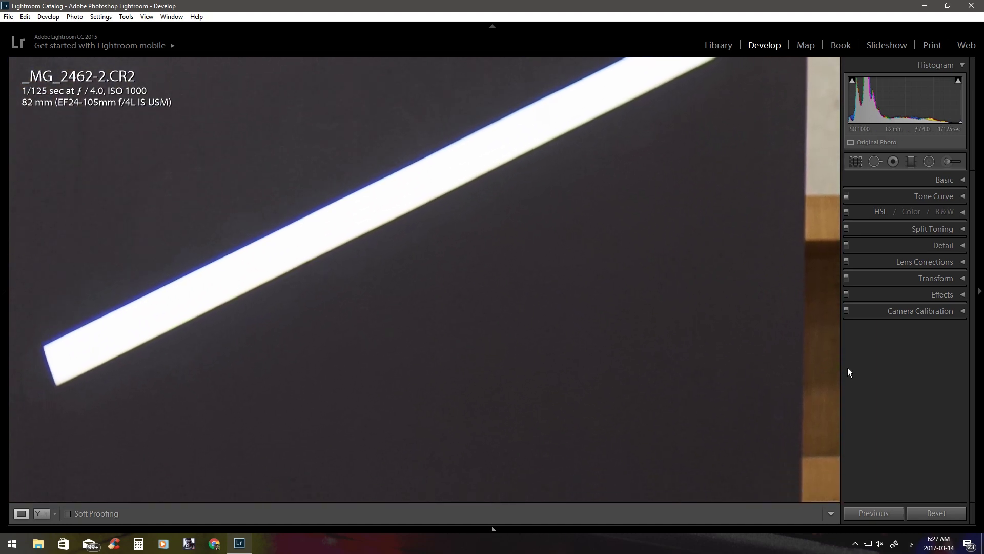
In Lens Corrections Manual, set Purple defringe Amount 13 and Hue 45/67 on the light bar.
left_click(946, 263)
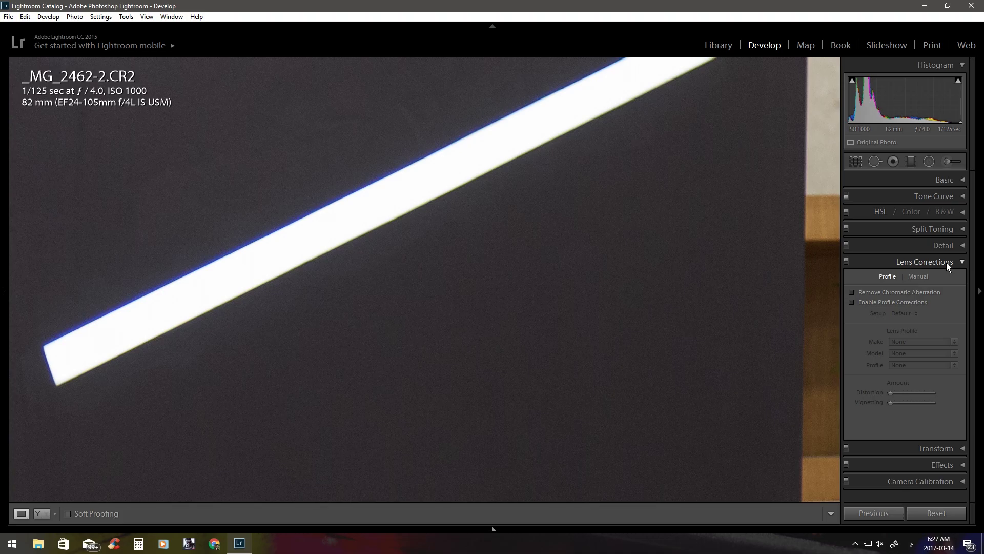
left_click(910, 278)
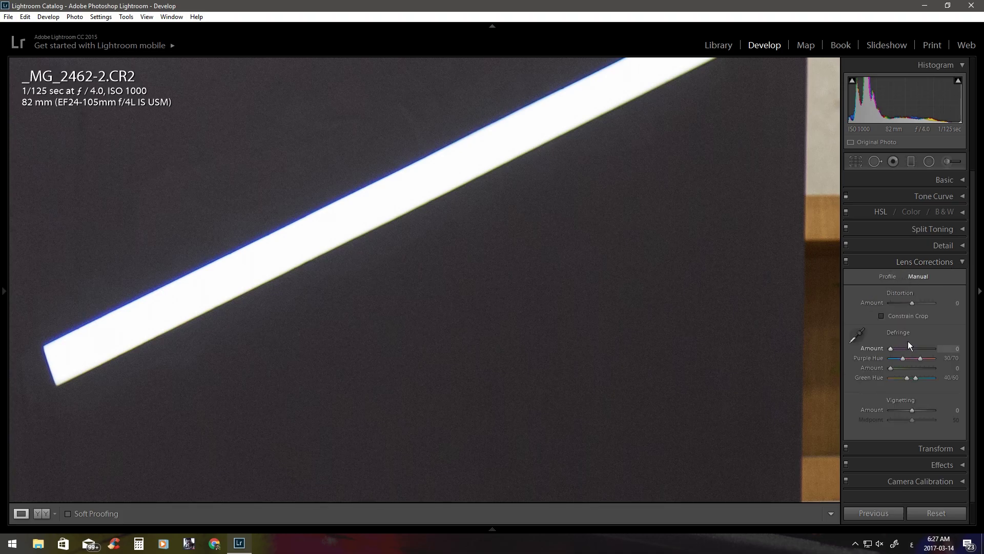
mouse_move(209, 228)
left_mouse_down()
mouse_move(234, 254)
mouse_move(348, 292)
left_mouse_up()
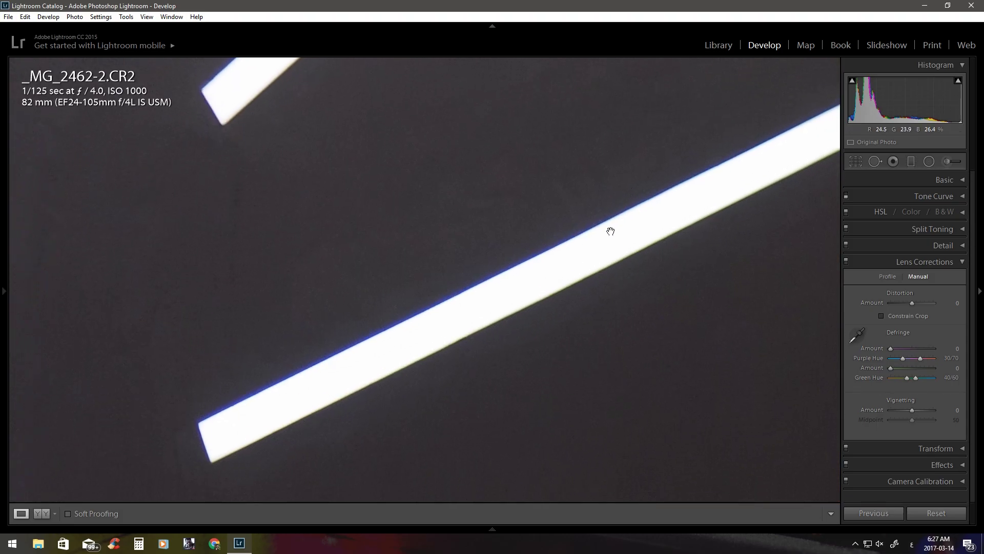
left_click_drag(610, 230, 500, 228)
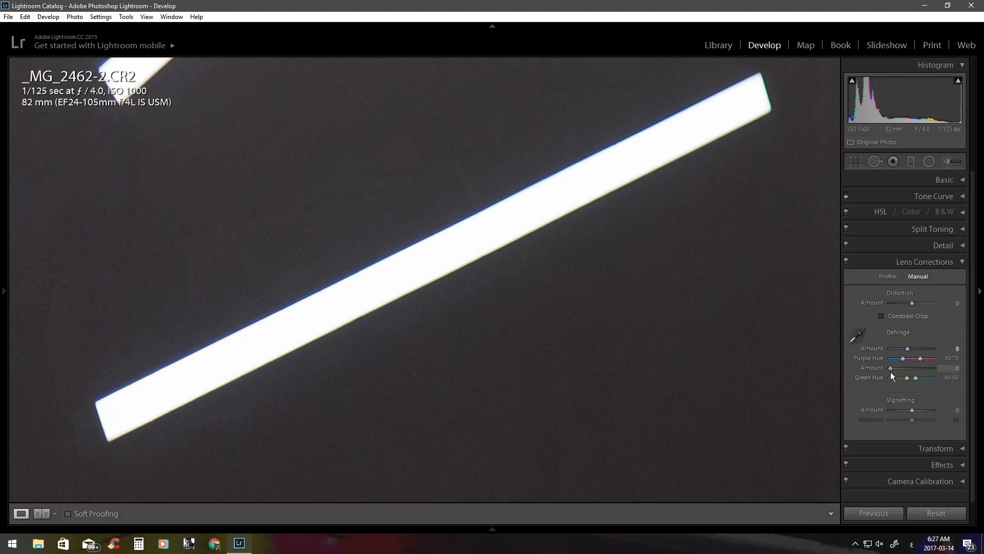
left_click_drag(908, 369, 912, 368)
left_click(904, 359)
left_click(906, 360)
Set Green defringe Hue 40/54 and Amount 11, then check the corrected edge.
left_click_drag(915, 378, 913, 377)
left_click_drag(912, 377, 914, 378)
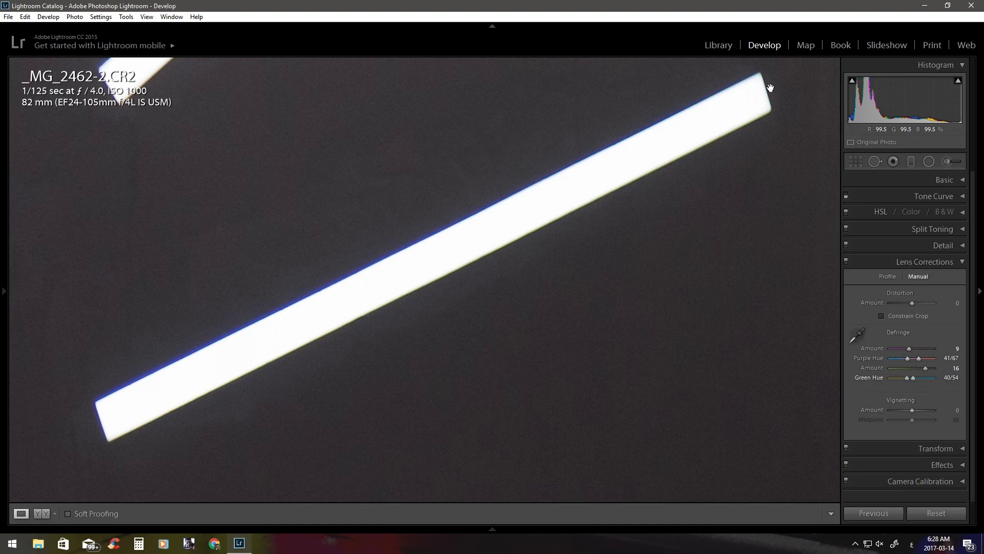
mouse_move(925, 367)
left_mouse_down()
mouse_move(899, 358)
mouse_move(910, 358)
left_mouse_up()
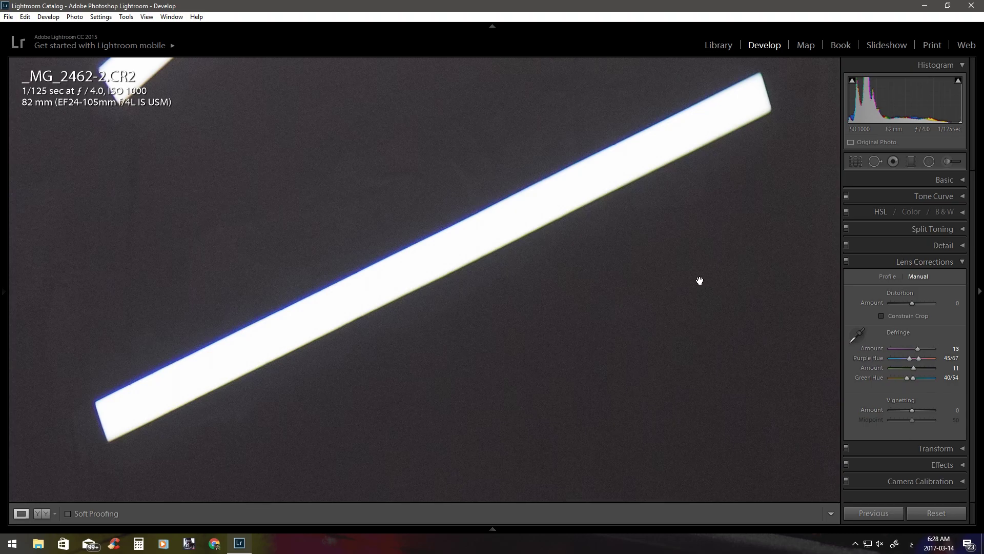
left_click_drag(700, 281, 706, 322)
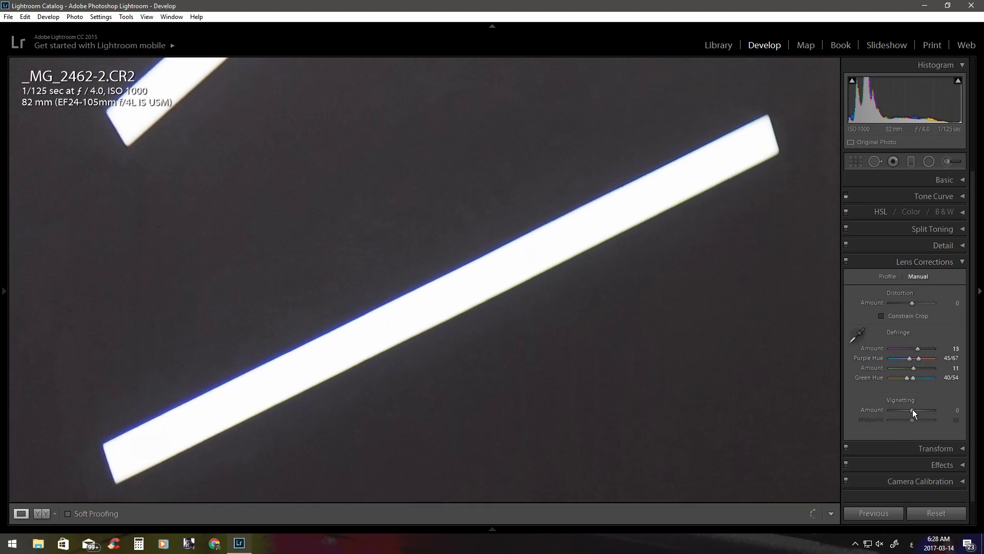
left_click_drag(402, 314, 398, 311)
left_click_drag(511, 339, 508, 257)
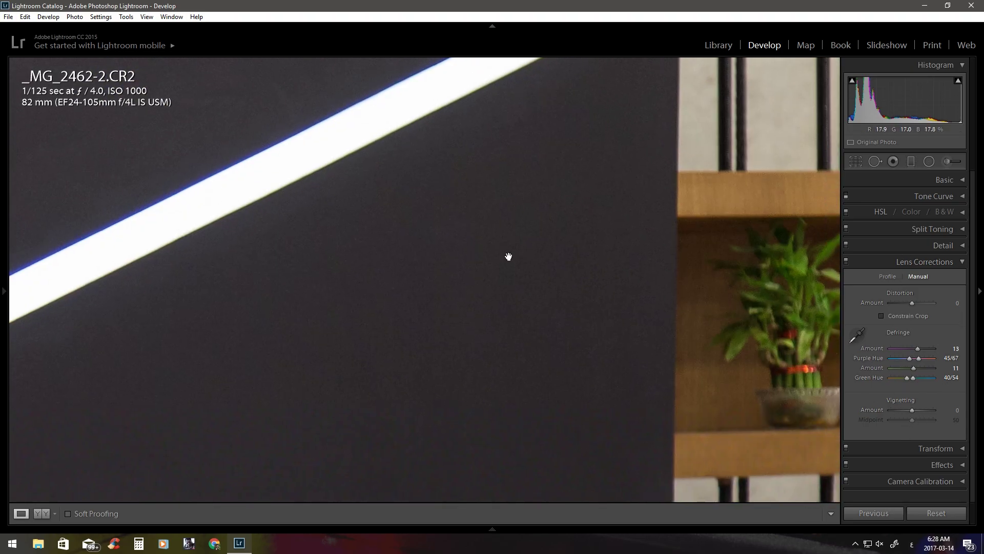
Tick Remove Chromatic Aberration in the Profile tab and inspect the man's face at 1:1.
left_click(887, 277)
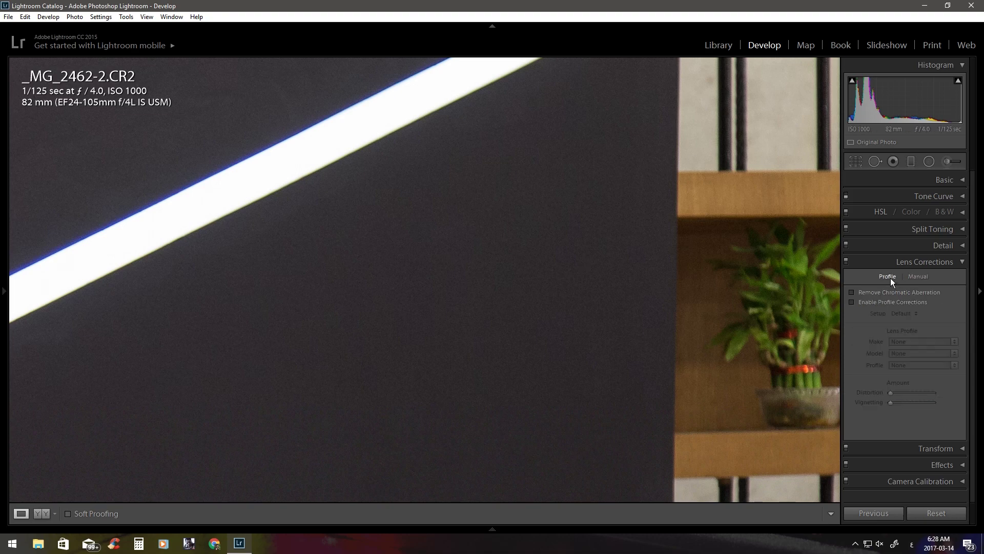
left_click(481, 233)
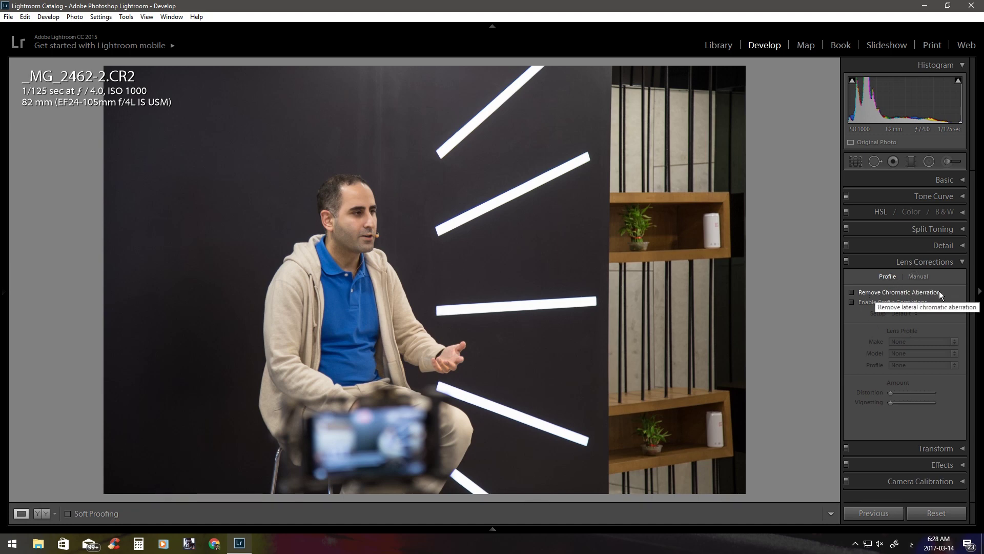
left_click(879, 292)
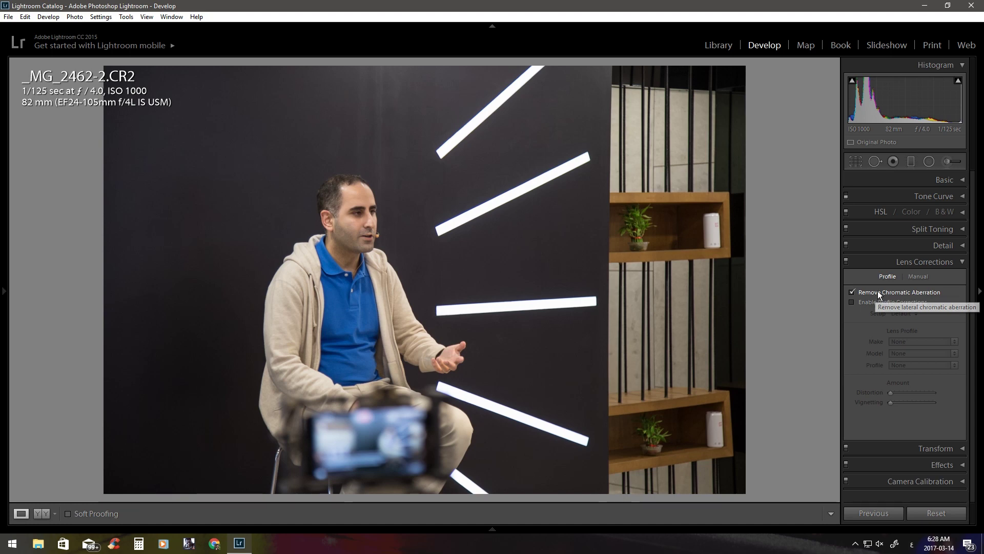
left_click(469, 218)
left_click_drag(471, 222, 618, 287)
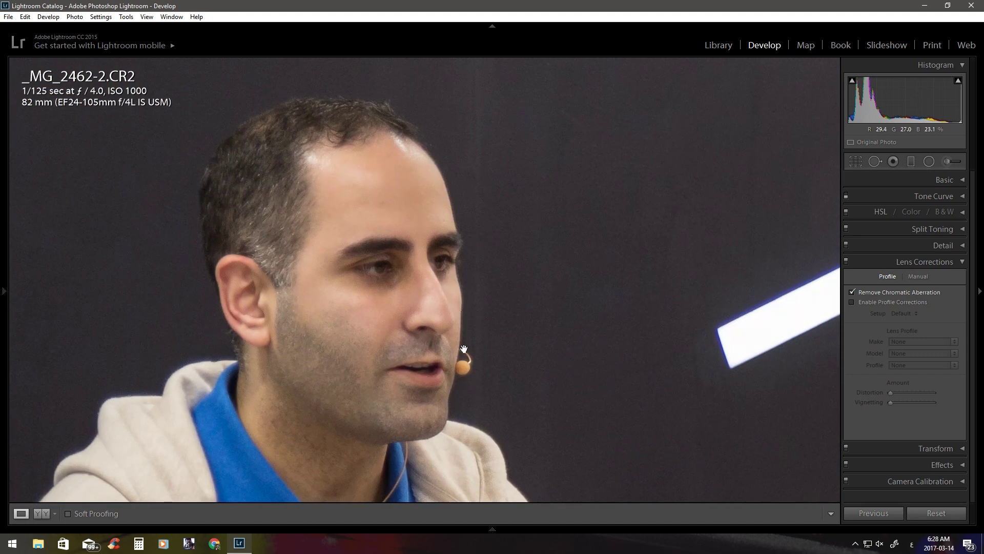
left_click_drag(308, 222, 448, 279)
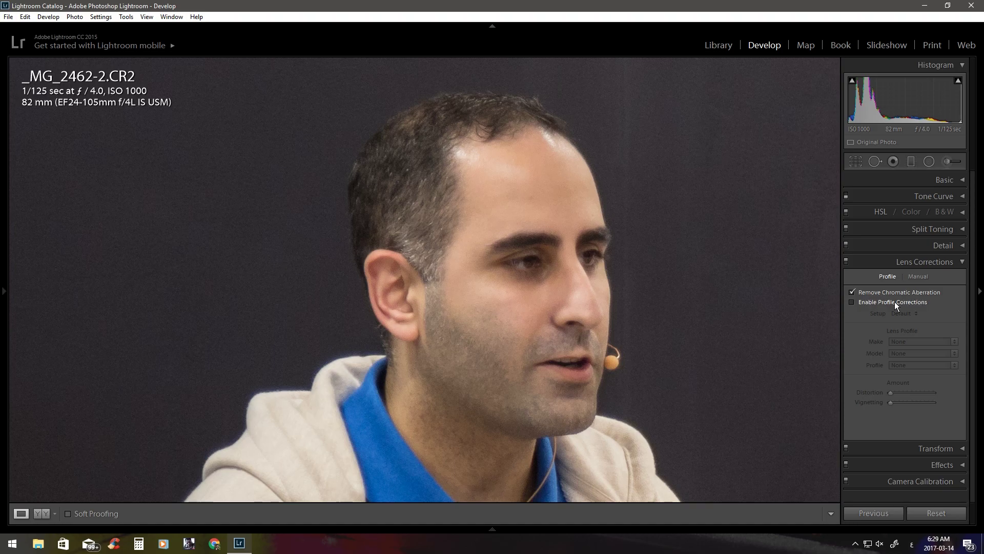
left_click_drag(646, 360, 566, 341)
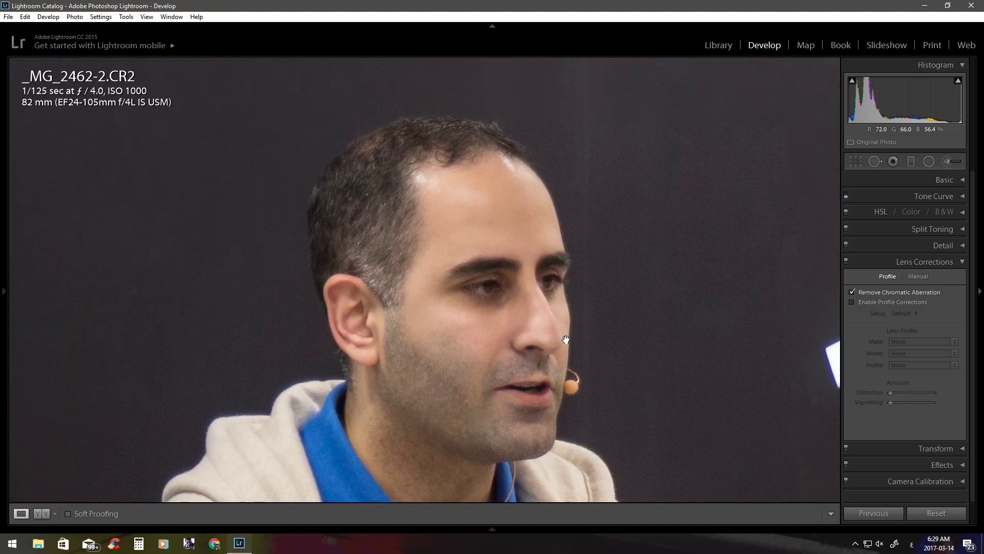
left_click(568, 341)
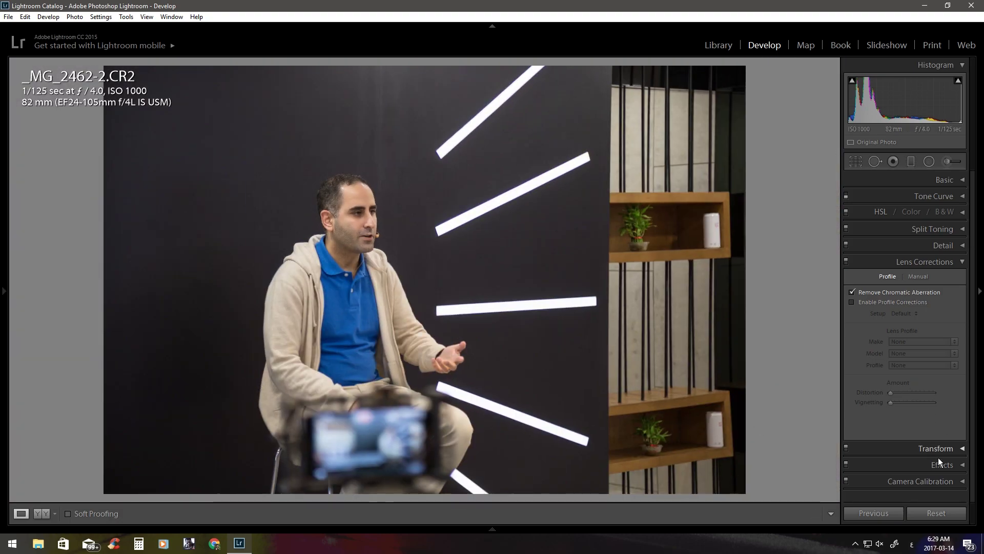
Return Transform Horizontal to 0 and Upright to Off, then scroll up to Lens Corrections.
left_click(948, 448)
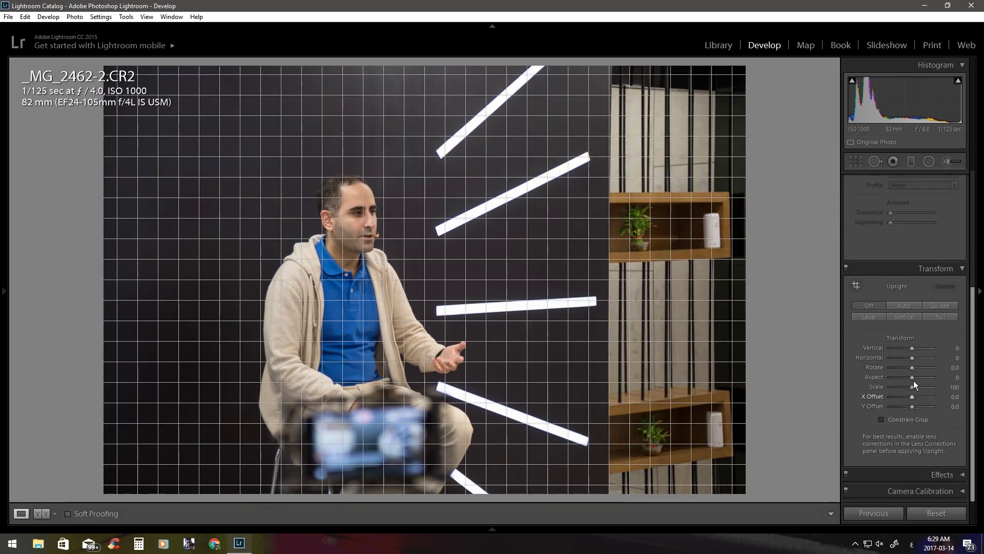
left_click(907, 359)
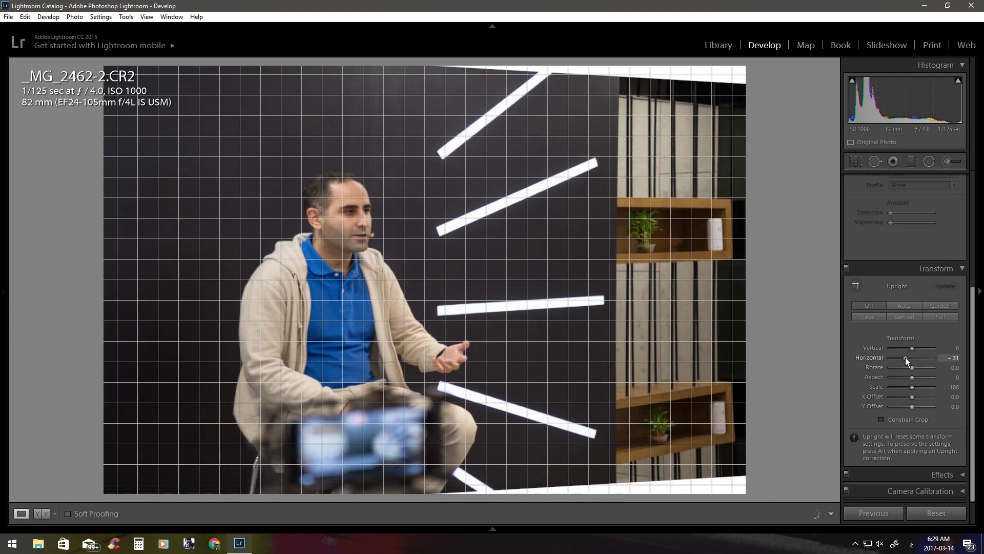
double_click(941, 361)
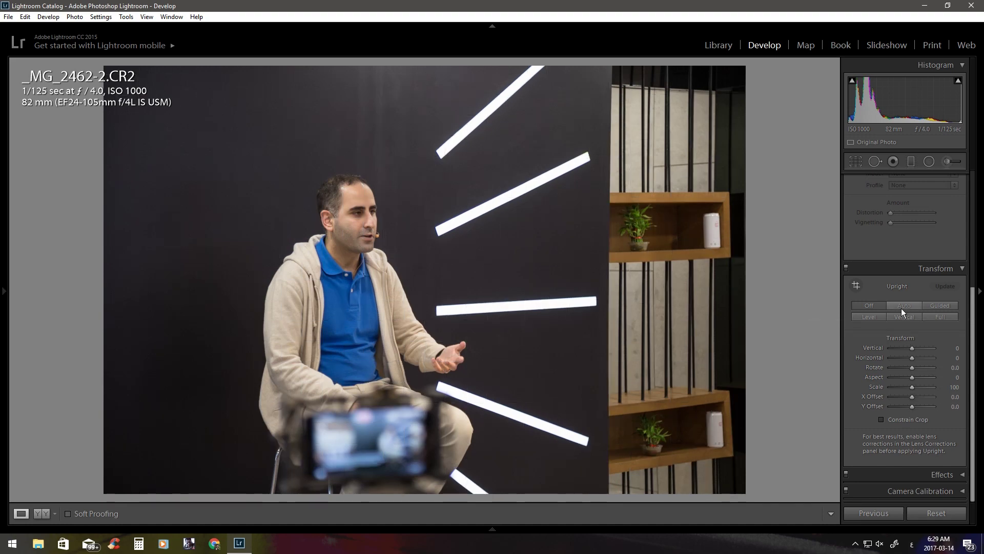
left_click(885, 316)
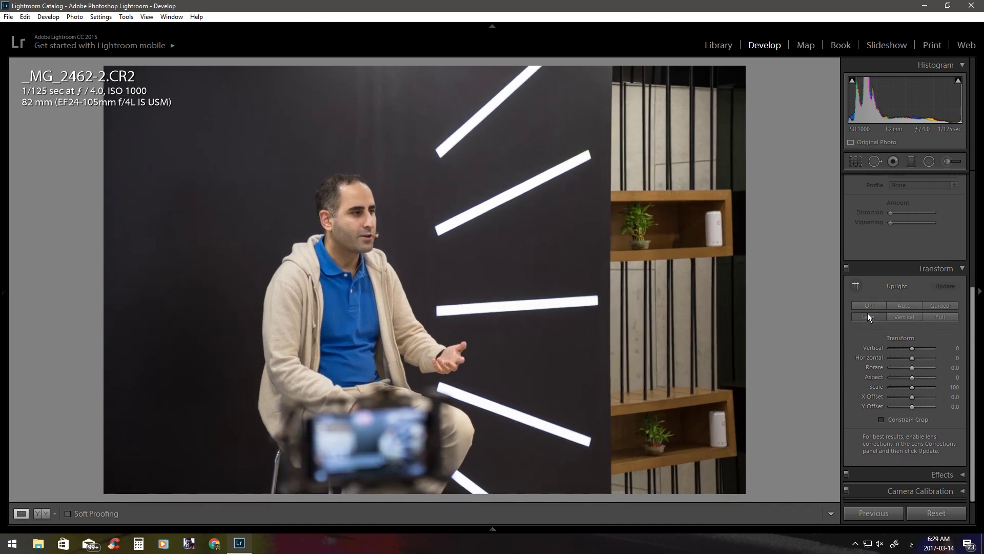
left_click(869, 306)
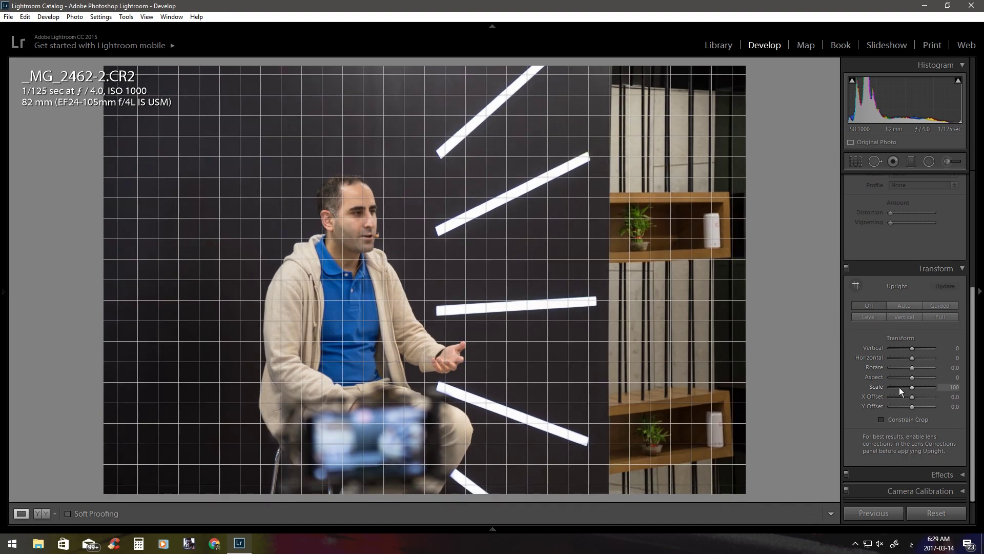
scroll(937, 335, "up", 2)
scroll(920, 288, "up", 3)
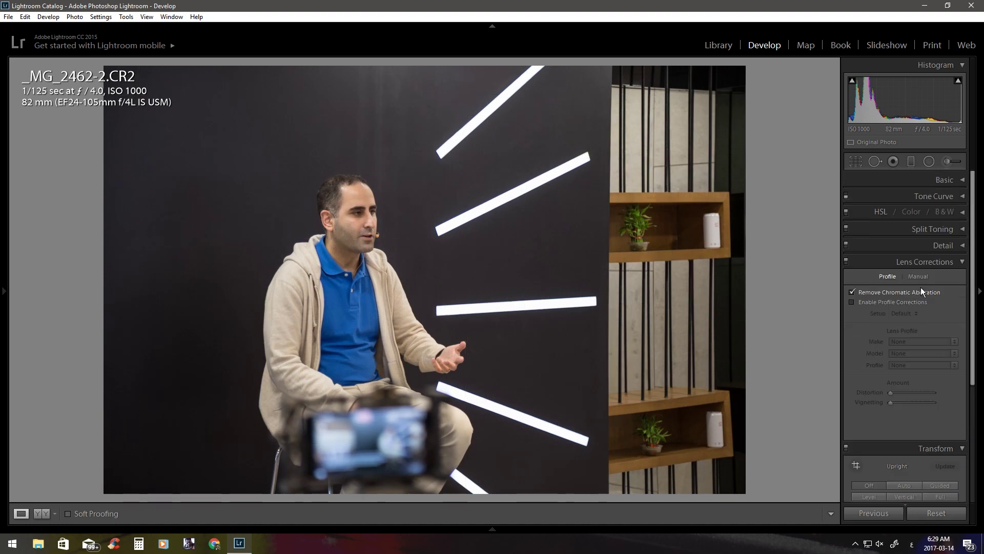
Enable lens profile corrections and try Distortion values from 0 to 200, ending near 102.
left_click(884, 301)
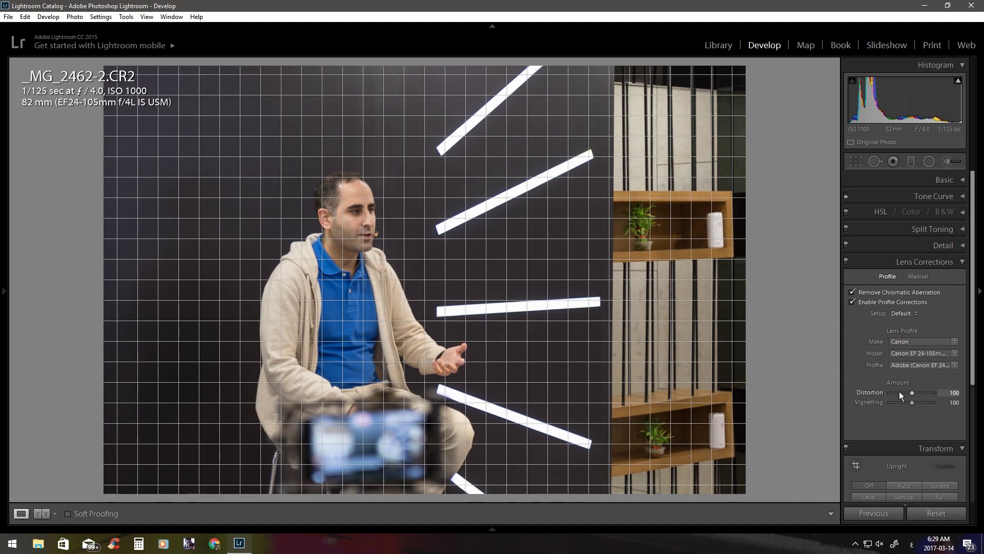
left_click_drag(900, 393, 892, 392)
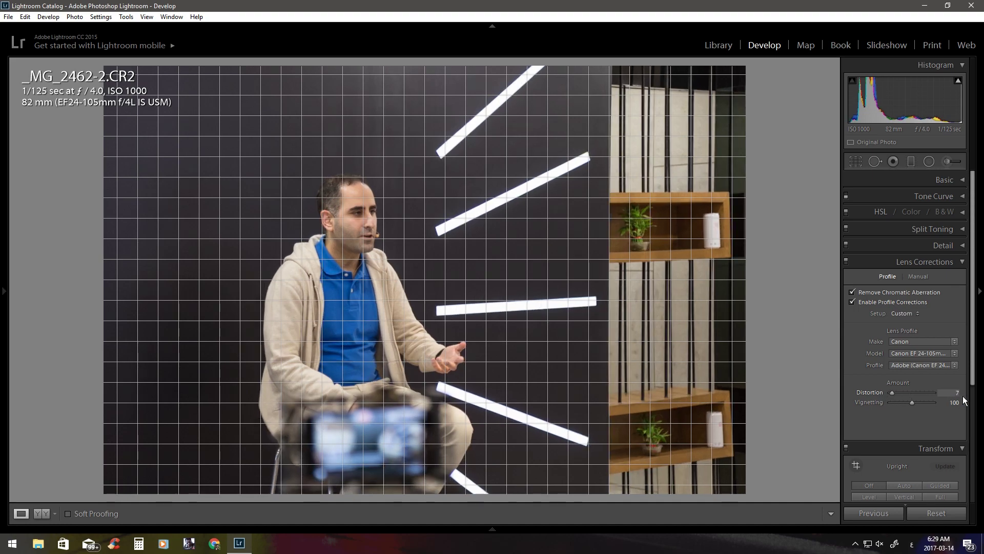
left_click_drag(965, 400, 972, 401)
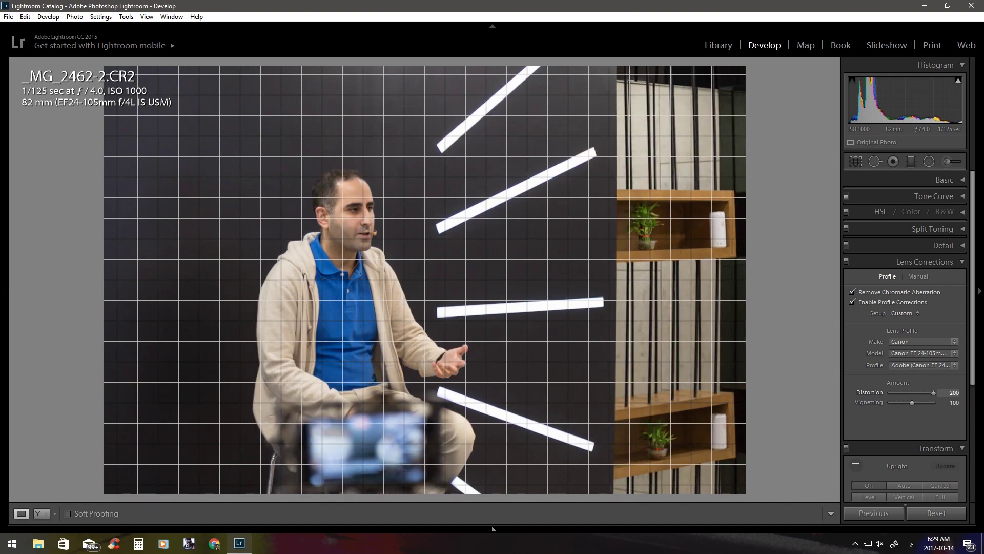
mouse_move(933, 392)
left_mouse_down()
mouse_move(790, 391)
mouse_move(957, 393)
mouse_move(912, 389)
left_mouse_up()
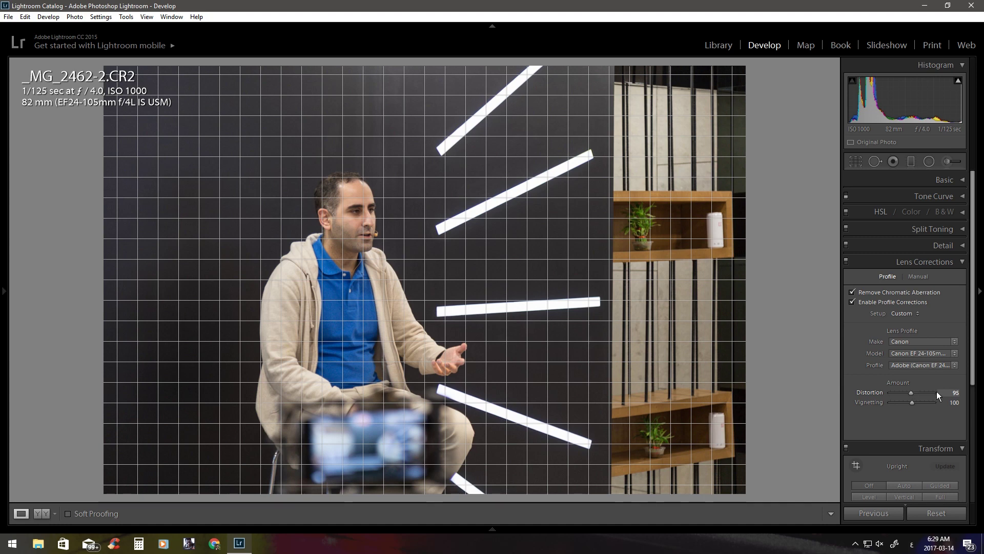
left_click(929, 392)
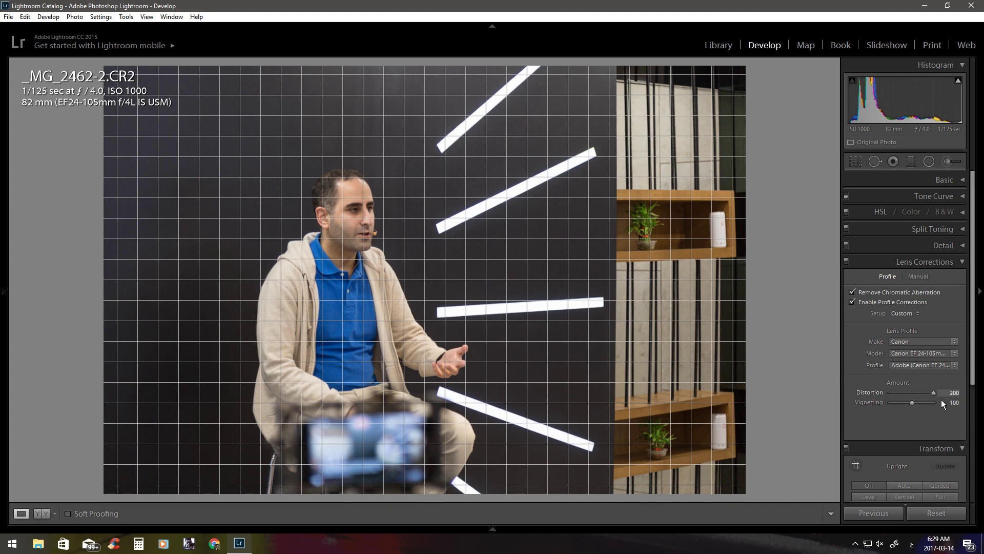
left_click_drag(941, 402, 941, 403)
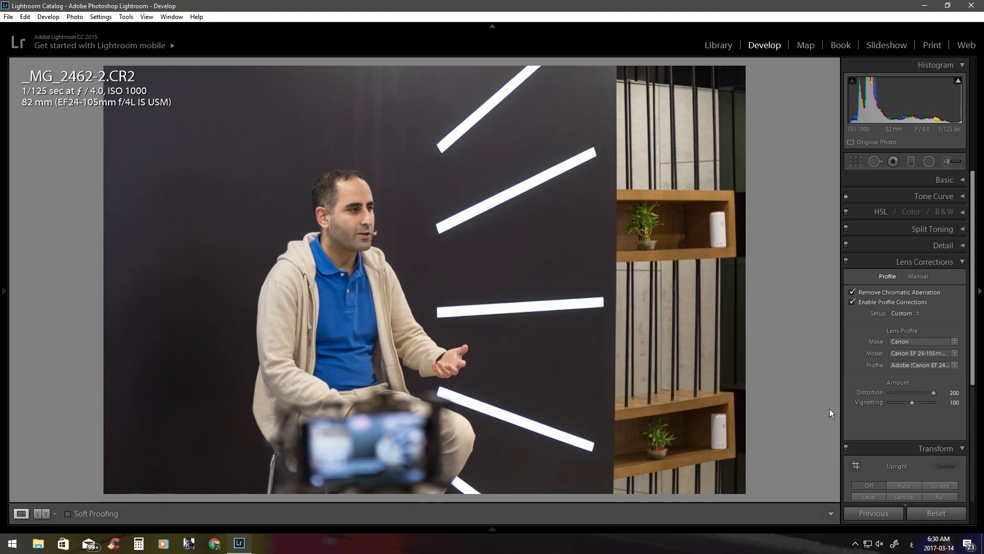
left_click(931, 392)
mouse_move(904, 392)
left_mouse_down()
mouse_move(944, 392)
mouse_move(821, 392)
mouse_move(913, 391)
left_mouse_up()
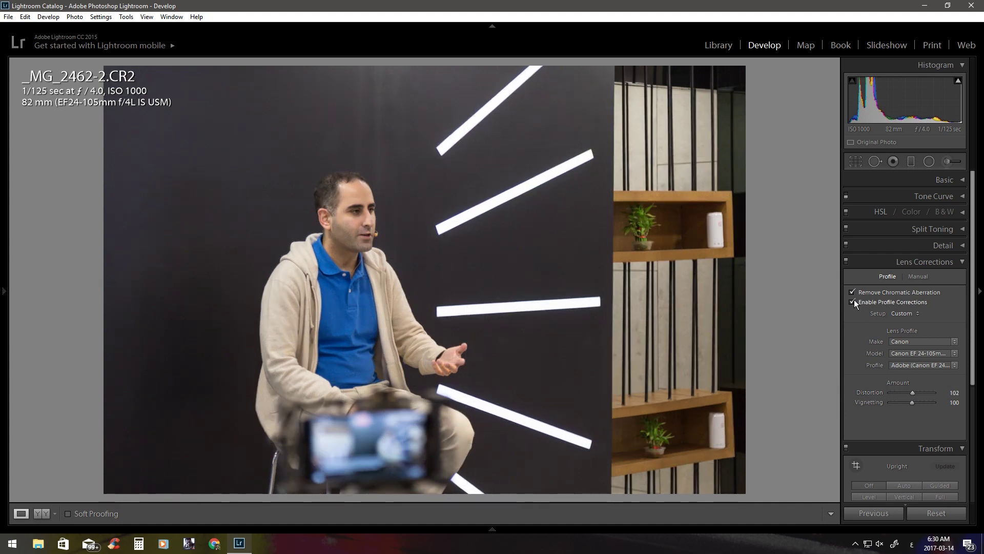
left_click(852, 301)
Check the lens Model list shows the Canon EF 24-105mm f/4L IS USM.
left_click(912, 343)
left_click(927, 352)
left_click(937, 321)
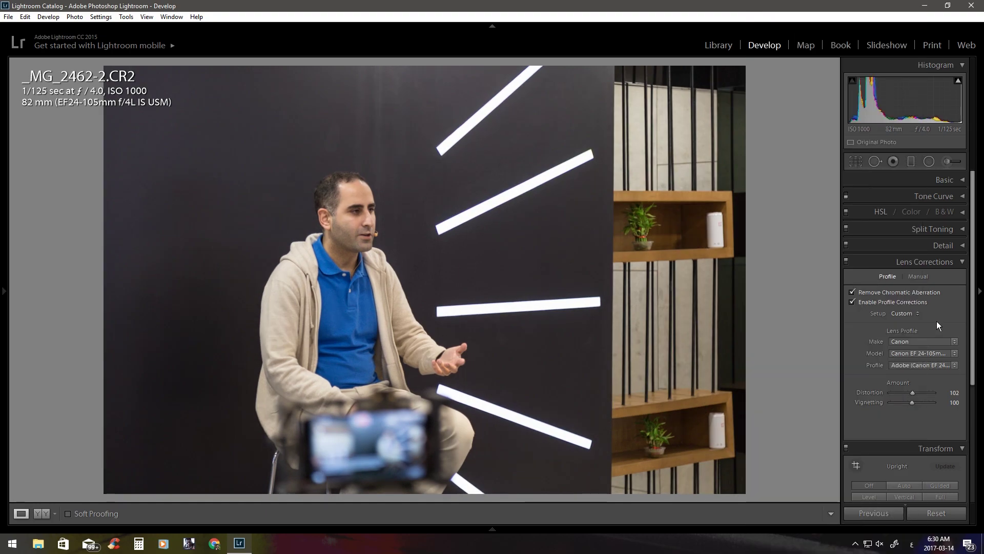
double_click(916, 352)
left_click(916, 352)
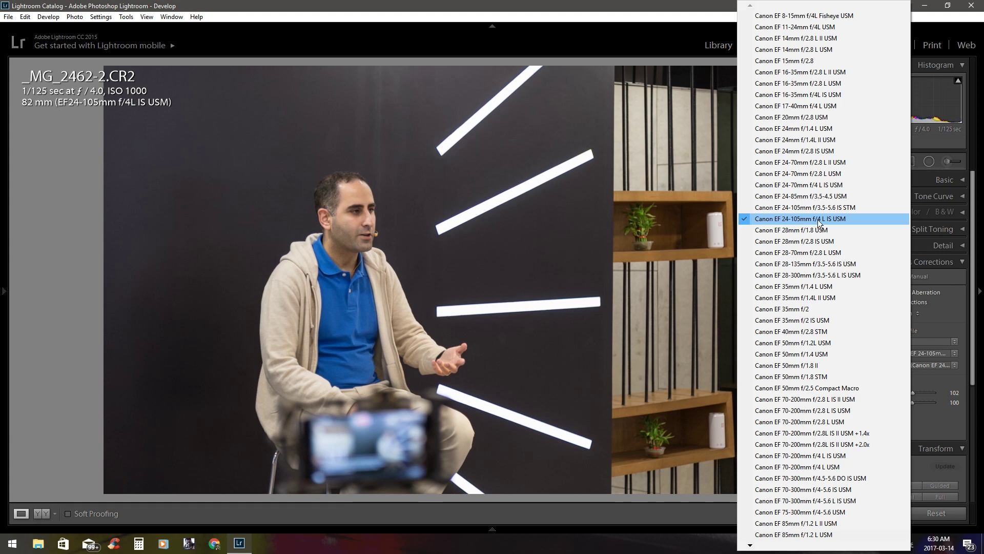
Drop profile Distortion to 0, keeping Setup Custom, and zoom in on the wall and bars.
left_click(905, 313)
left_click(939, 303)
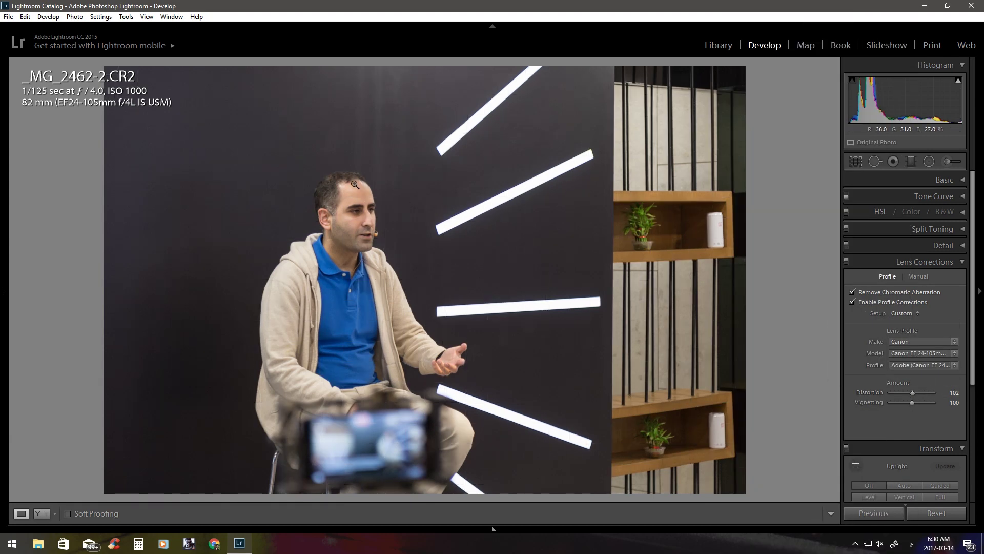
left_click_drag(911, 393, 878, 389)
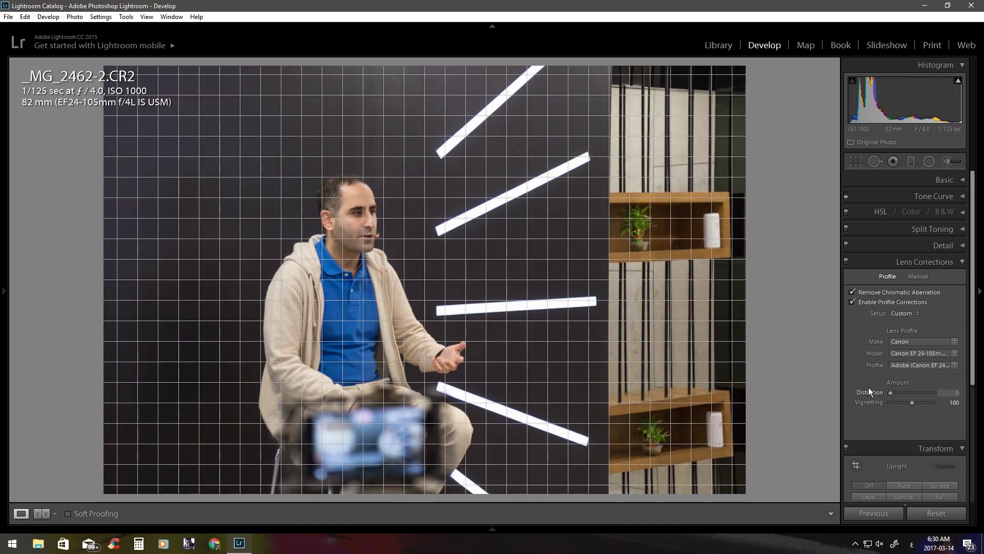
left_click(934, 315)
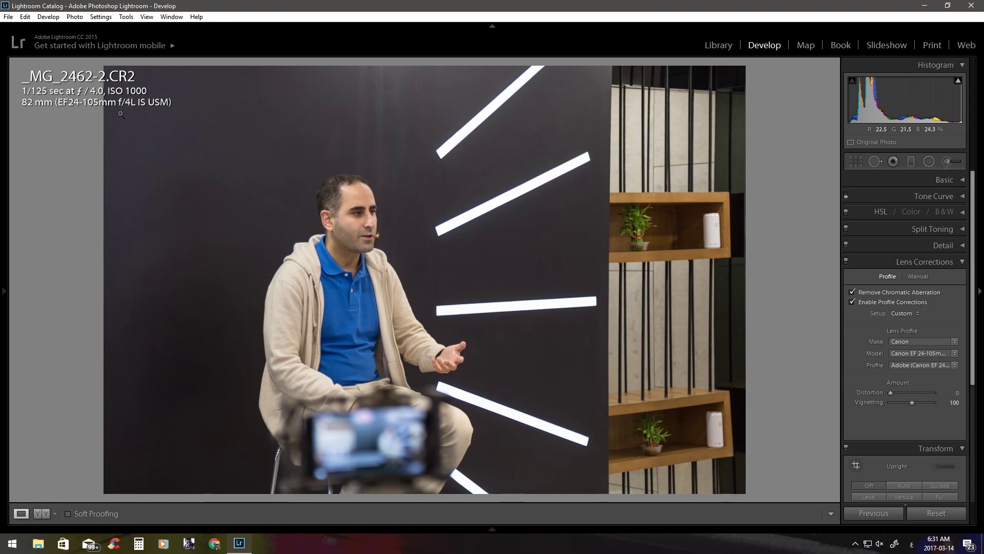
left_click(743, 88)
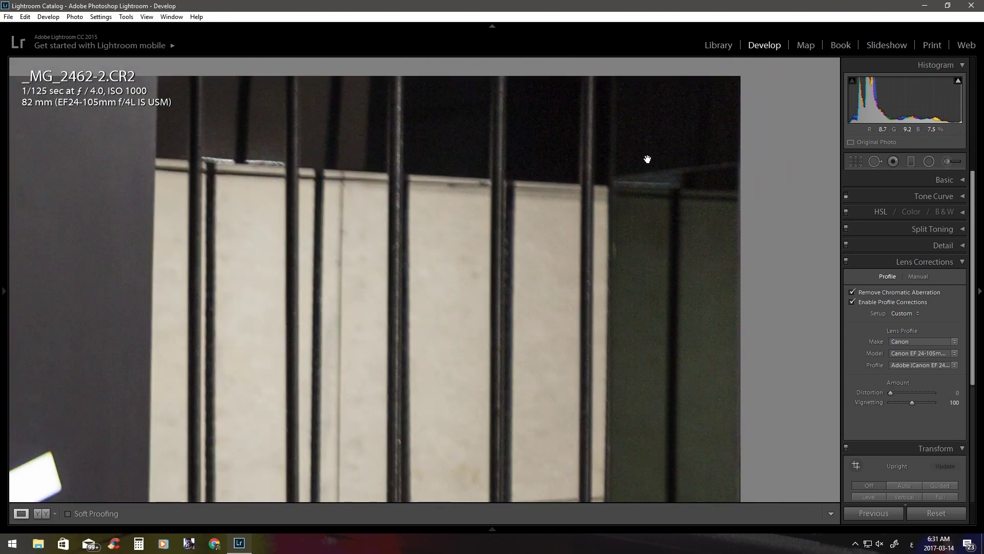
left_click(648, 158)
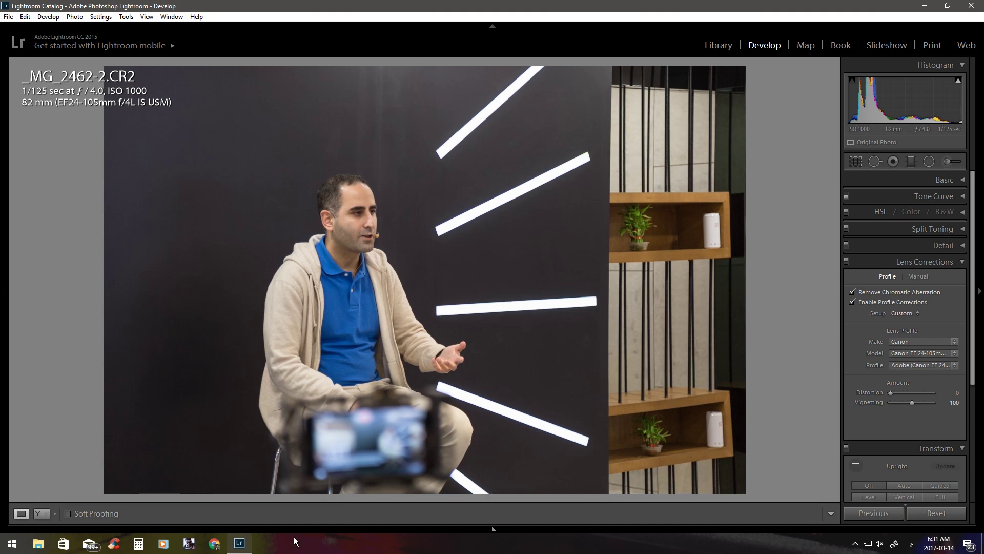
Compare profile corrections off and on, and try Vignetting drags around 121 and 140.
left_click(872, 303)
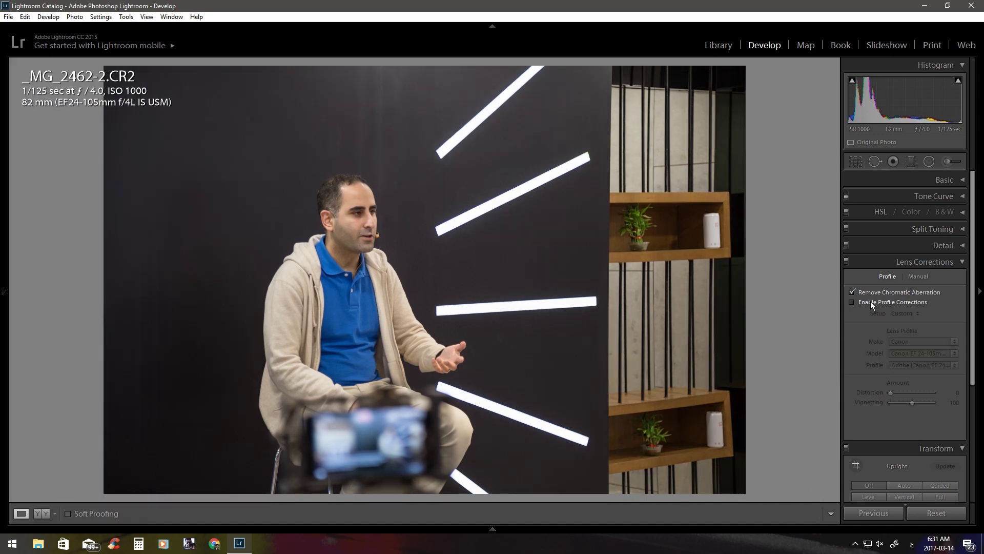
left_click(872, 303)
left_click(872, 303)
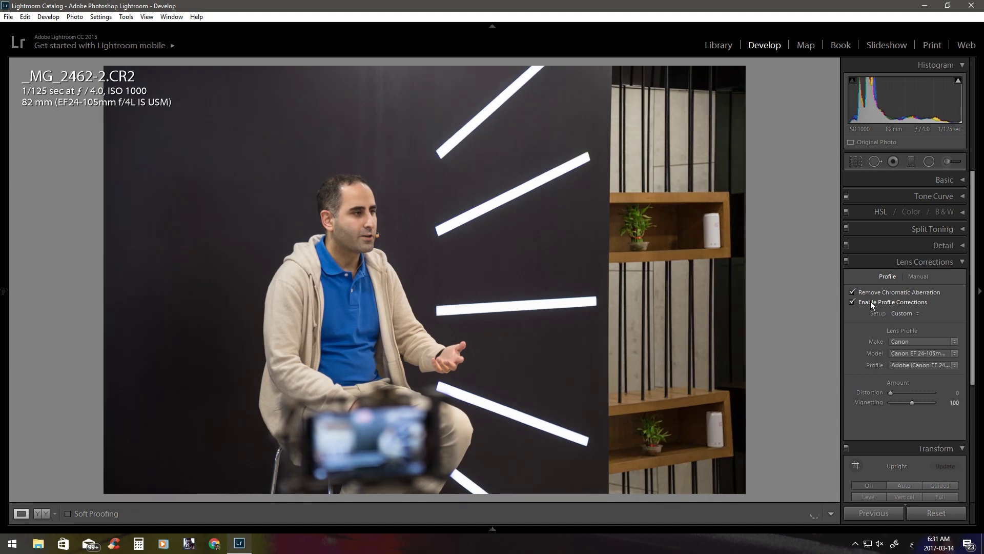
left_click(872, 303)
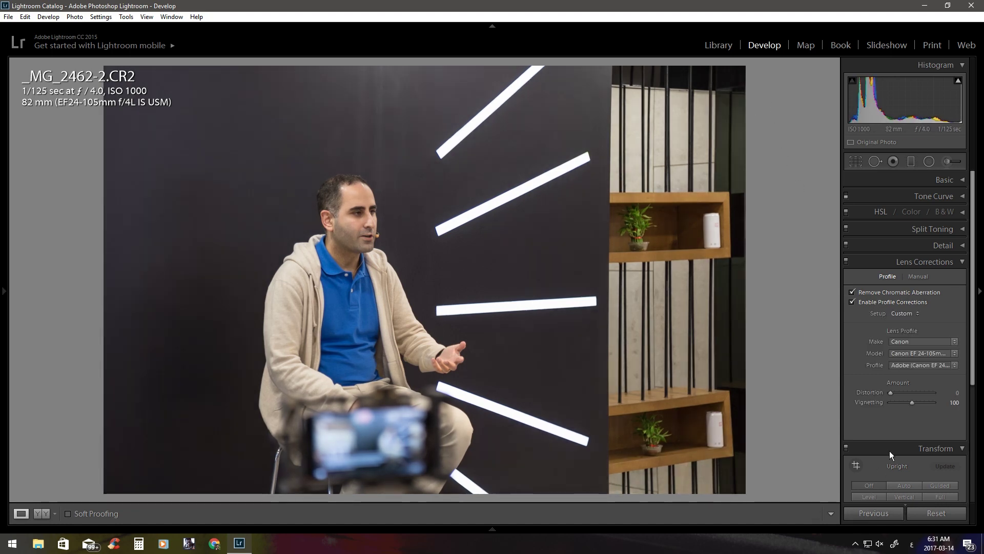
mouse_move(903, 402)
left_mouse_down()
mouse_move(916, 402)
mouse_move(878, 402)
mouse_move(926, 408)
left_mouse_up()
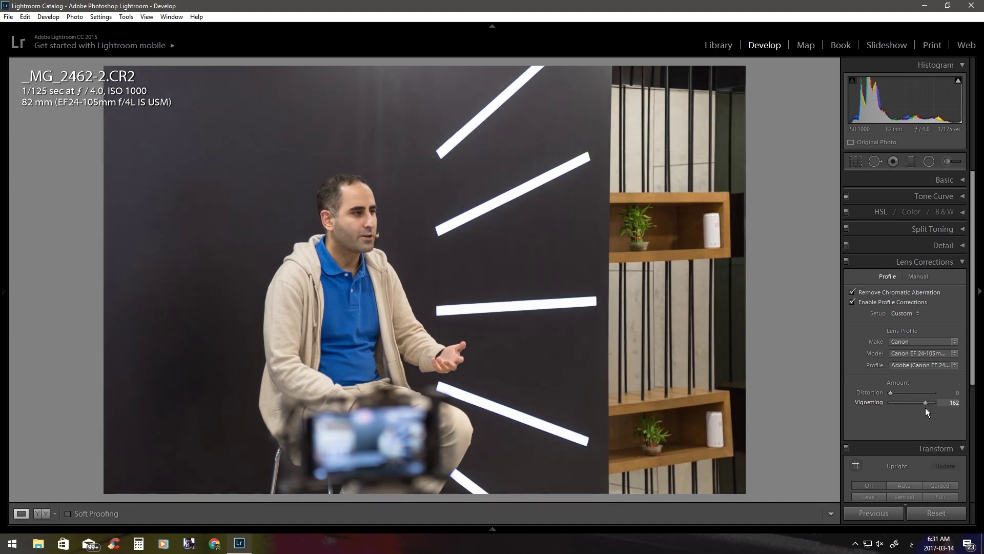
mouse_move(924, 408)
left_mouse_down()
mouse_move(912, 408)
mouse_move(938, 404)
mouse_move(921, 404)
left_mouse_up()
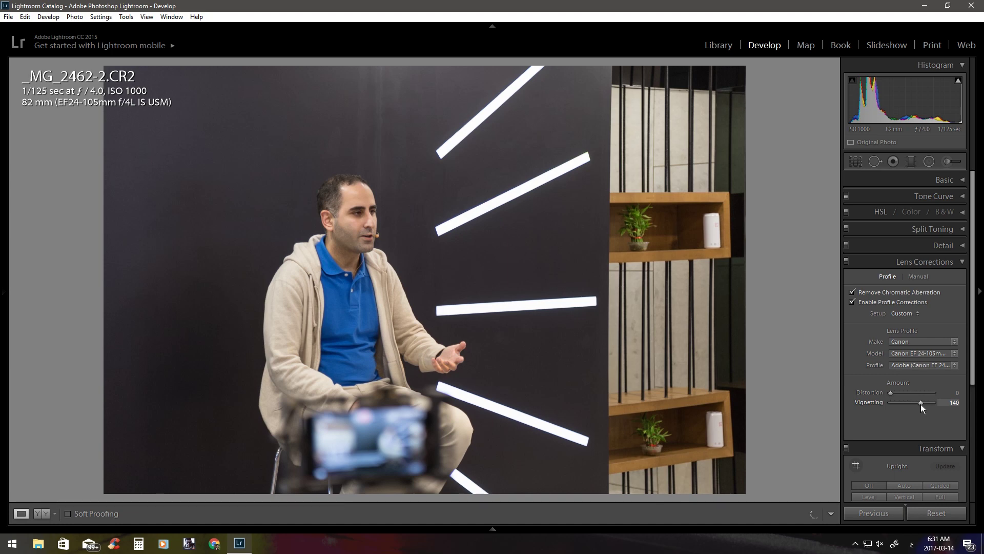
Enter Distortion 100 and Vignetting 100, then collapse the Lens Corrections panel.
left_click(952, 402)
type("0")
key("shift+Tab")
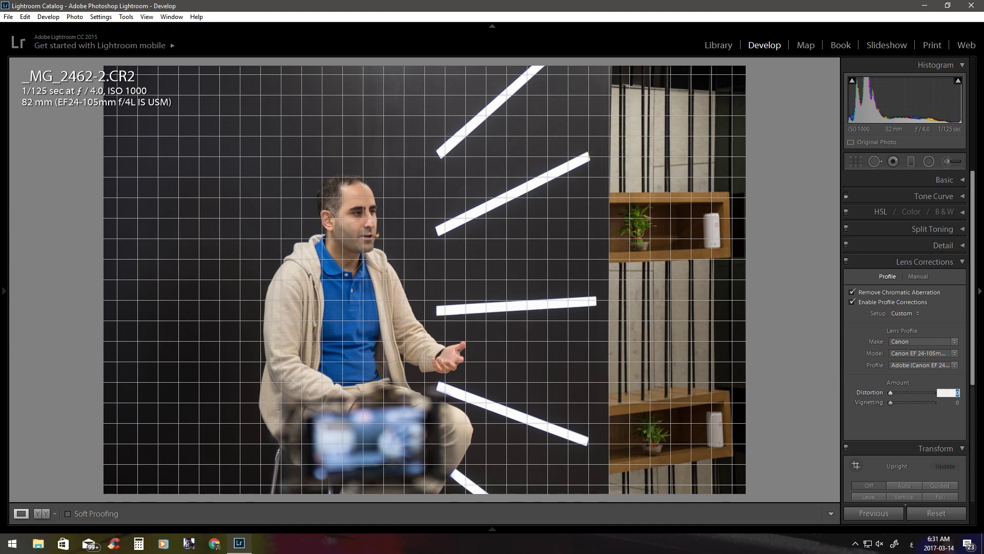
type("100")
key("Return")
key("Tab")
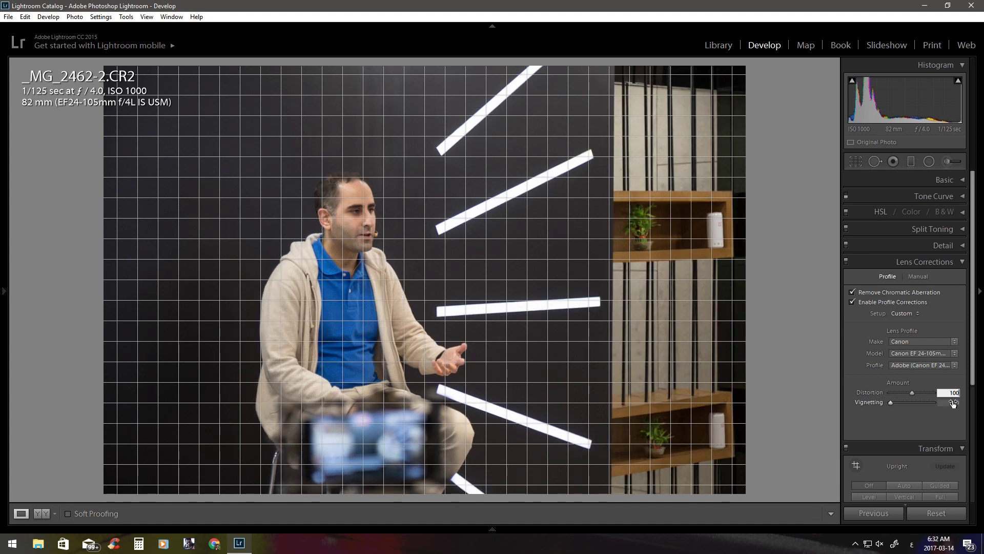
key("Return")
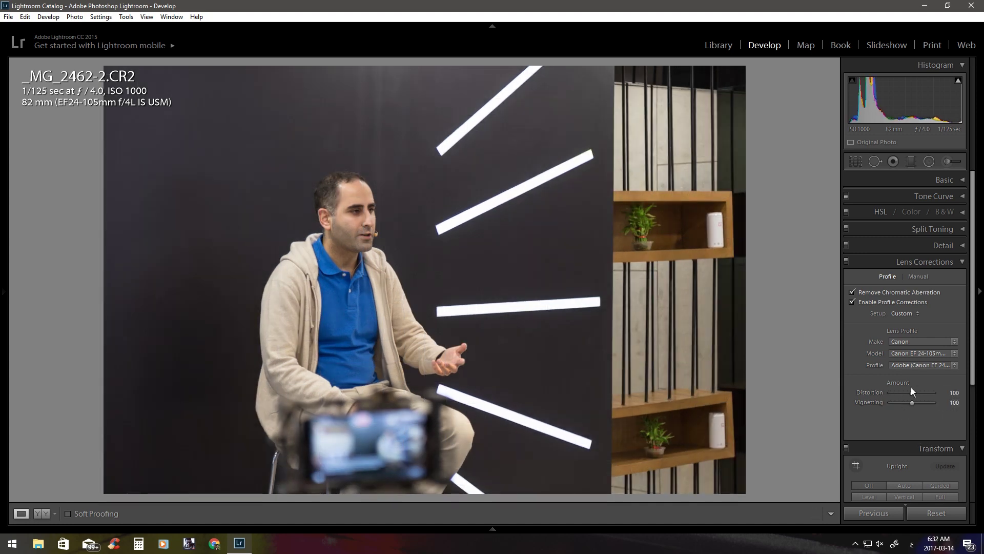
left_click(918, 277)
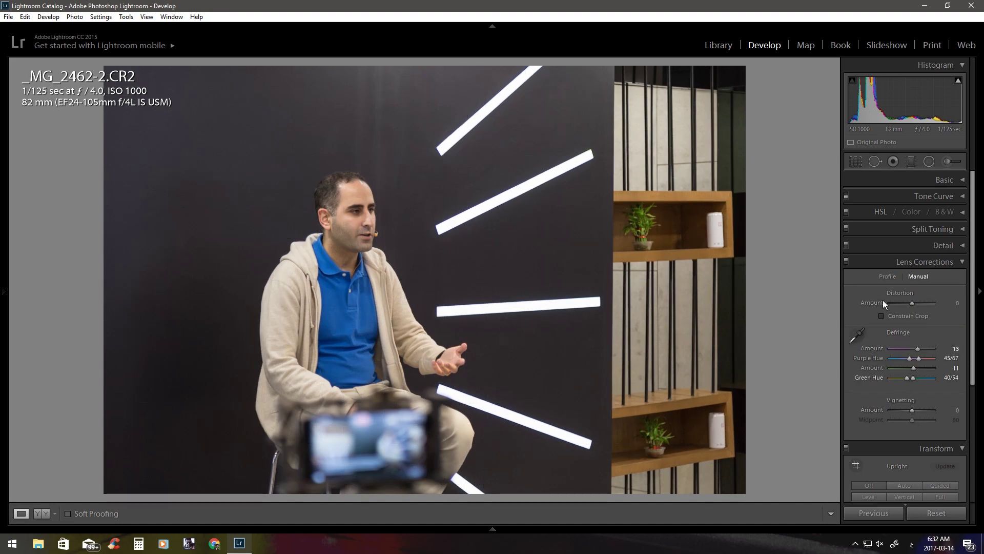
left_click(912, 262)
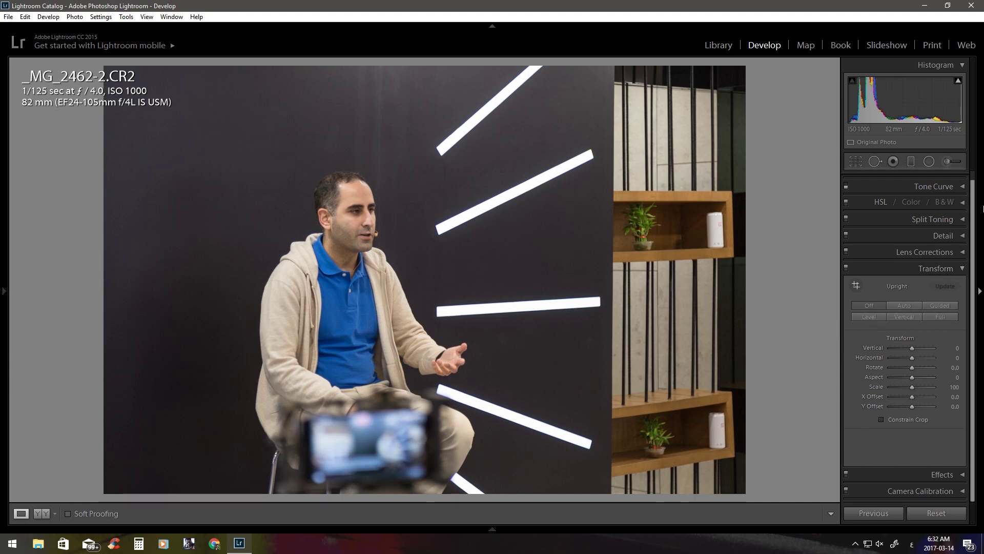
Test the Transform Horizontal and Aspect sliders, clearing Horizontal back to 0.
left_click(944, 269)
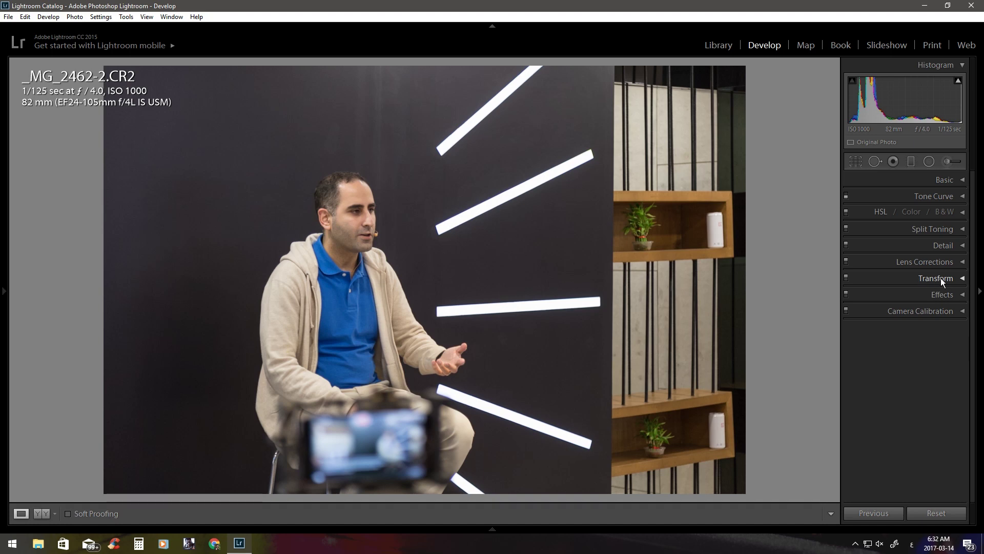
left_click(951, 277)
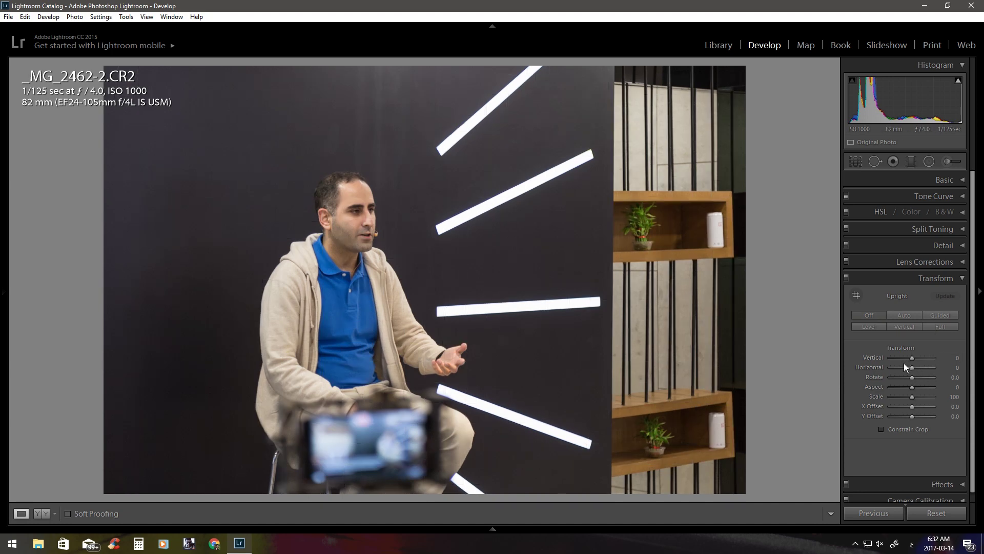
mouse_move(912, 367)
left_mouse_down()
mouse_move(924, 367)
mouse_move(900, 364)
mouse_move(937, 365)
mouse_move(894, 365)
mouse_move(915, 365)
left_mouse_up()
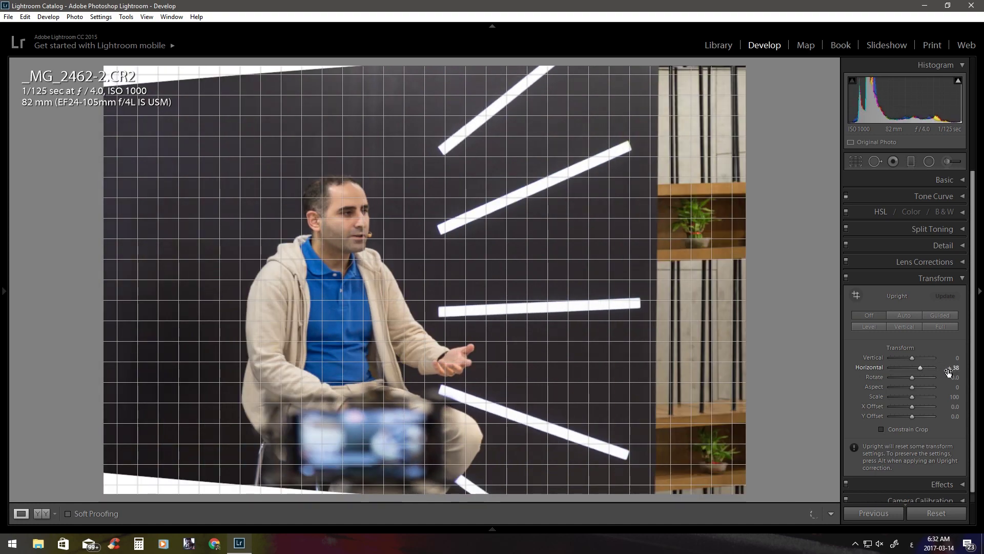
left_click(948, 367)
type("0")
key("Return")
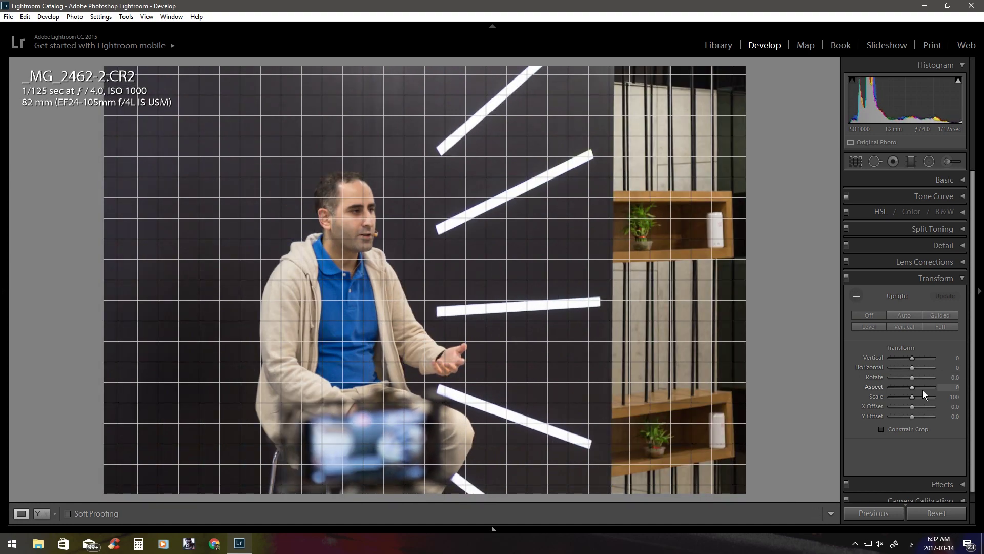
mouse_move(921, 388)
left_mouse_down()
mouse_move(908, 384)
mouse_move(964, 386)
mouse_move(952, 389)
left_mouse_up()
Try Transform Scale and offset changes, then switch Transform off and collapse it.
left_click(963, 279)
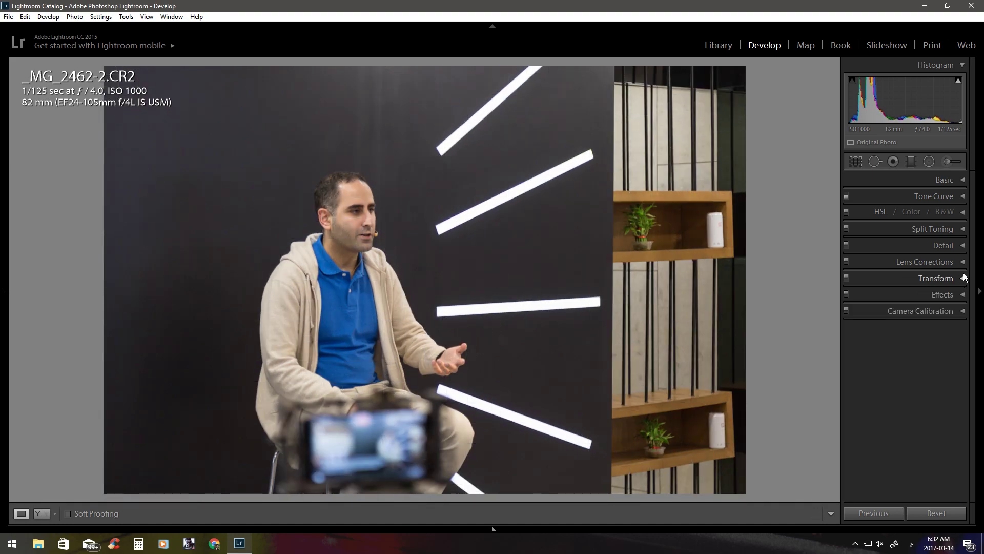
left_click(846, 278)
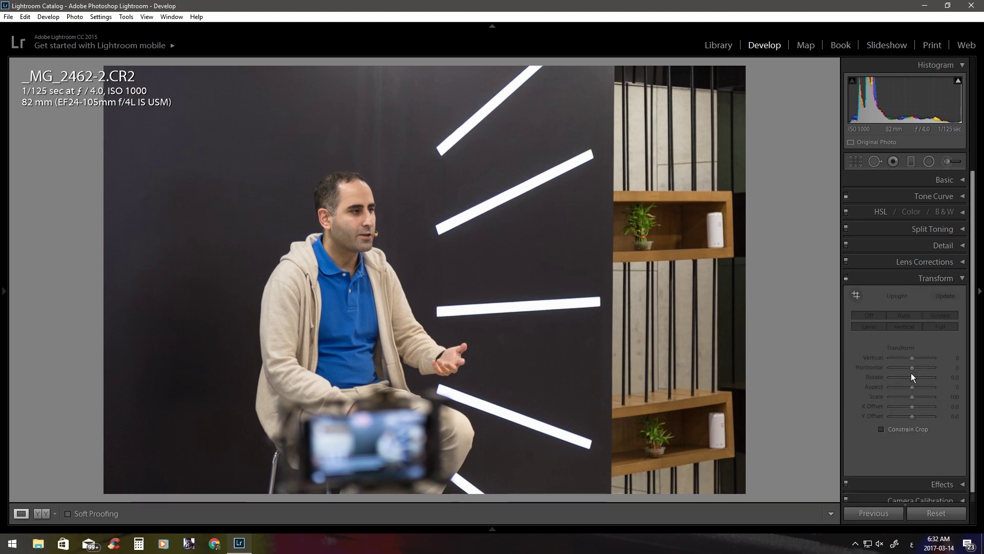
left_click(846, 278)
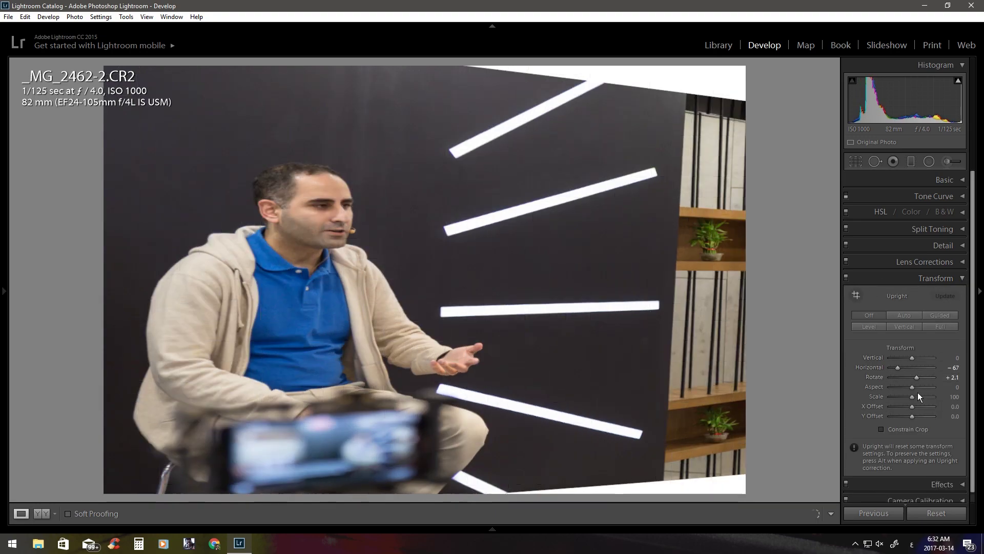
mouse_move(915, 396)
left_mouse_down()
mouse_move(901, 398)
mouse_move(921, 399)
left_mouse_up()
left_click(924, 407)
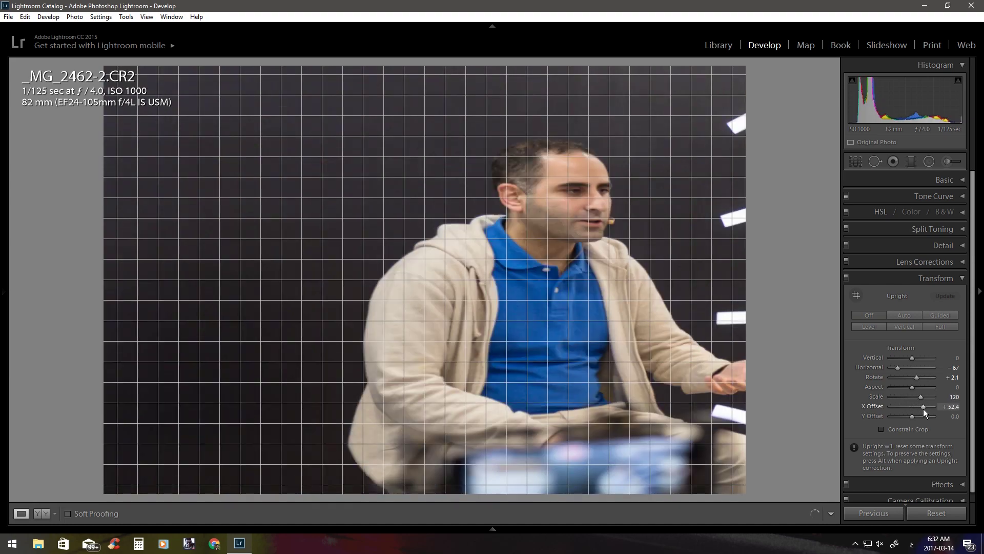
left_click(847, 278)
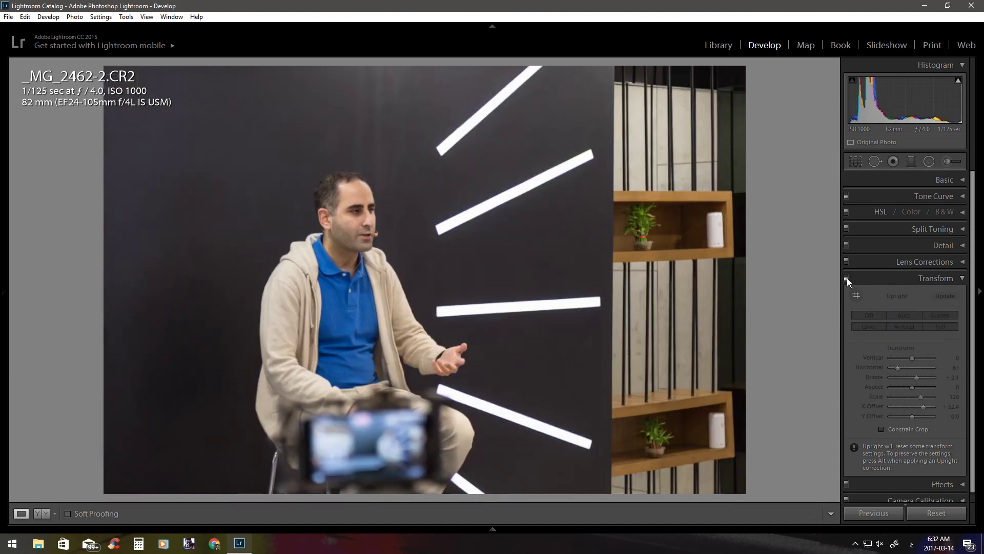
left_click(962, 279)
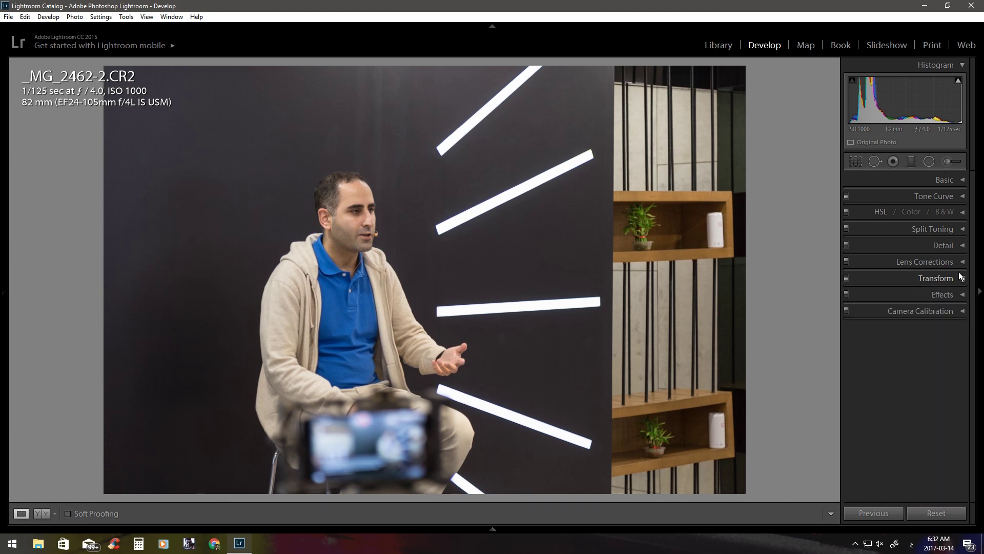
left_click(941, 294)
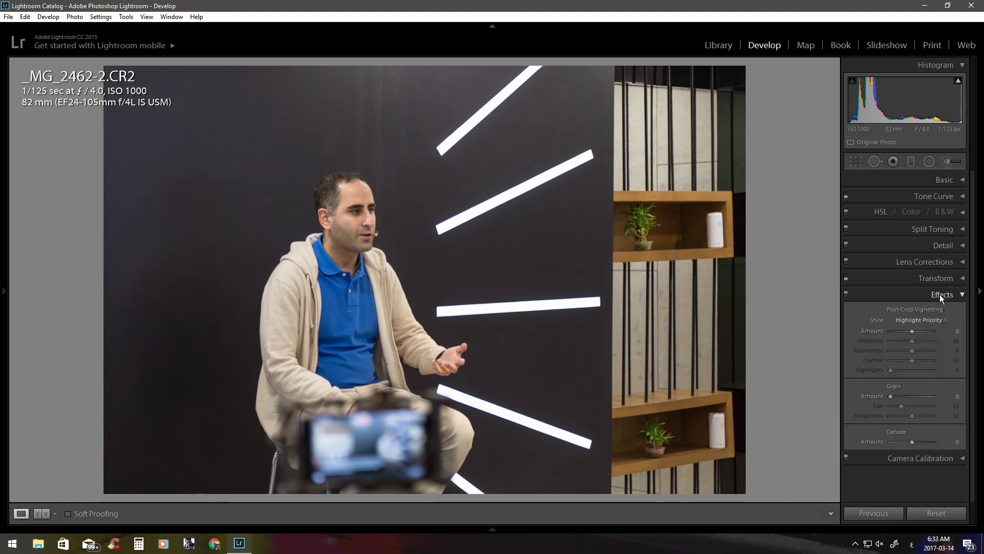
Drag the post-crop vignette sliders to Midpoint 36, Roundness -38 and Feather 56.
left_click(928, 321)
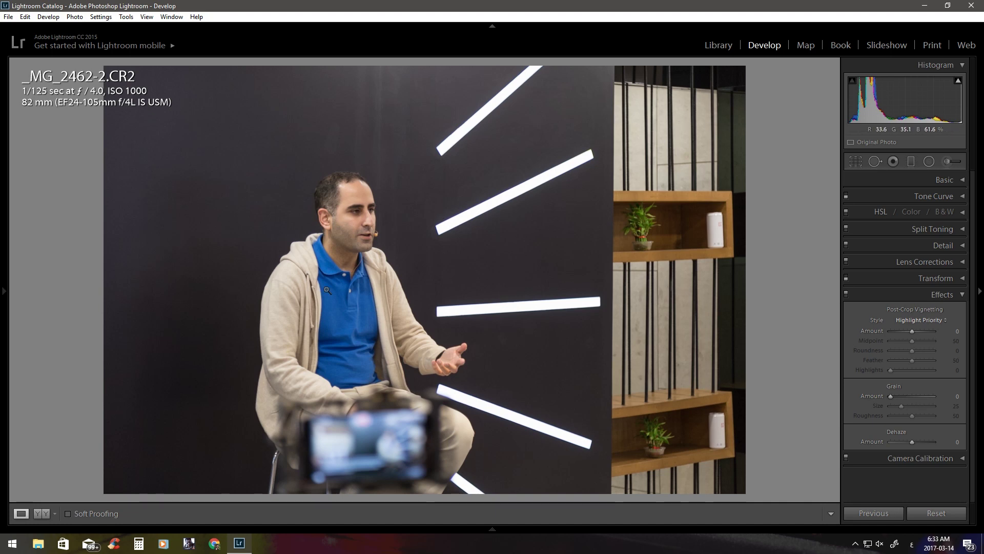
mouse_move(922, 331)
left_mouse_down()
mouse_move(879, 331)
mouse_move(916, 340)
mouse_move(906, 341)
left_mouse_up()
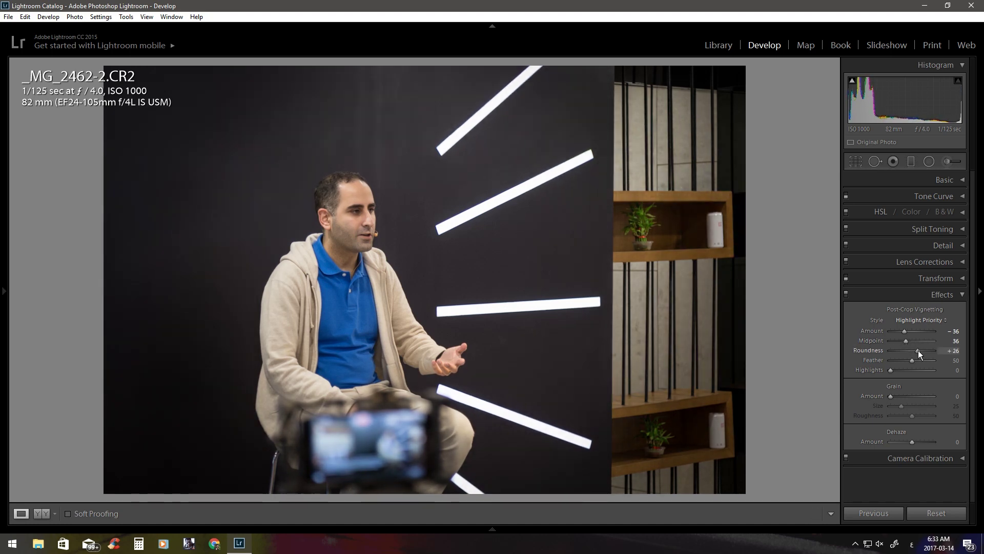
mouse_move(912, 352)
left_mouse_down()
mouse_move(891, 349)
mouse_move(937, 362)
mouse_move(907, 362)
mouse_move(925, 368)
left_mouse_up()
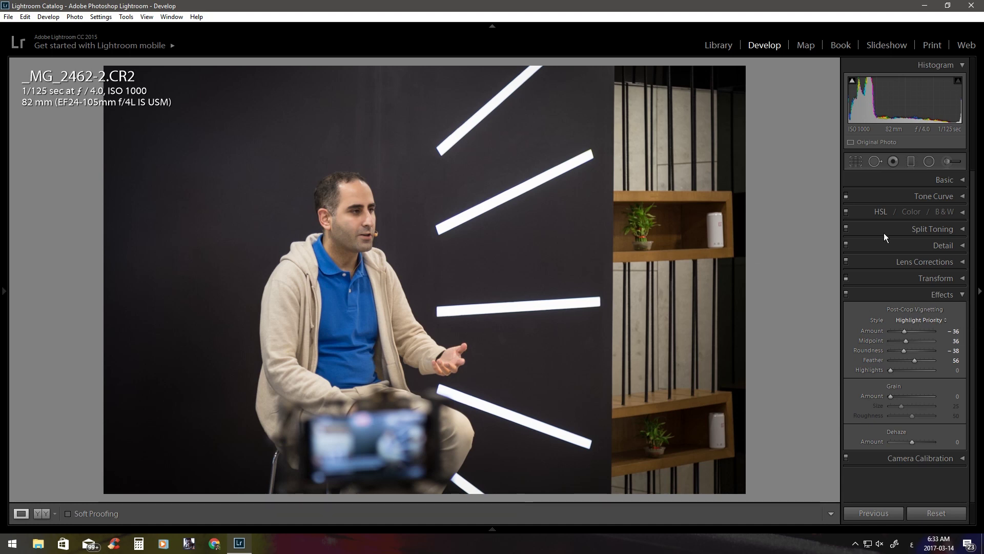
mouse_move(902, 331)
left_mouse_down()
mouse_move(873, 333)
mouse_move(920, 340)
mouse_move(903, 338)
left_mouse_up()
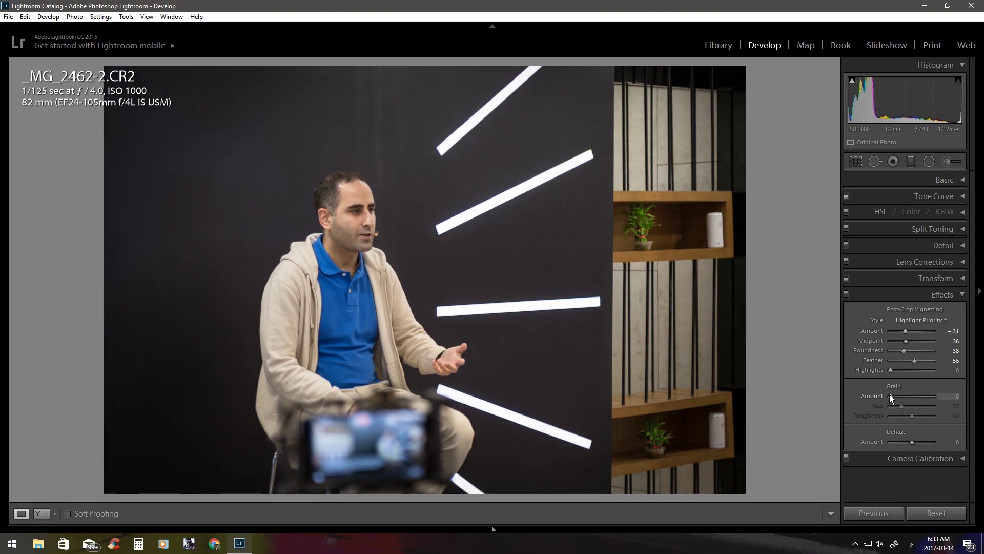
Test Grain at Amount 33, Size 46 zoomed on the face, then reset Grain to 0 and collapse Effects.
left_click(354, 226)
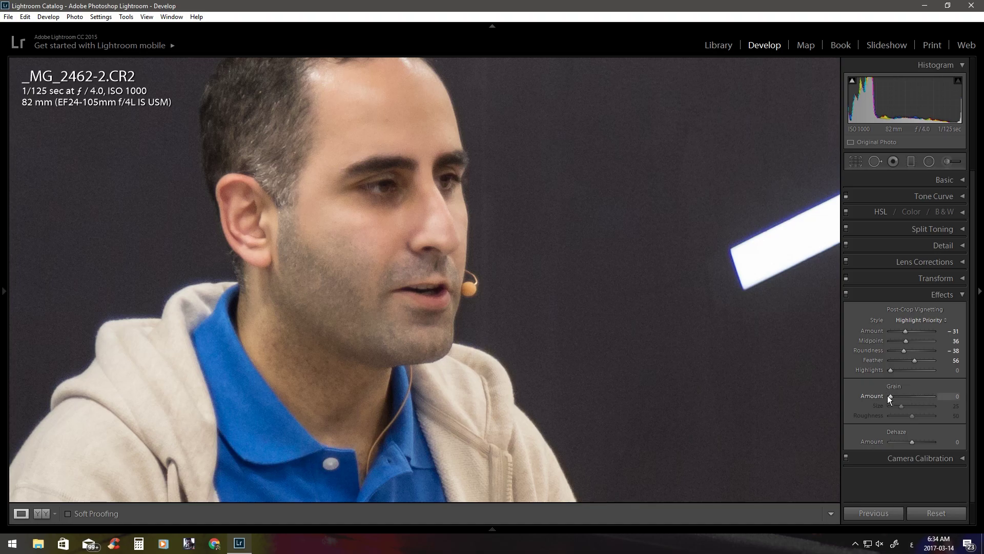
left_click_drag(374, 256, 455, 356)
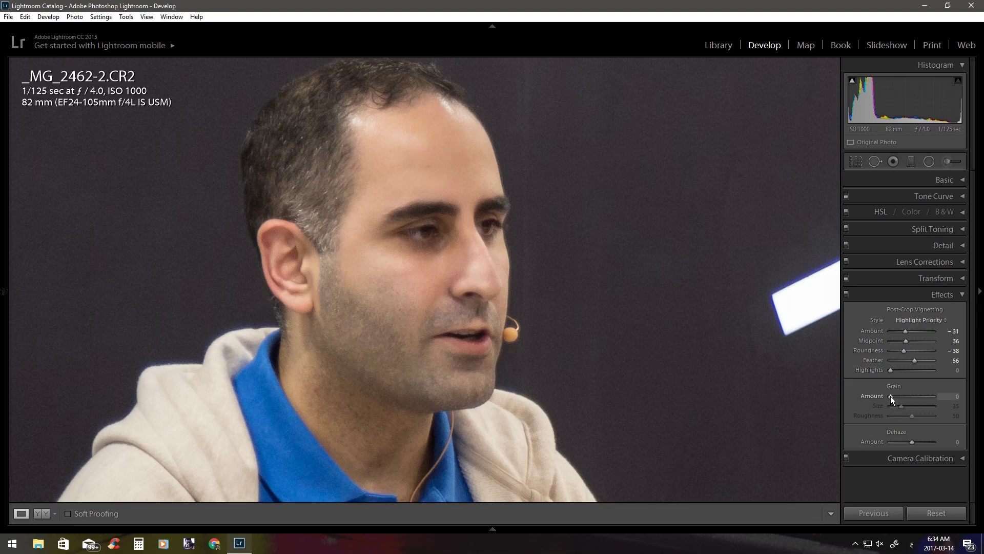
left_click_drag(890, 395, 900, 395)
left_click(913, 404)
left_click(407, 150)
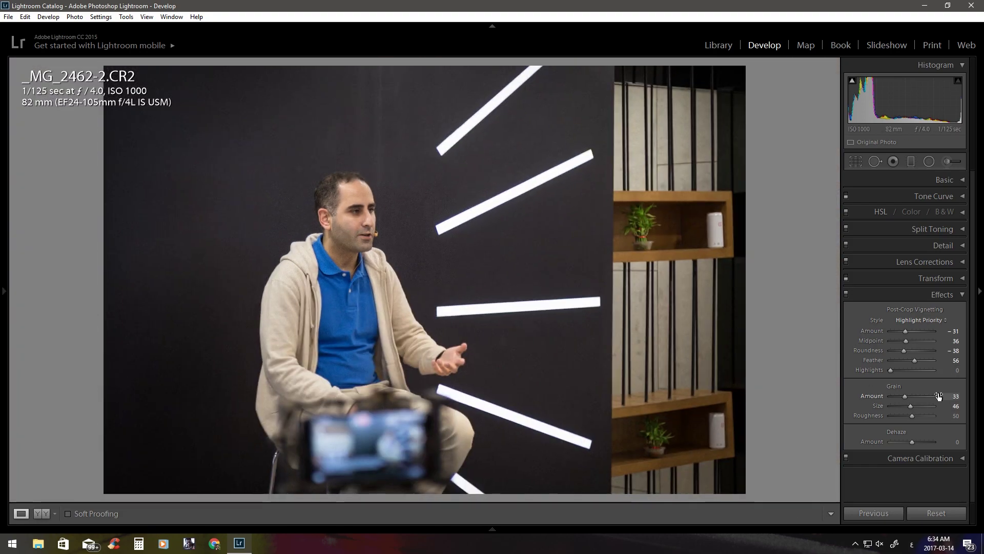
double_click(905, 396)
left_click(950, 293)
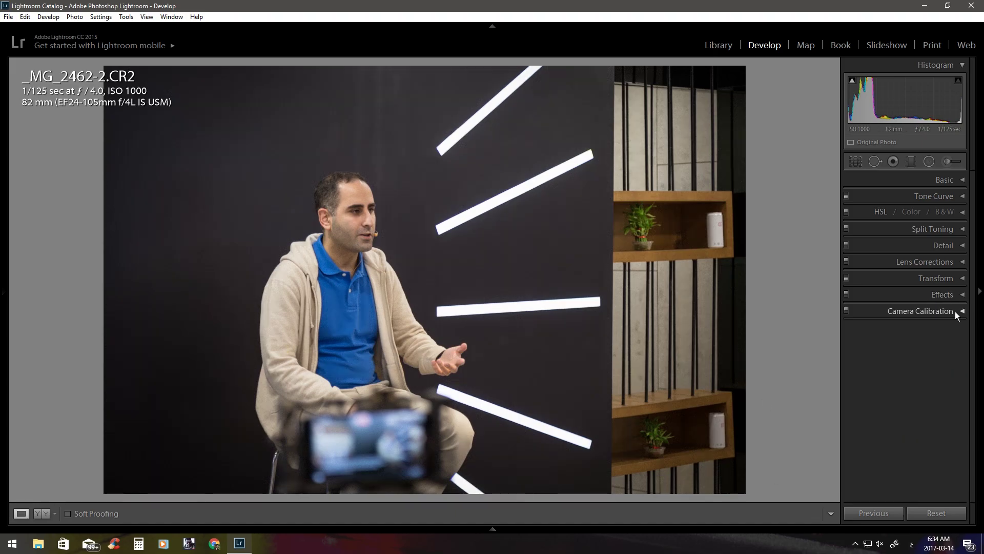
left_click(955, 312)
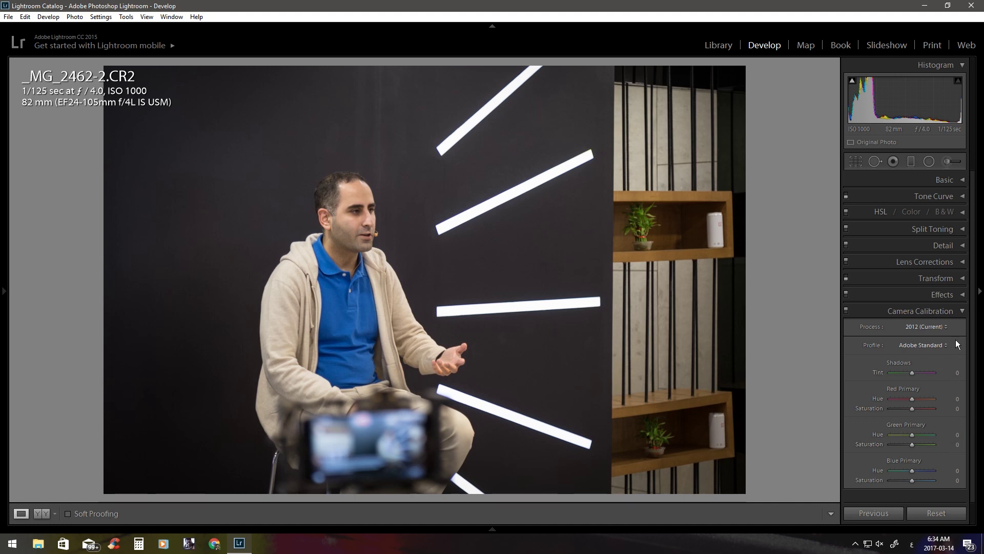
left_click(961, 312)
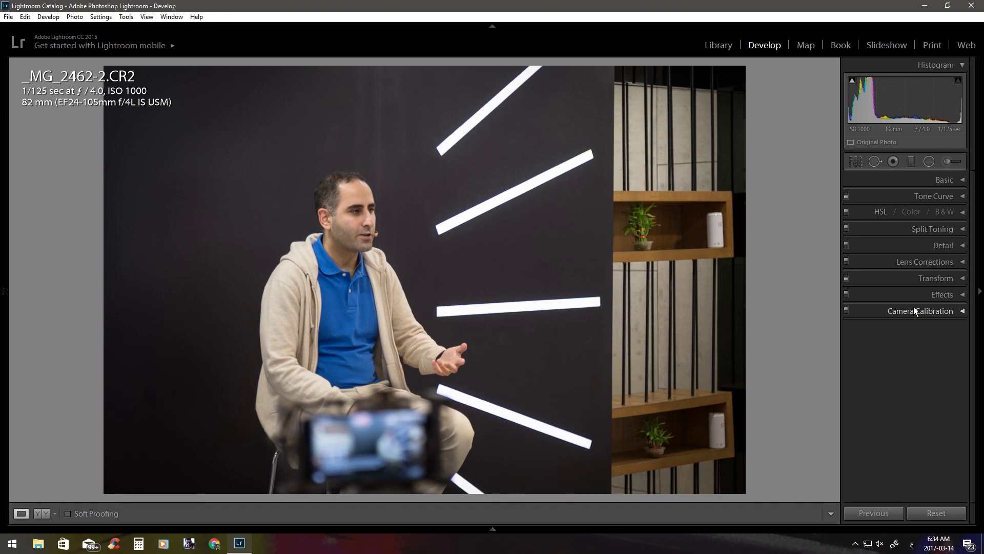
left_click(451, 248)
left_click(360, 240)
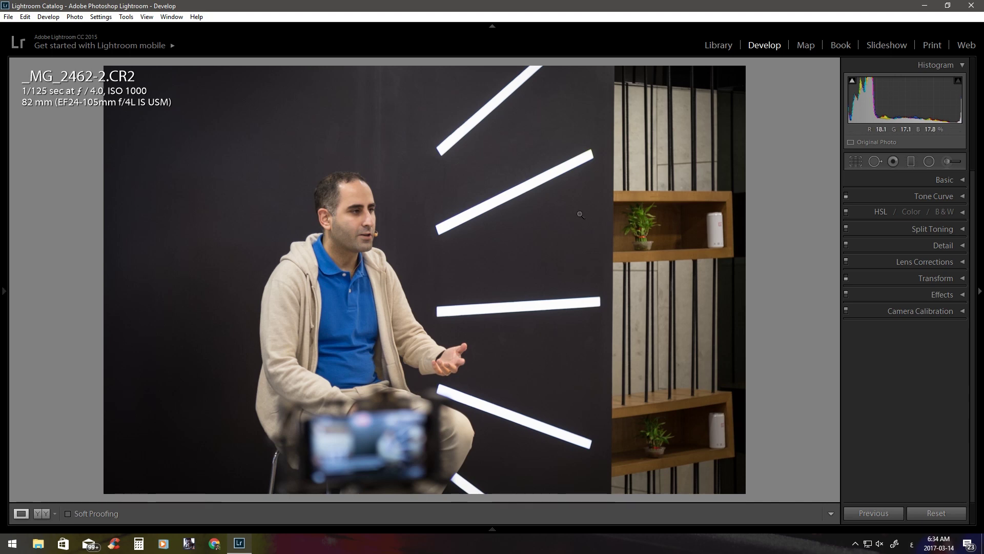
Open the photo's Export dialog, keep Export To Hard Drive, and select the subfolder name.
right_click(393, 199)
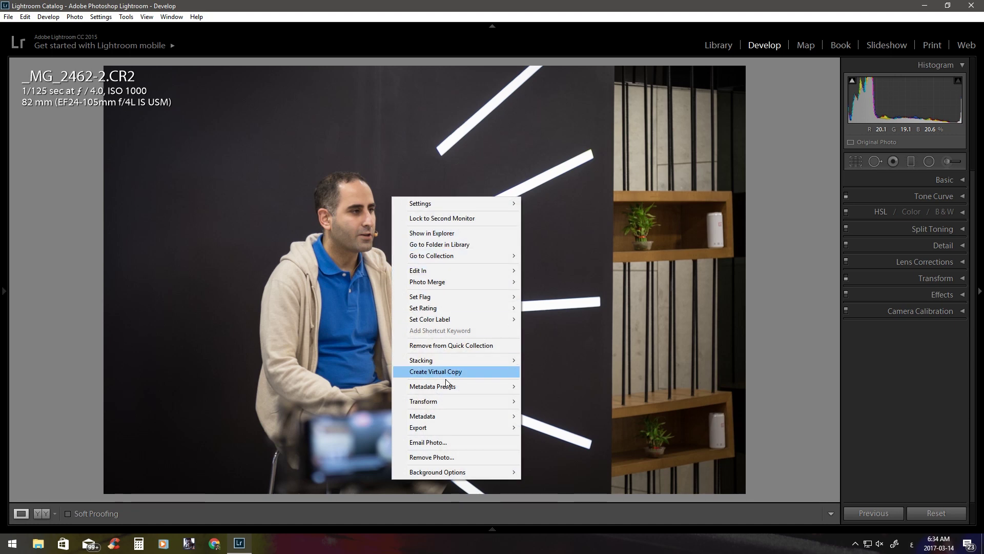
mouse_move(455, 427)
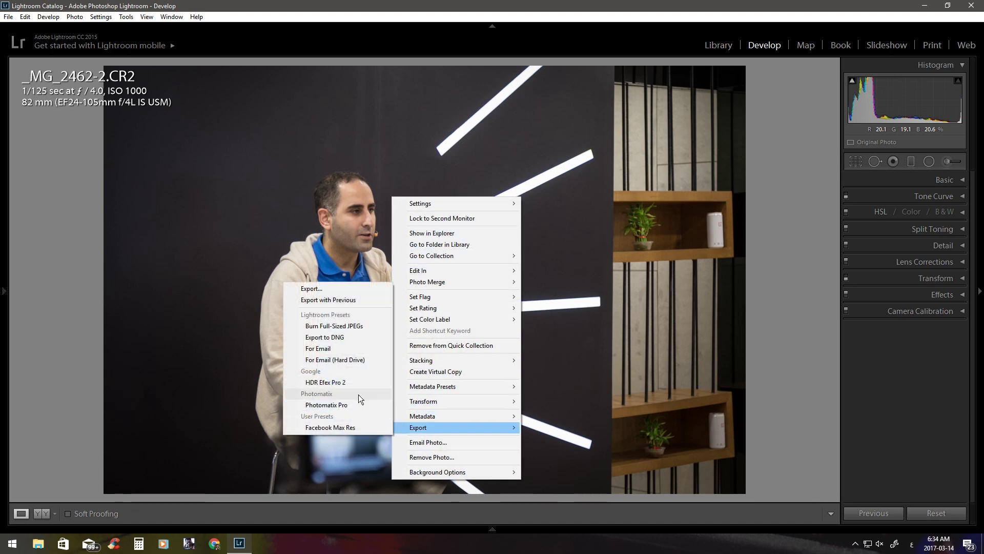
left_click(308, 288)
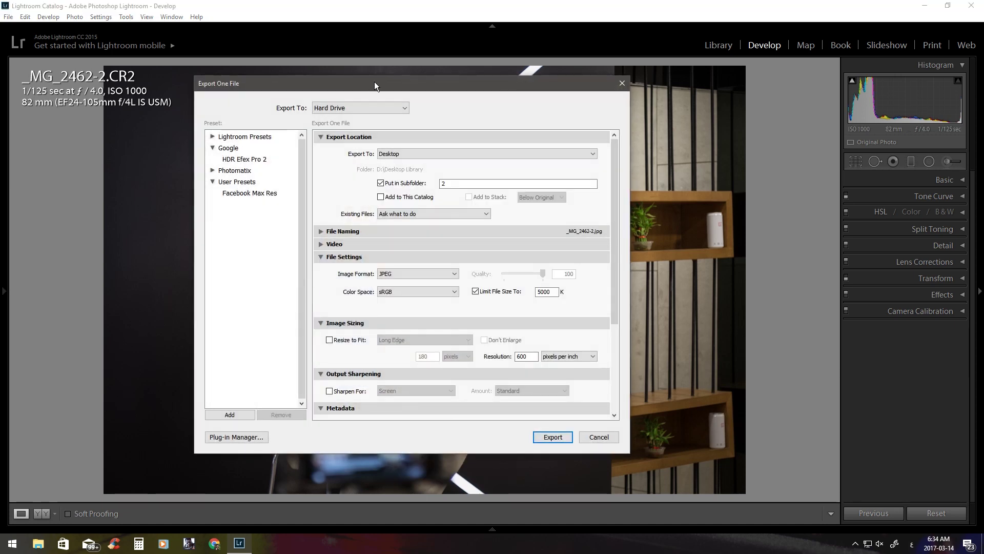
left_click_drag(356, 75, 397, 66)
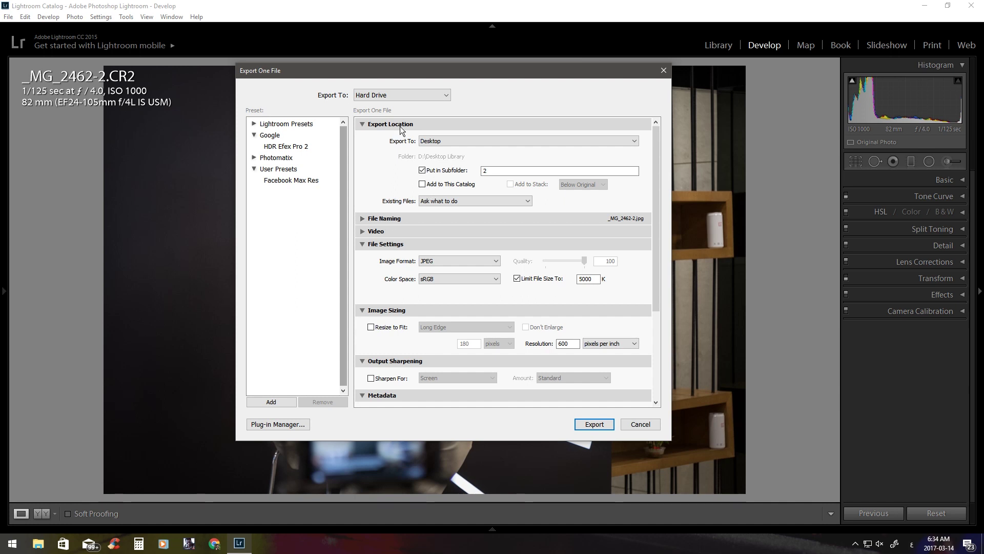
left_click(398, 96)
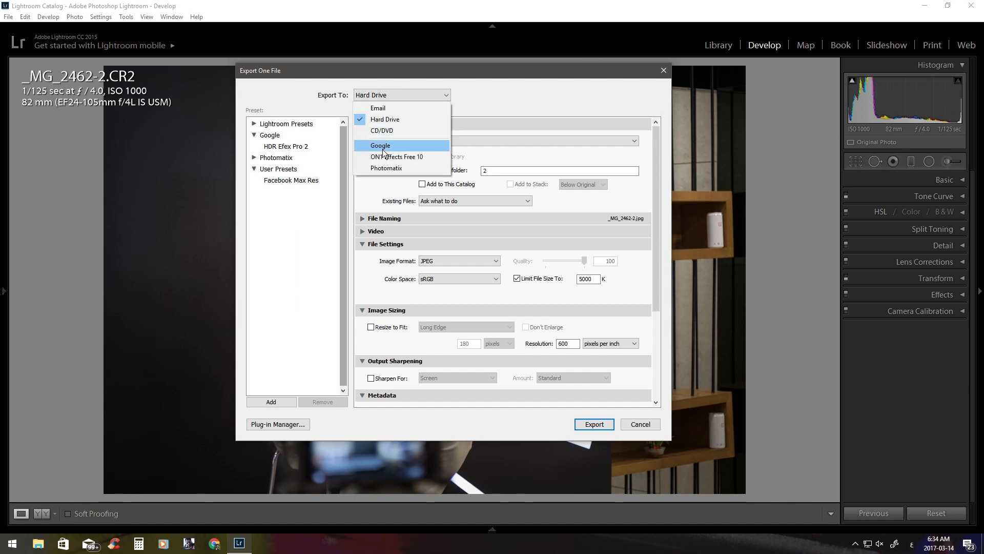
left_click(390, 118)
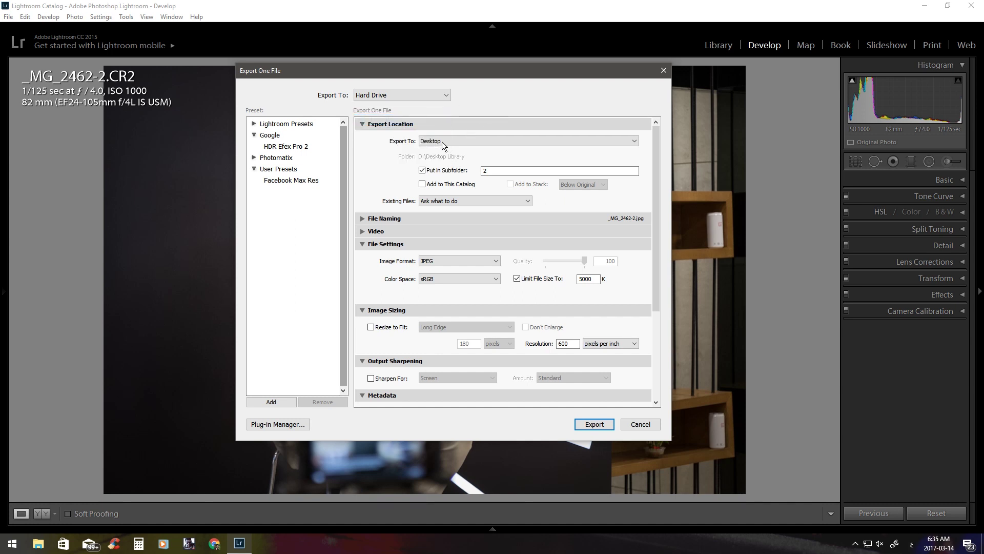
left_click_drag(490, 170, 467, 173)
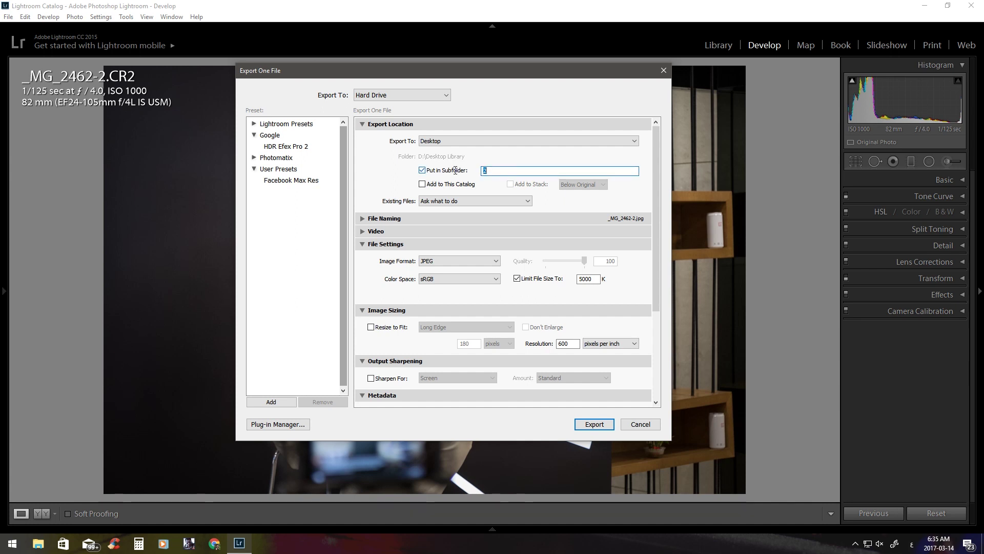
Name the export subfolder 5, keep the original file name, and leave existing files on Ask.
type("5")
left_click(470, 197)
left_click(362, 190)
left_click(364, 219)
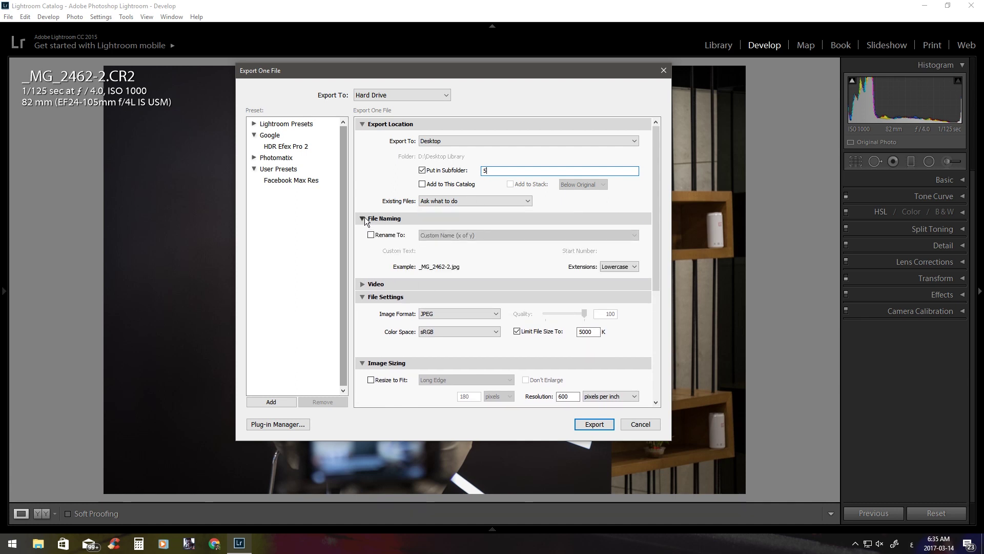
left_click(371, 234)
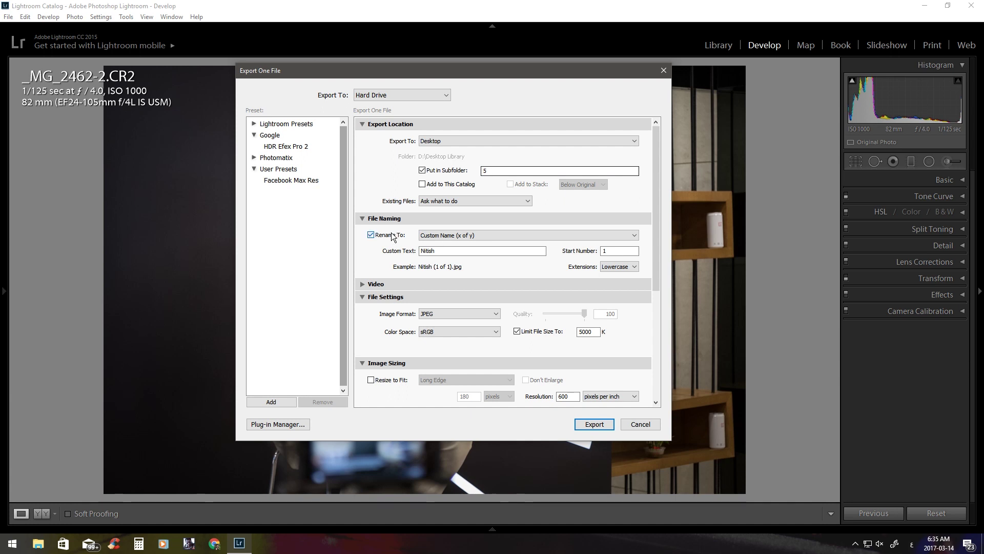
left_click(371, 235)
left_click(362, 219)
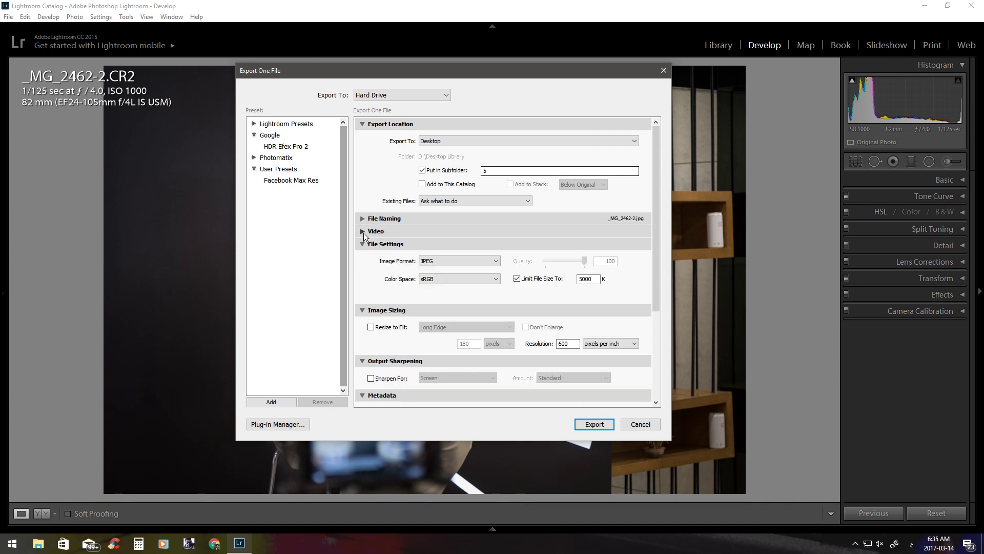
left_click(364, 231)
left_click(364, 233)
left_click(442, 258)
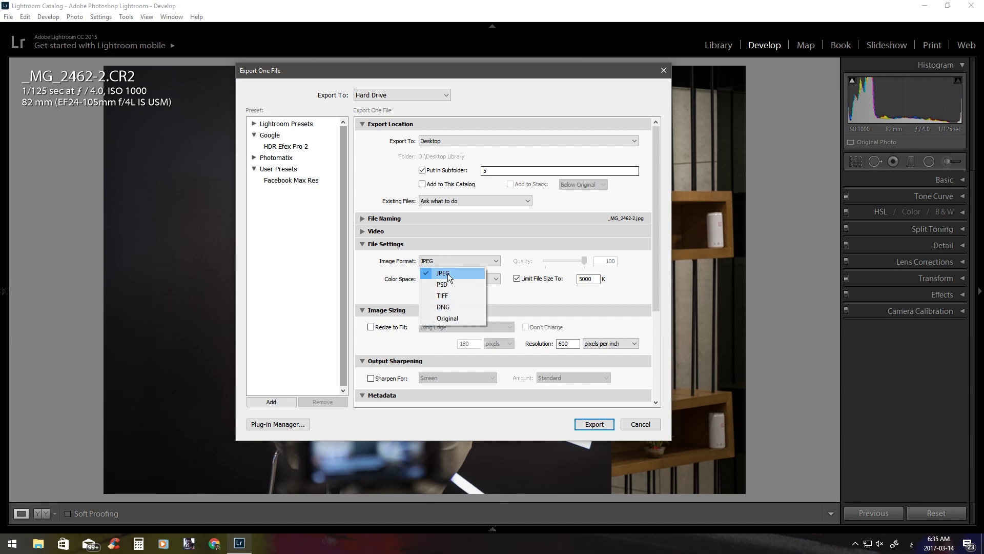
Keep JPEG format with sRGB colour space and turn off the file size limit.
left_click(447, 272)
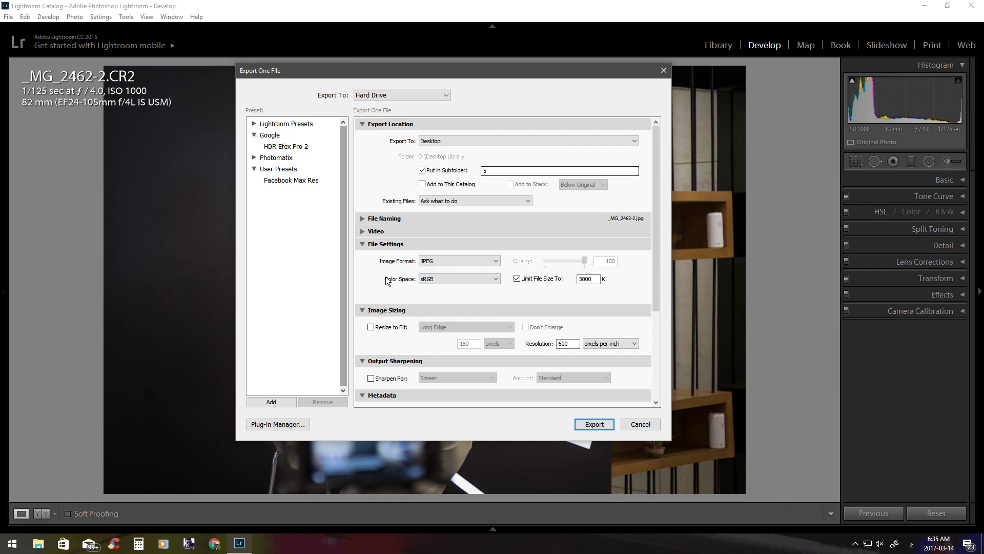
left_click(428, 279)
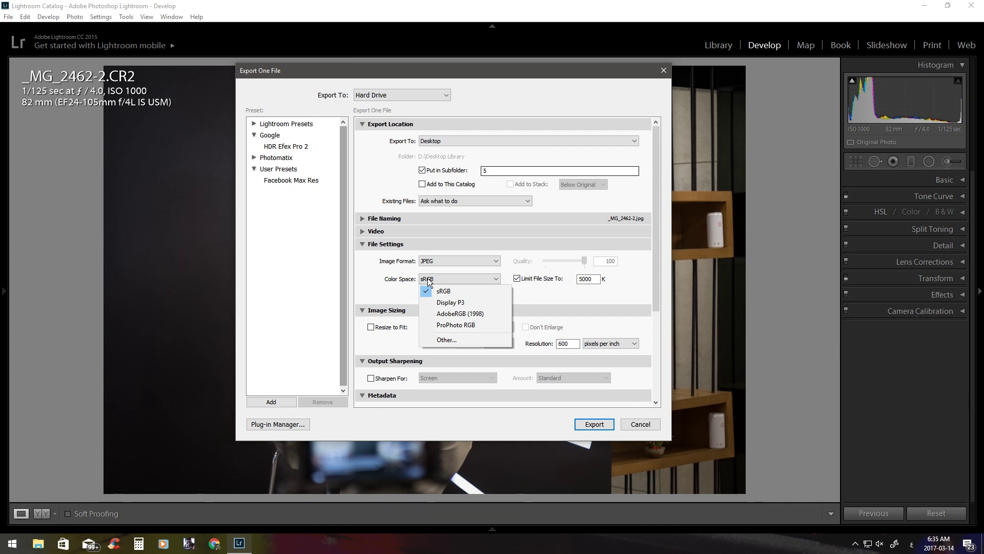
left_click(554, 297)
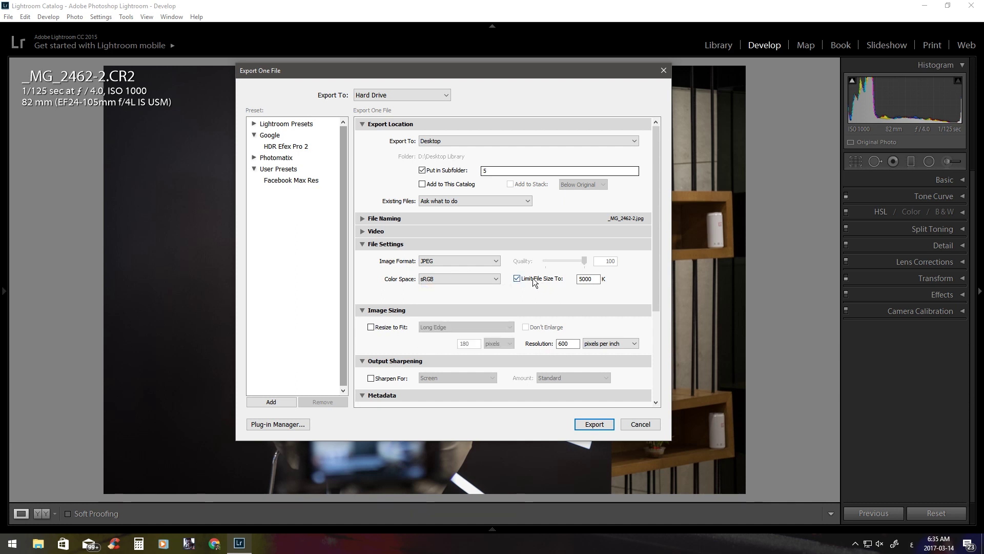
left_click(517, 278)
left_click(517, 278)
key("Tab")
left_click(590, 279)
left_click_drag(596, 279, 555, 282)
type("10000")
left_click(527, 280)
Set Resolution to 300 ppi and export the portrait.
scroll(605, 300, "down", 3)
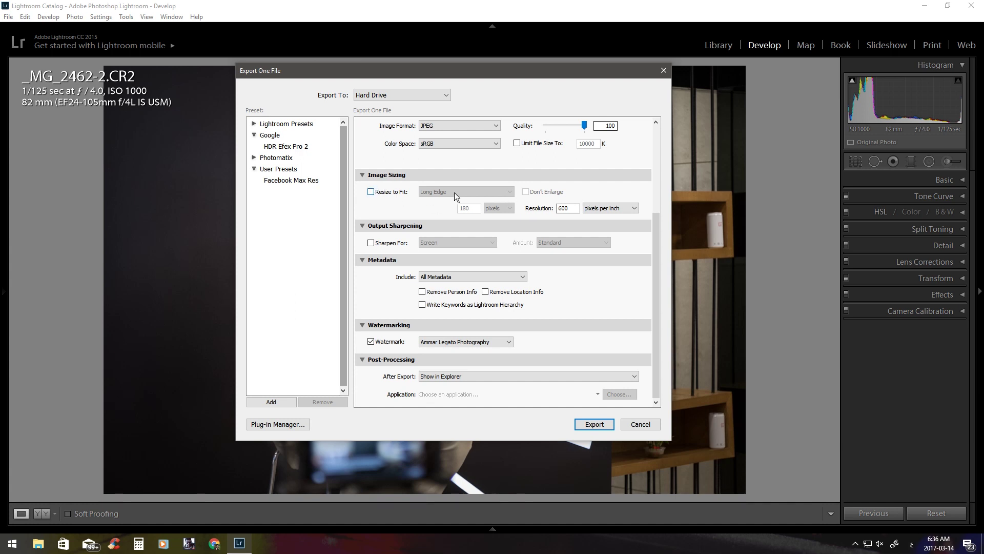
double_click(567, 207)
type("300")
key("Return")
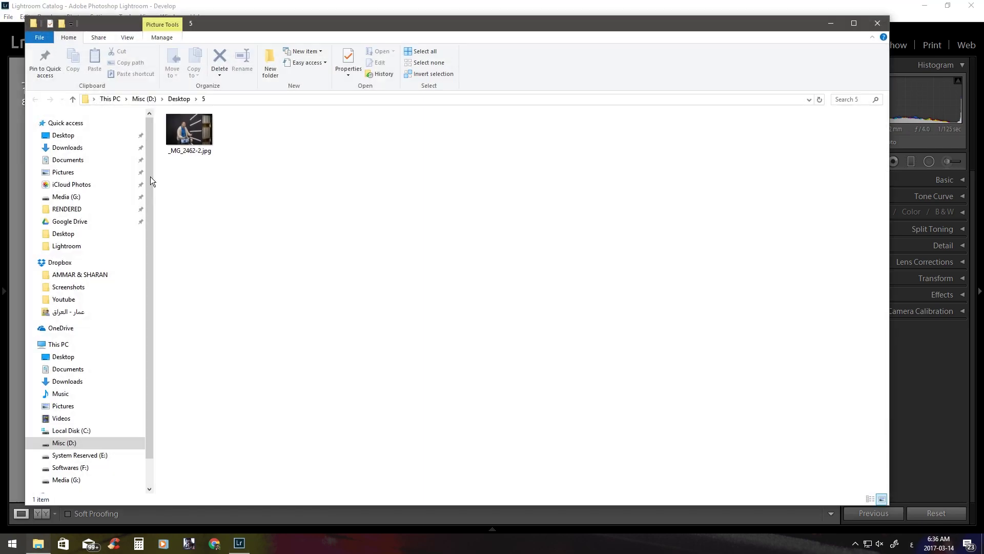
View the exported _MG_2462-2.jpg in Photos, zooming in and out, then close it.
left_click(193, 147)
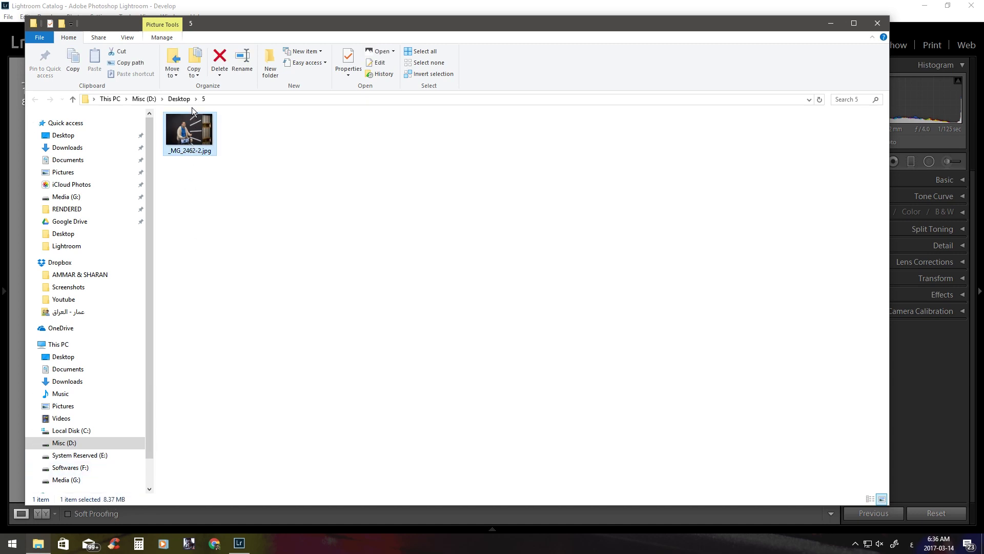
double_click(192, 140)
scroll(432, 254, "up", 2)
scroll(455, 217, "up", 3)
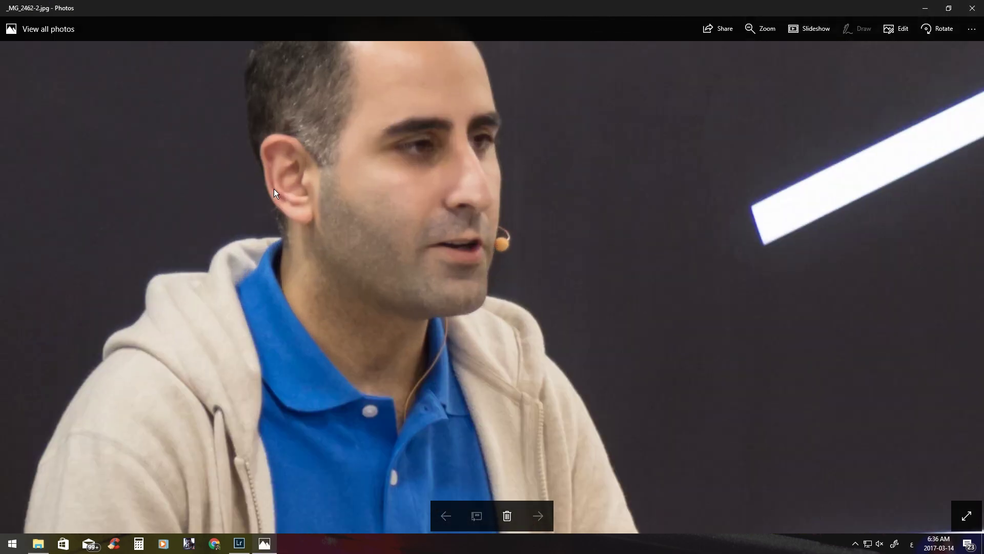
scroll(807, 213, "down", 2)
scroll(842, 92, "down", 1)
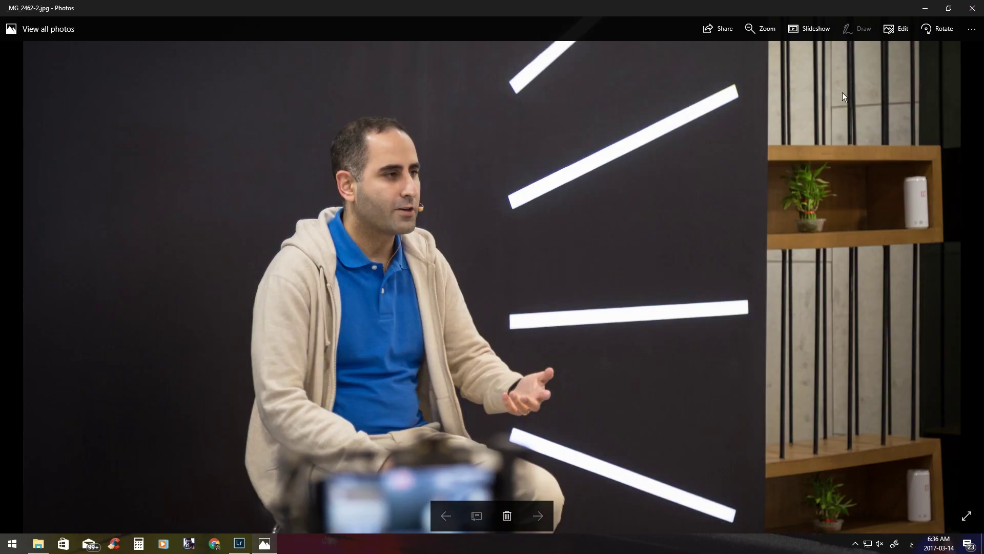
scroll(832, 166, "down", 1)
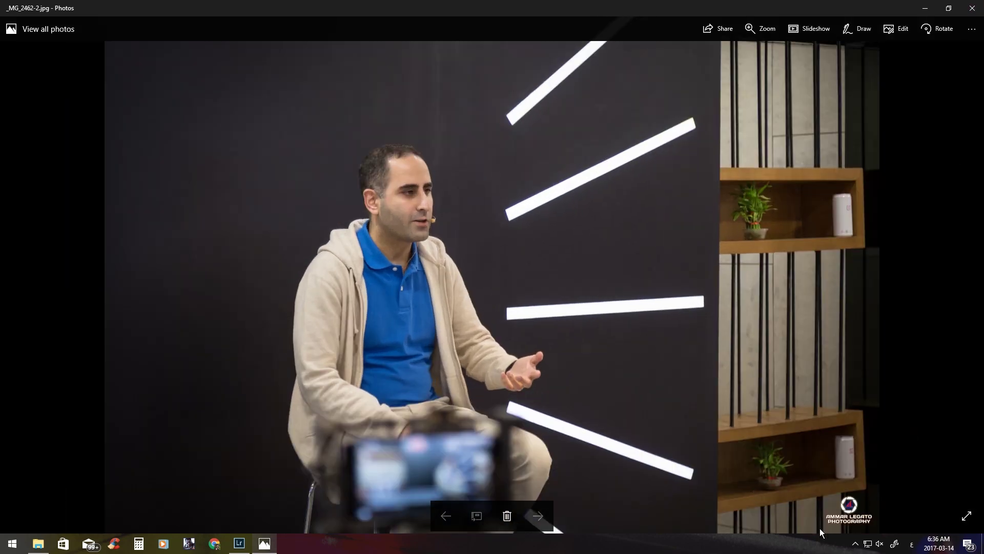
left_click(972, 9)
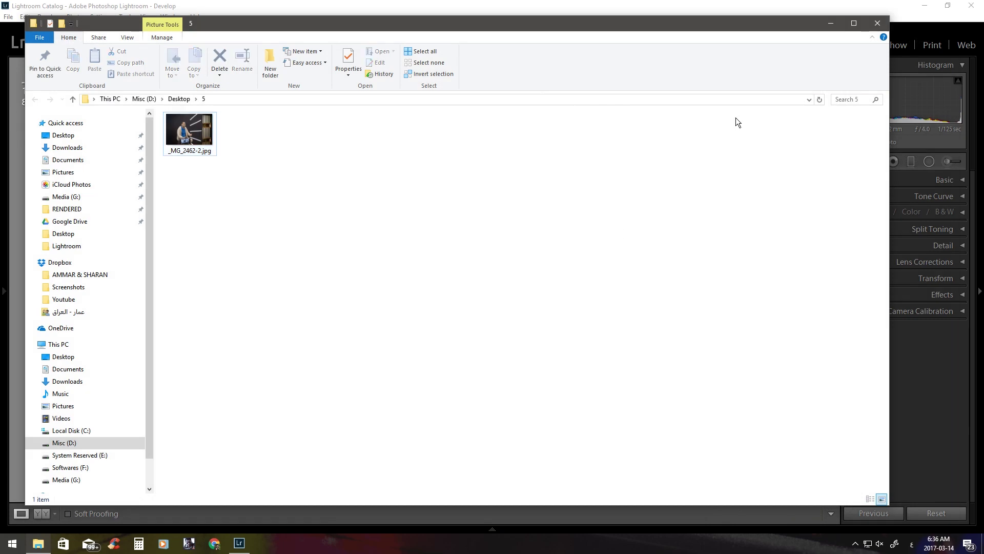
Reopen the portrait's Export dialog from Lightroom, leaving Output Sharpening off.
left_click(868, 28)
right_click(380, 201)
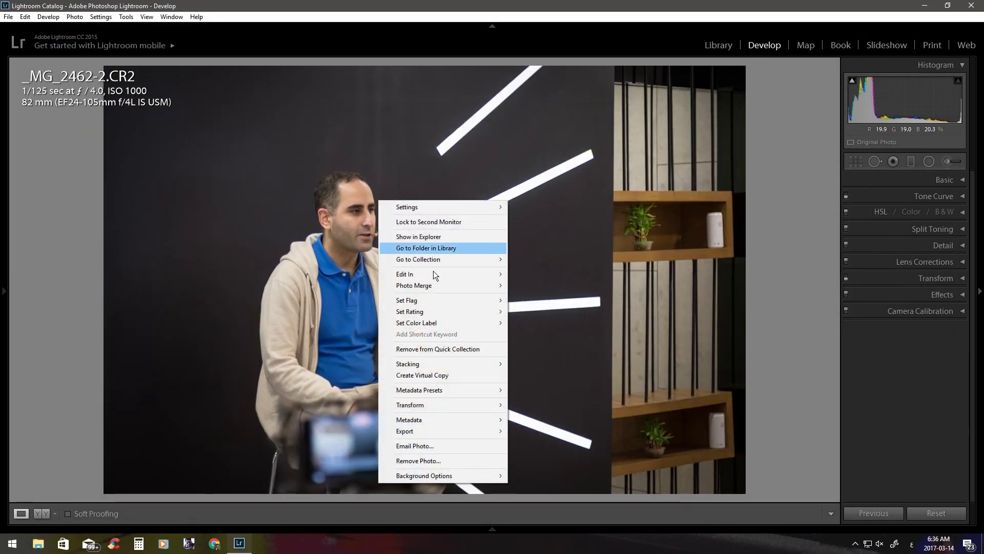
mouse_move(442, 430)
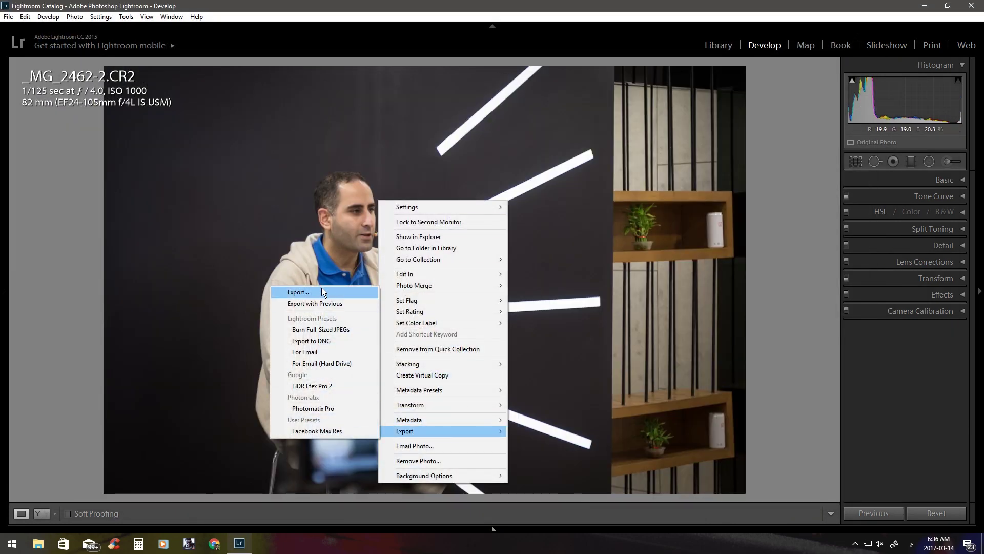
left_click(322, 290)
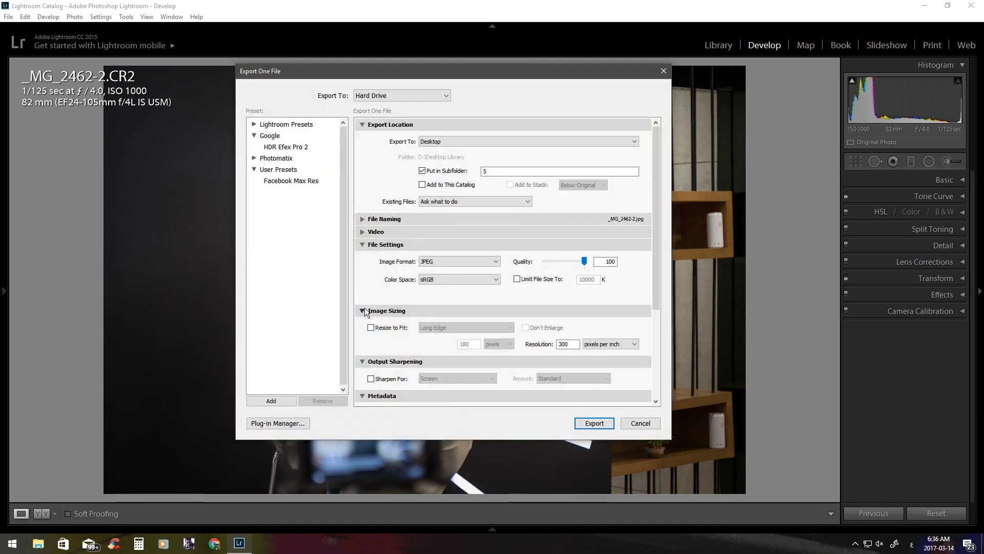
left_click(359, 311)
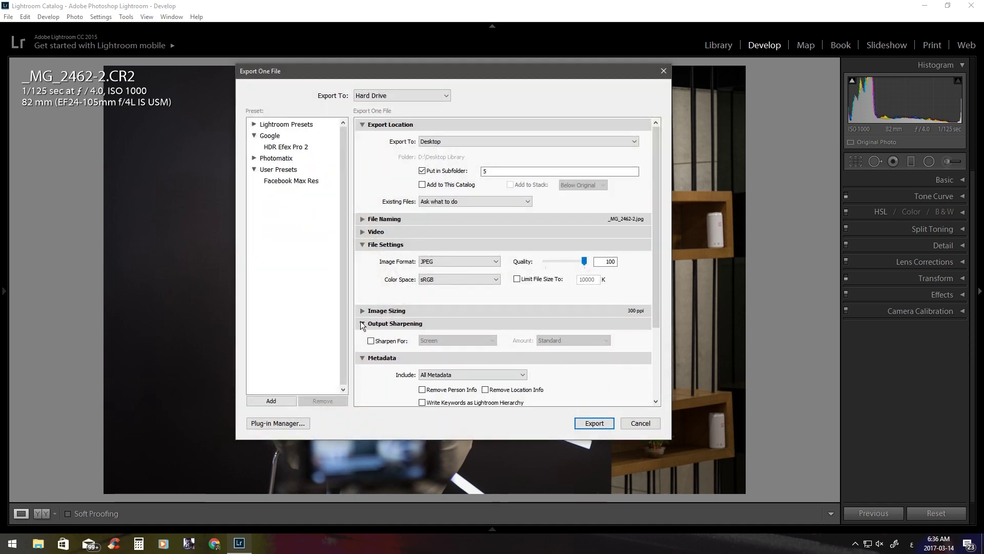
left_click(371, 341)
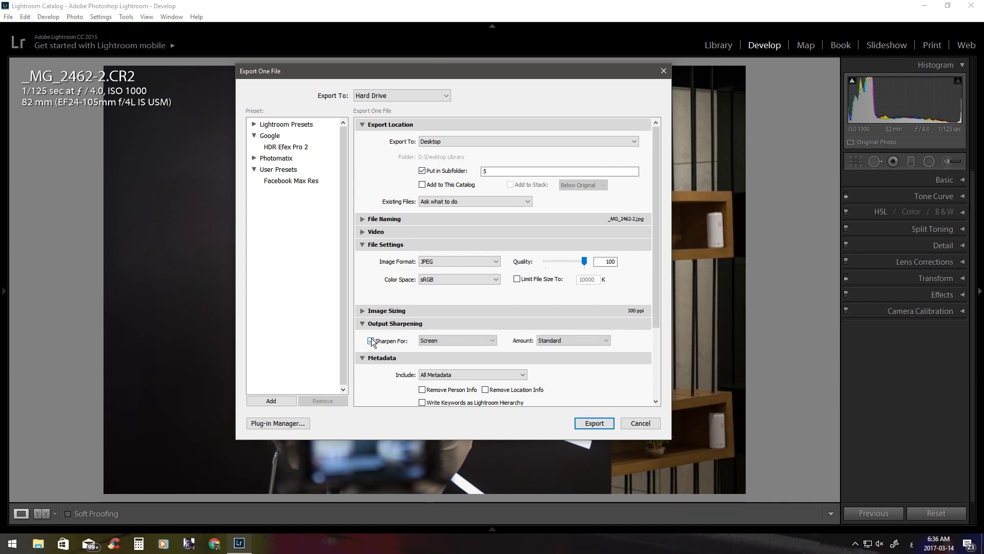
left_click(371, 341)
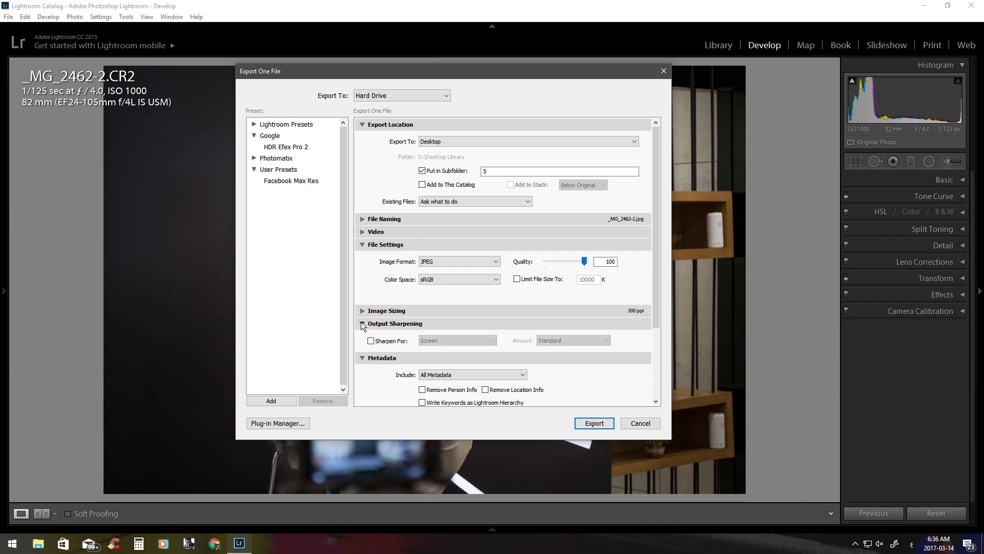
left_click(363, 324)
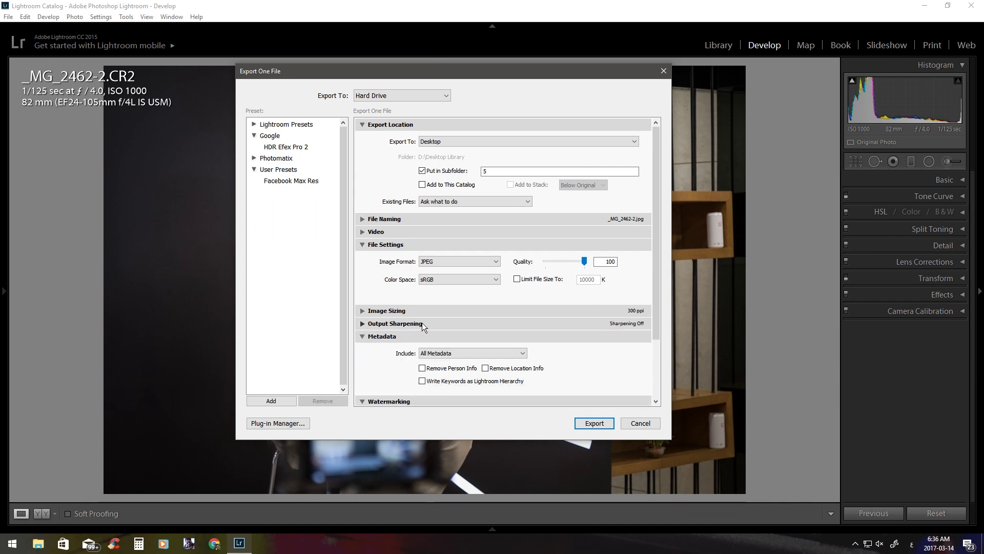
Review the Watermark setting and its preset list, leaving the preset unchanged.
left_click(363, 336)
scroll(384, 344, "down", 1)
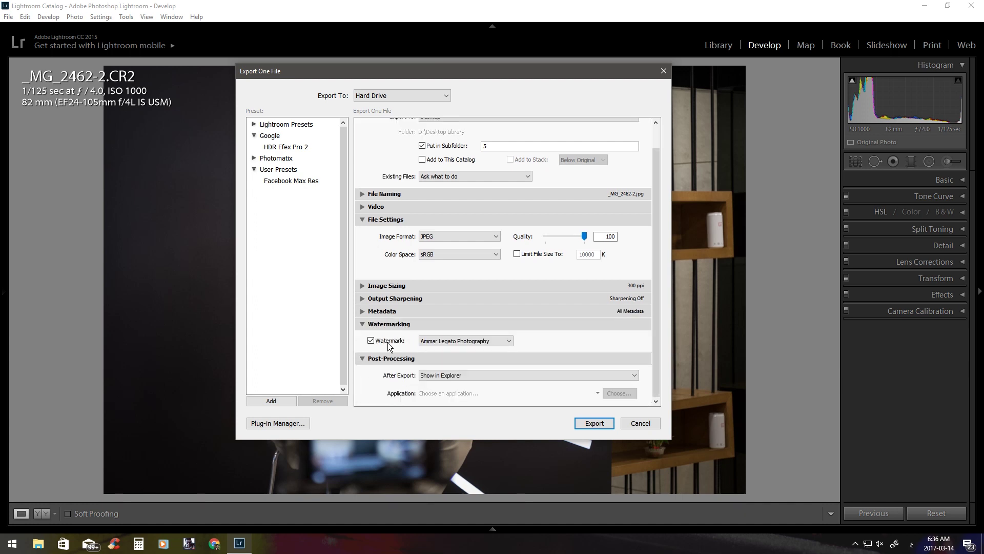
left_click(370, 341)
left_click(381, 341)
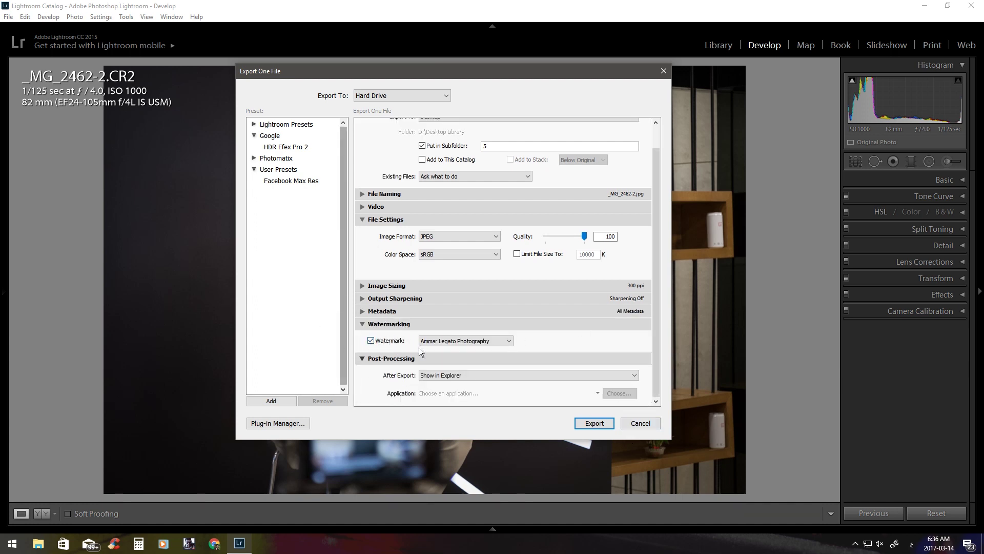
left_click(509, 342)
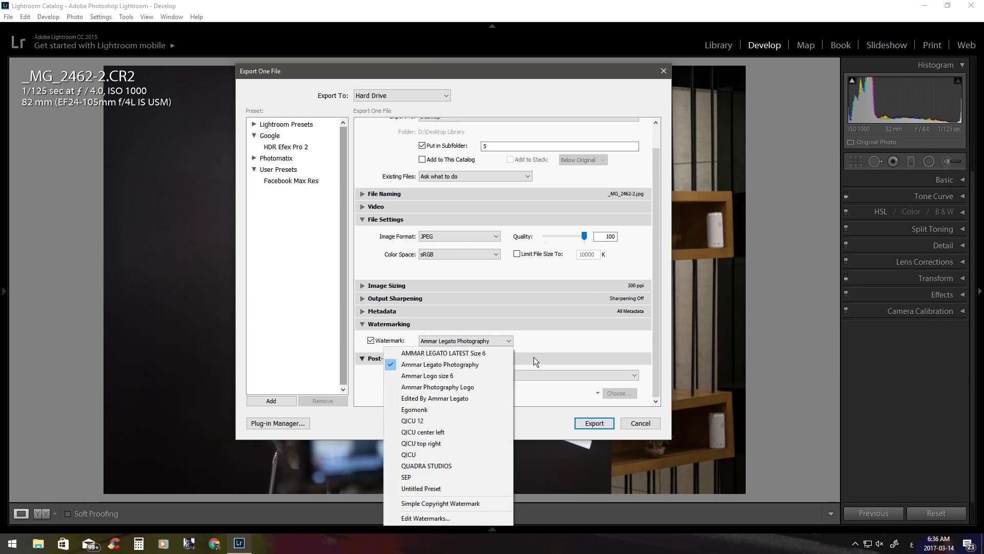
left_click(473, 344)
left_click(377, 341)
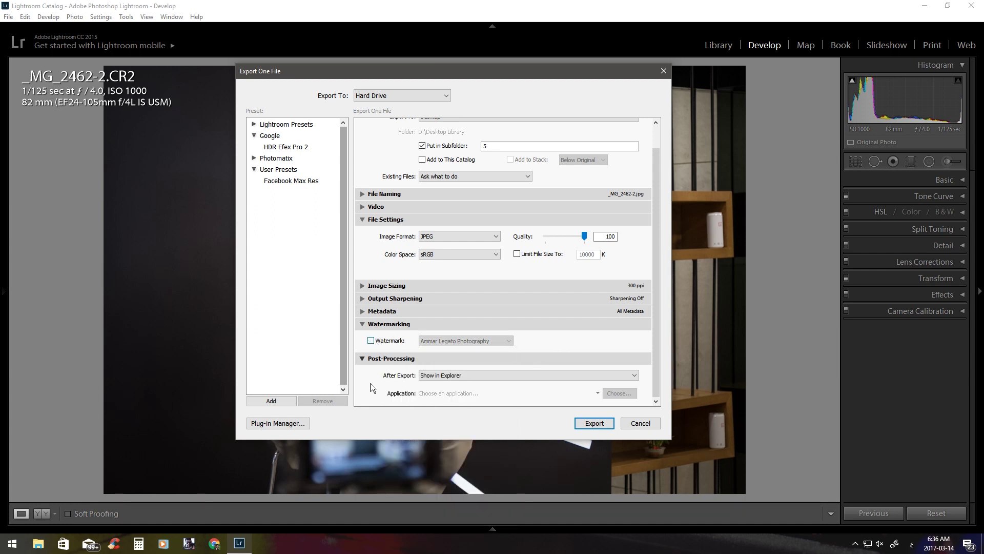
left_click(382, 341)
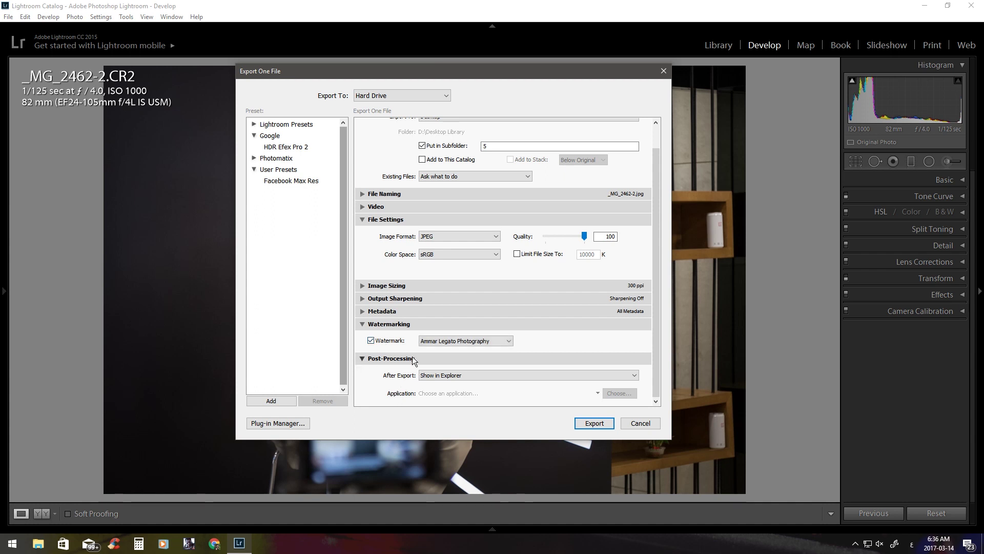
Keep Show in Explorer after export, turn the watermark off, and export to folder 5.
left_click(444, 376)
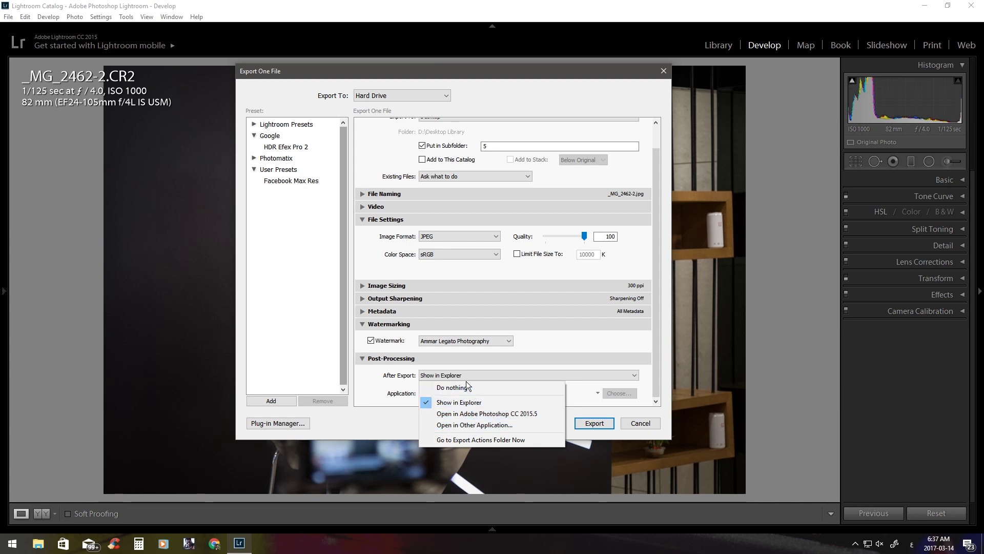
left_click(455, 402)
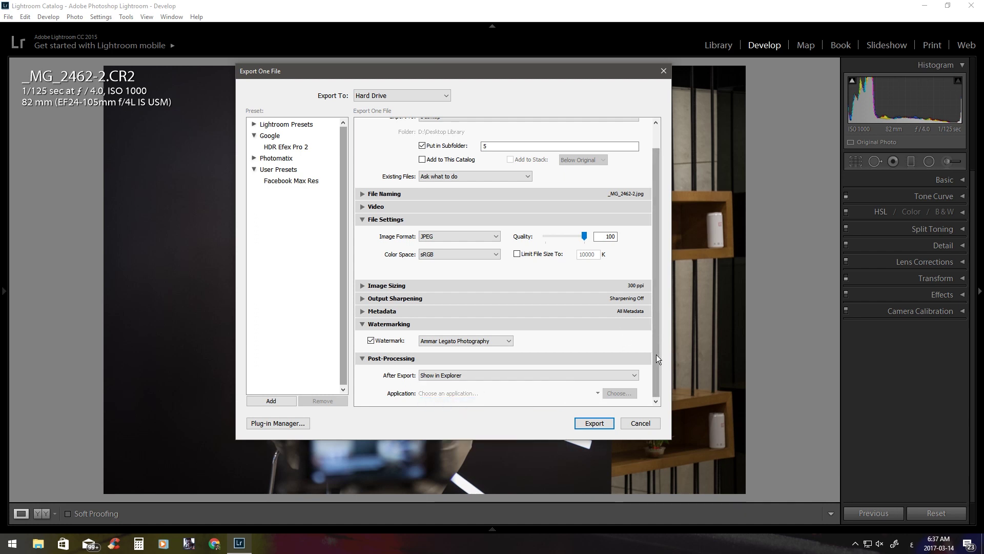
left_click_drag(656, 355, 660, 281)
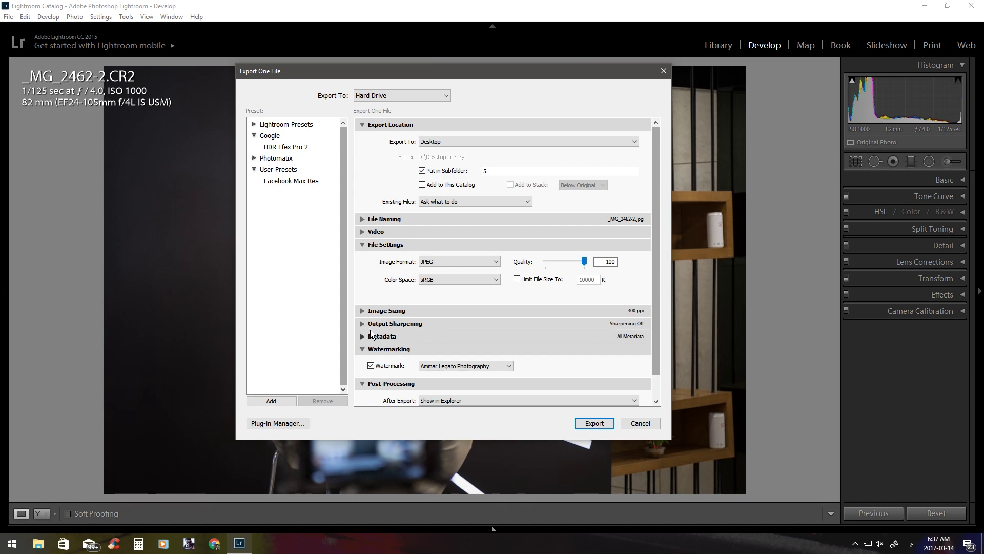
left_click(371, 366)
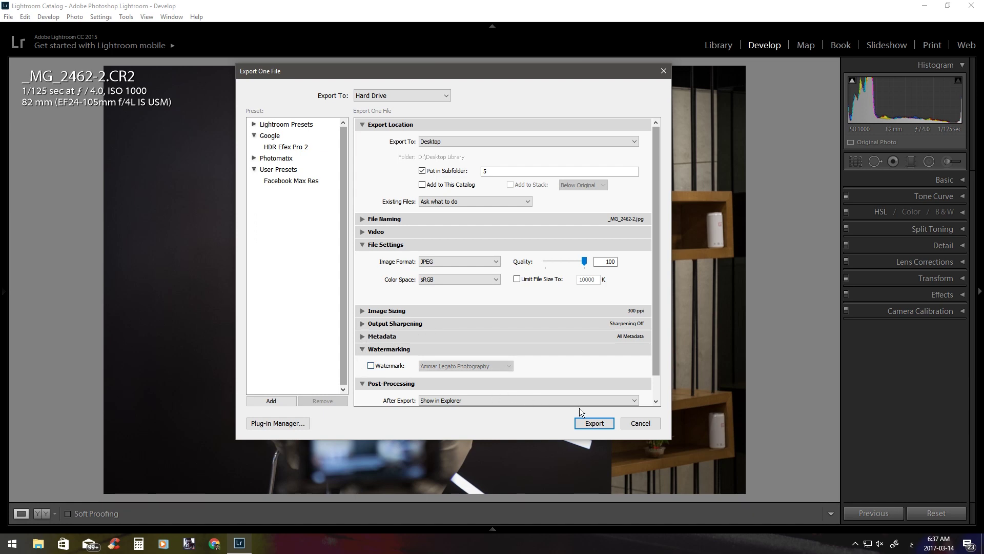
left_click(594, 423)
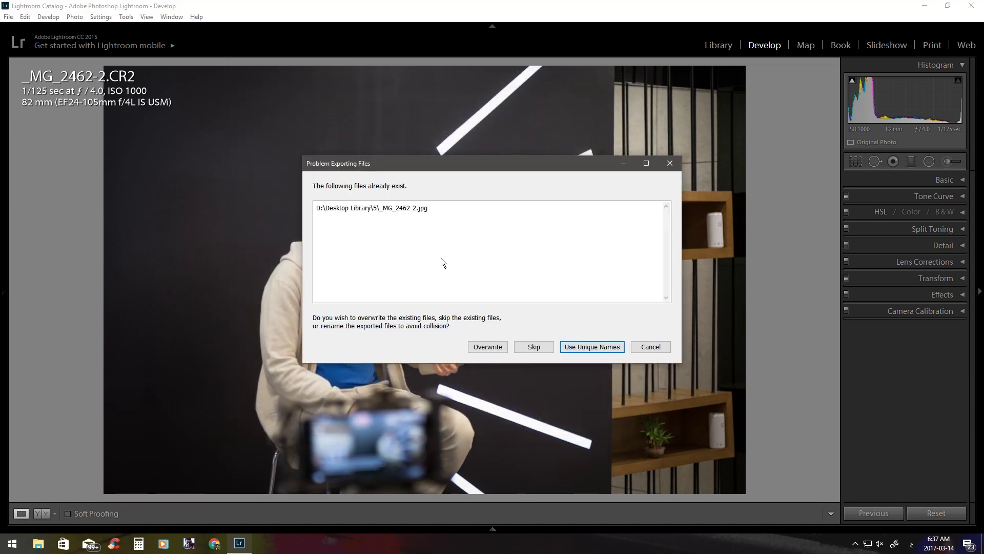
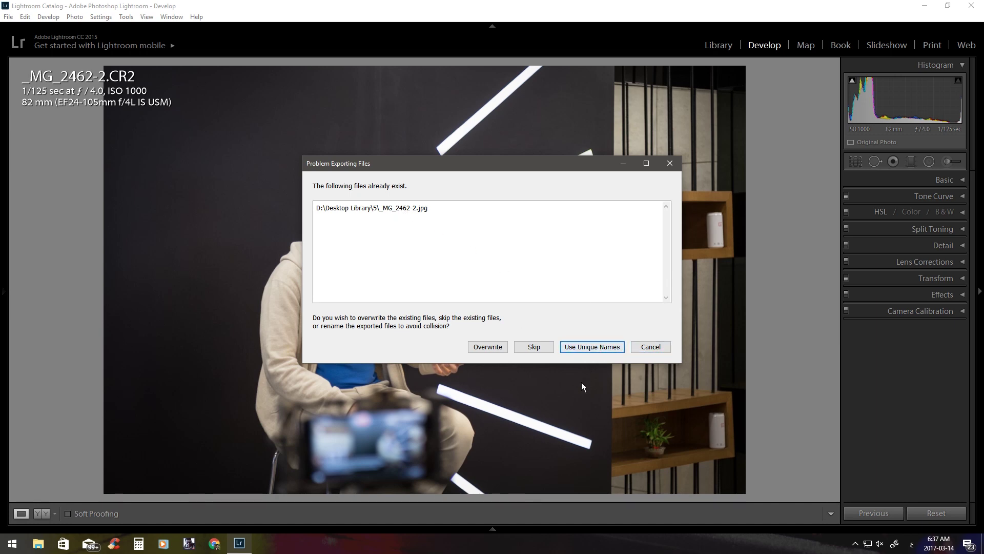
Export _MG_2462-2 again under a unique name, producing _MG_2462-2-2.jpg.
left_click(589, 346)
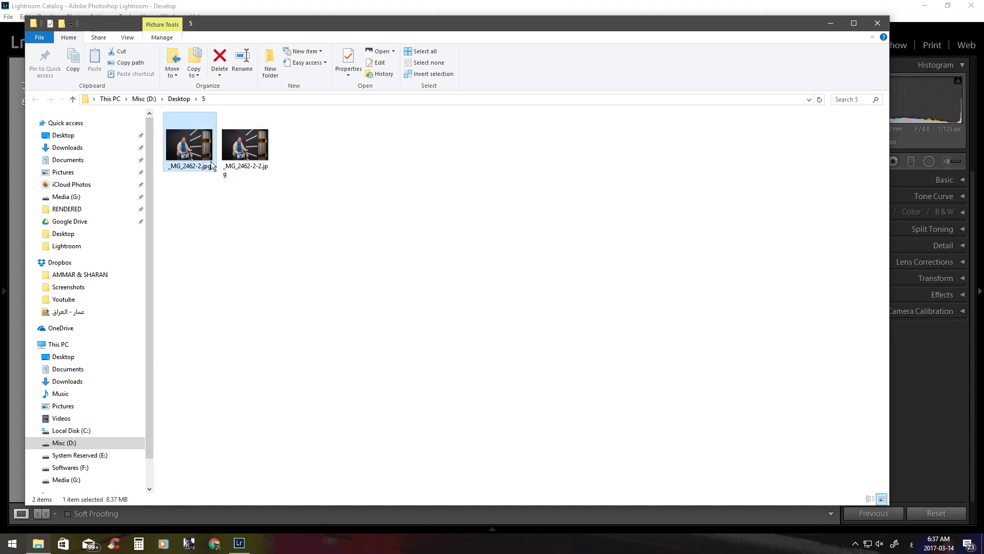
Preview the exported _MG_2462-2 JPG full screen in Photos, then close it.
left_click(247, 169)
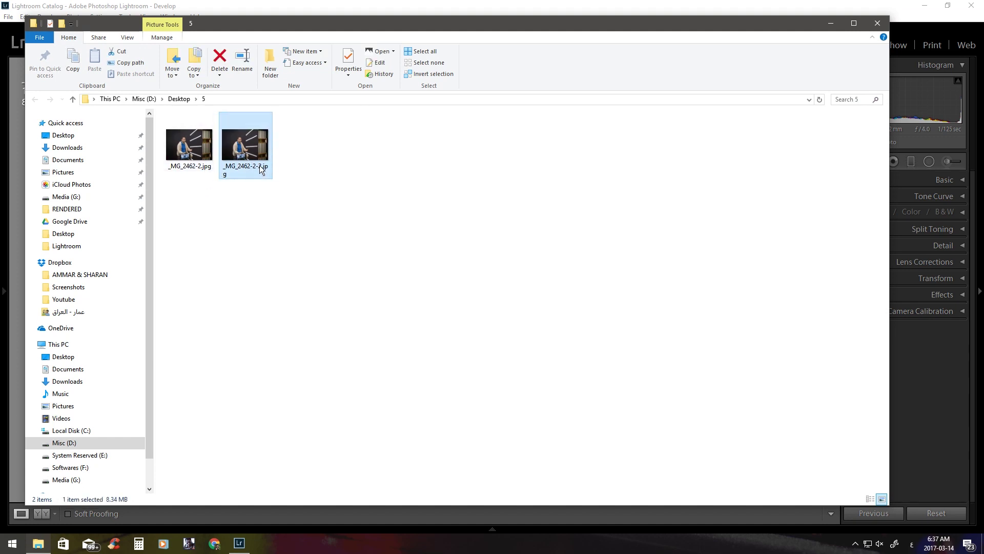
double_click(213, 138)
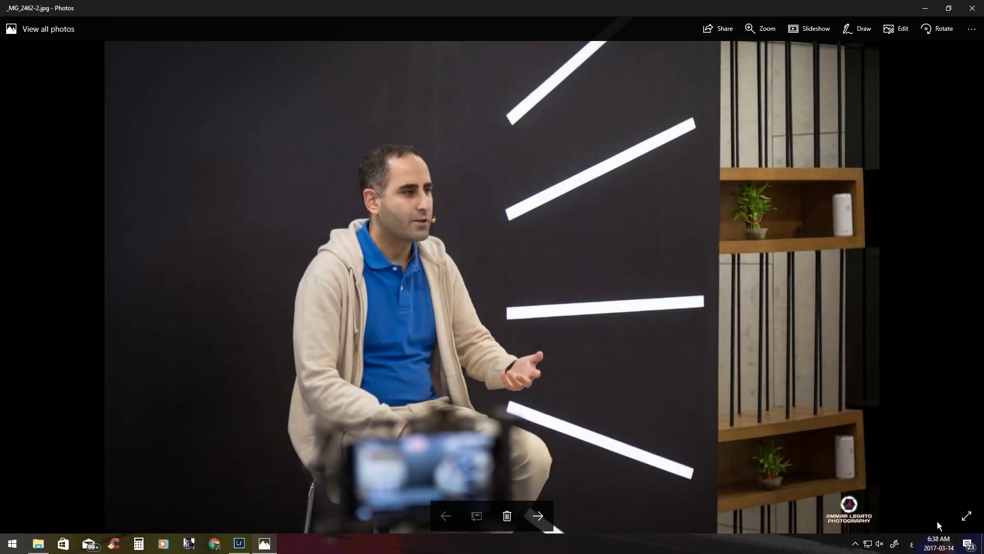
left_click(964, 517)
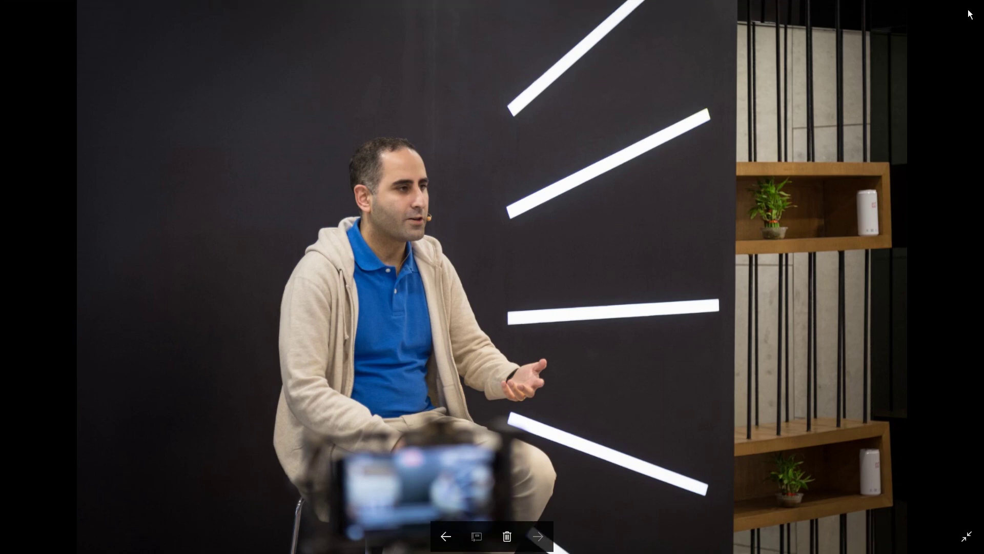
left_click(967, 536)
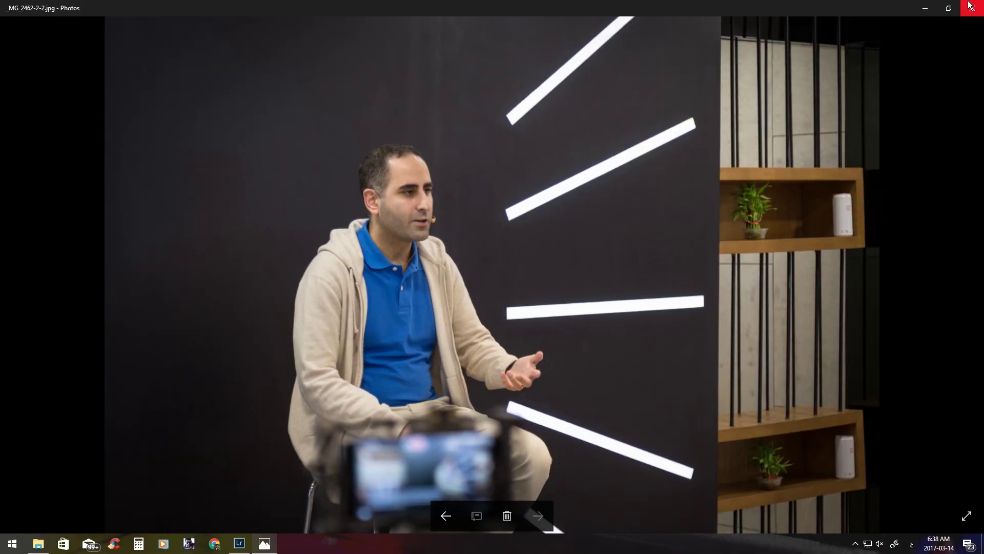
left_click(972, 8)
Permanently delete both exported _MG_2462-2 JPGs from folder 5.
left_click_drag(306, 286, 166, 164)
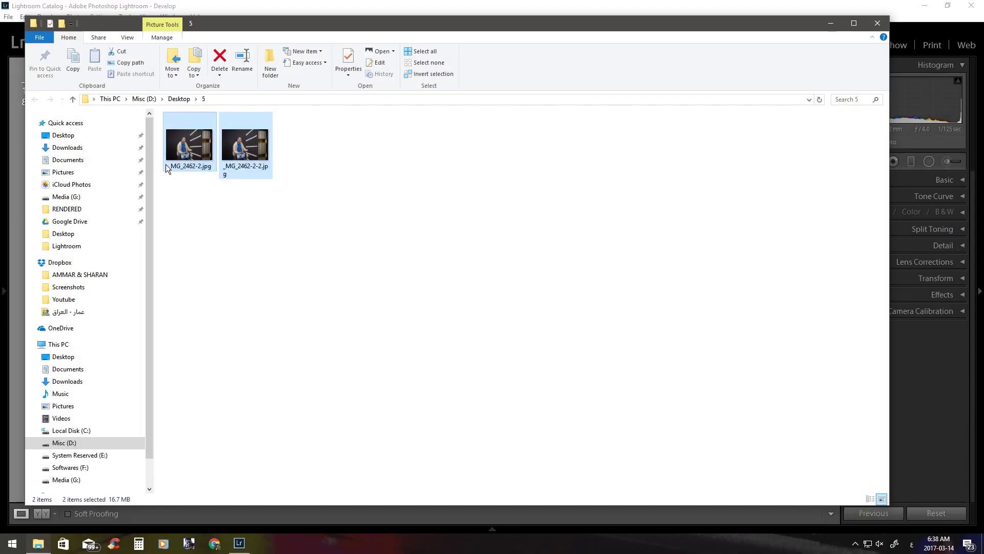
key("shift+Delete")
key("Return")
Return to Lightroom and look through the Lens Corrections and Detail settings.
left_click(877, 24)
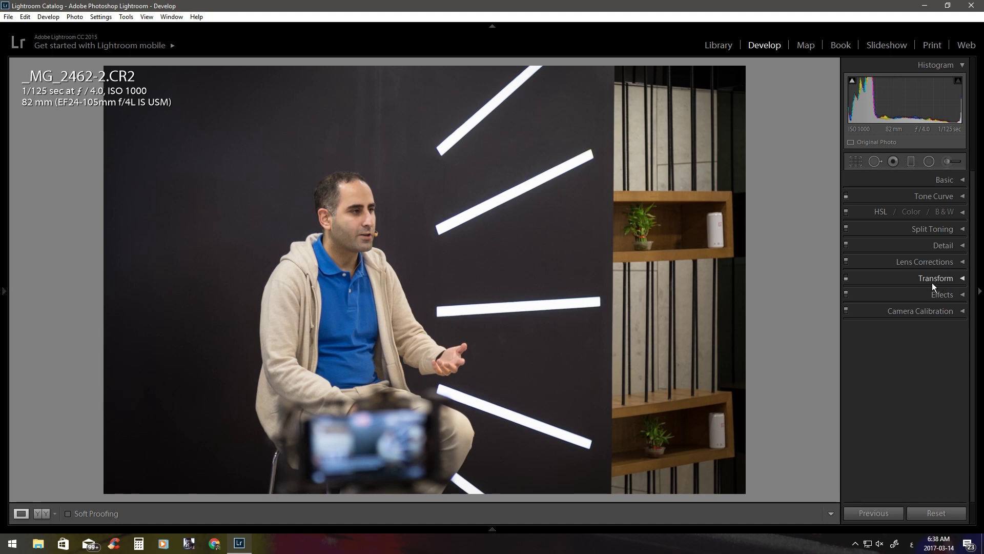
left_click(932, 270)
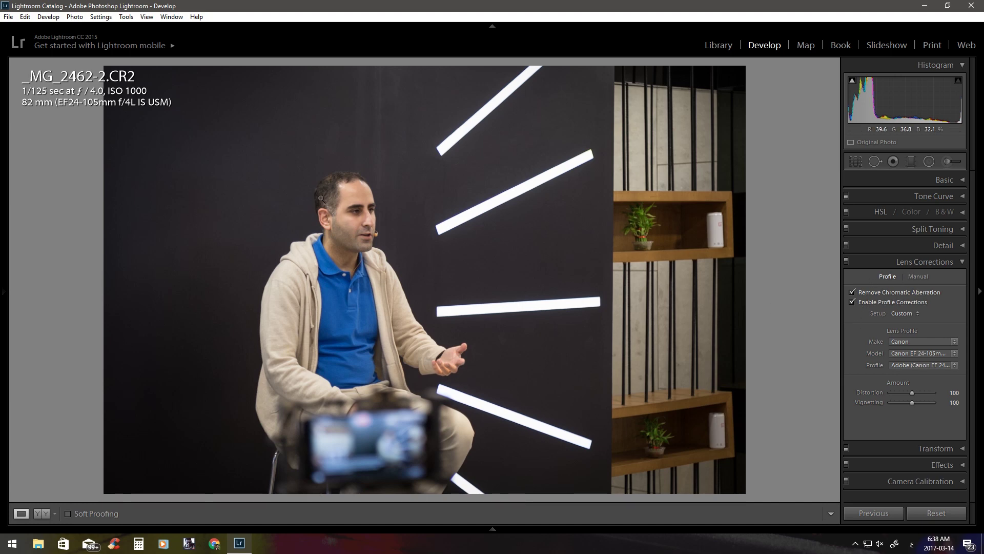
left_click(927, 262)
left_click(961, 246)
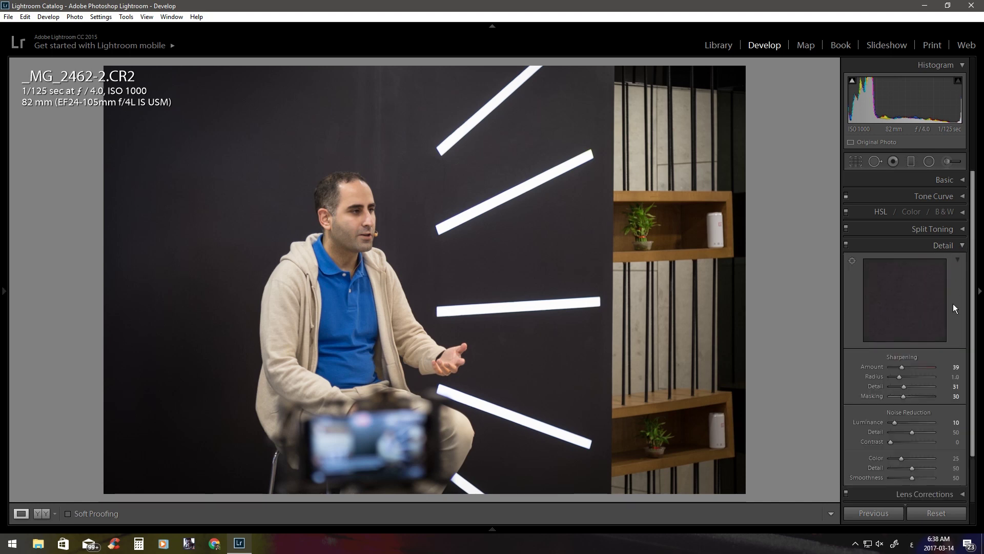
scroll(951, 389, "down", 1)
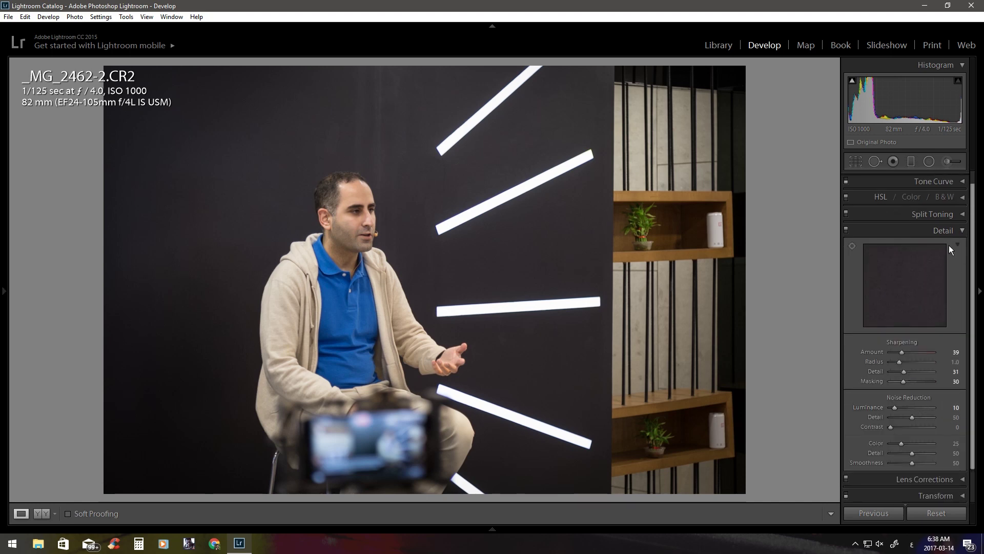
left_click(957, 231)
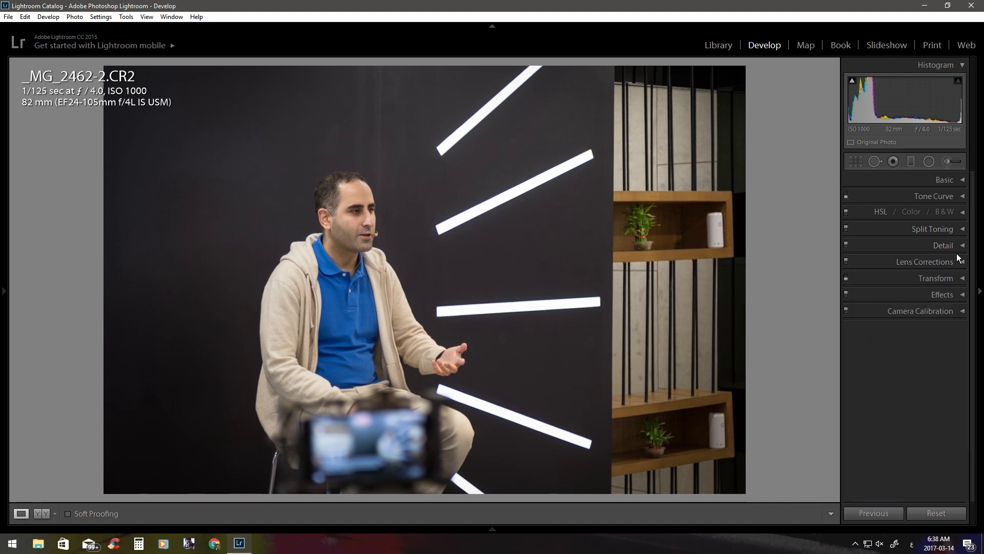
left_click(950, 246)
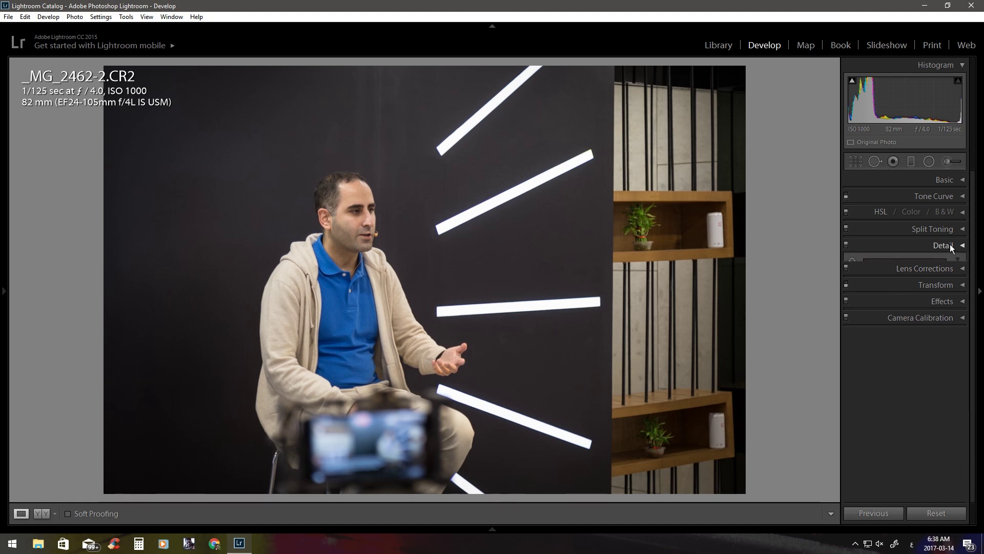
Check Split Toning and Tone Curve, then show Basic adjustments and the six-photo filmstrip.
left_click(949, 244)
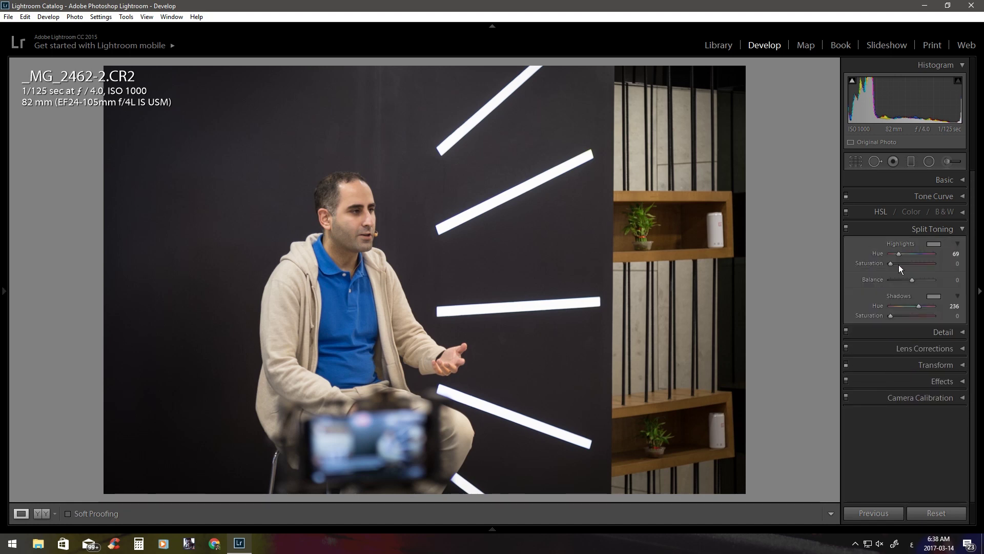
left_click(957, 228)
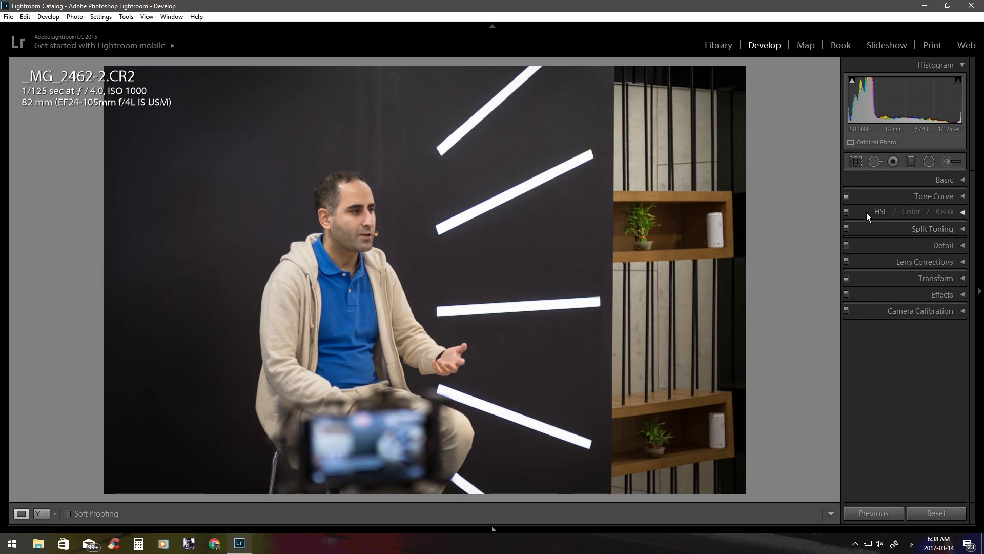
left_click(964, 198)
left_click(964, 199)
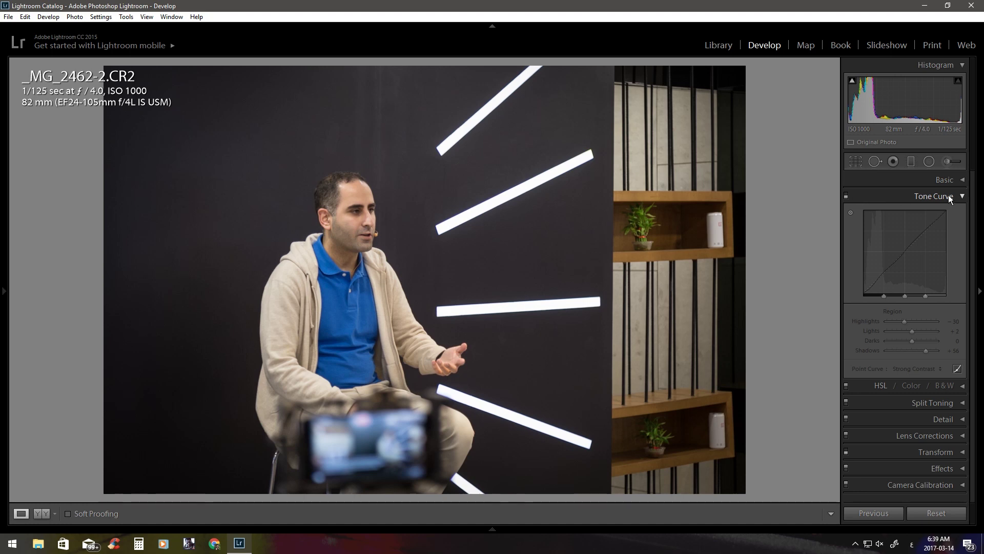
left_click(950, 196)
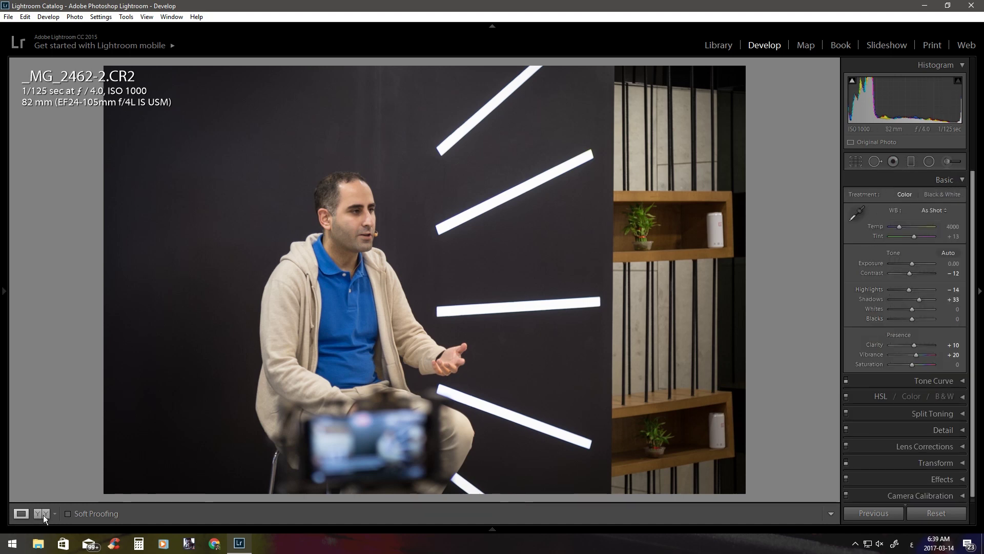
left_click(491, 530)
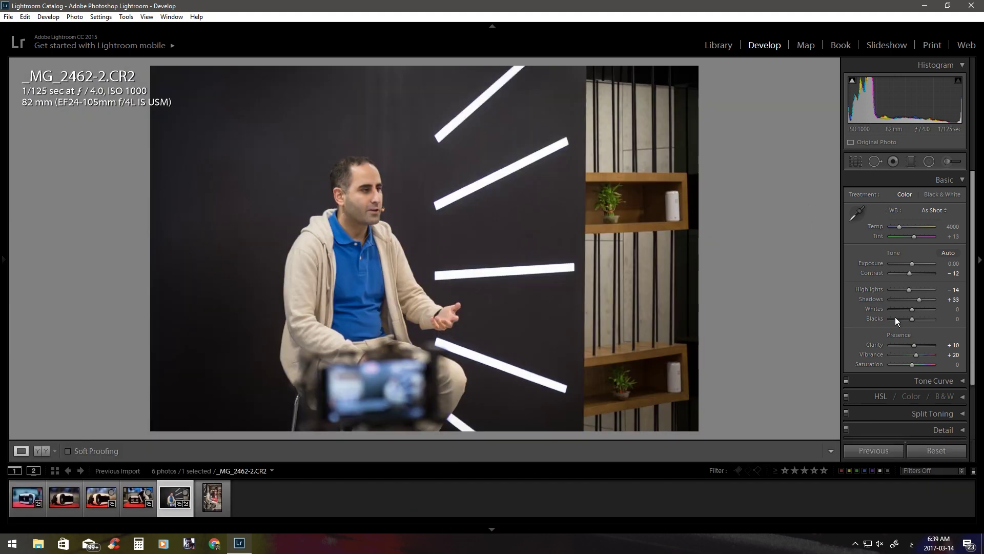
Copy the develop settings of _MG_2462-2 with Develop Settings > Copy Settings.
left_click(214, 506)
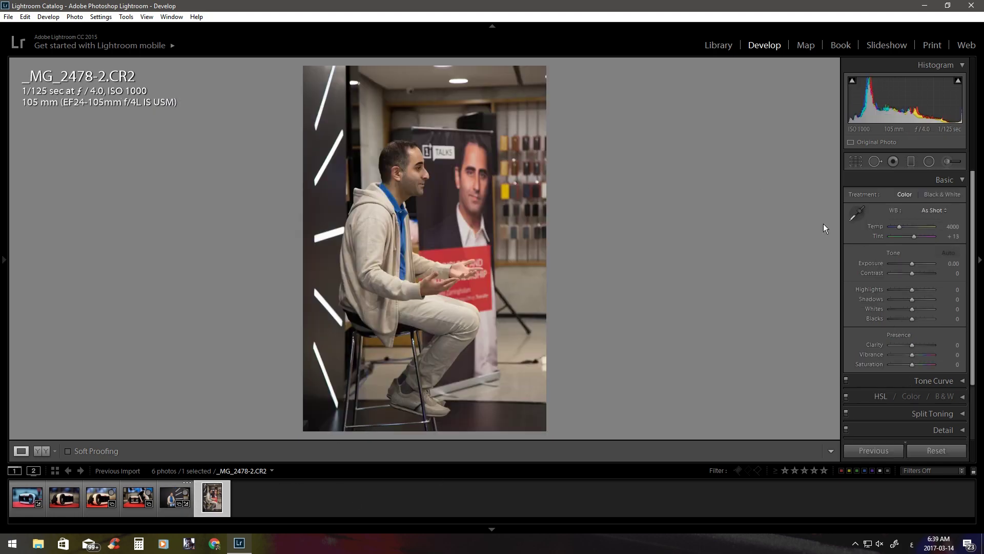
left_click(171, 492)
right_click(369, 185)
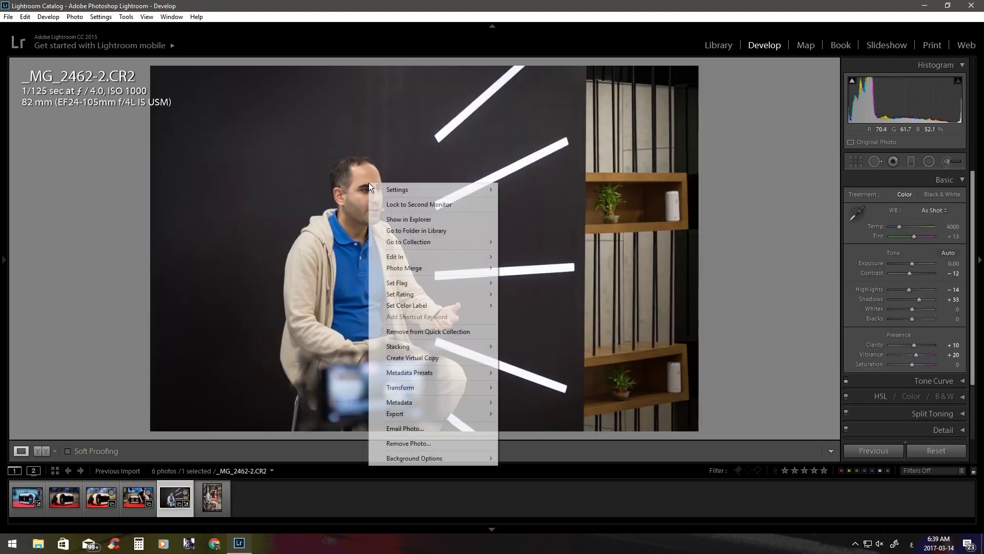
mouse_move(433, 190)
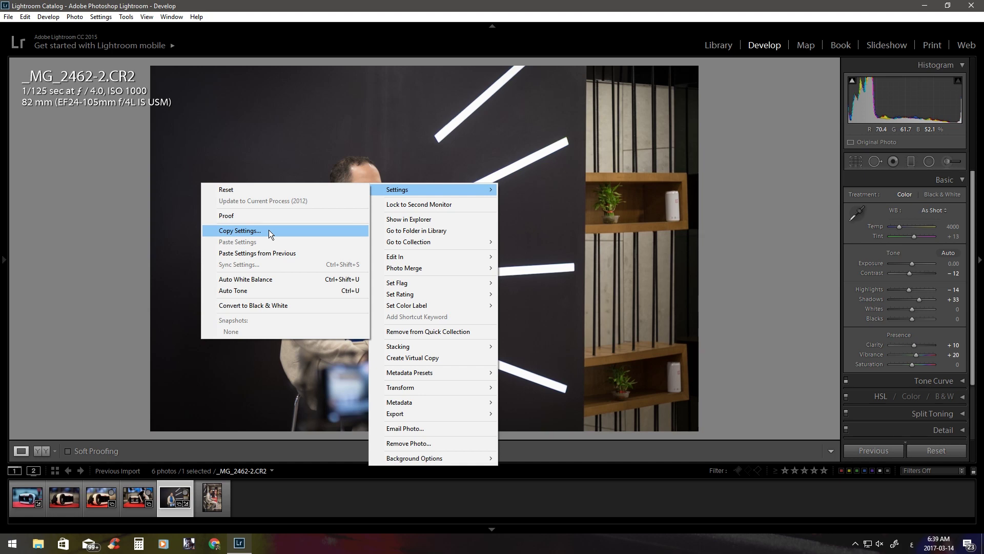
left_click(268, 232)
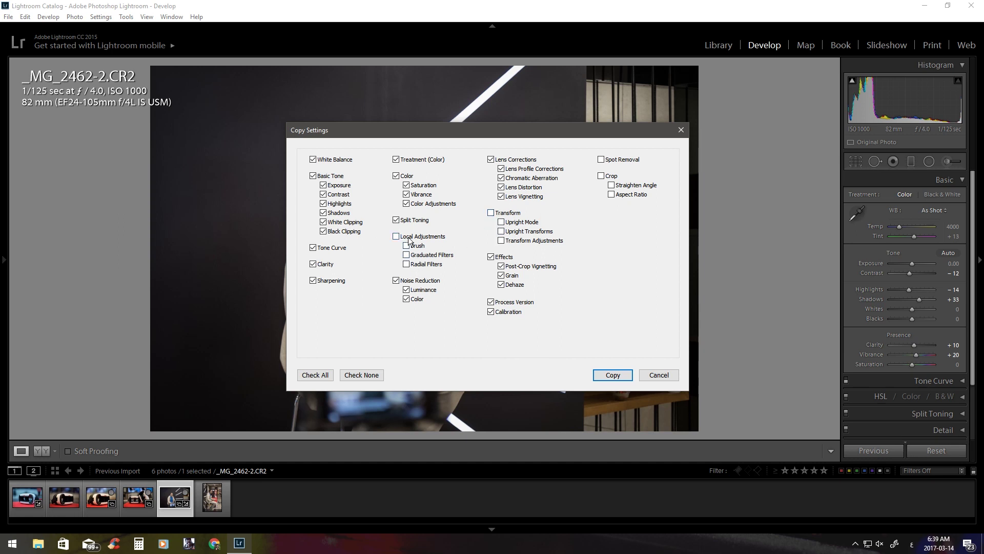
left_click(623, 376)
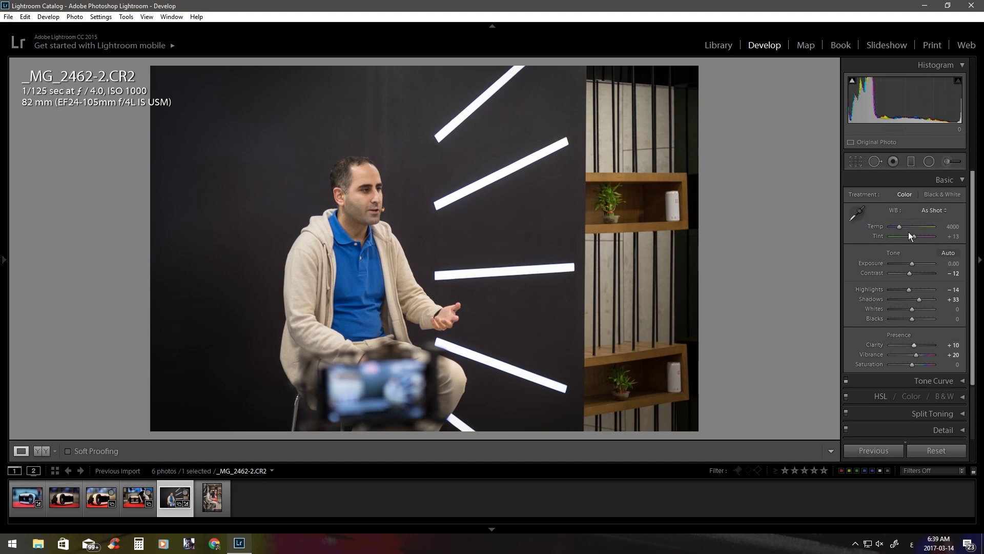
Paste the copied settings onto _MG_2478-2 and compare it with _MG_2462-2.
left_click(204, 504)
right_click(413, 185)
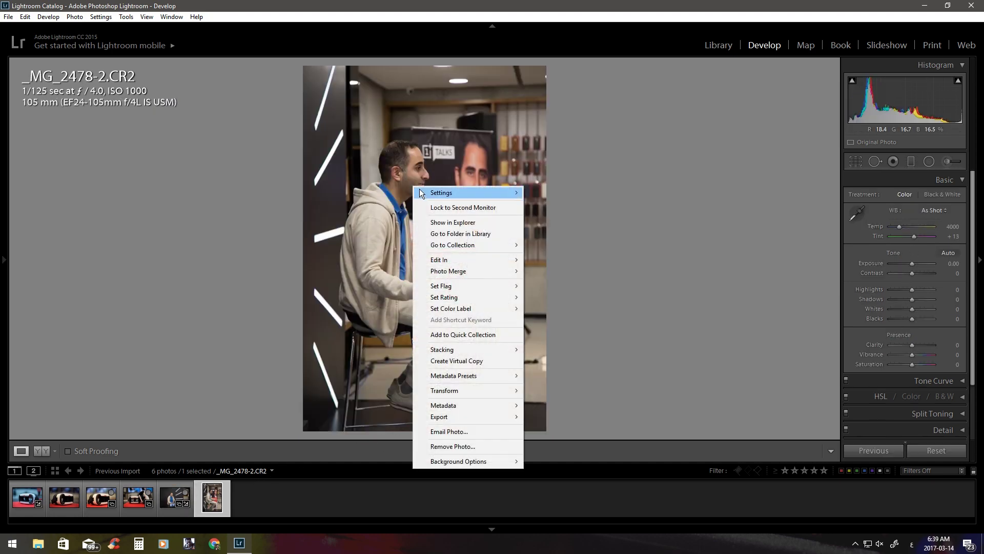
mouse_move(468, 192)
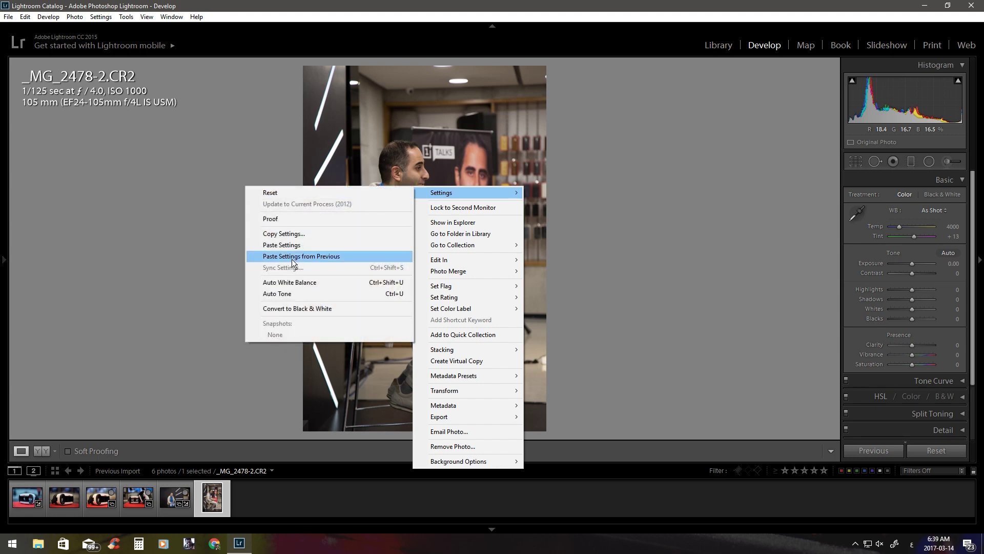
left_click(295, 246)
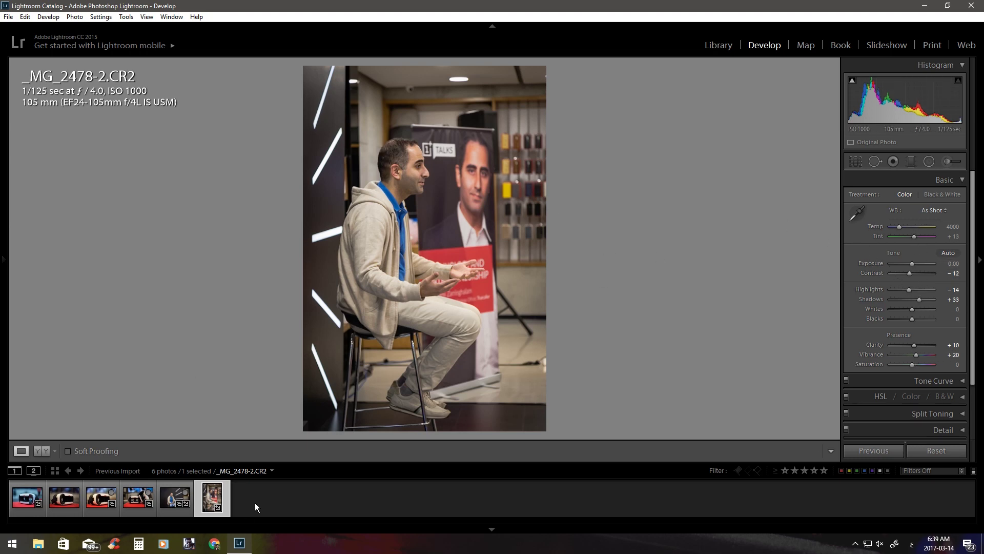
left_click(172, 498)
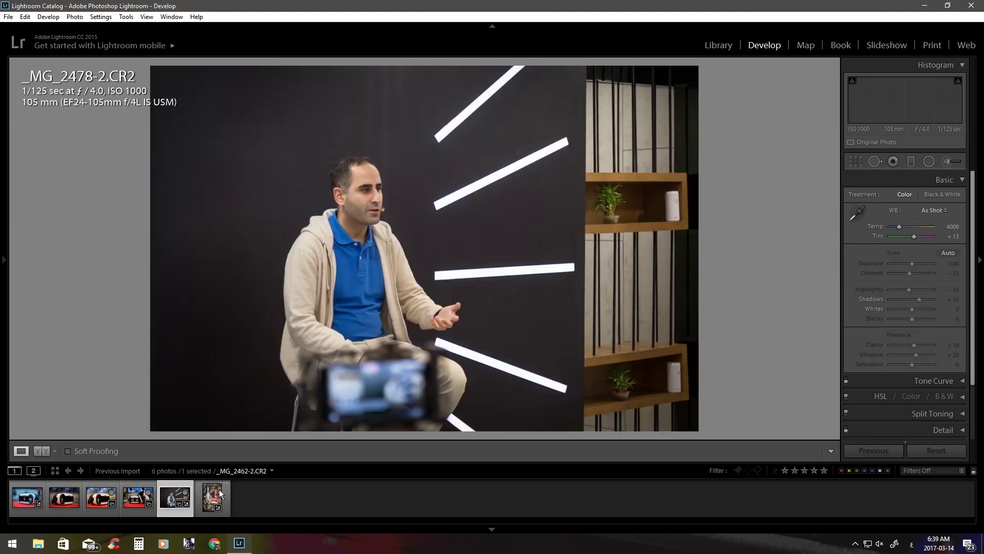
left_click(210, 497)
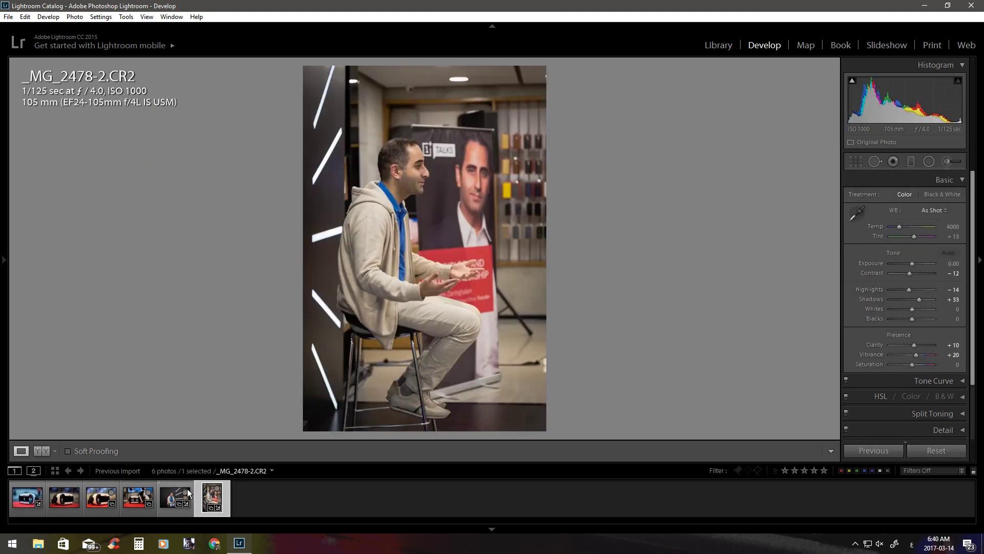
left_click(170, 491)
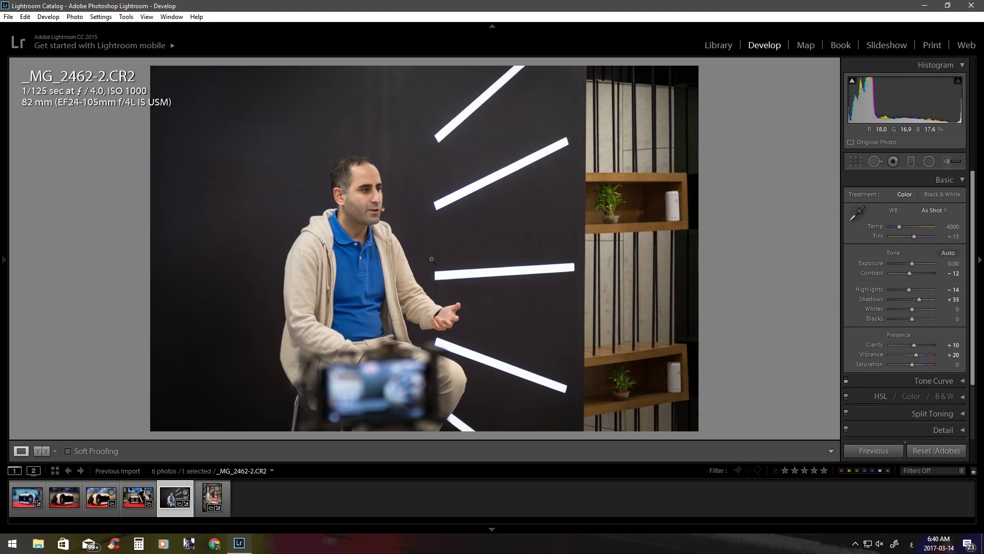
left_click(28, 501)
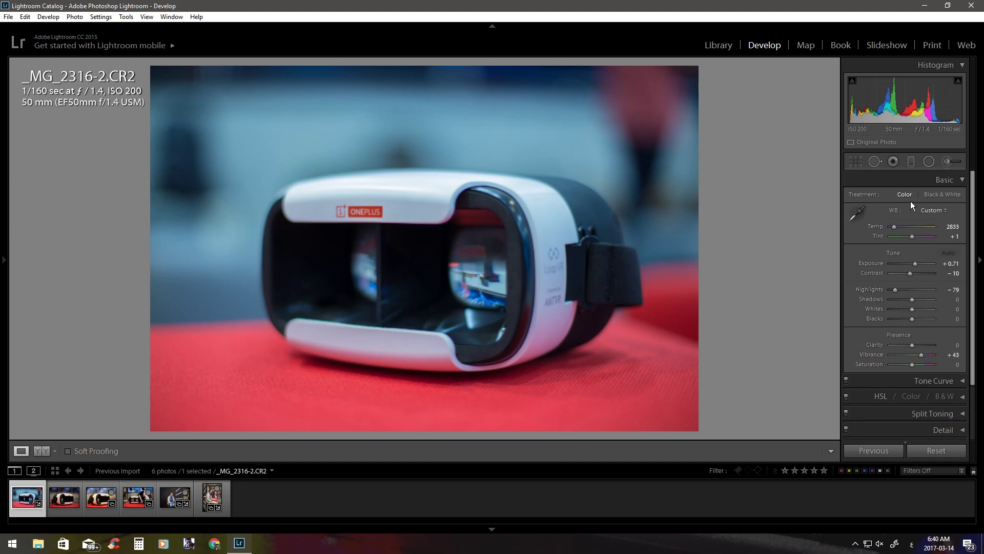
left_click_drag(899, 226, 897, 227)
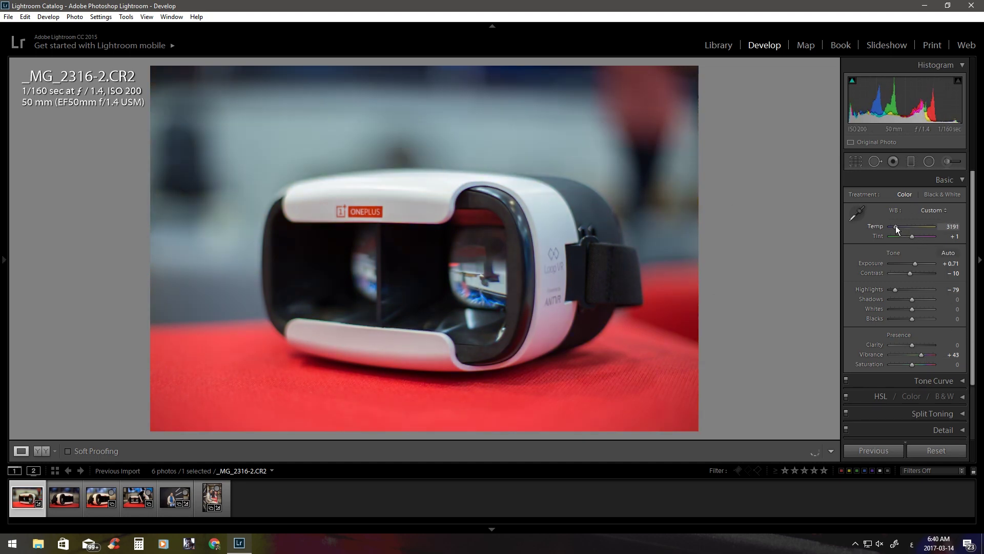
left_click(854, 213)
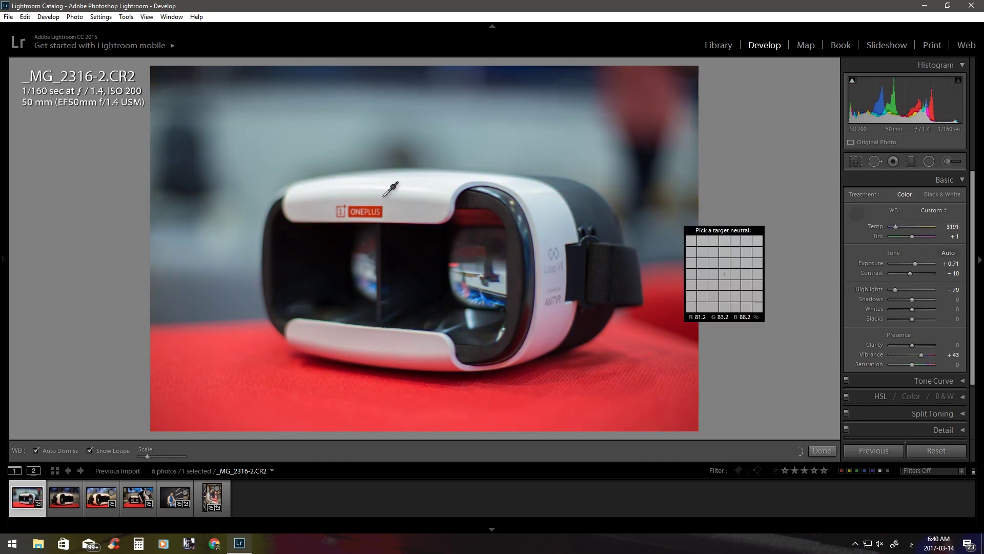
left_click(512, 295)
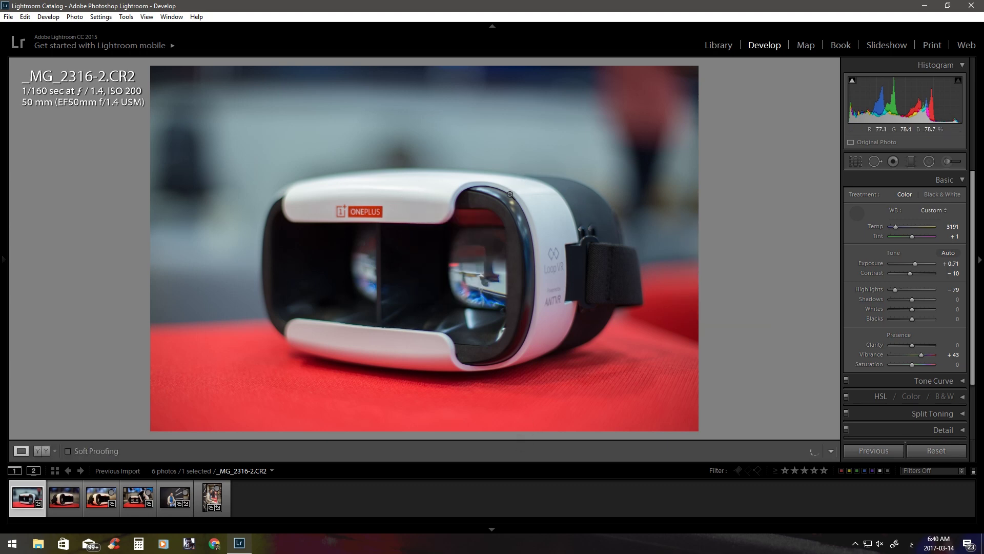
left_click(956, 354)
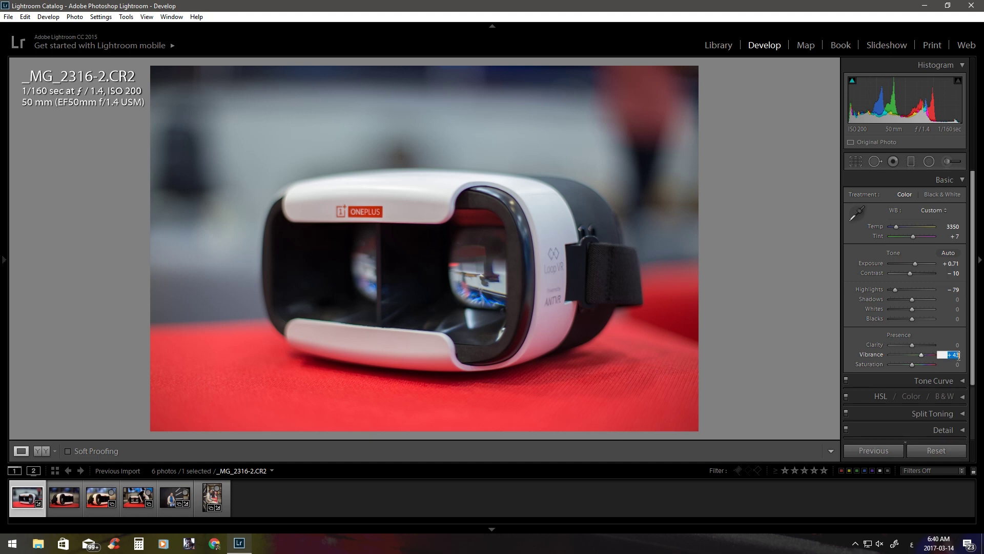
type("50")
key("Return")
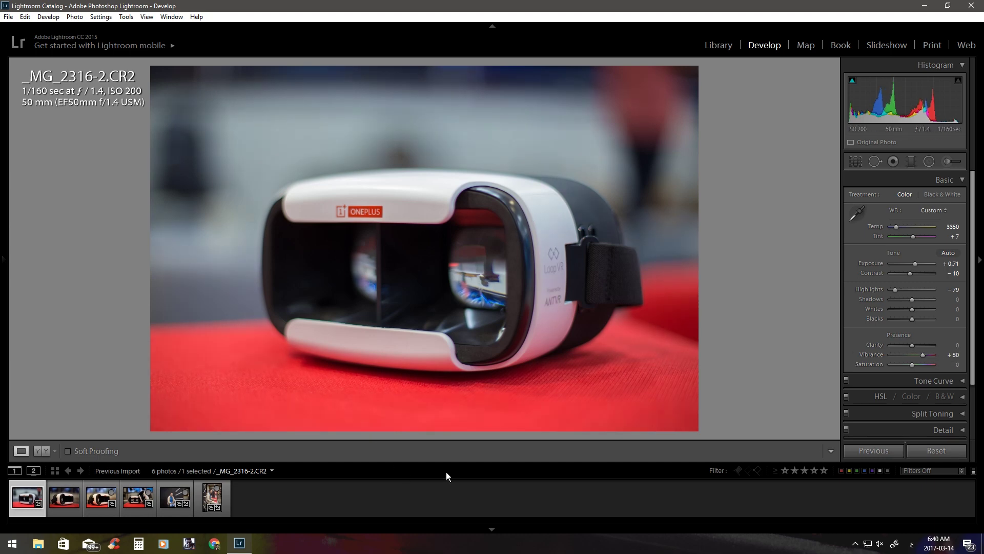
key("shift")
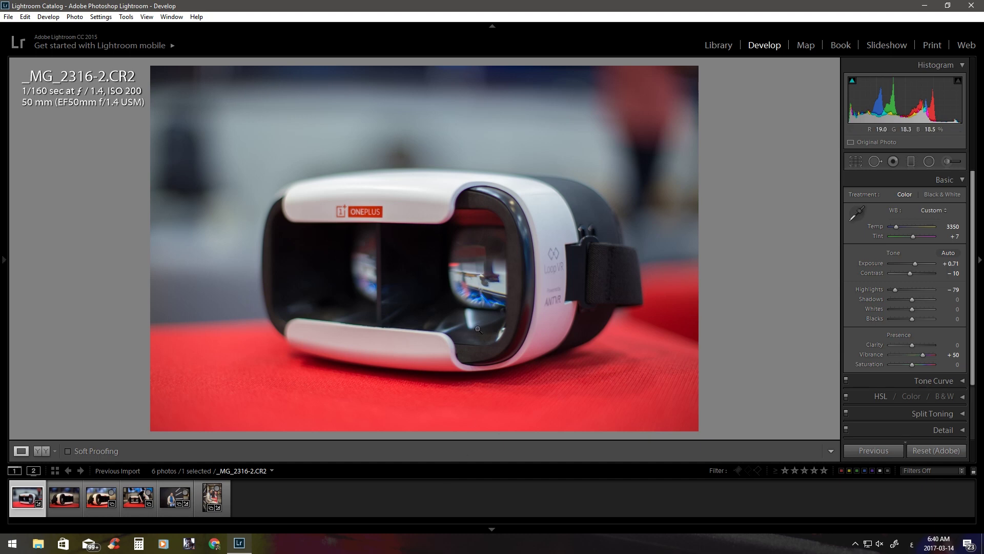
left_click(64, 498)
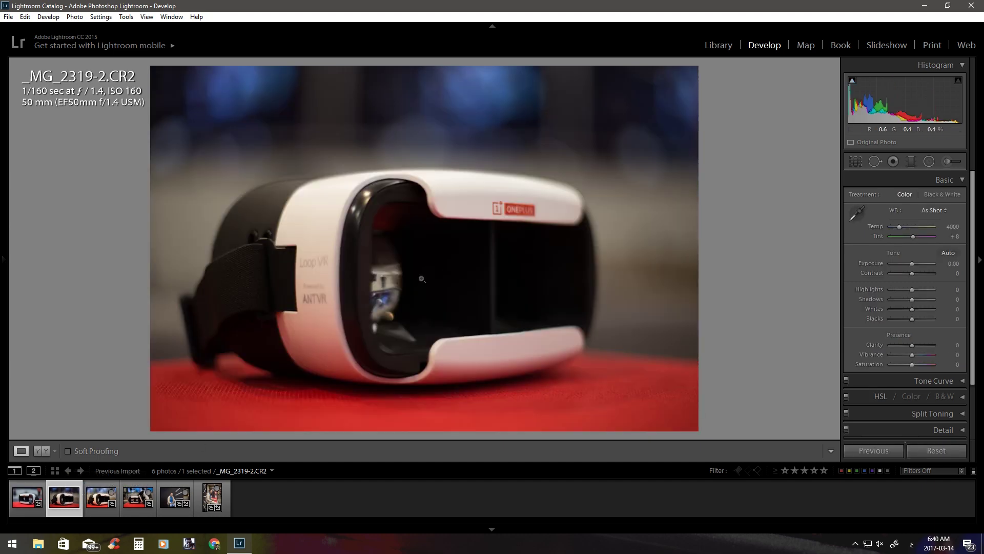
left_click(462, 259)
right_click(460, 168)
left_click(371, 159)
left_click(164, 345)
key("shift")
left_click(32, 493)
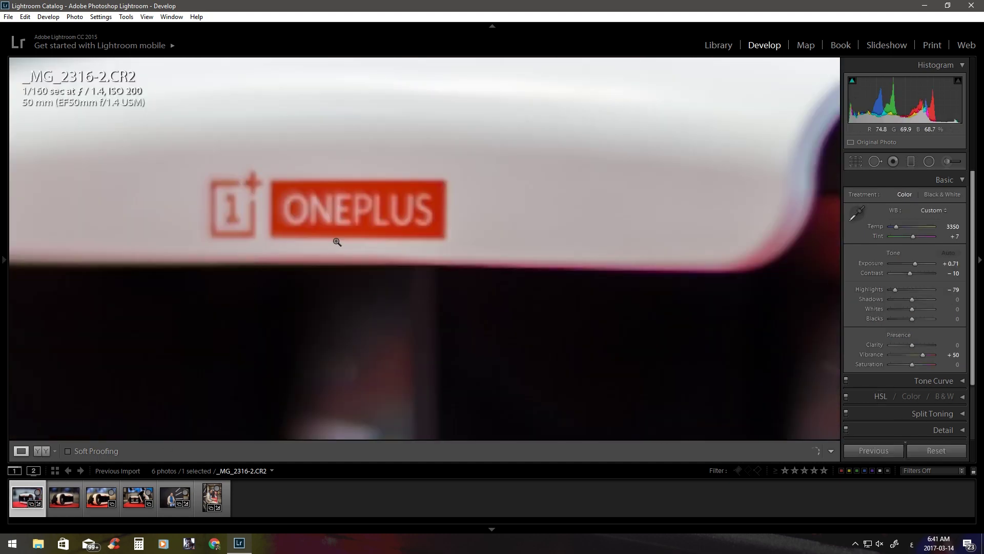
left_click(336, 241)
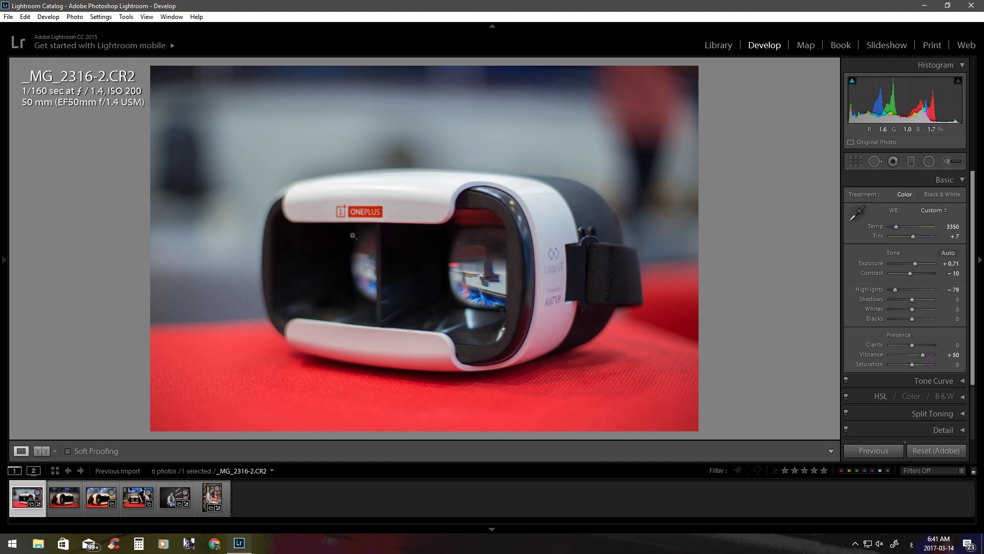
left_click(72, 500)
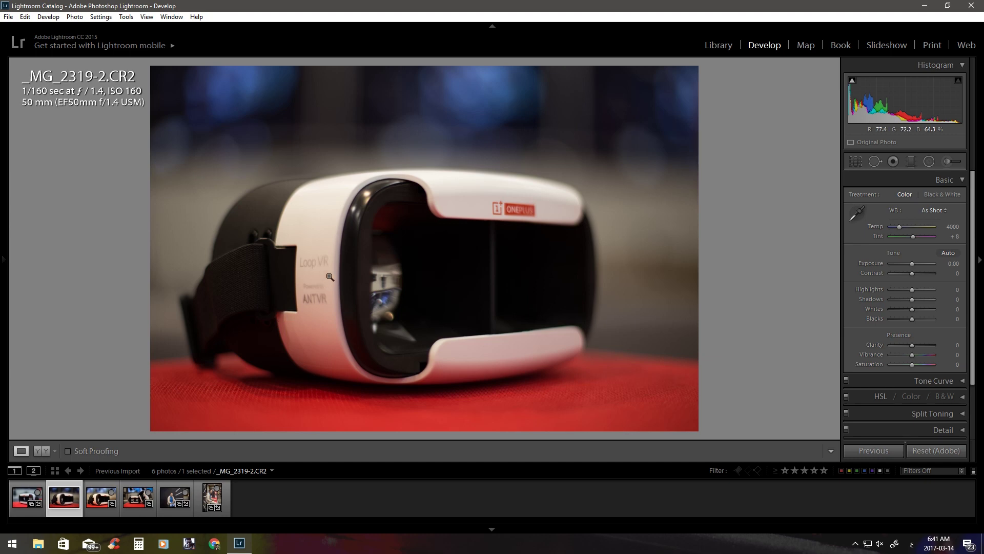
Paste the copied settings onto _MG_2319-2, compare with _MG_2316-2, and set Exposure +0.48.
right_click(351, 262)
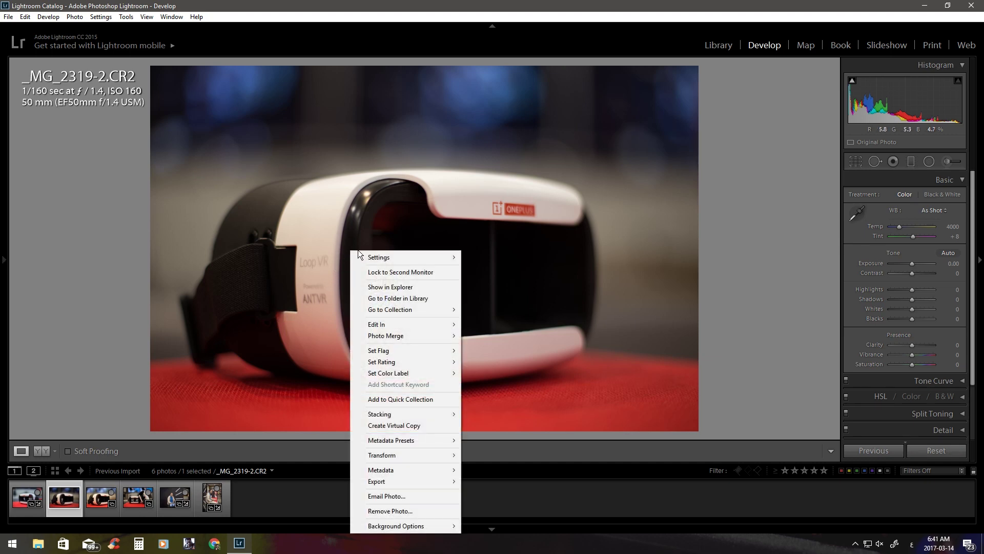
left_click(321, 223)
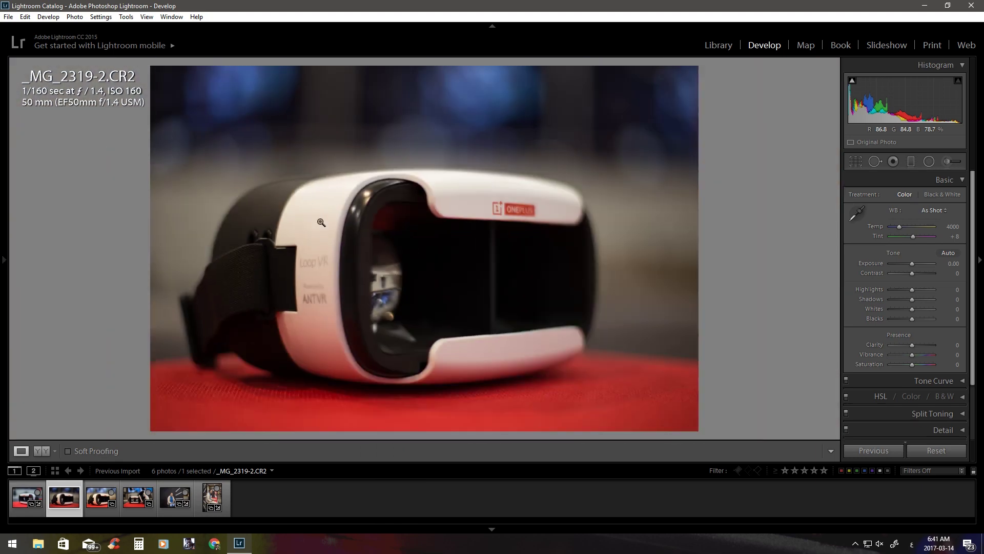
key("shift")
right_click(323, 220)
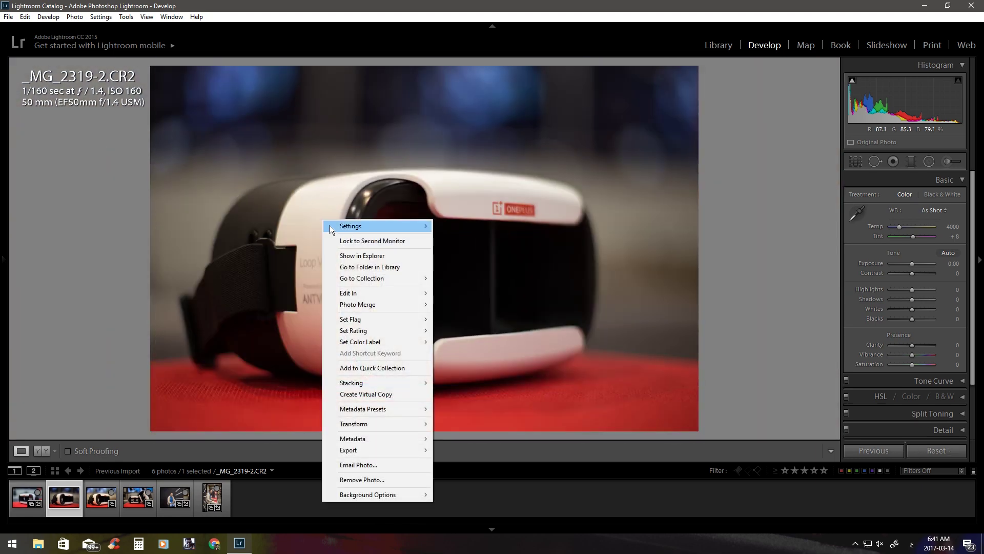
left_click(205, 278)
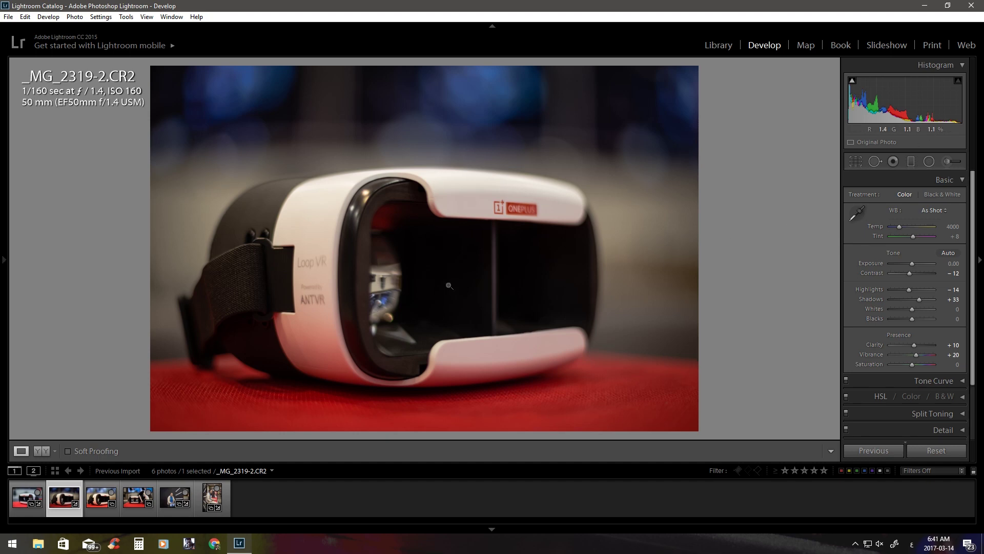
left_click(26, 498)
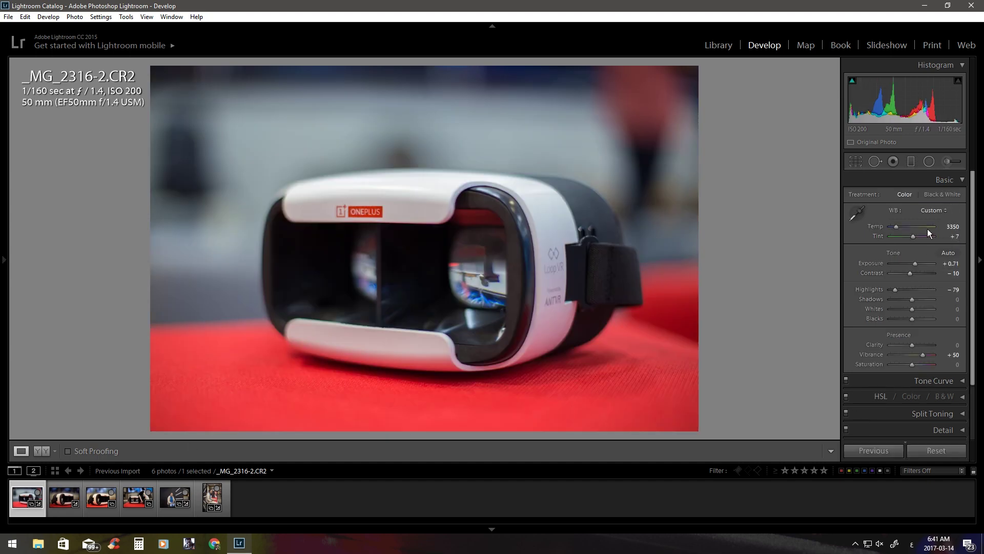
left_click(60, 496)
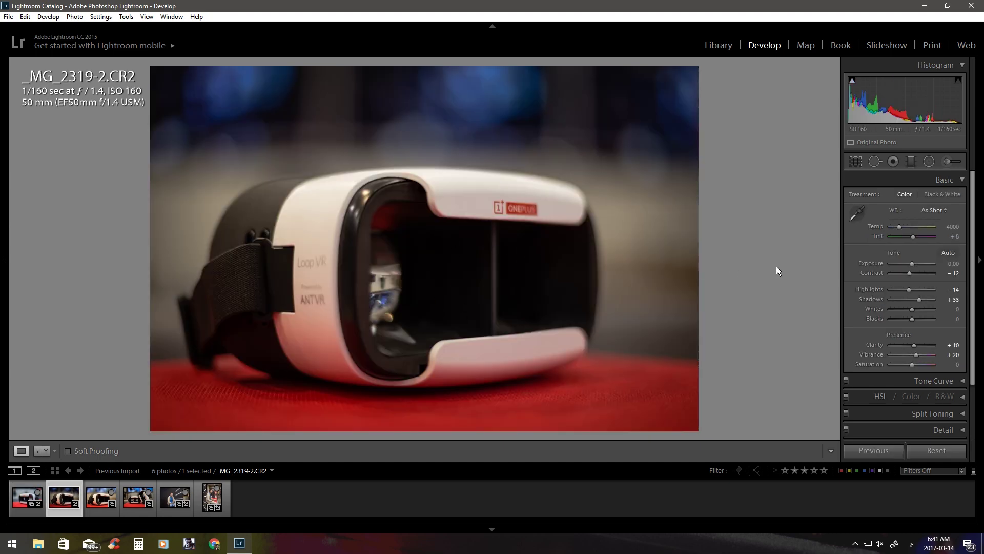
left_click_drag(913, 266, 919, 266)
left_click(959, 181)
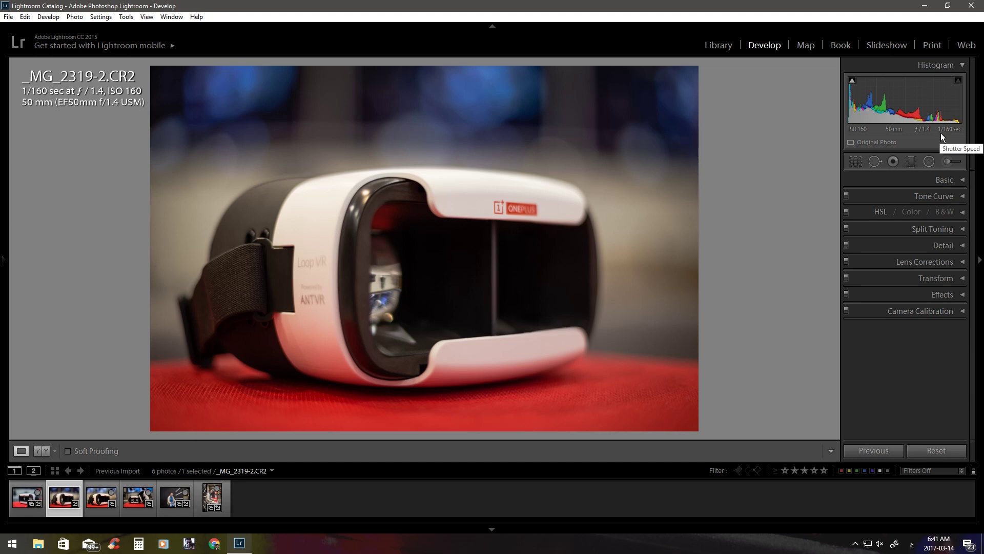
mouse_move(2, 129)
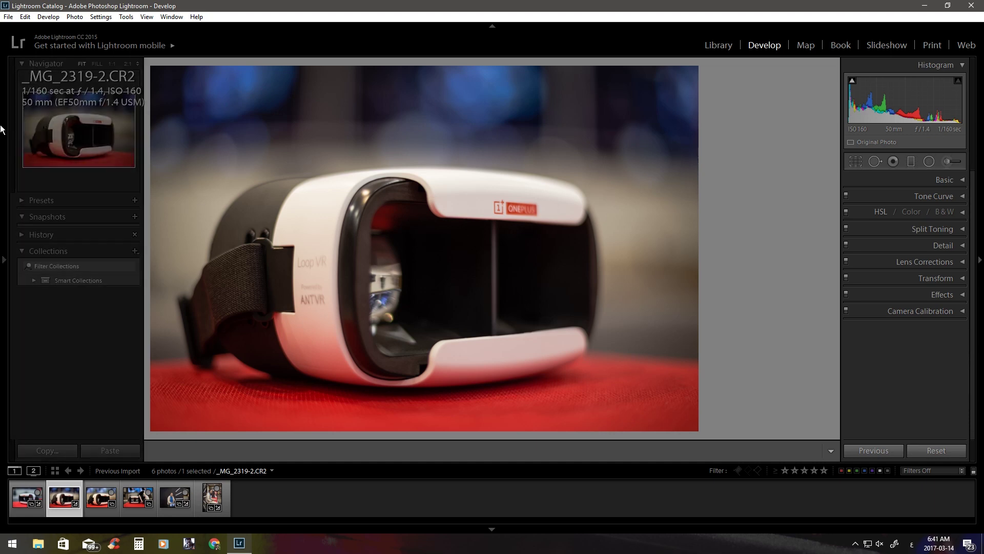
Look over the photos in the Library grid, then return to Develop.
key("g")
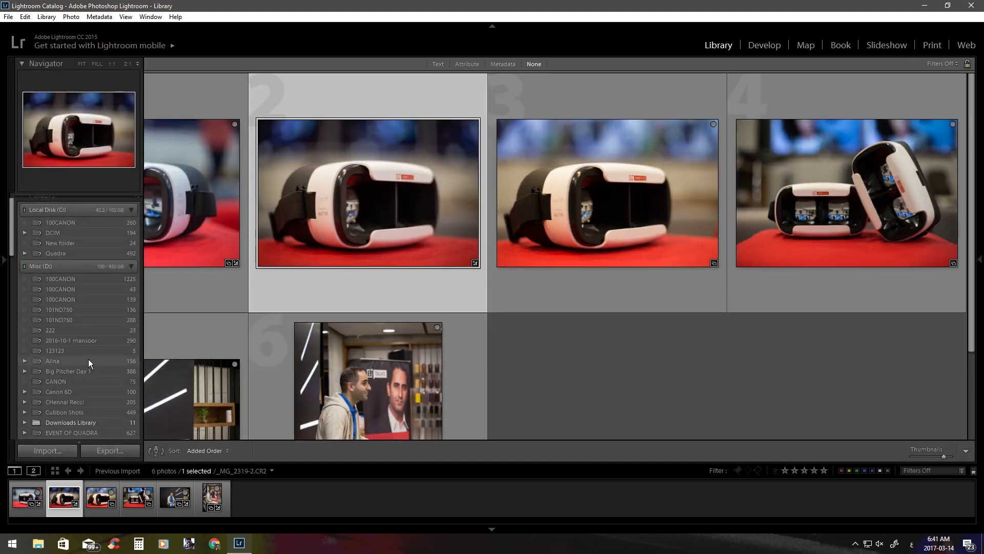
scroll(88, 359, "up", 1)
scroll(50, 287, "down", 10)
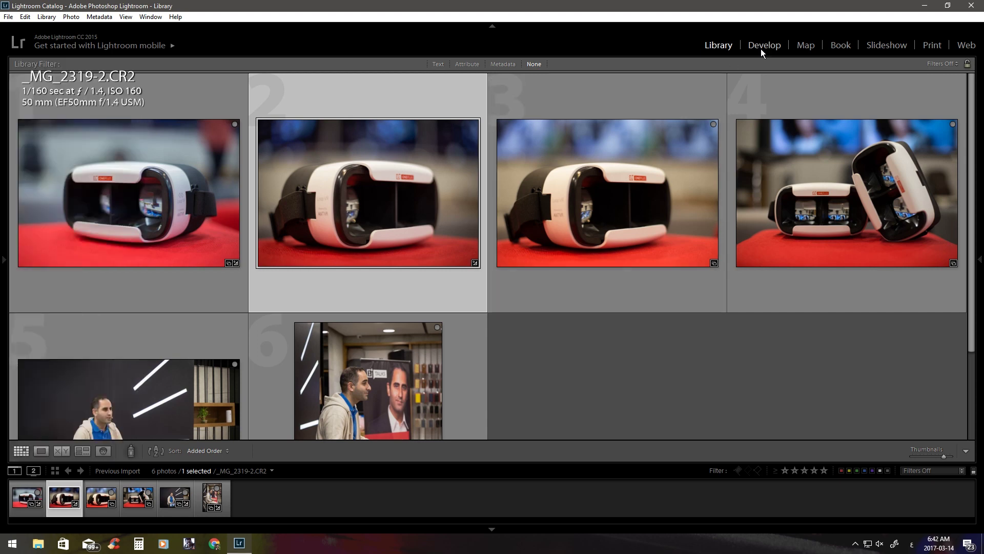
left_click(762, 47)
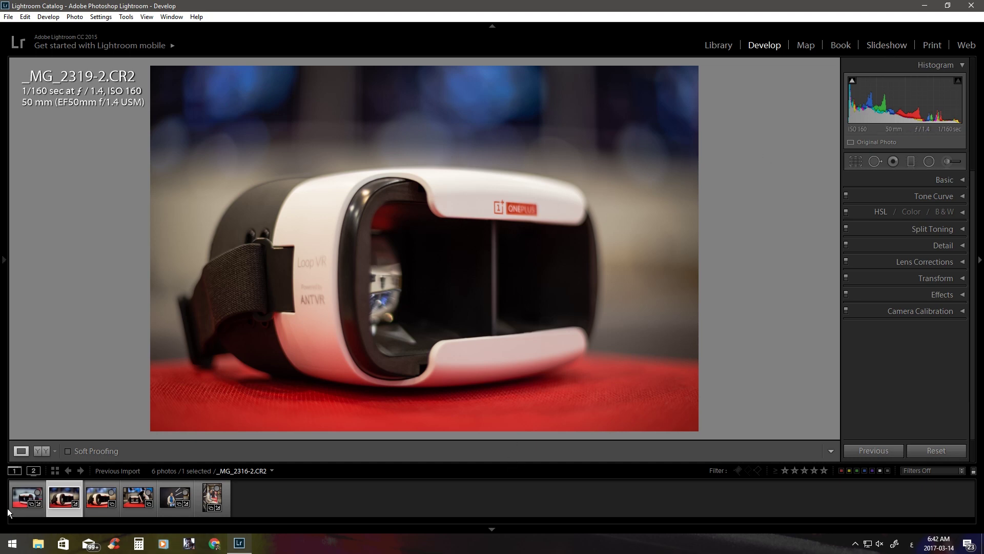
Multi-select the first filmstrip photos, view their options, then reselect only _MG_2316-2.
left_click(20, 497)
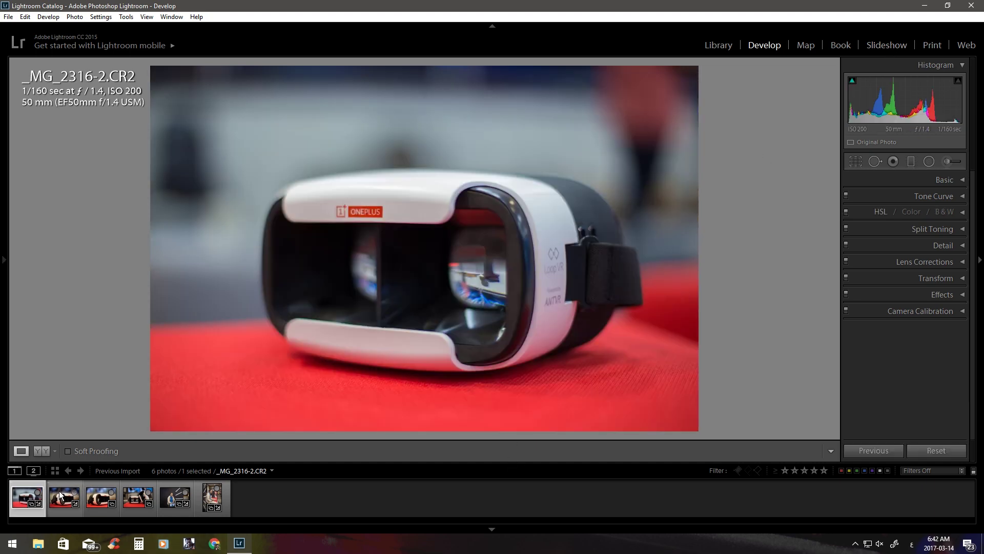
left_click(60, 495, "shift")
left_click(189, 500, "shift")
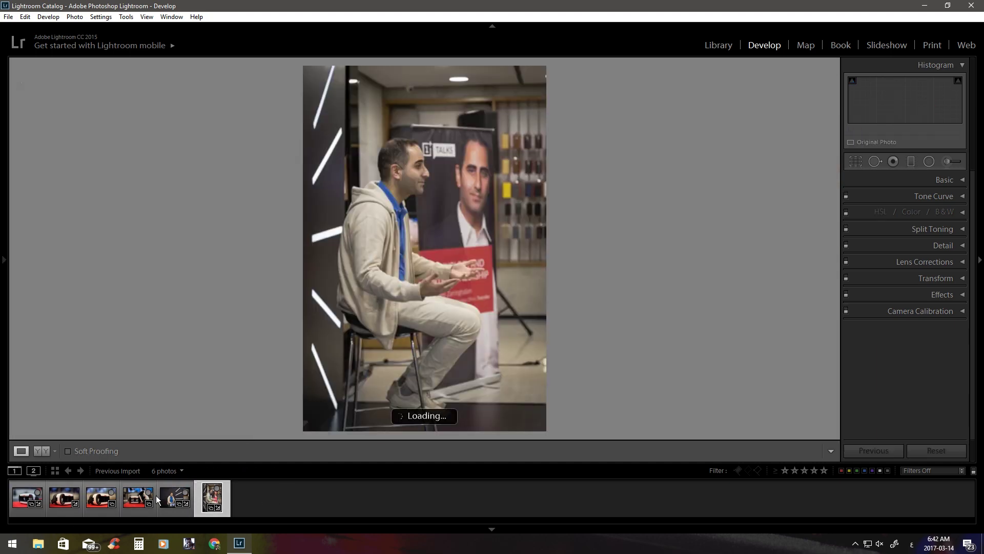
left_click(169, 497, "ctrl")
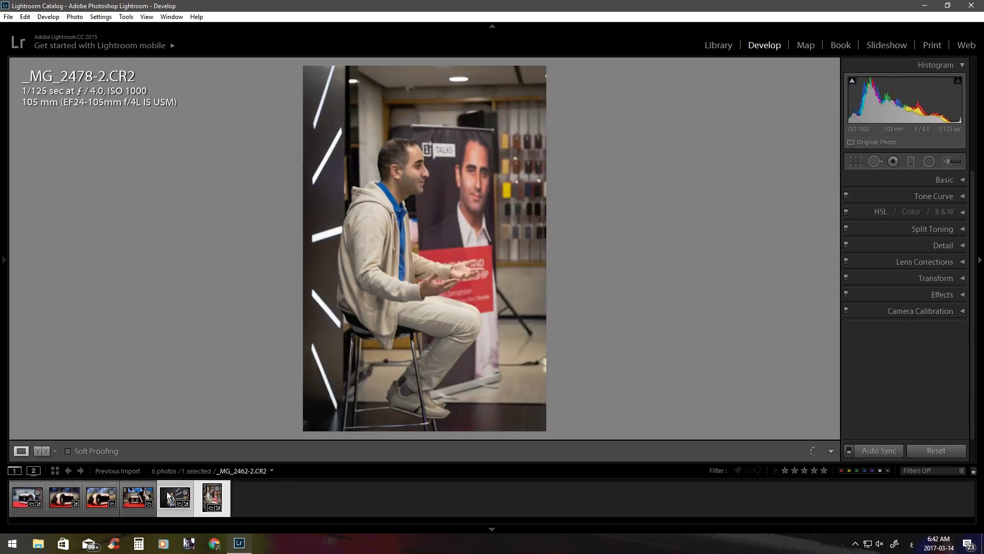
left_click(60, 495, "ctrl")
left_click(28, 496, "ctrl")
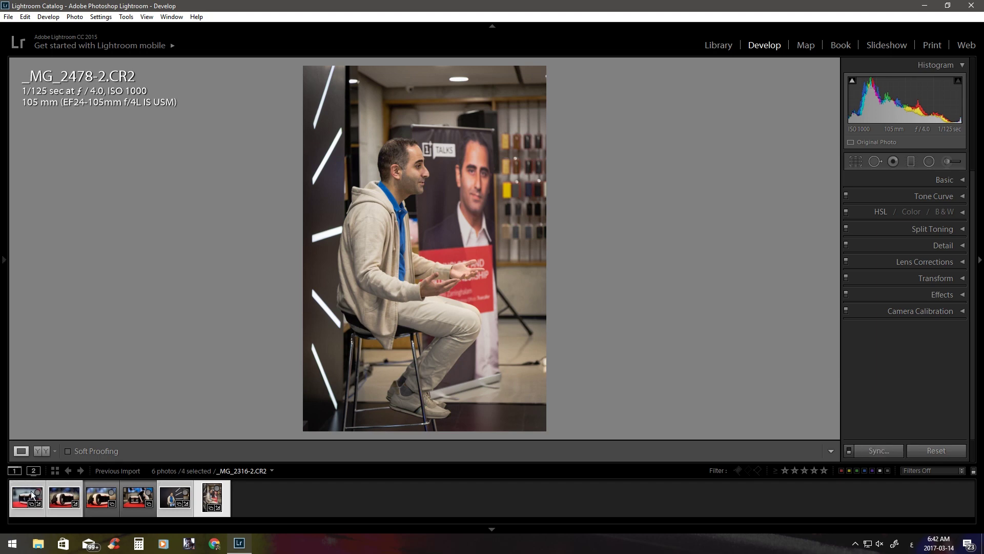
right_click(61, 497)
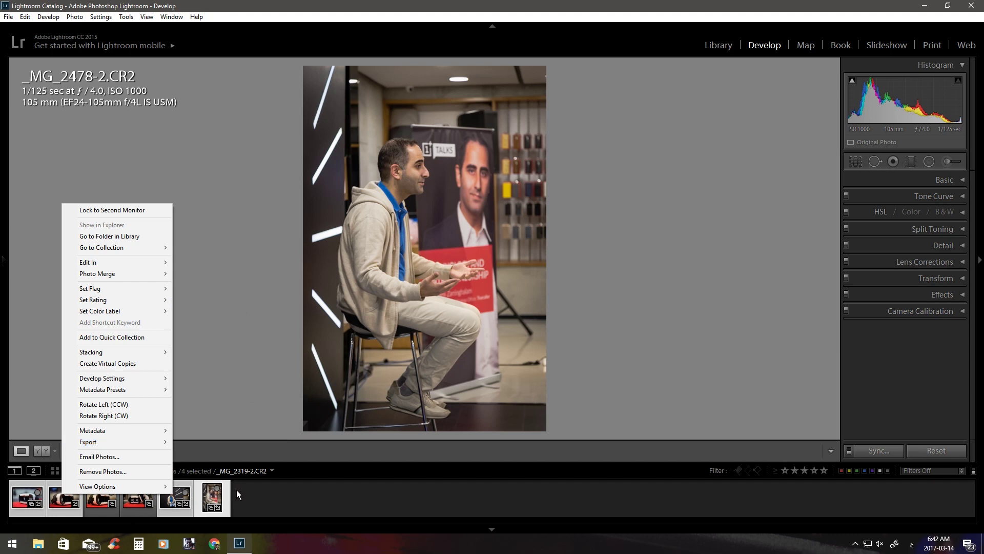
left_click(283, 493)
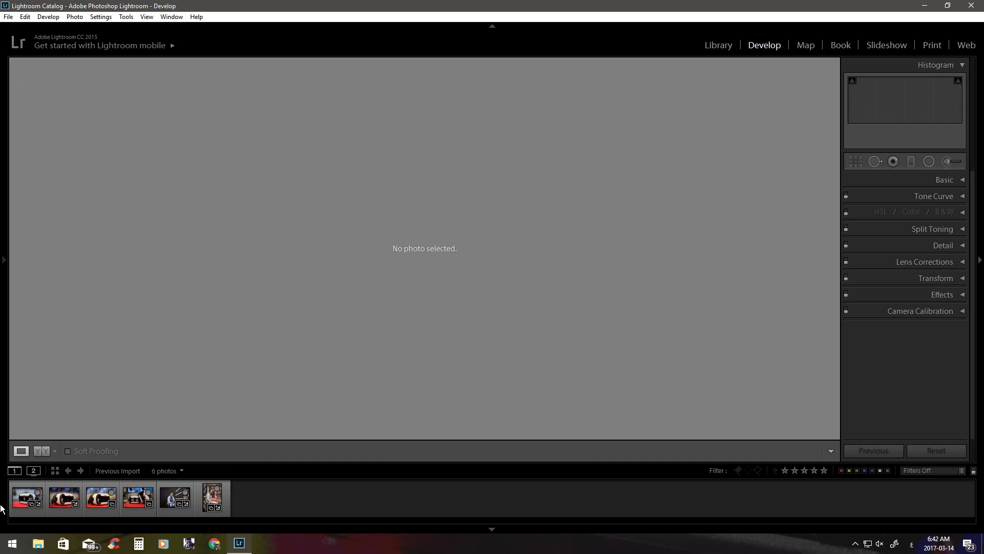
left_click(30, 495)
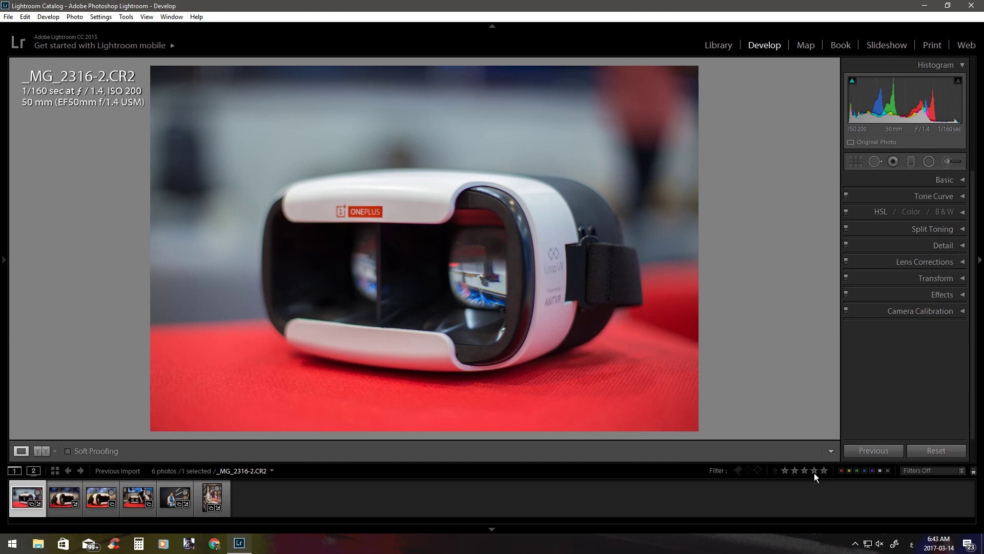
Give _MG_2316-2 five stars and apply Paste Settings to the two-headset shot _MG_2325-2.
key("5")
key("5")
left_click(137, 500)
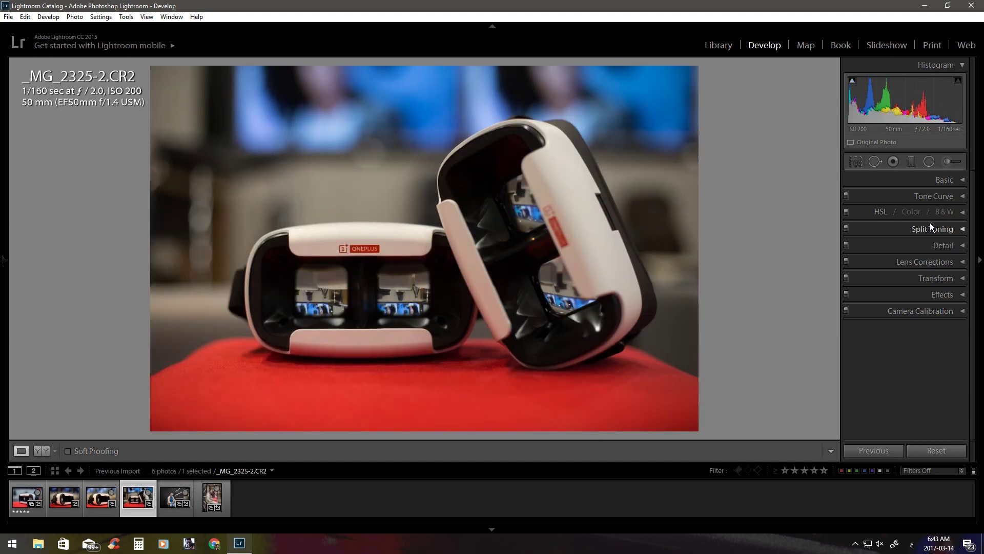
right_click(361, 277)
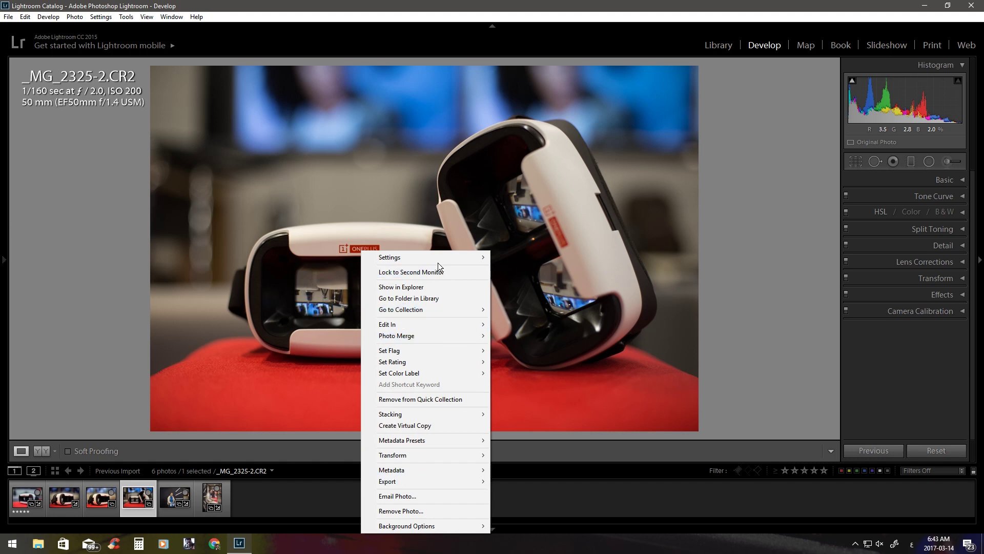
mouse_move(425, 257)
left_click(275, 313)
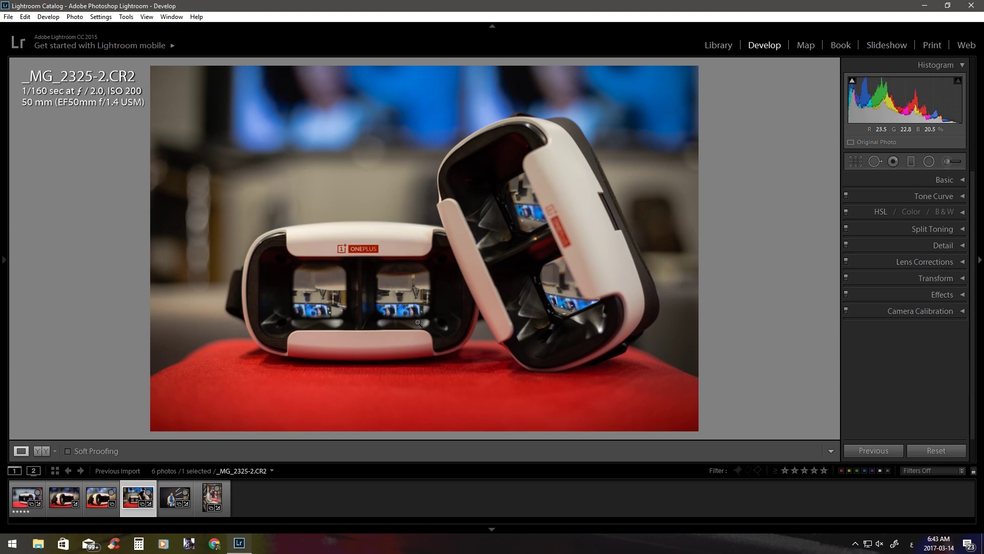
Give _MG_2325-2 Exposure 0.5 and Highlights −48, and rate it five stars.
left_click(960, 180)
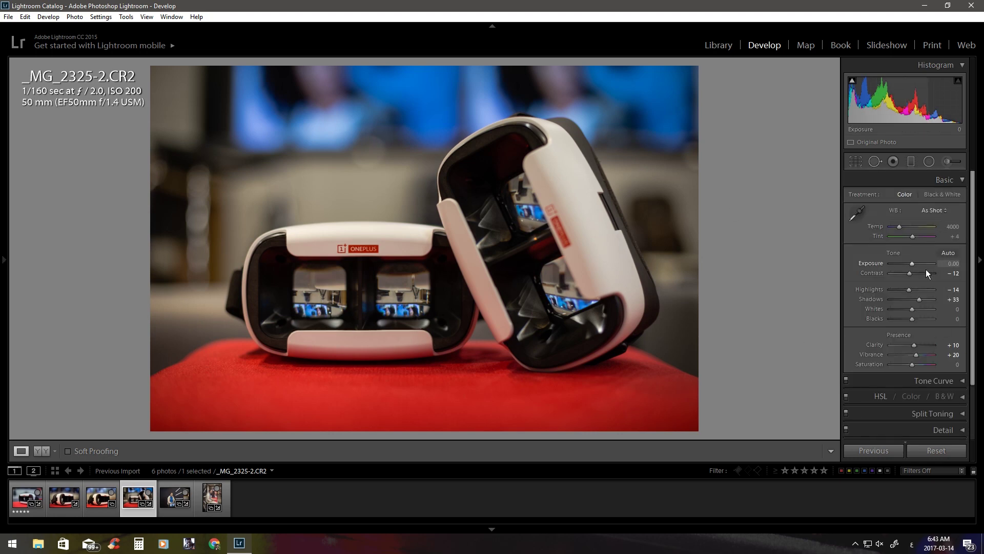
left_click(953, 265)
type("0.5")
key("Return")
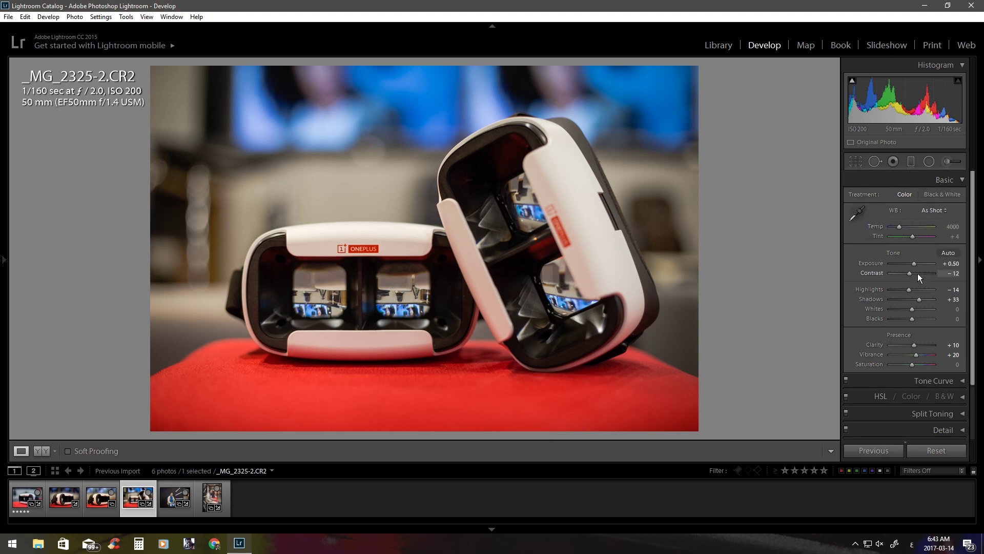
left_click_drag(909, 290, 903, 290)
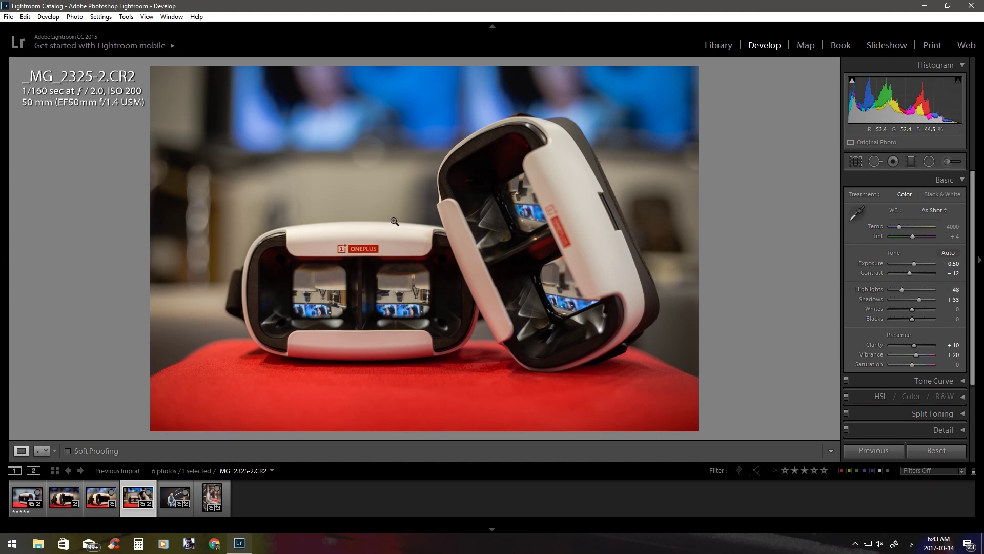
key("5")
left_click(174, 489)
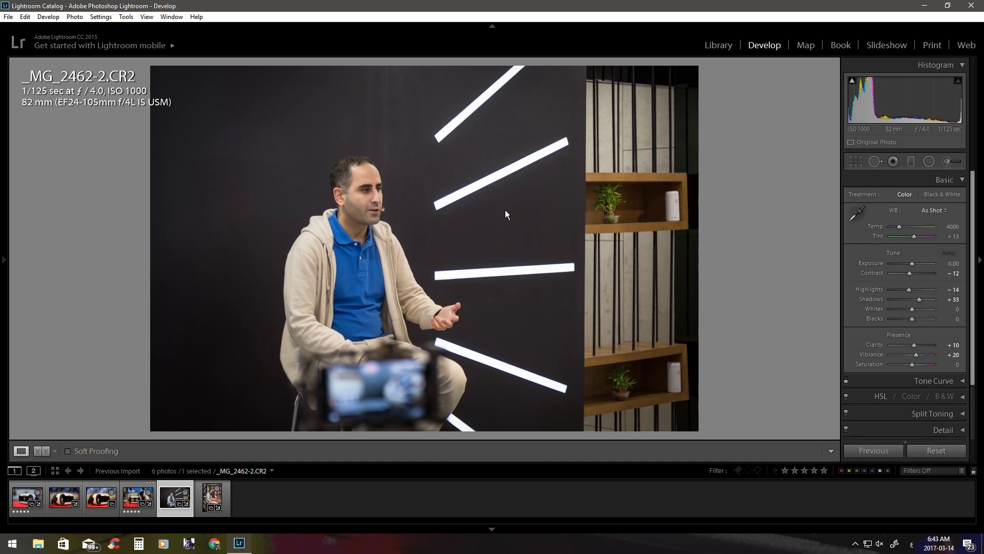
Rate the event photo _MG_2462-2 five stars and zoom in on it.
key("5")
left_click(505, 210)
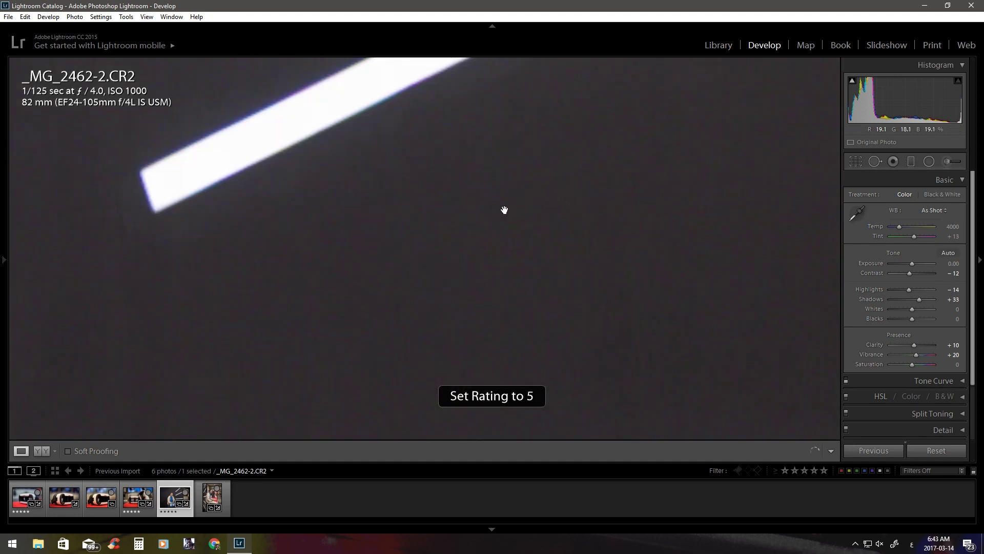
key("ctrl+d")
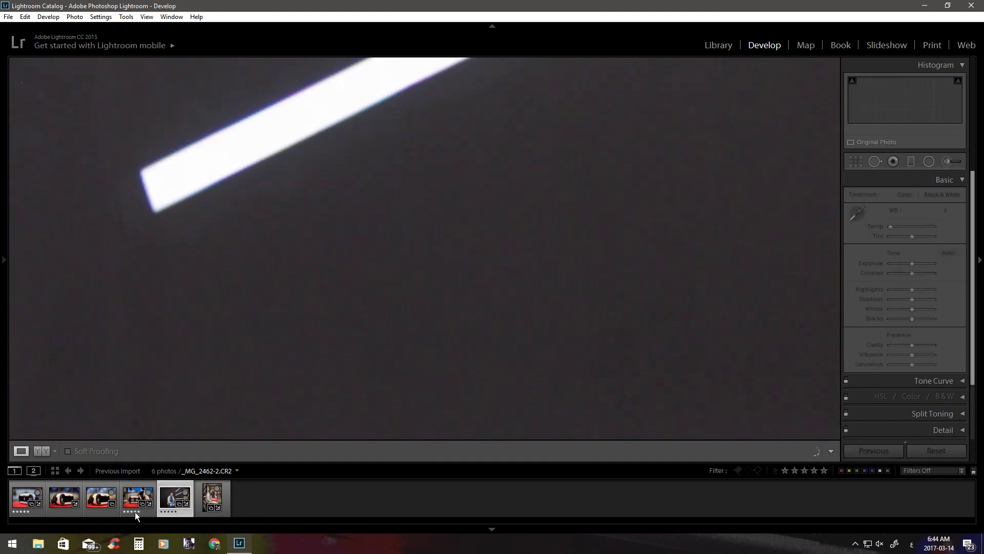
Browse the filmstrip back to _MG_2316-2 and filter to five-star photos only.
left_click(134, 512)
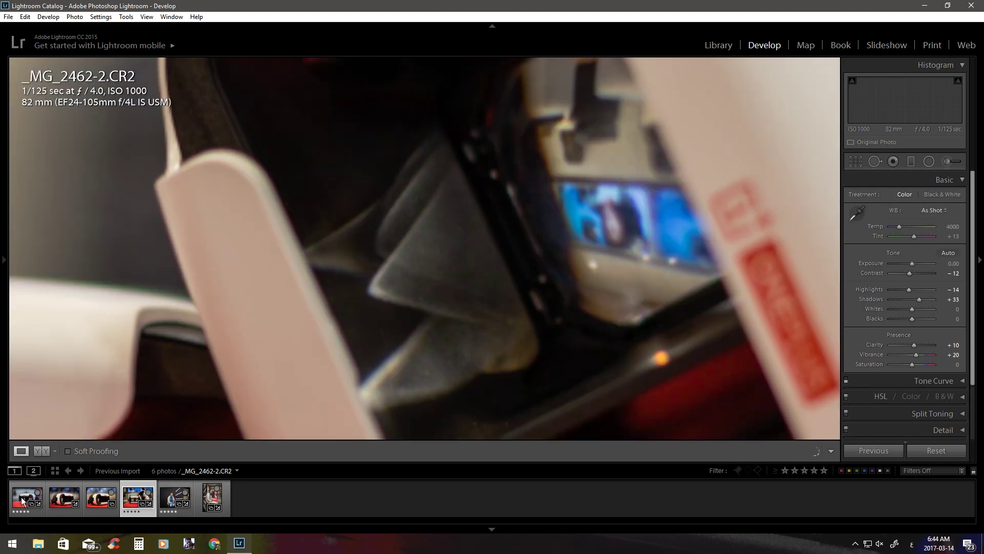
left_click(22, 500)
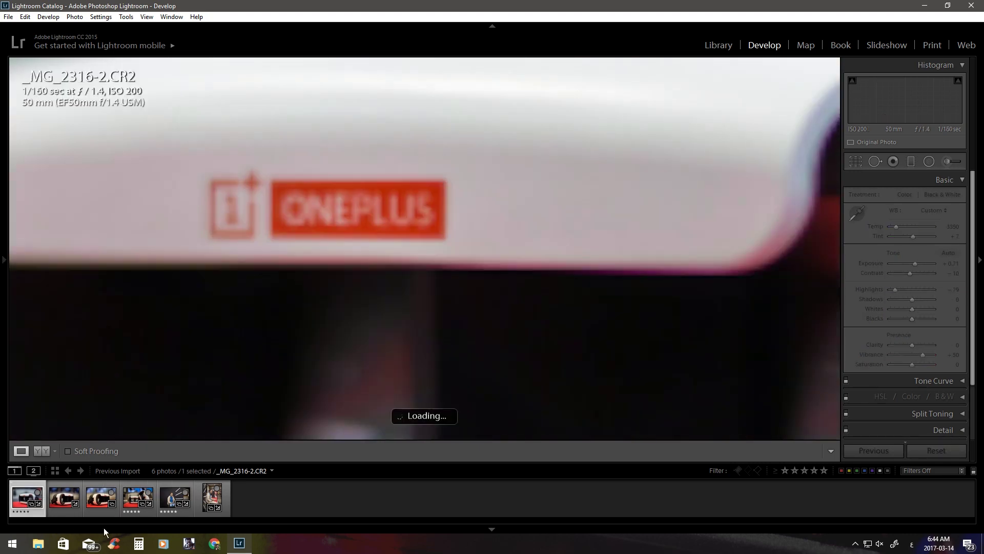
left_click(312, 499)
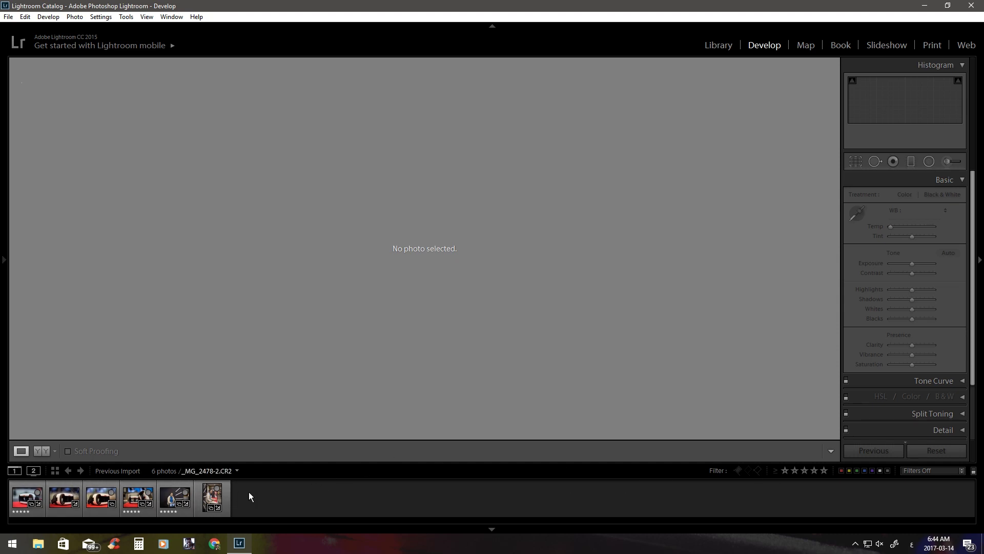
left_click(177, 500)
left_click(137, 497)
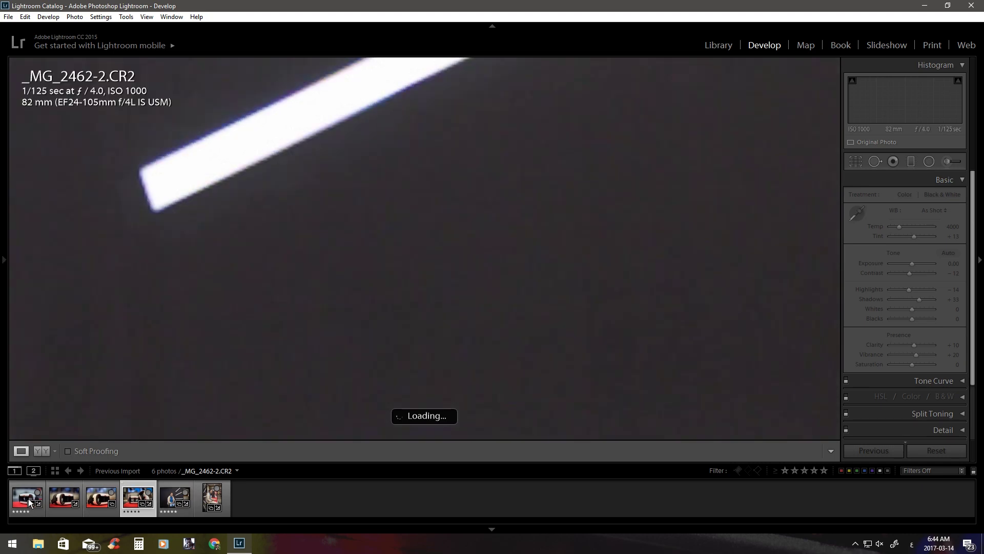
left_click(29, 502)
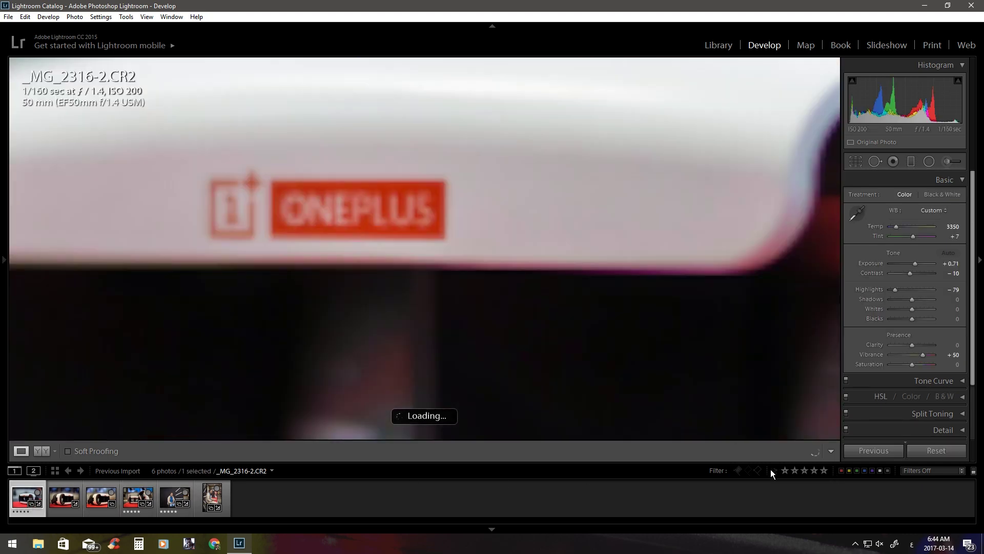
left_click(824, 470)
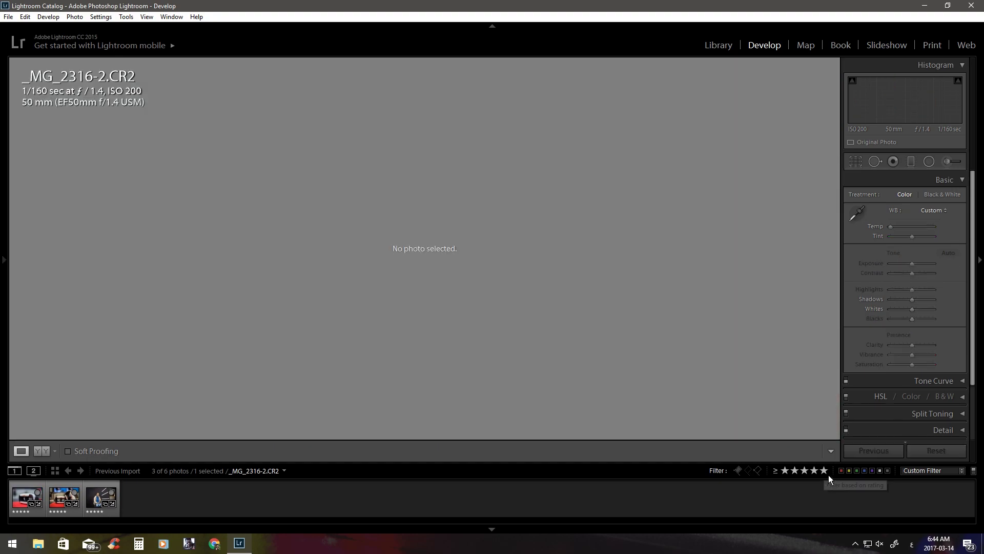
Toggle the five-star filter off and on and click through the three rated photos.
left_click(823, 469)
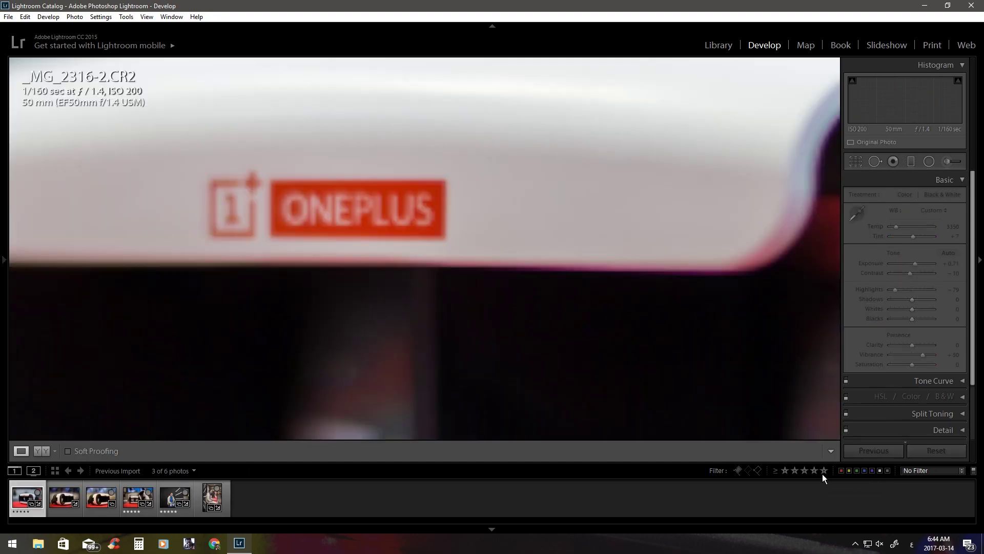
left_click(823, 470)
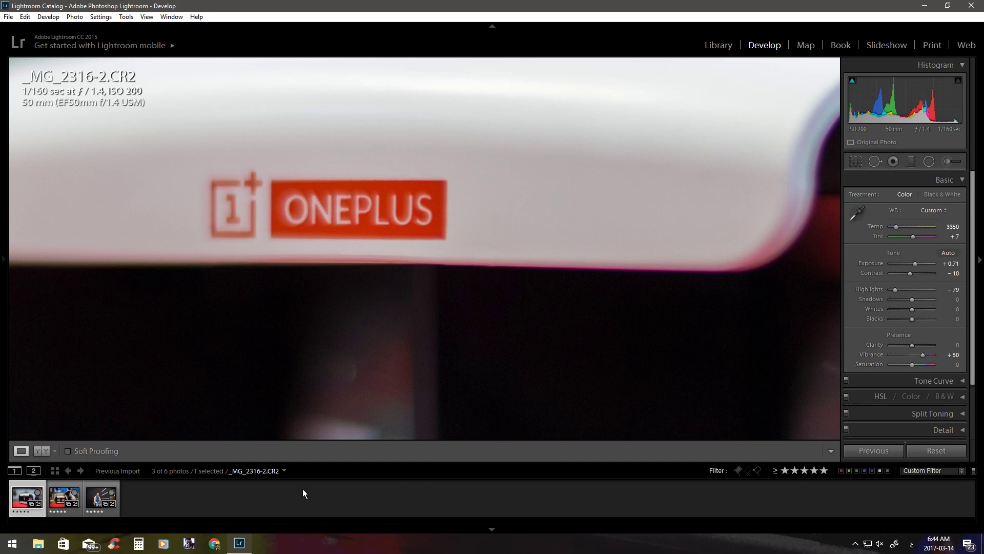
left_click(154, 508)
left_click(23, 495)
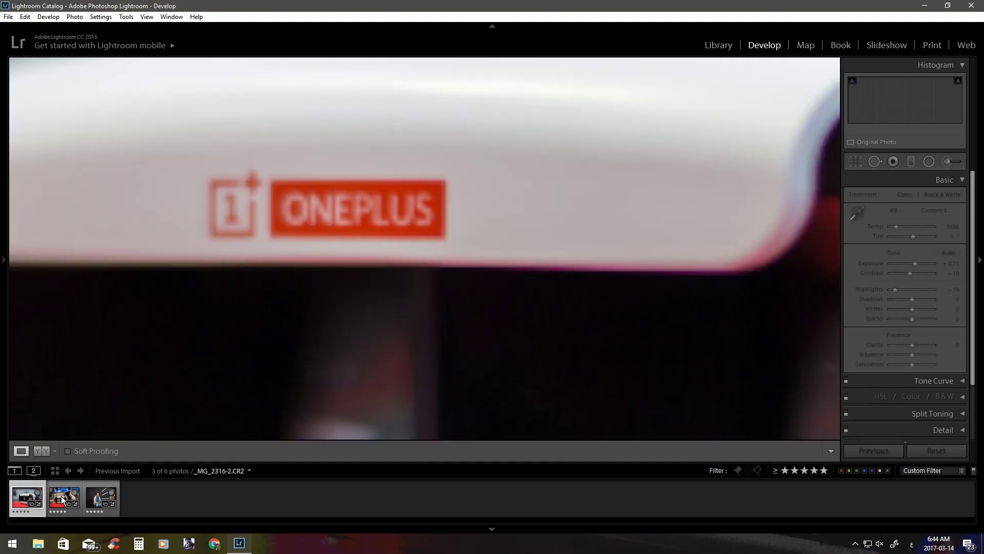
left_click(65, 492)
left_click(102, 496)
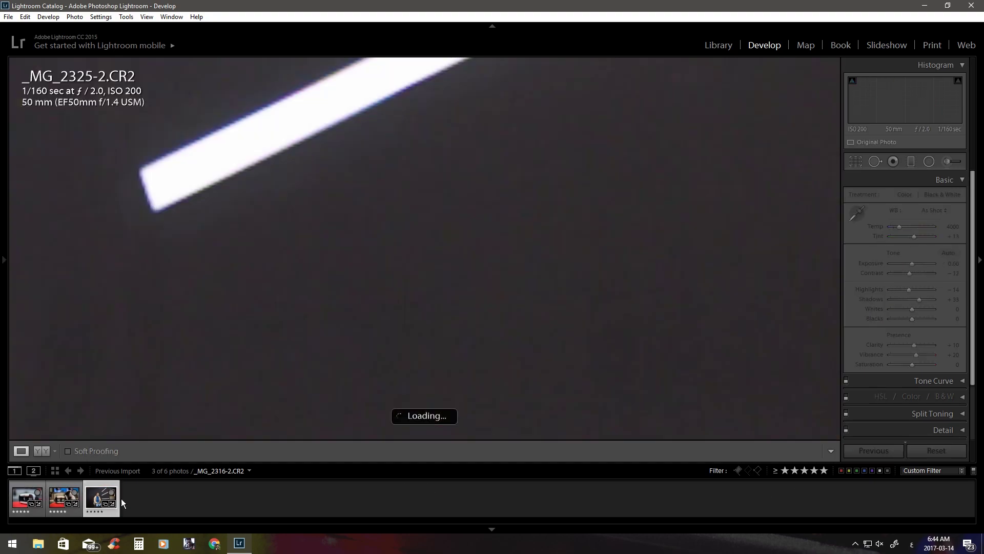
left_click(152, 498)
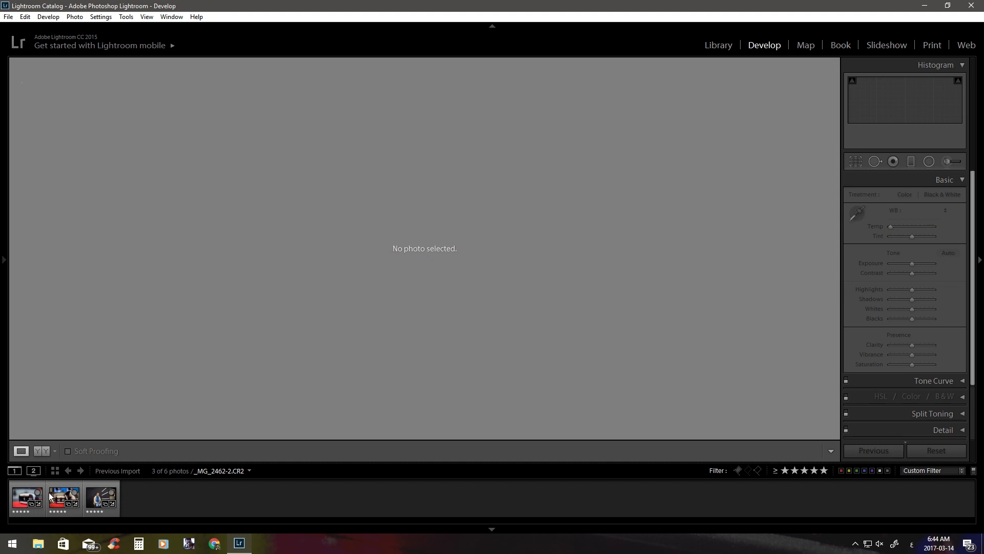
Select _MG_2316-2, _MG_2325-2 and _MG_2462-2 together in the filmstrip.
left_click(22, 487)
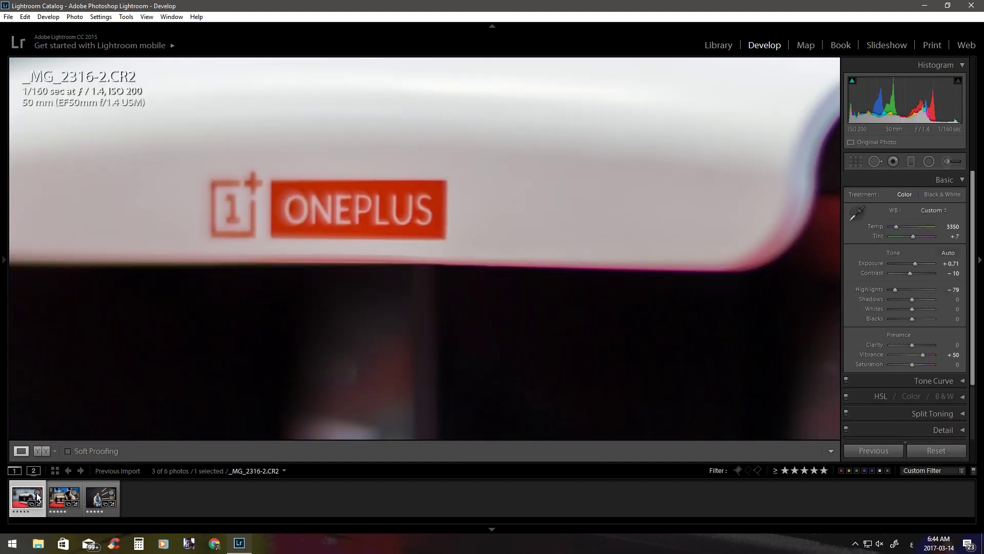
left_click(64, 496, "shift")
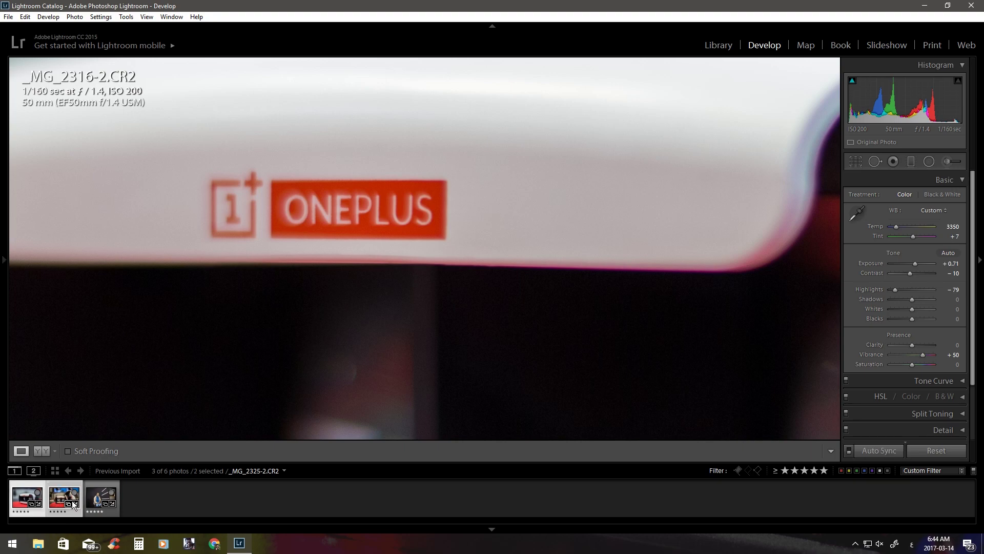
left_click(100, 497, "shift")
left_click(165, 494)
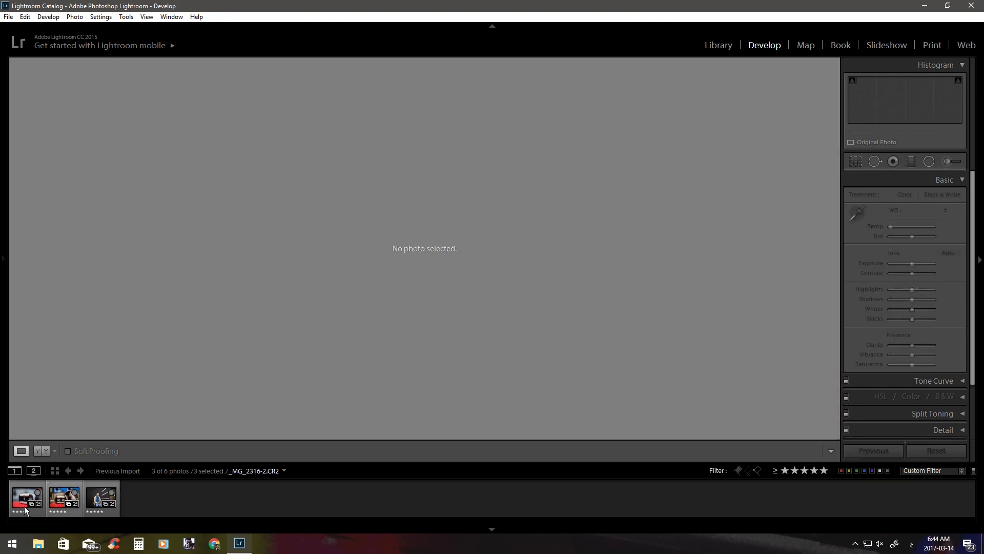
left_click(22, 496)
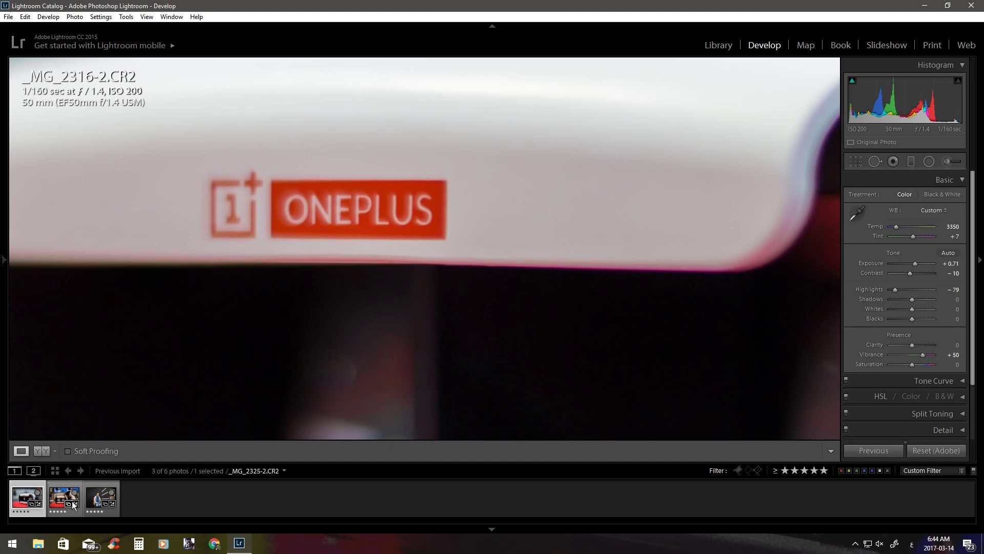
left_click(92, 497, "shift")
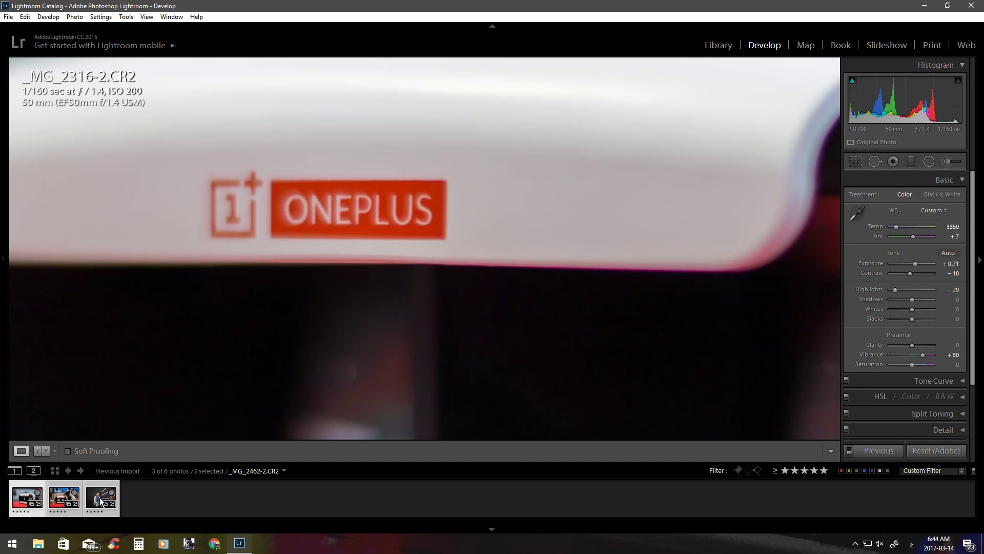
Export the three five-star photos as watermarked JPEGs to folder 5.
right_click(91, 494)
mouse_move(154, 443)
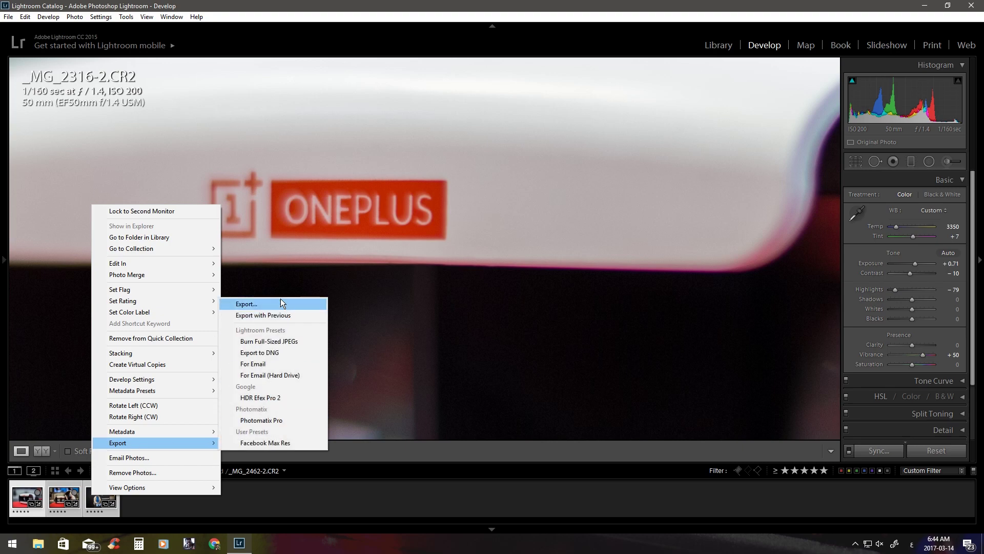
left_click(281, 303)
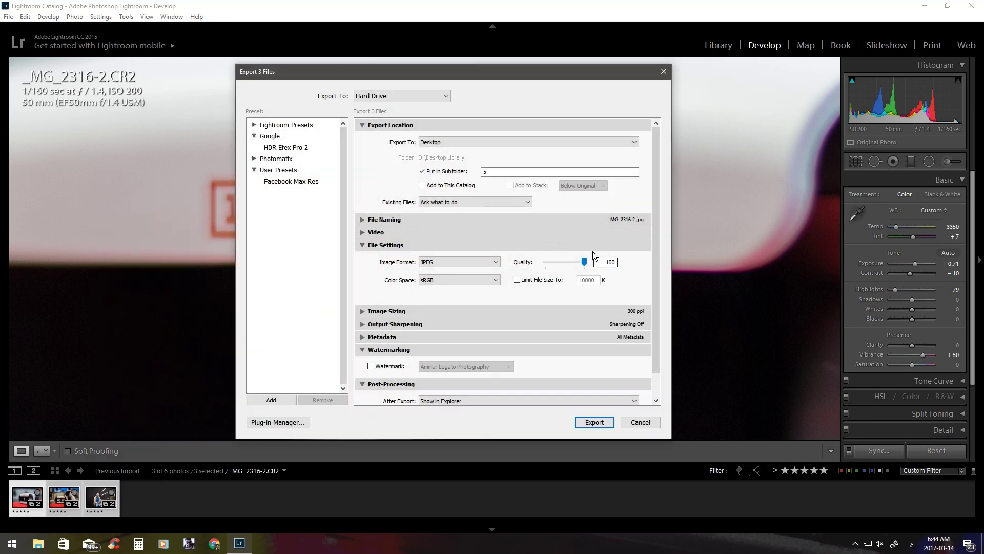
scroll(540, 310, "down", 1)
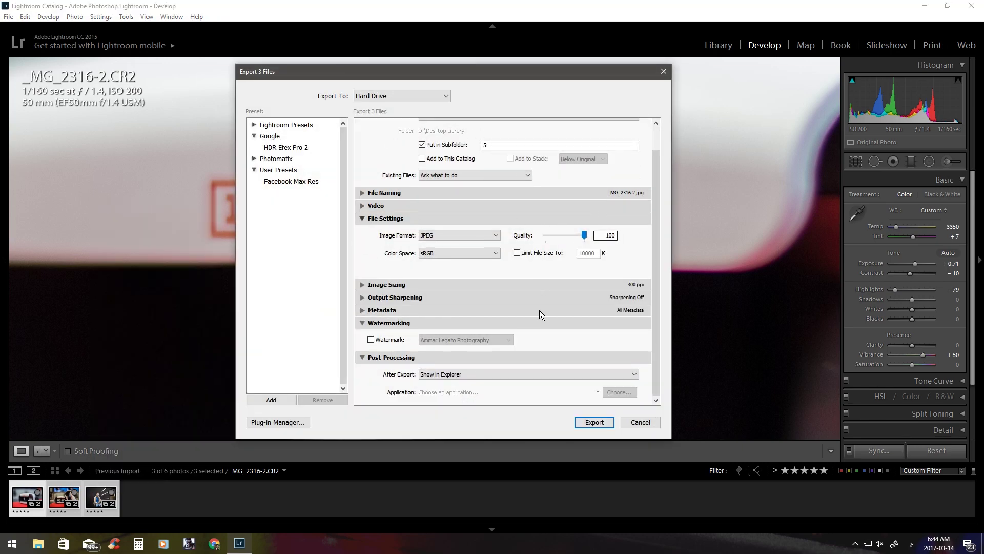
left_click(371, 340)
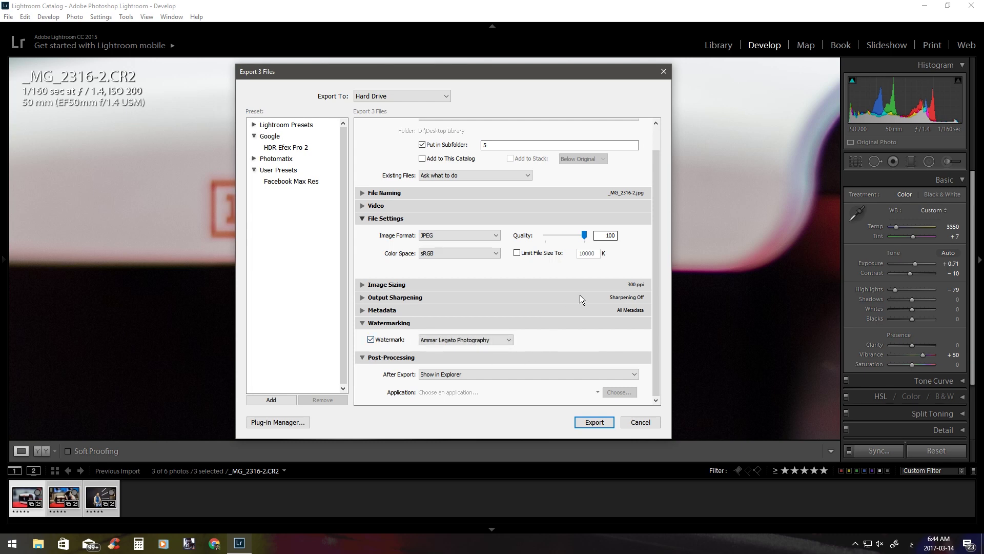
scroll(580, 294, "up", 1)
left_click(595, 422)
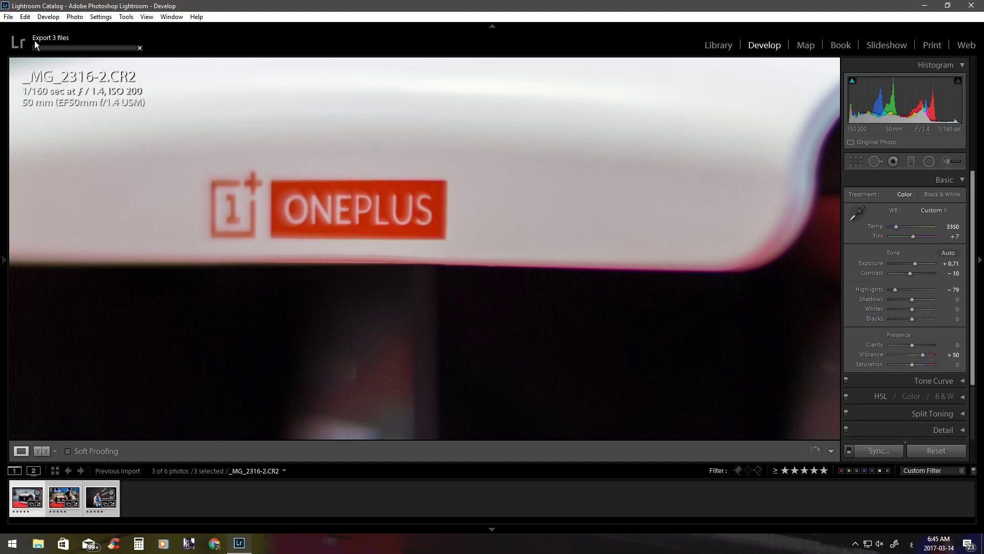
Check the export progress and fit the photo to the Develop view.
left_click(67, 47)
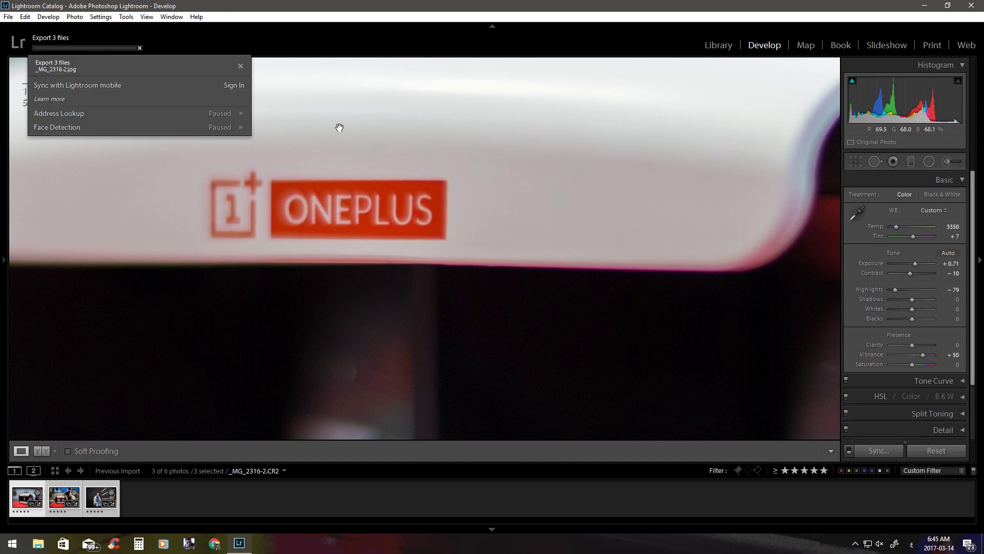
left_click(71, 48)
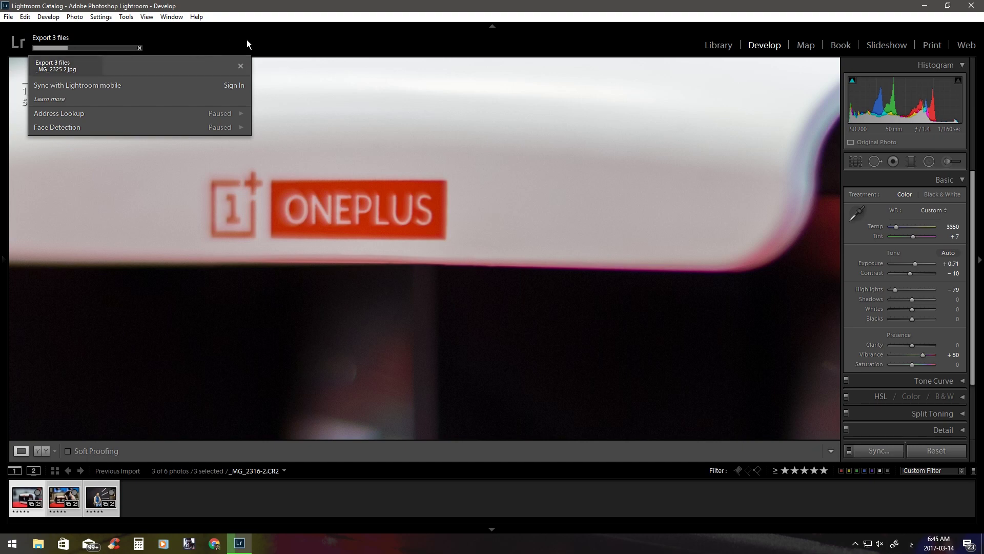
left_click(198, 176)
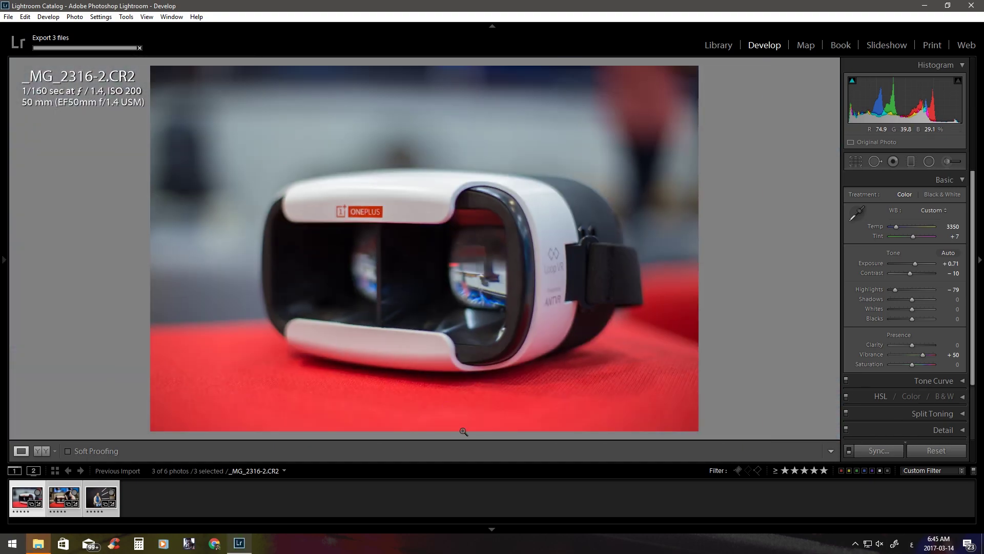
left_click(492, 529)
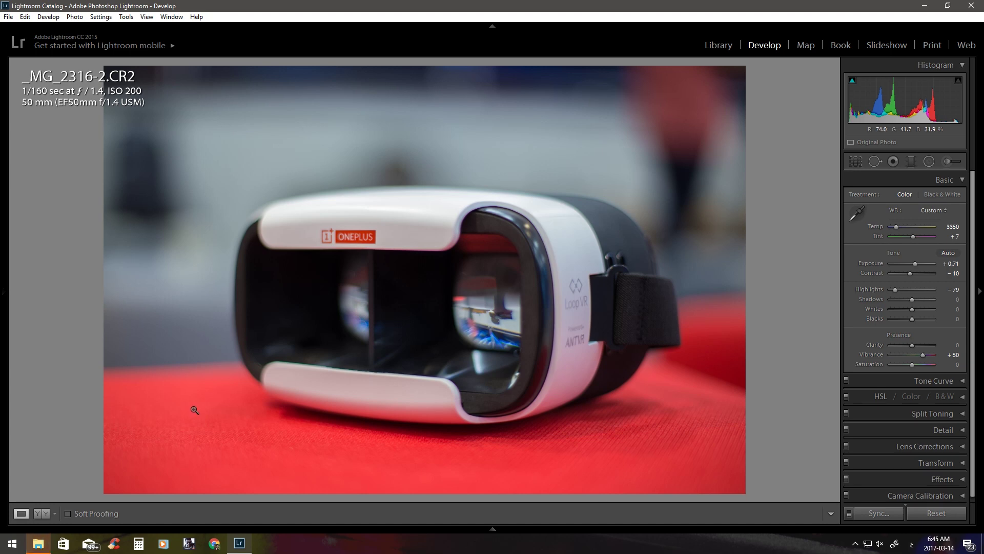
Open folder 5 and browse the three exported JPGs in the photo viewer.
left_click(38, 544)
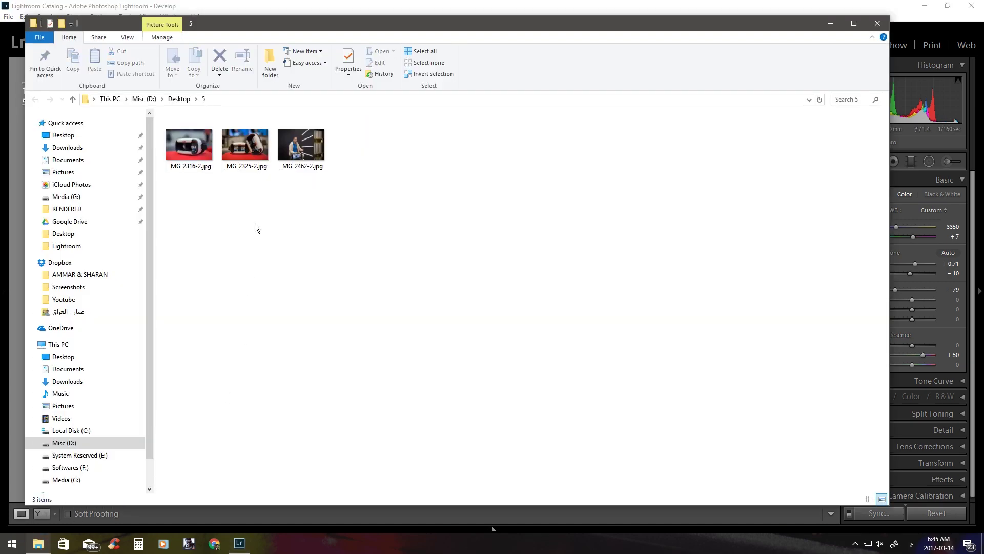
left_click(209, 142)
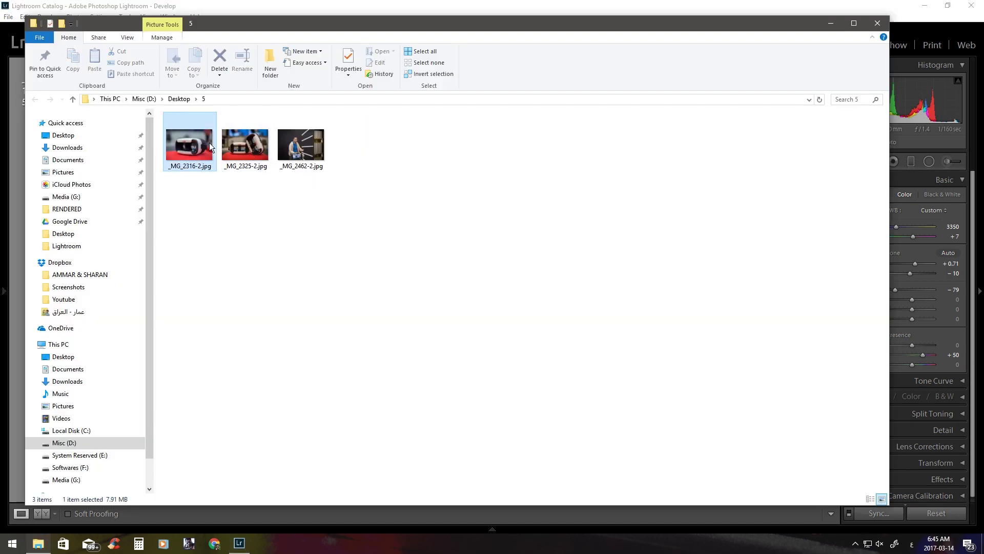
left_click(269, 150)
left_click(301, 146)
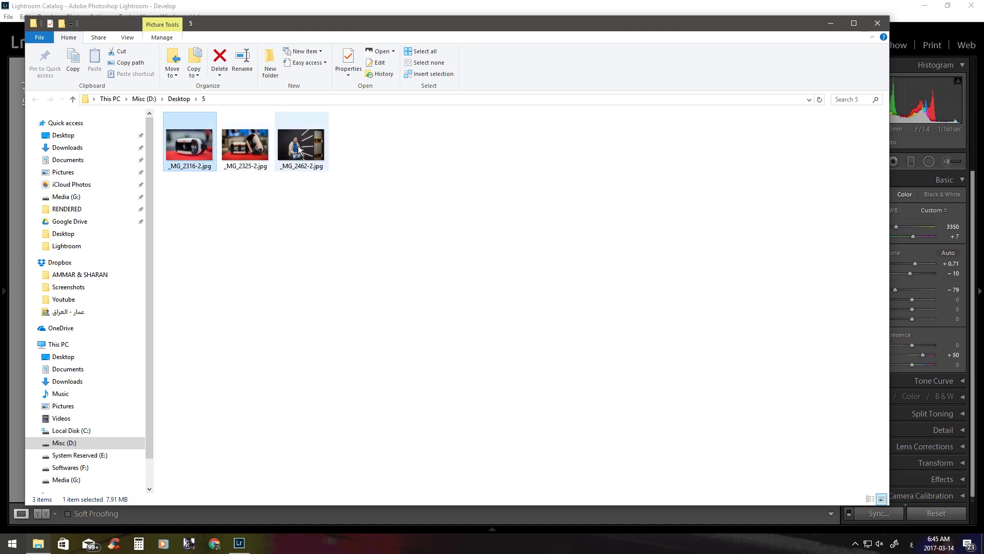
left_click(273, 187)
double_click(204, 152)
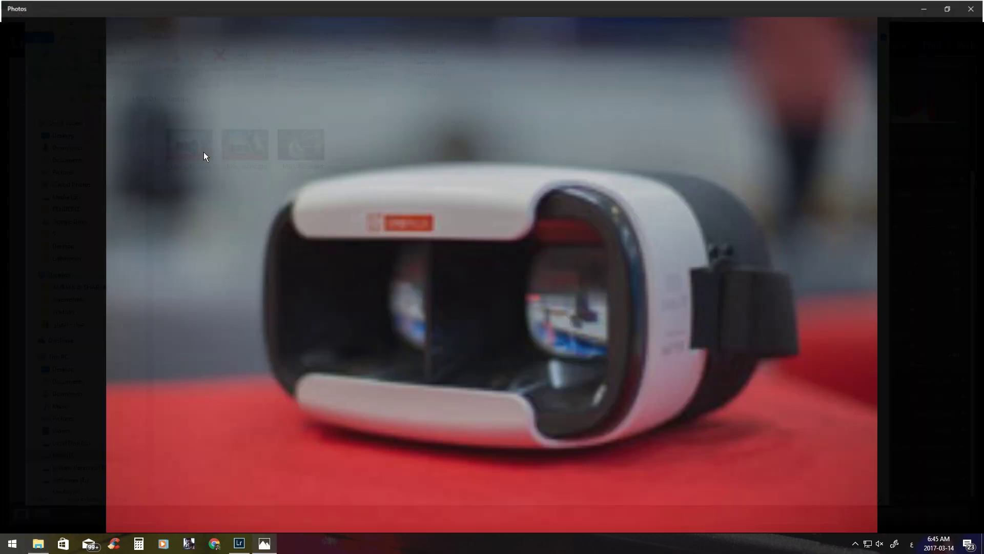
key("Right")
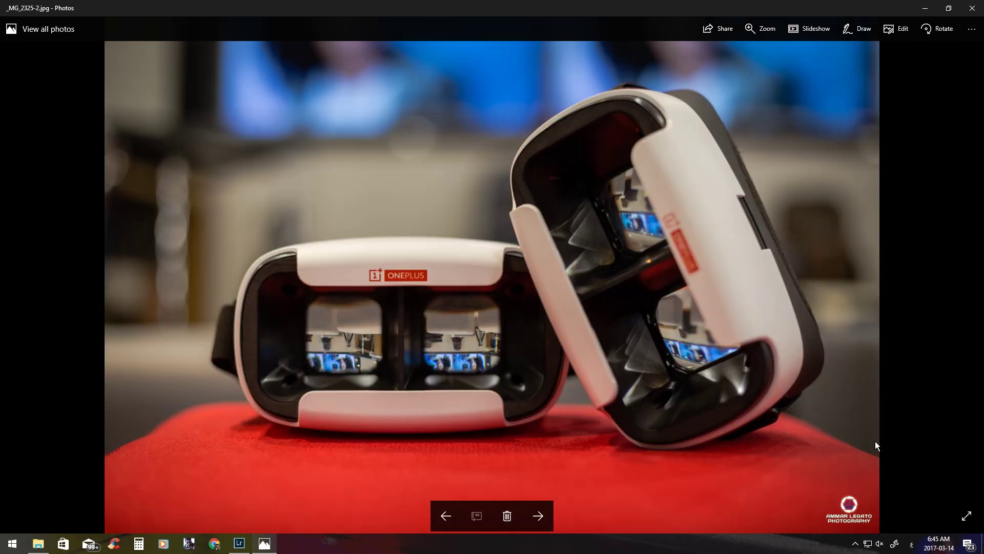
key("Right")
key("Left")
key("Left")
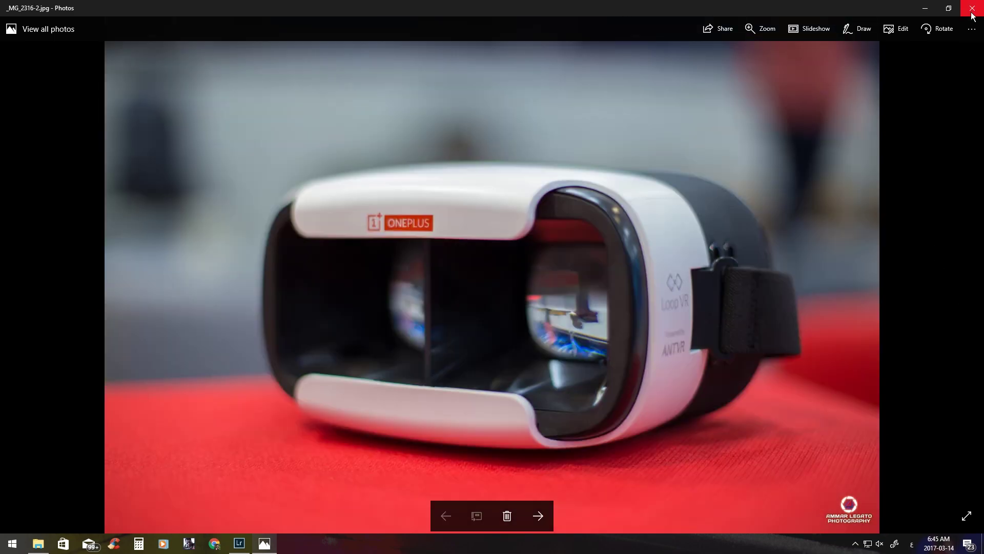
left_click(972, 8)
Close File Explorer and collapse the Basic panel for _MG_2316-2.CR2 in Develop.
left_click(883, 25)
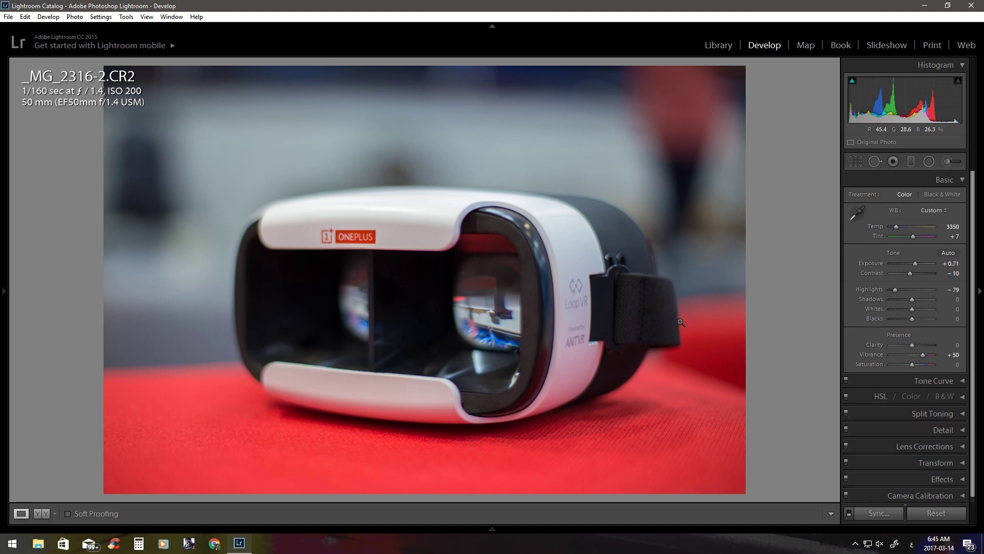
left_click(952, 179)
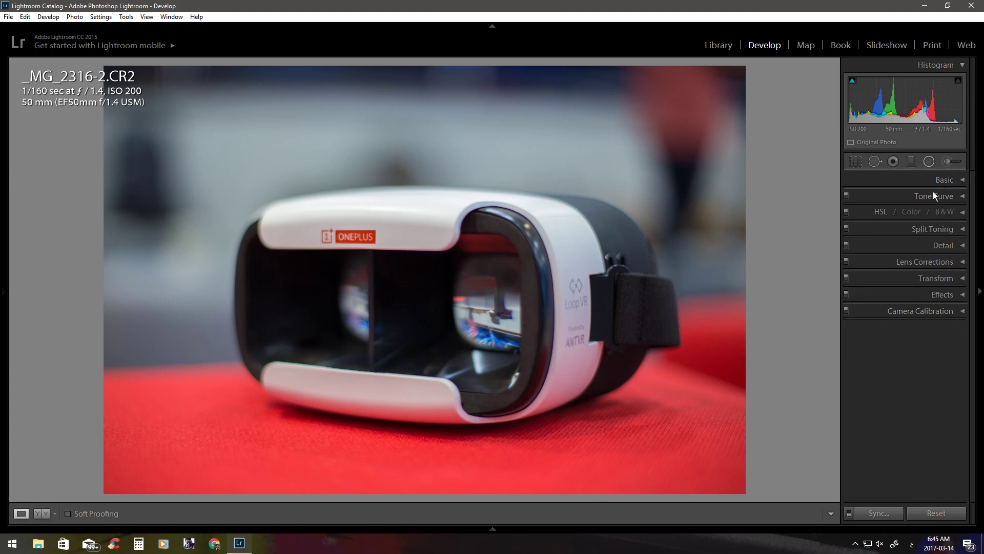